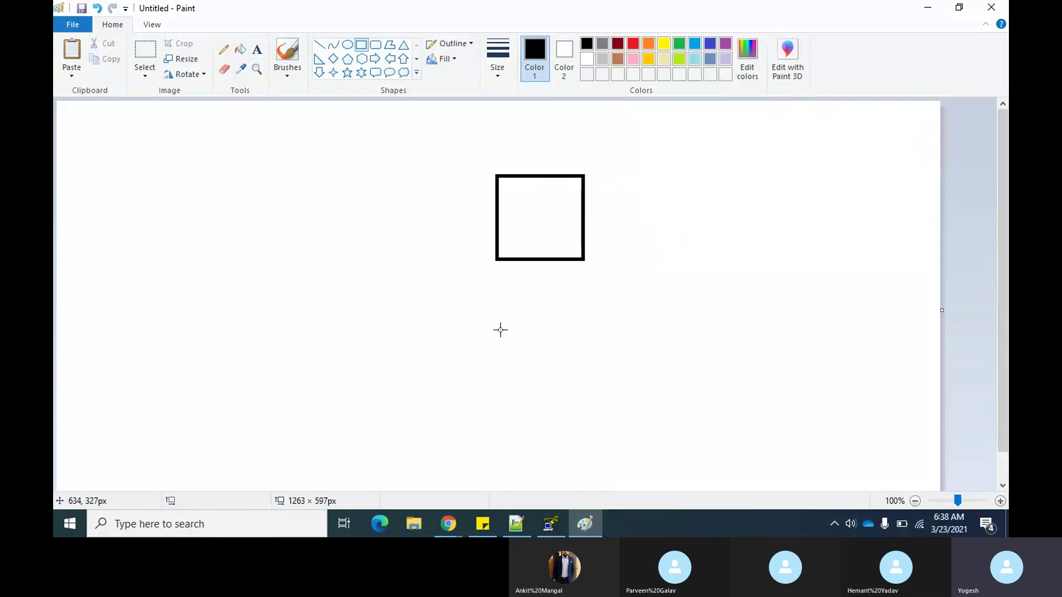
Draw a second square outline about 123 × 113 px directly below the existing square.
left_click_drag(501, 330, 585, 409)
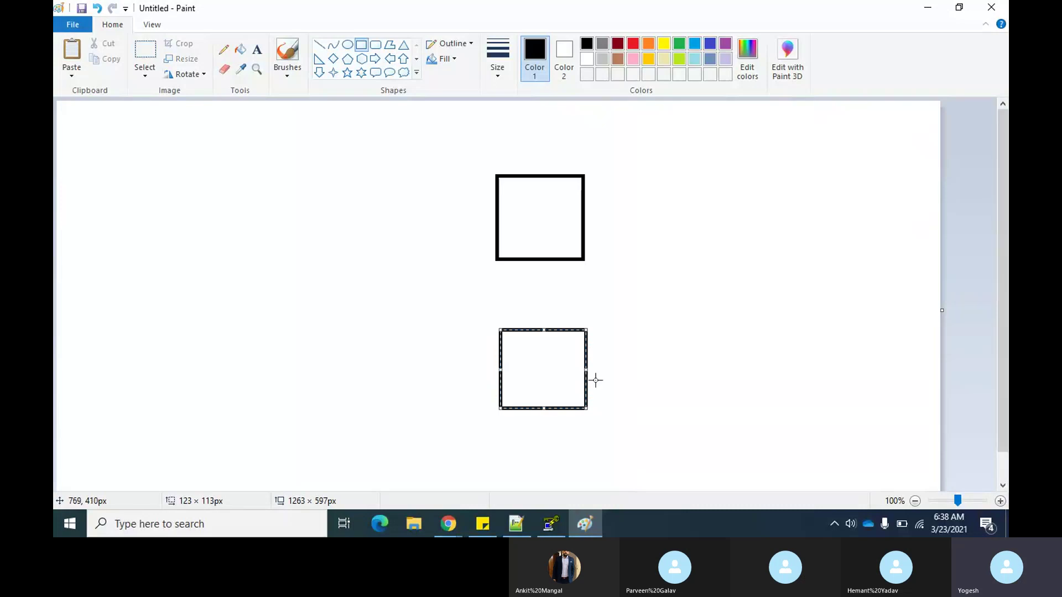
left_click(629, 320)
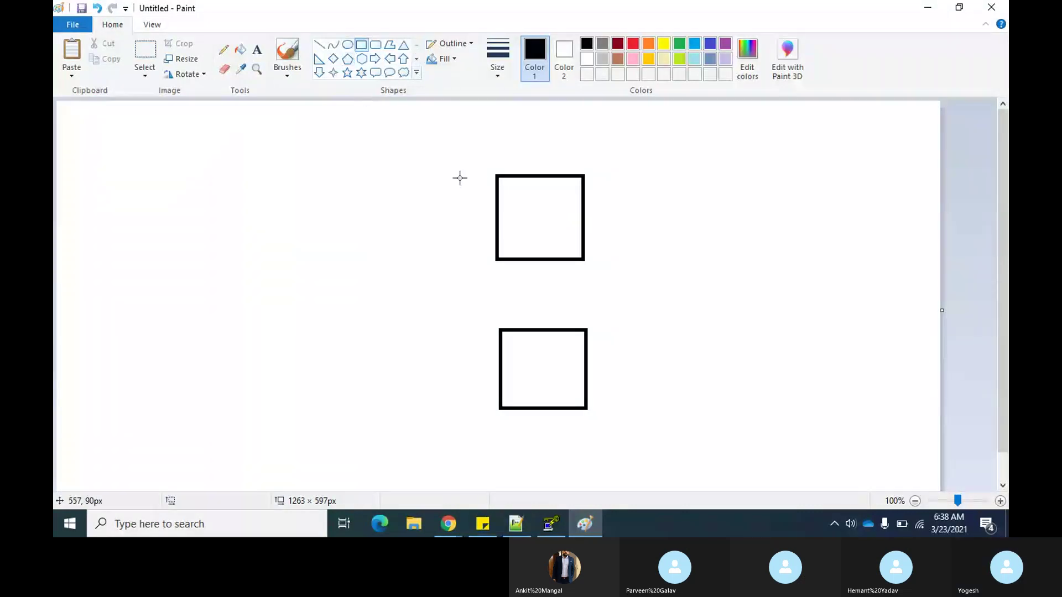
Add the text "VM" inside both the upper and the lower square.
left_click(257, 52)
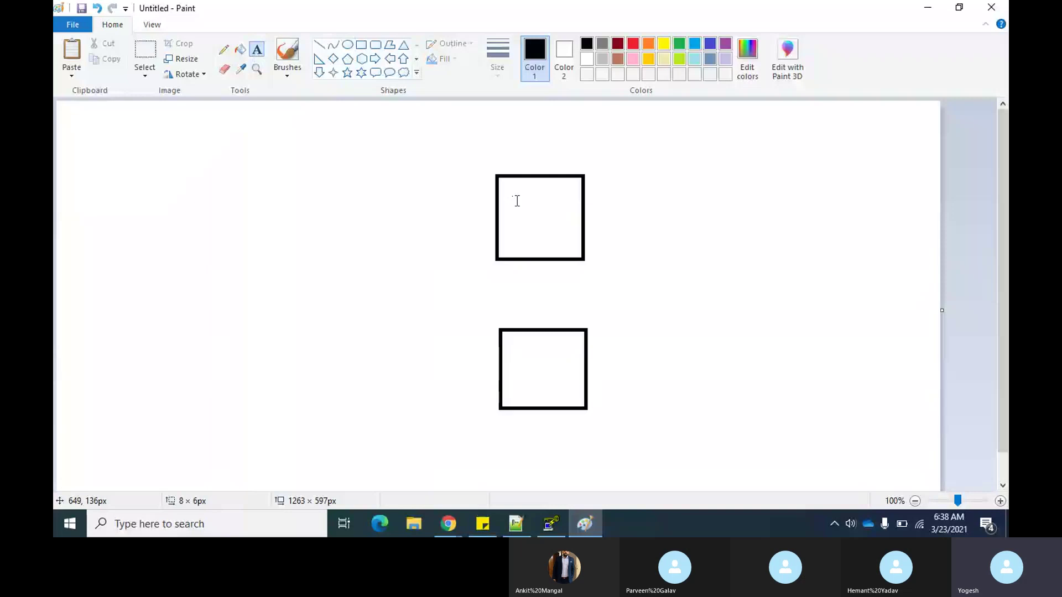
left_click_drag(511, 198, 559, 228)
type("VM")
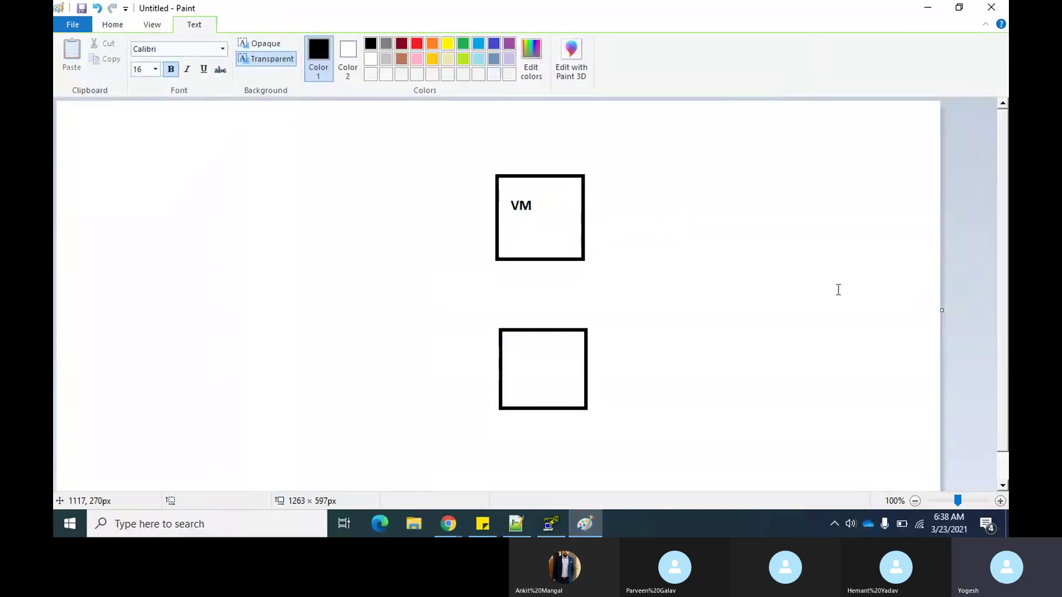
left_click(663, 227)
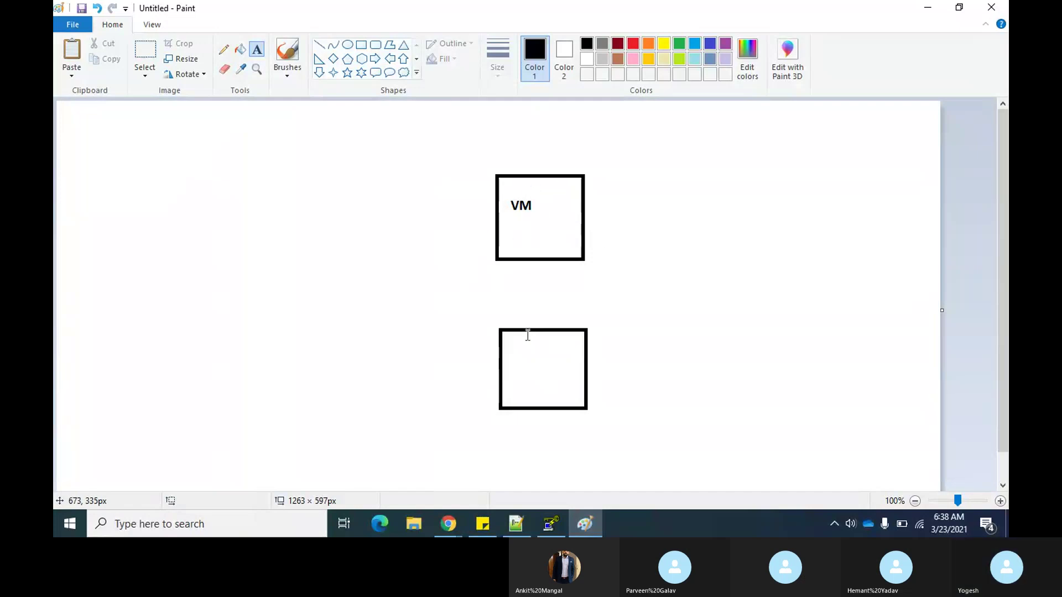
left_click_drag(512, 358, 565, 379)
type("VM")
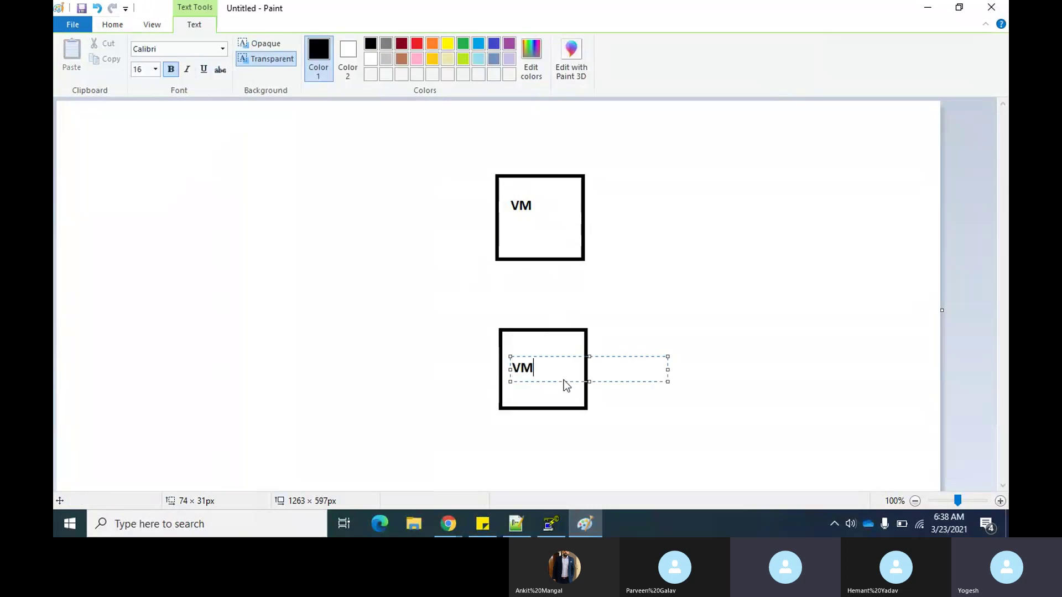
left_click(633, 303)
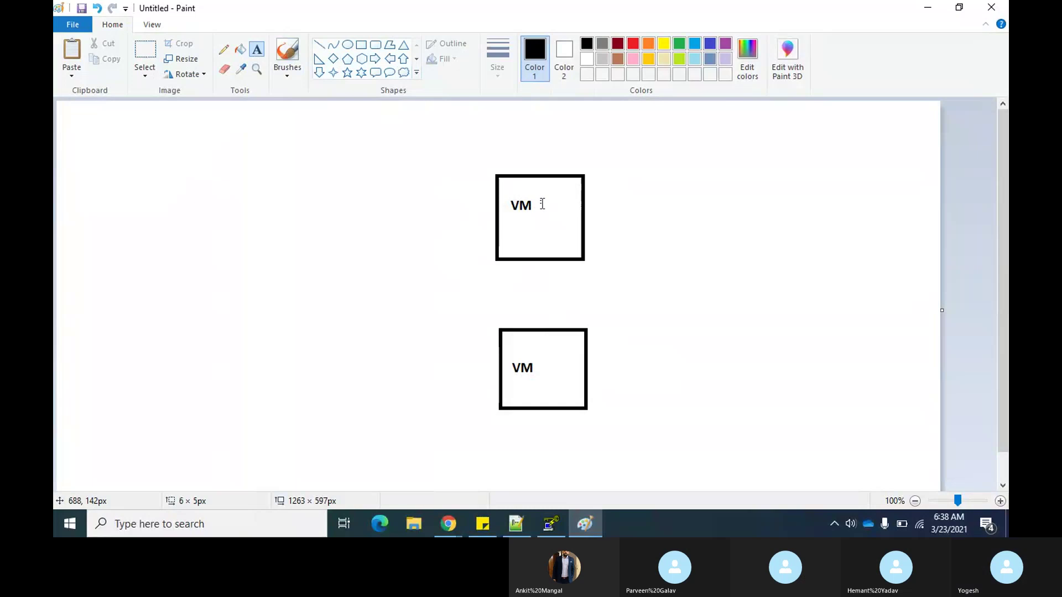
Add the word "Group" beside "VM" in both the upper and the lower square.
left_click_drag(537, 199, 567, 215)
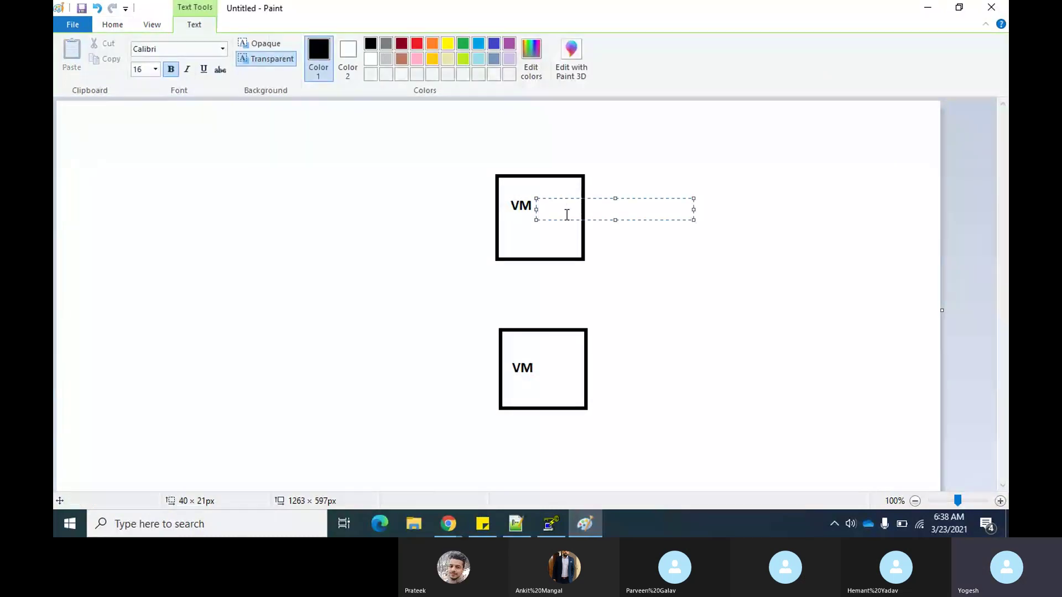
type("Groi")
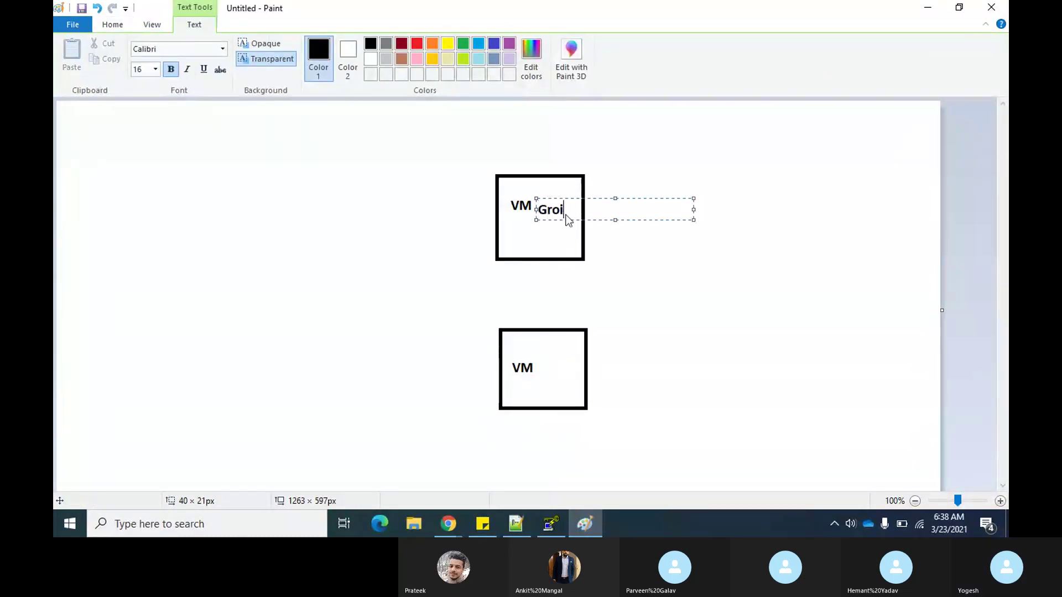
type("u")
key("BackSpace")
key("BackSpace")
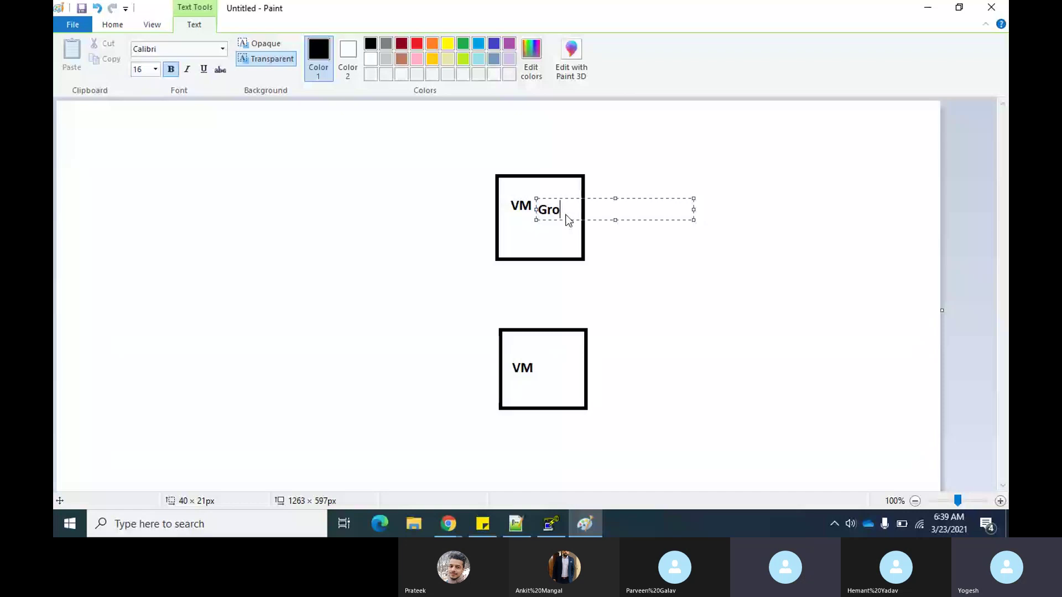
type("u")
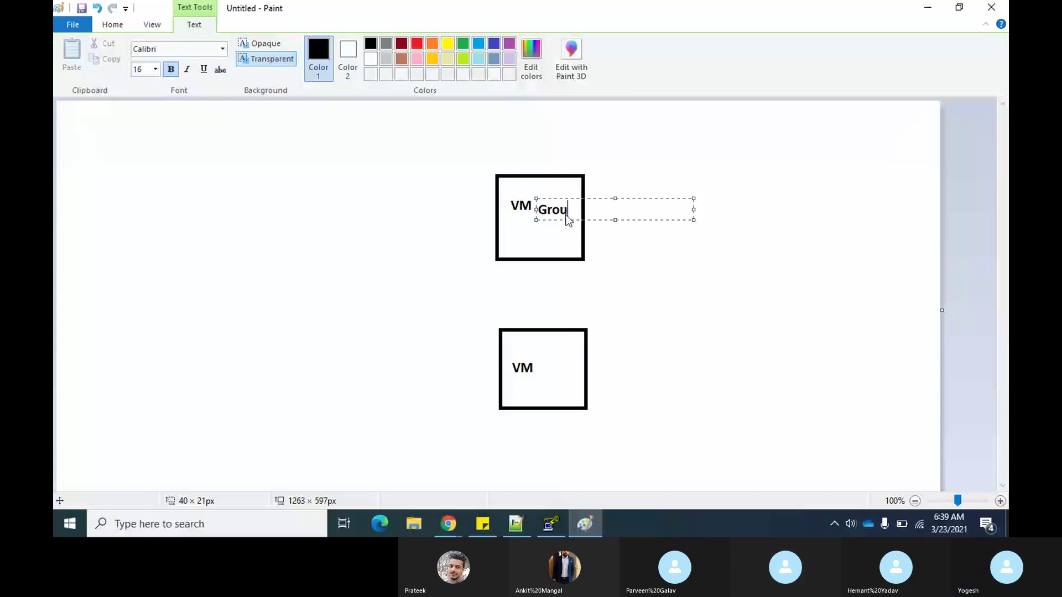
type("p")
left_click(680, 282)
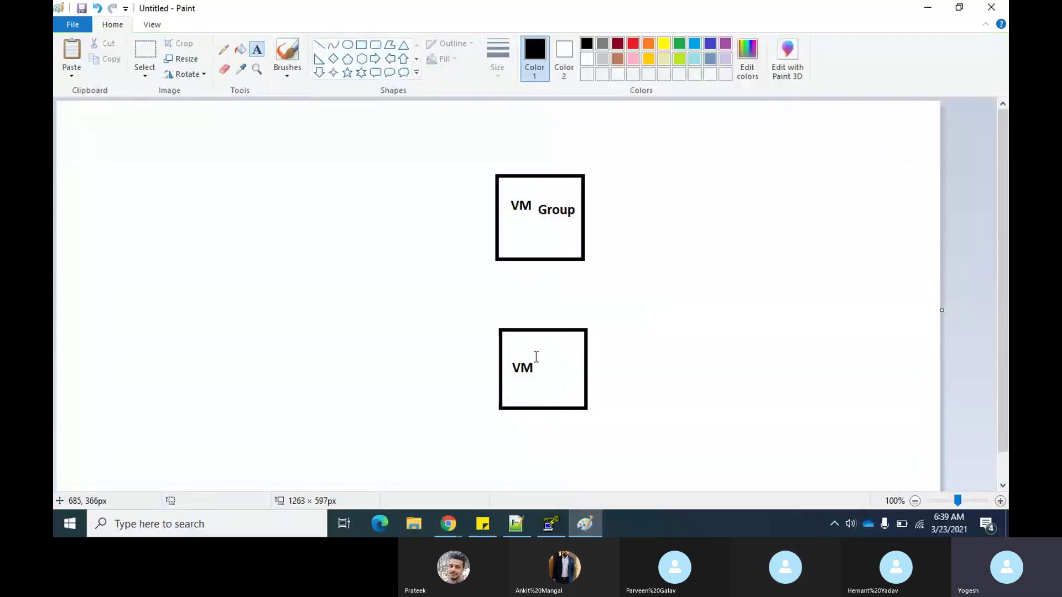
left_click_drag(537, 358, 575, 383)
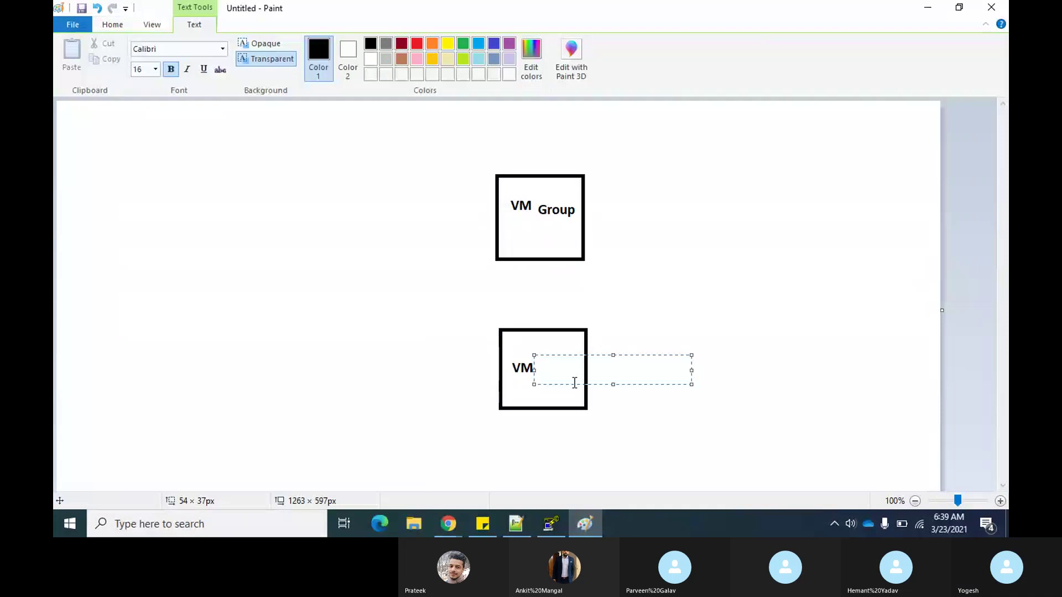
type("Group")
left_click(671, 296)
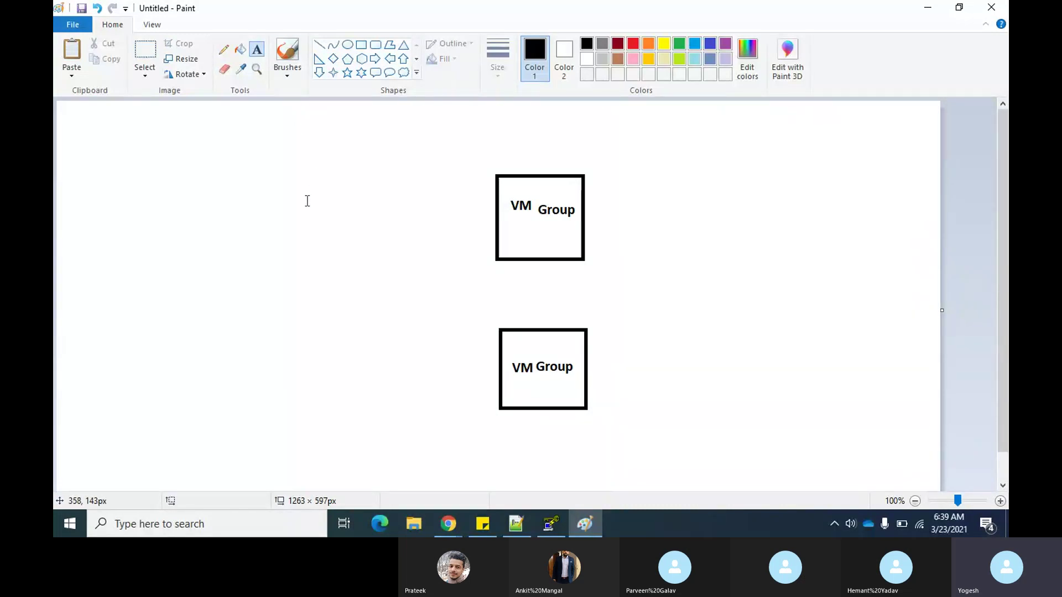
Draw a hexagon about 143 × 144 px to the left of the two squares and label it "LB".
left_click(362, 59)
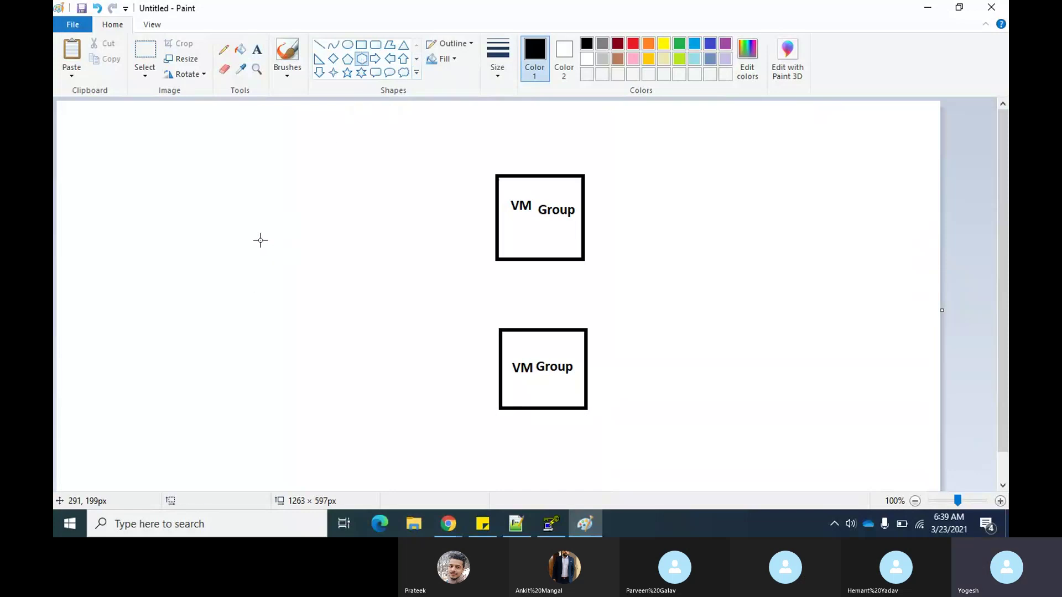
left_click_drag(260, 240, 359, 340)
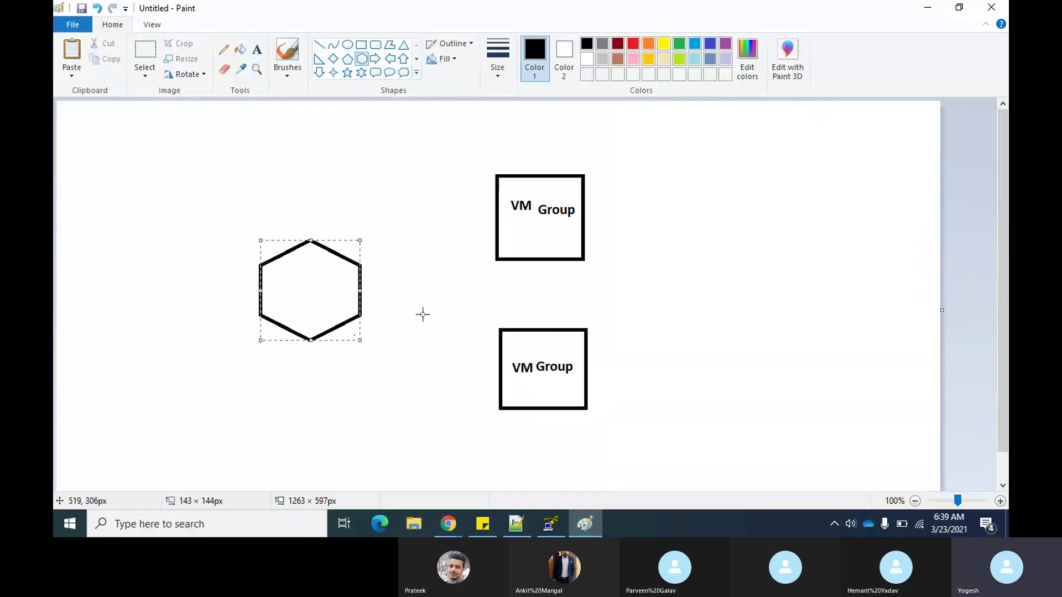
left_click(391, 187)
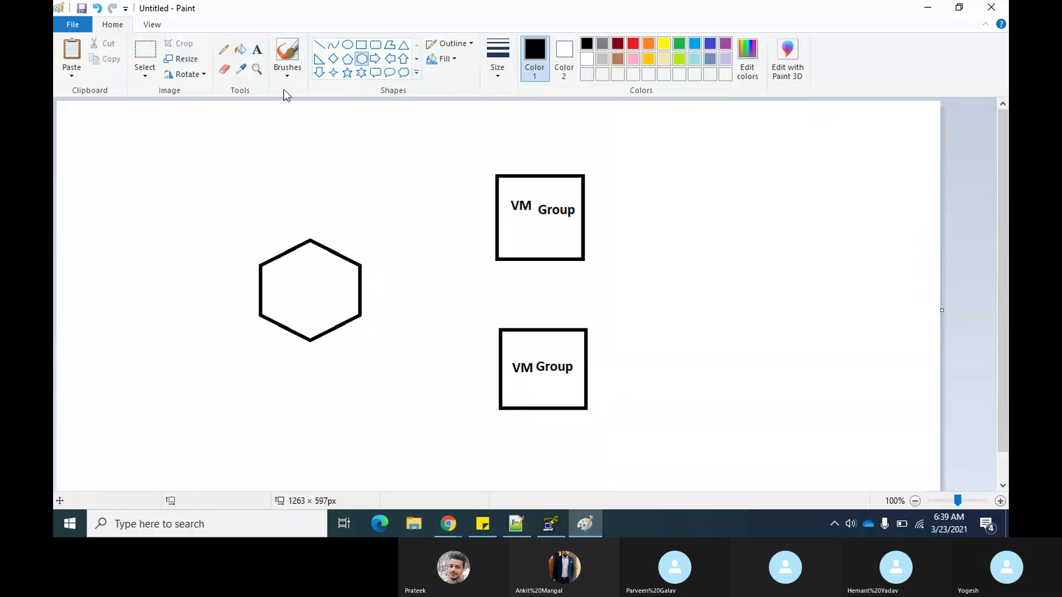
left_click(256, 50)
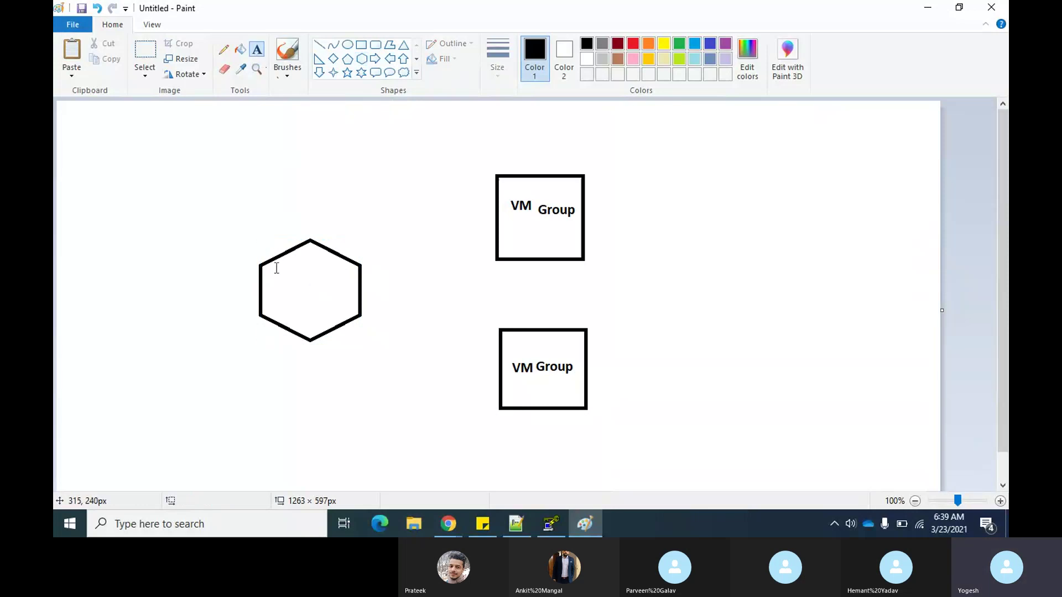
left_click_drag(276, 269, 344, 311)
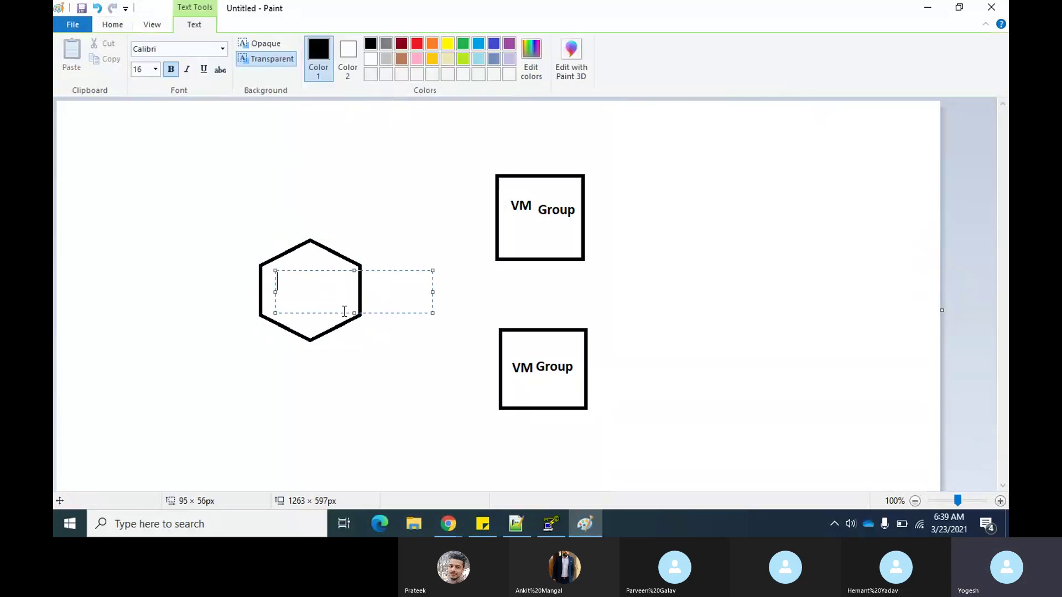
type("LB")
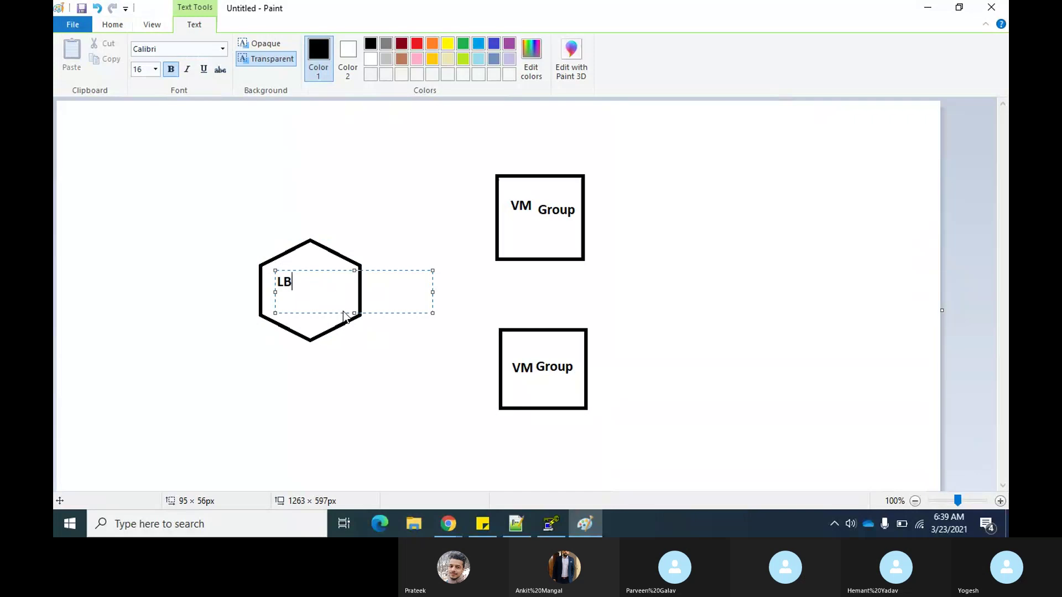
left_click(276, 190)
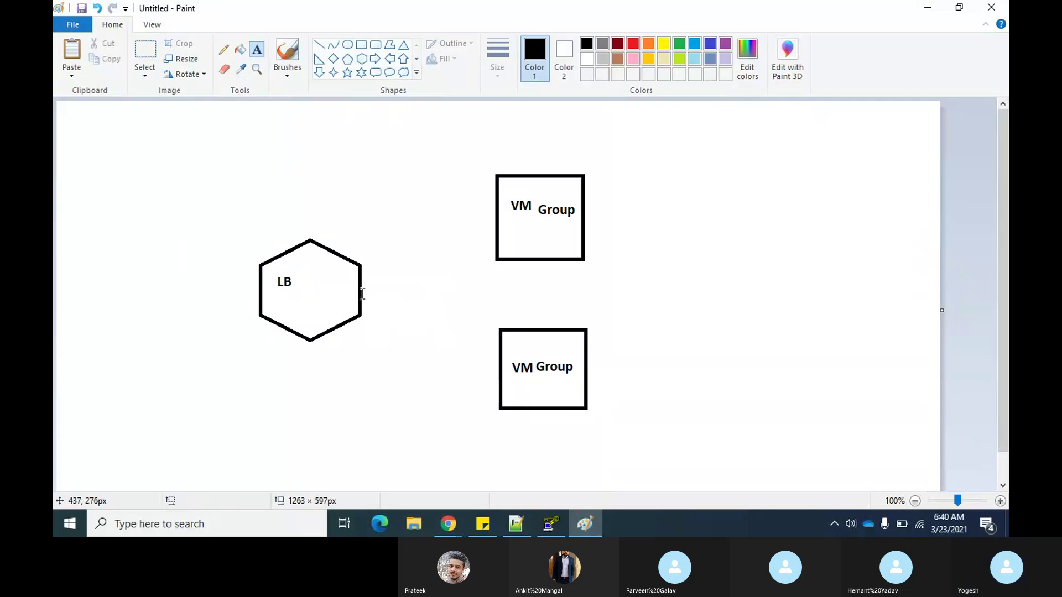
Connect the right side of the LB hexagon to the left edges of both VM Group squares with straight lines.
left_click(318, 47)
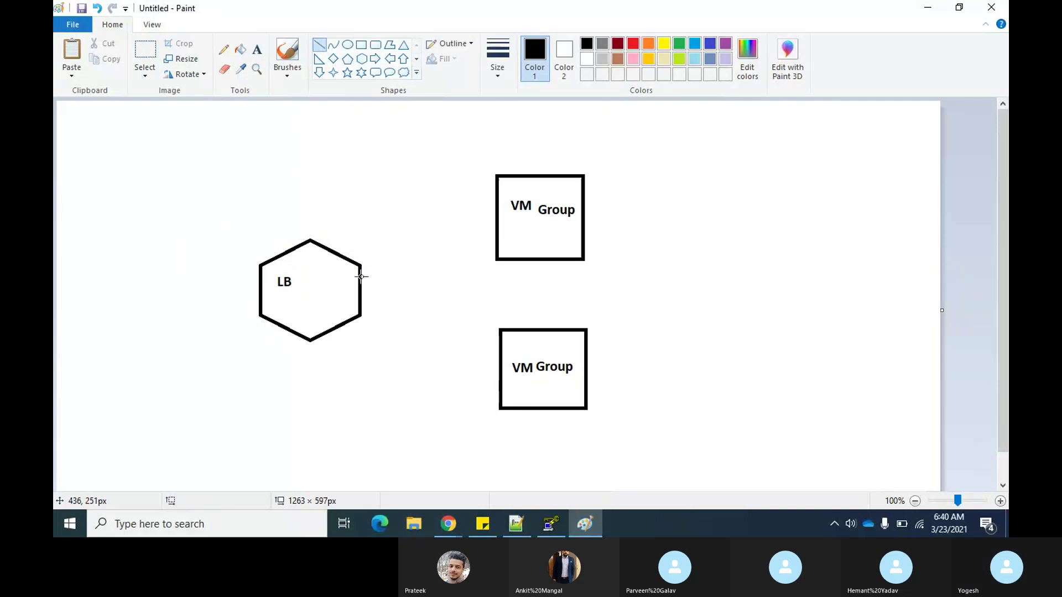
left_click_drag(359, 276, 498, 213)
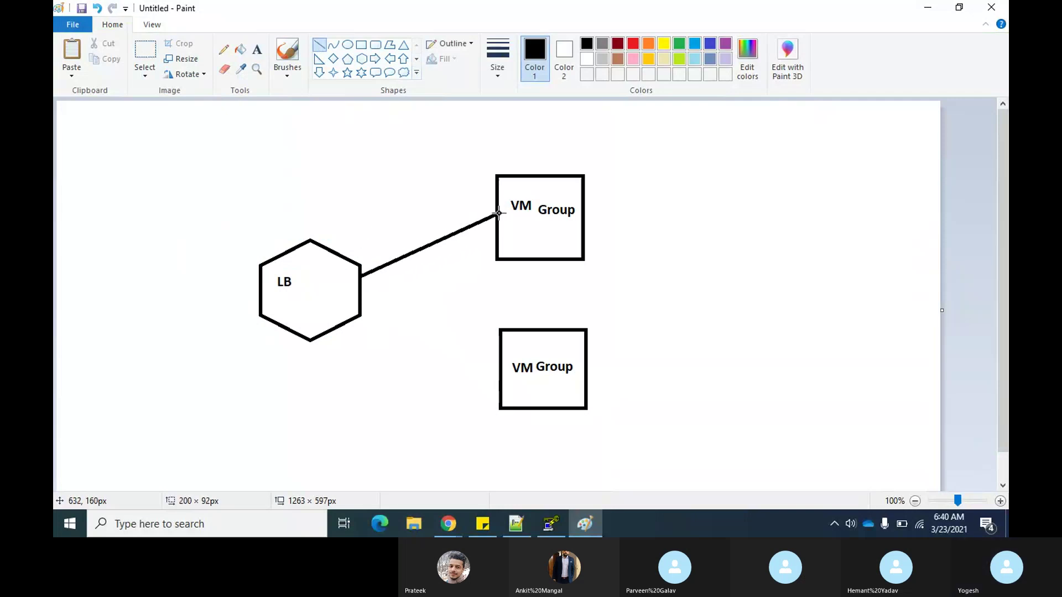
left_click(359, 295)
left_click_drag(359, 295, 499, 368)
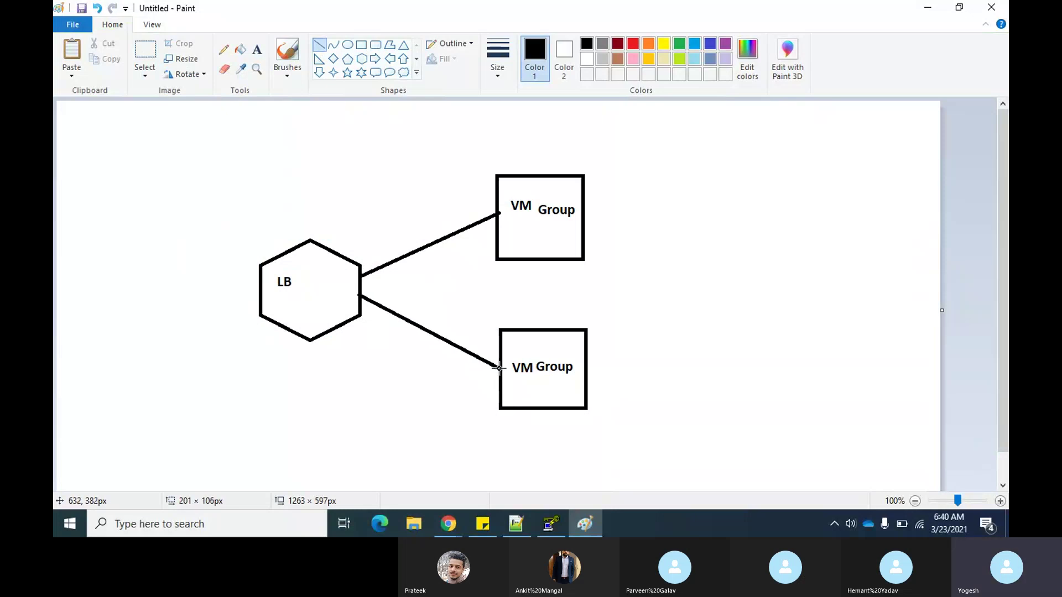
left_click(770, 313)
Draw a horizontal line about 162 px long rightward from the upper VM Group square and a hexagon about 96 × 125 px beyond its end.
left_click_drag(584, 213, 696, 213)
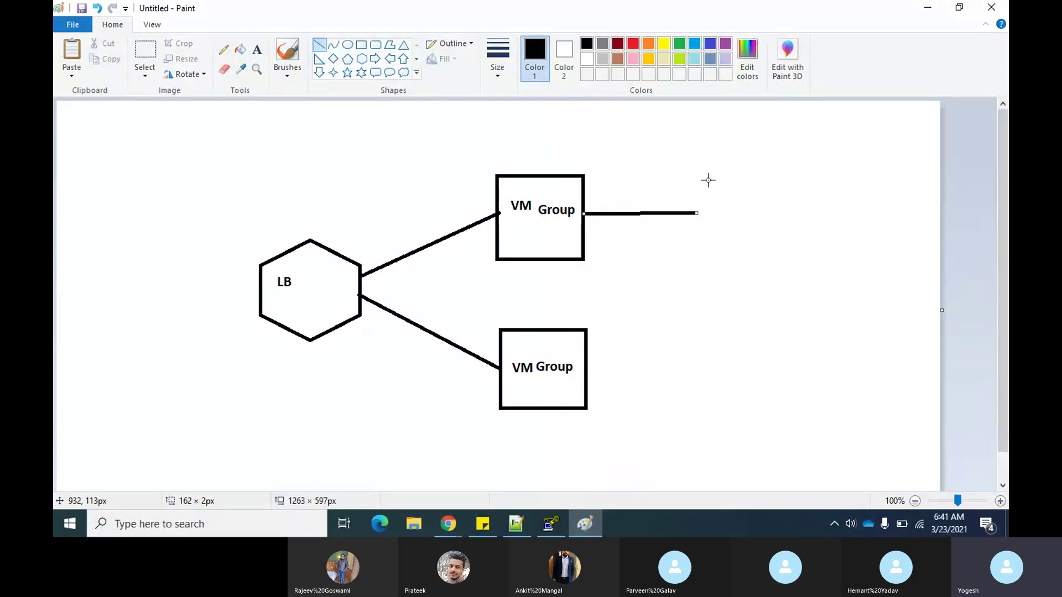
left_click(361, 58)
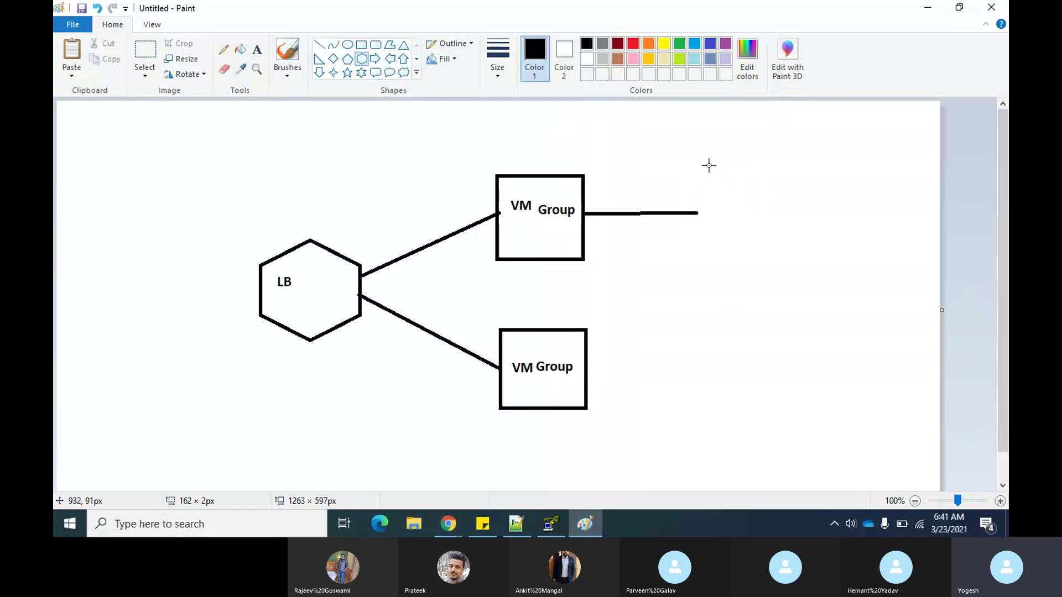
left_click_drag(708, 165, 774, 250)
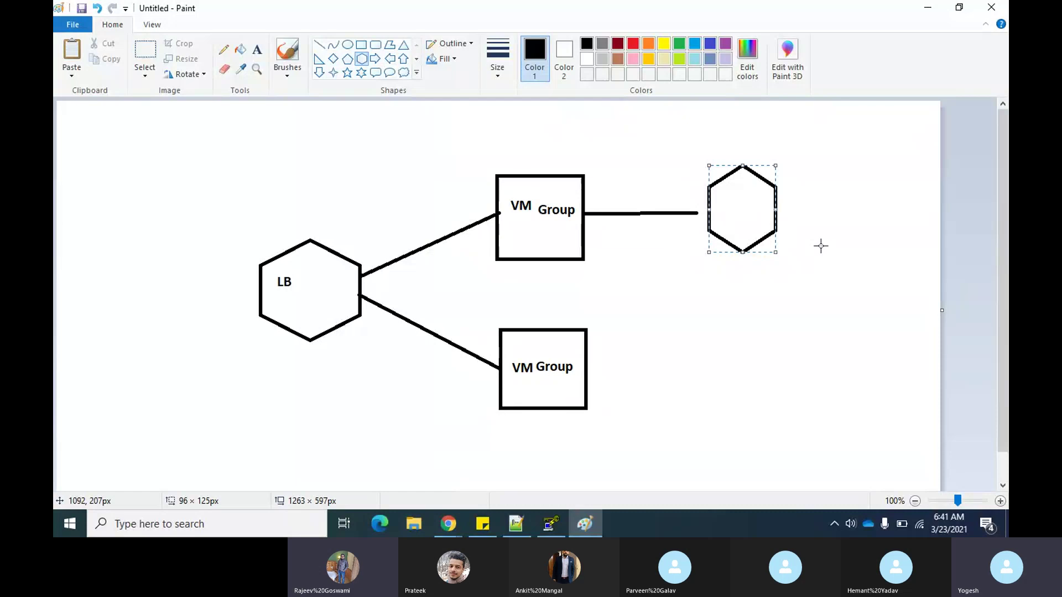
key("alt+Tab")
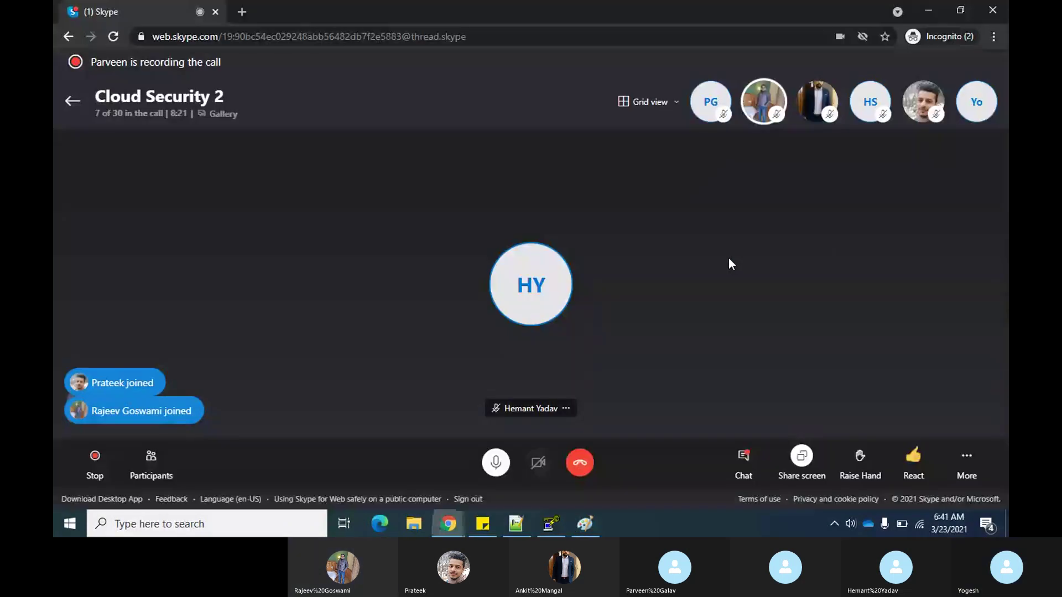
key("alt+Tab")
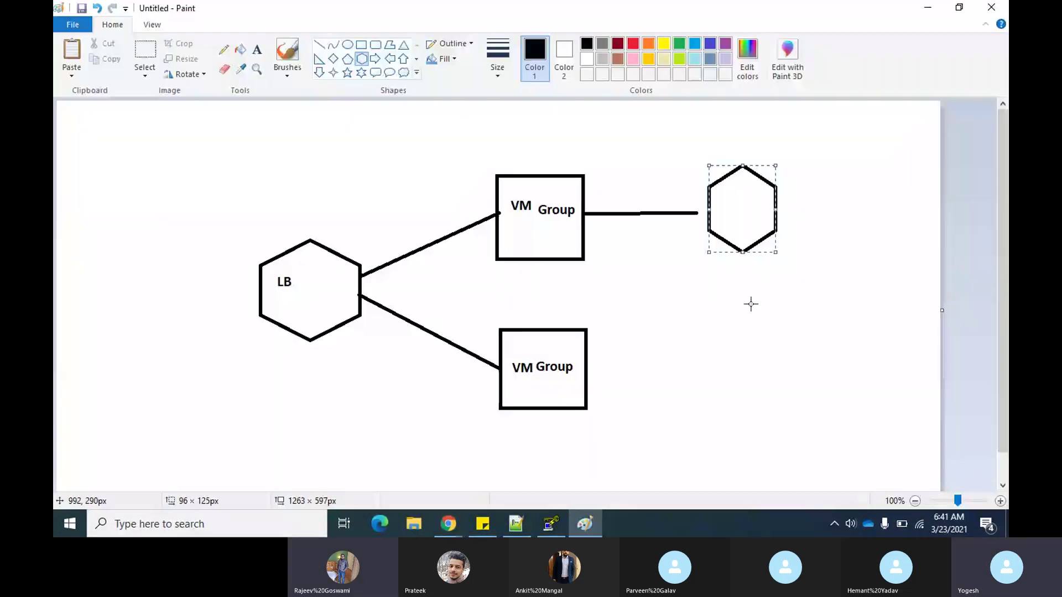
left_click(842, 290)
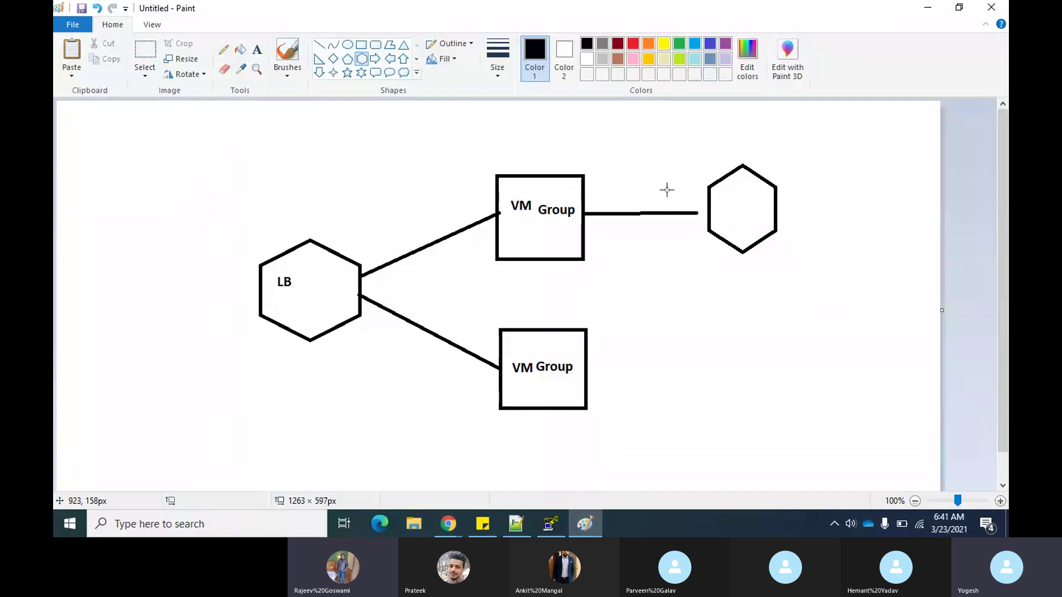
Label the small hexagon to the right of the upper VM Group square "LB".
left_click(257, 51)
left_click_drag(725, 188, 777, 233)
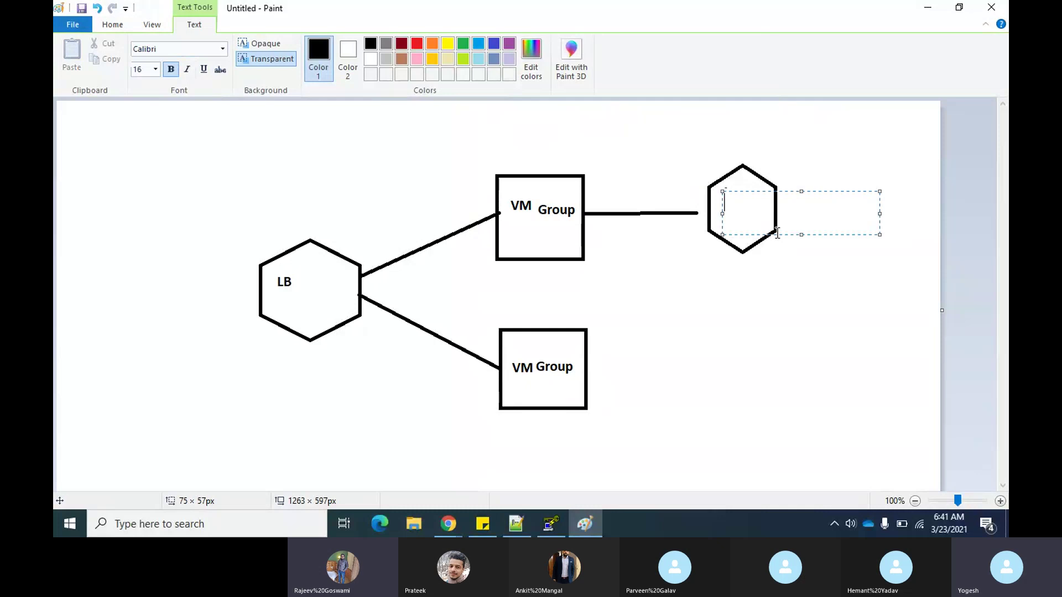
type("LB")
left_click(779, 334)
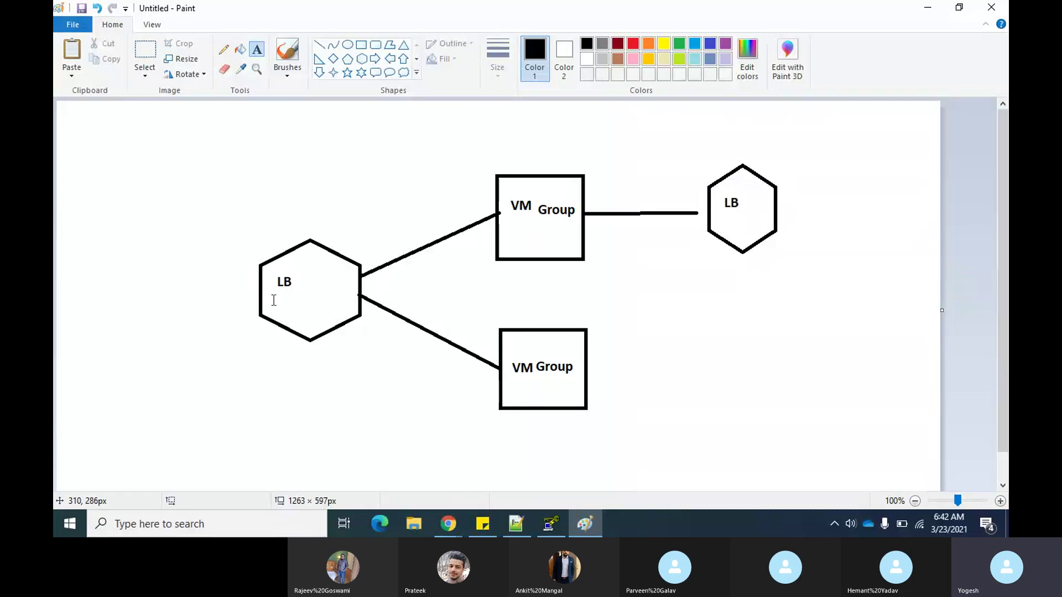
Add the text "External" beneath "LB" inside the large left hexagon.
left_click_drag(273, 301, 354, 333)
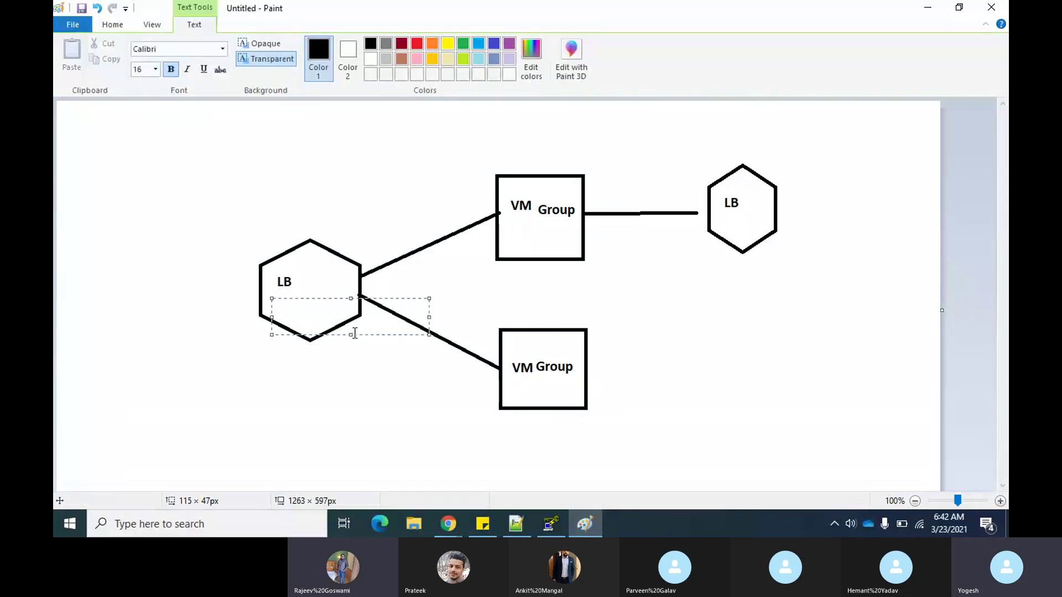
type("External")
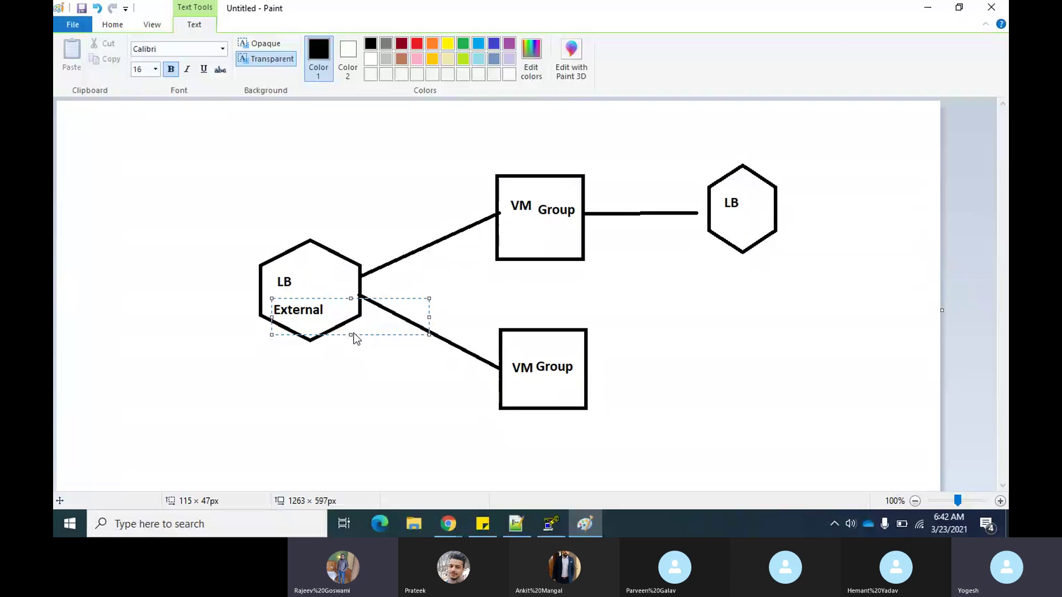
left_click(289, 183)
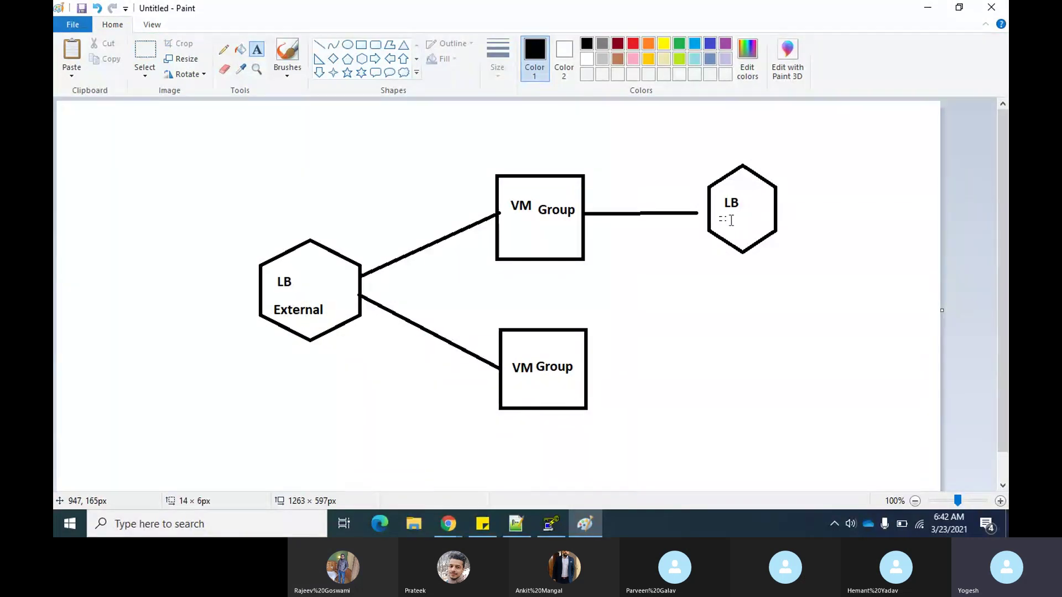
Add the text "Internal" beneath "LB" inside the small hexagon to the right of the upper VM Group square.
left_click_drag(719, 214, 762, 236)
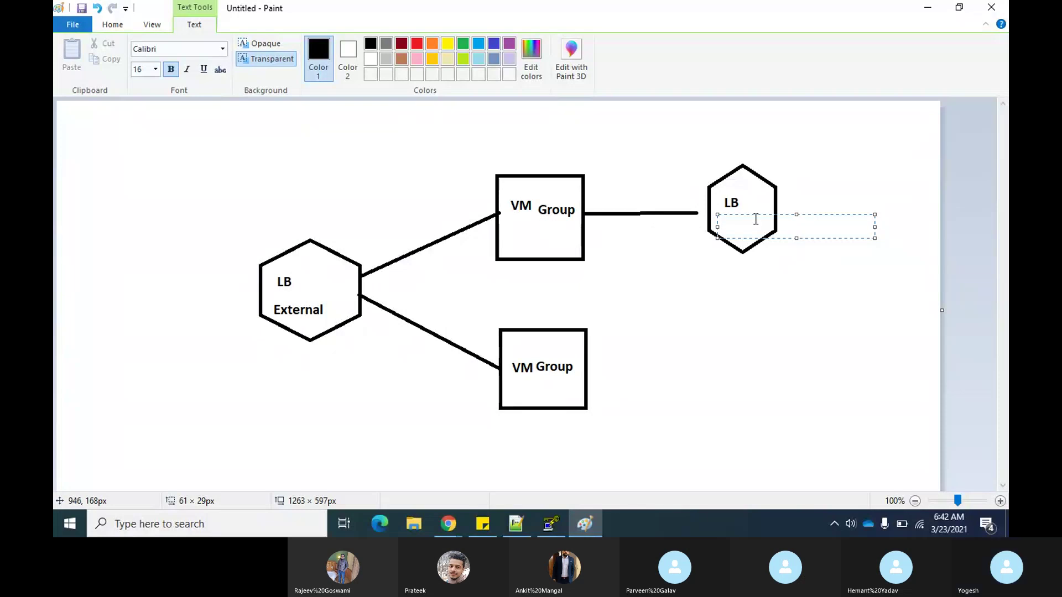
type("In")
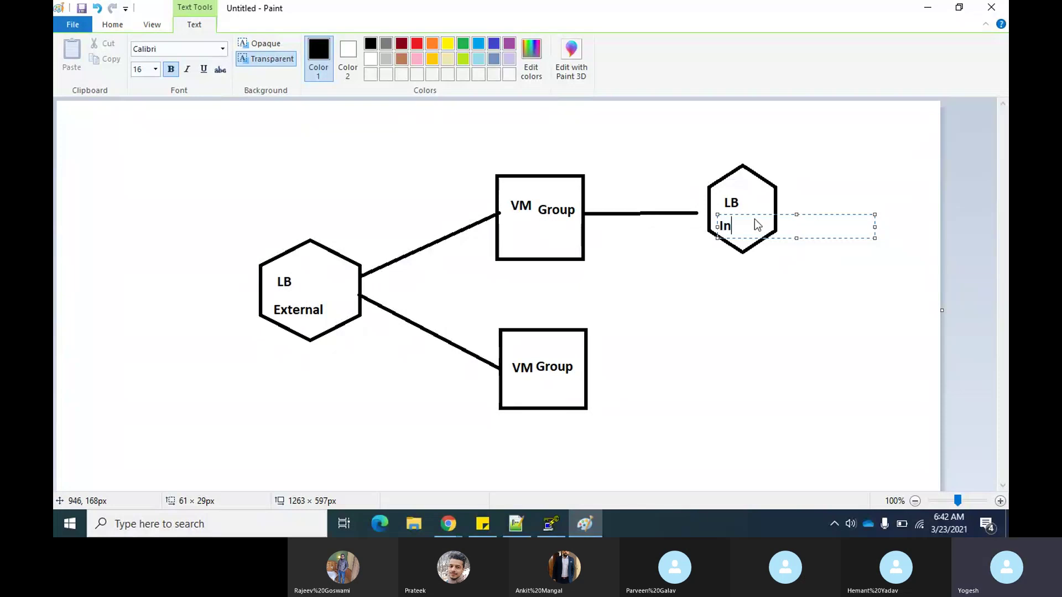
type("t")
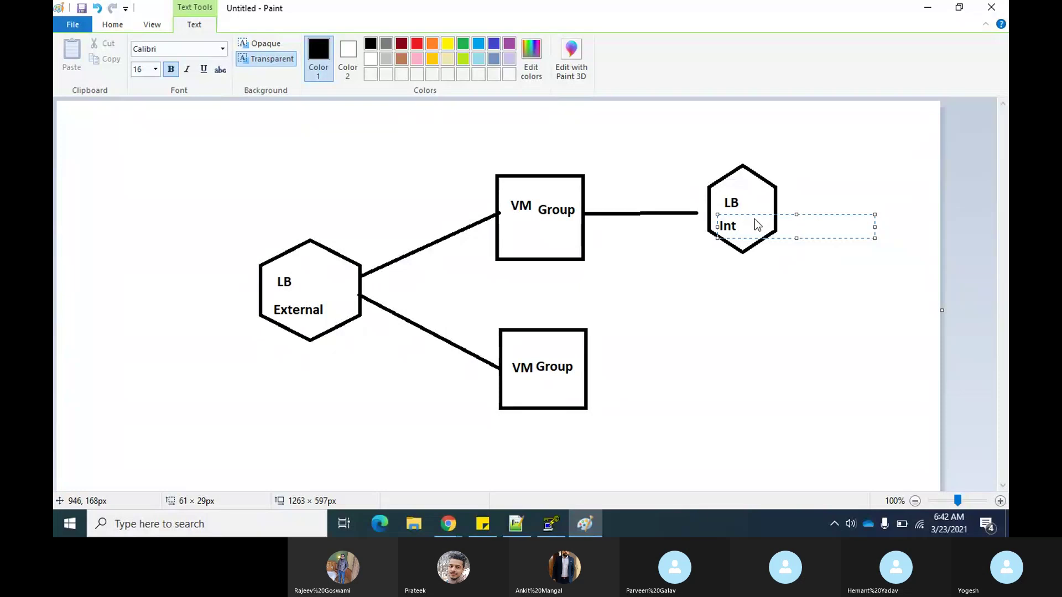
type("ernal")
left_click(789, 294)
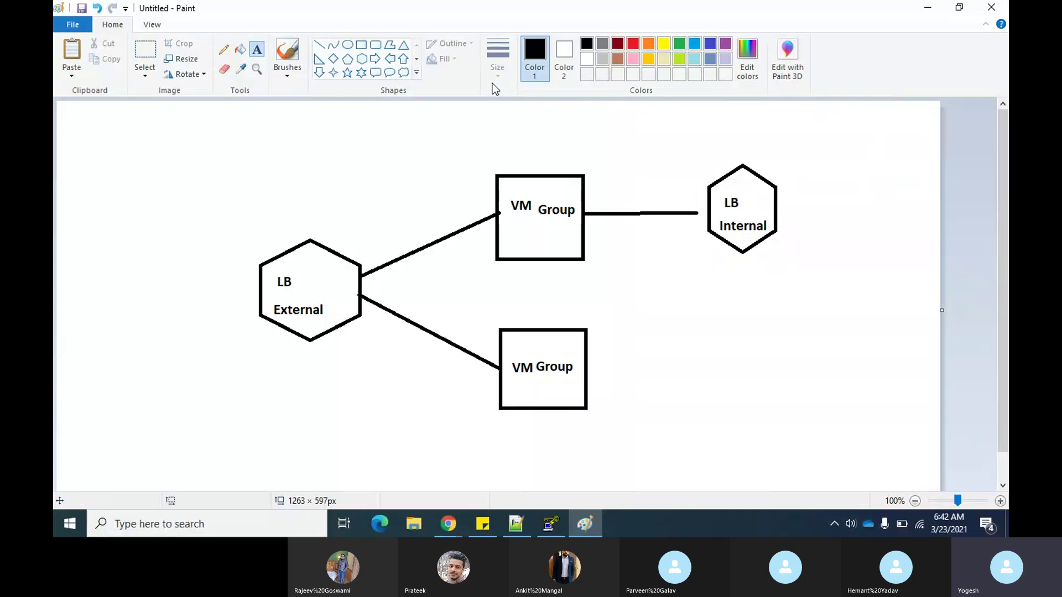
Draw two rectangles, about 41 × 66 px and 42 × 69 px, one above the other to the right of the LB Internal hexagon.
left_click(361, 45)
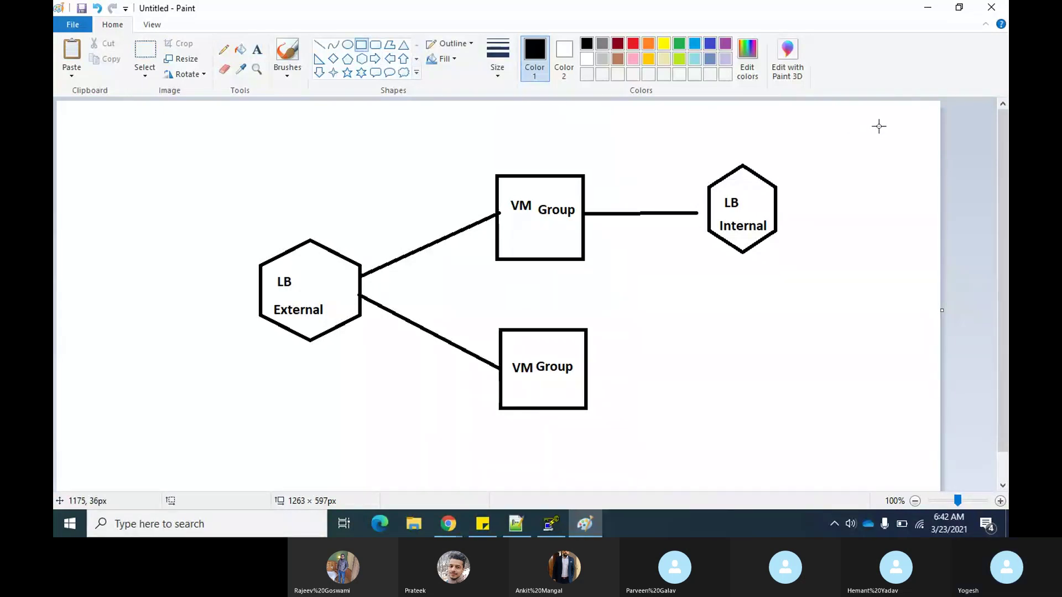
left_click_drag(879, 126, 907, 173)
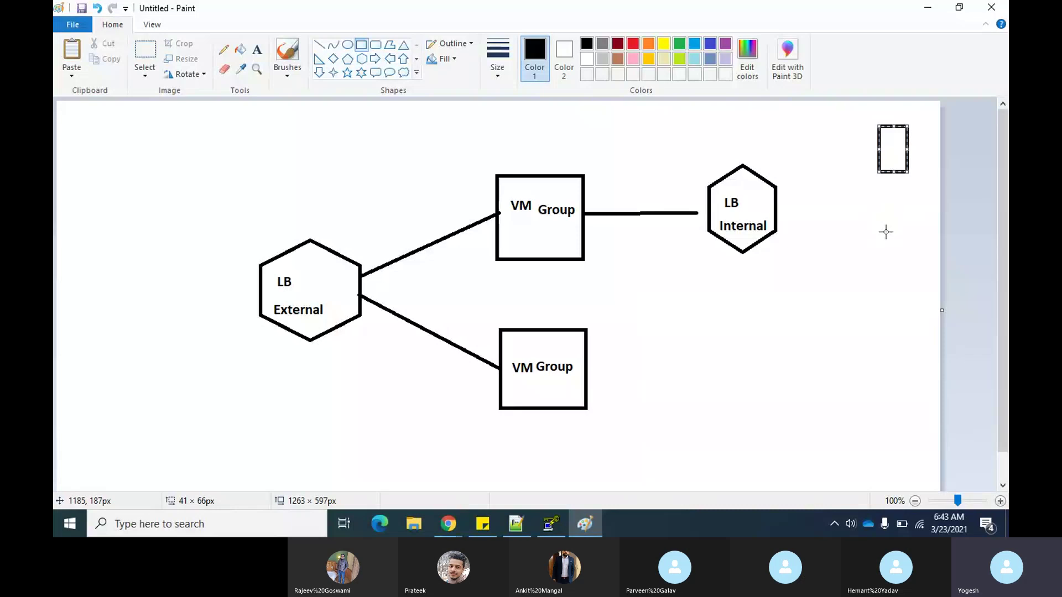
mouse_move(883, 227)
left_mouse_down()
mouse_move(900, 270)
mouse_move(914, 275)
left_mouse_up()
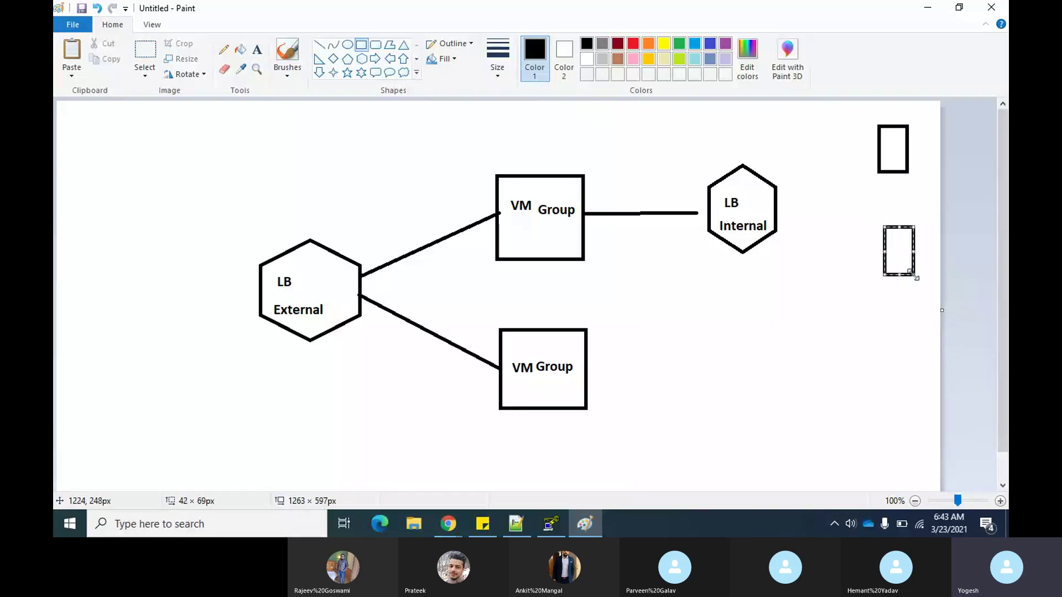
left_click(826, 233)
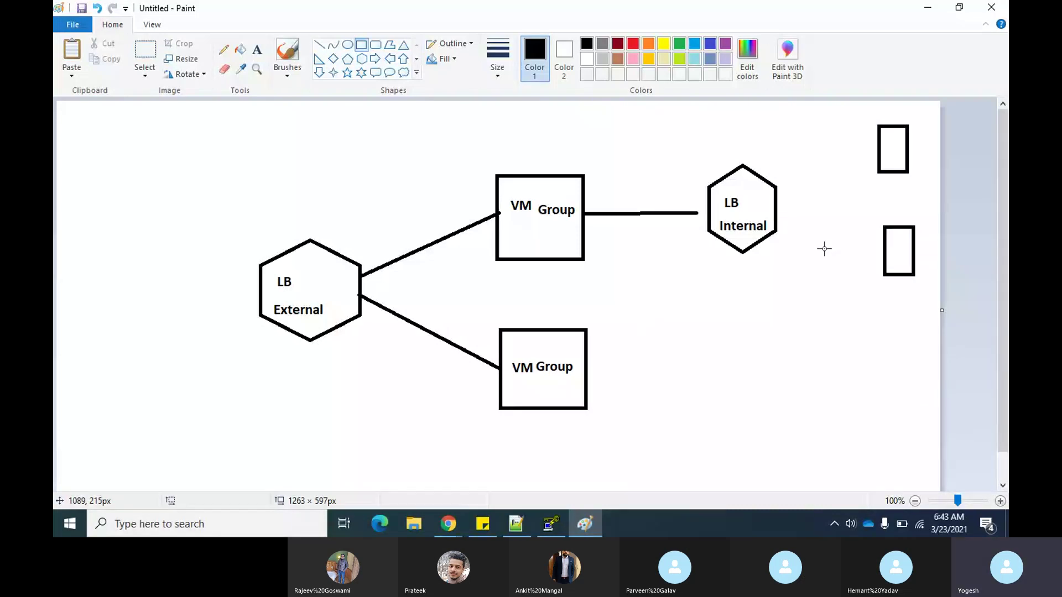
Label each of the two small rectangles to the right of the LB Internal hexagon "DB".
left_click(257, 49)
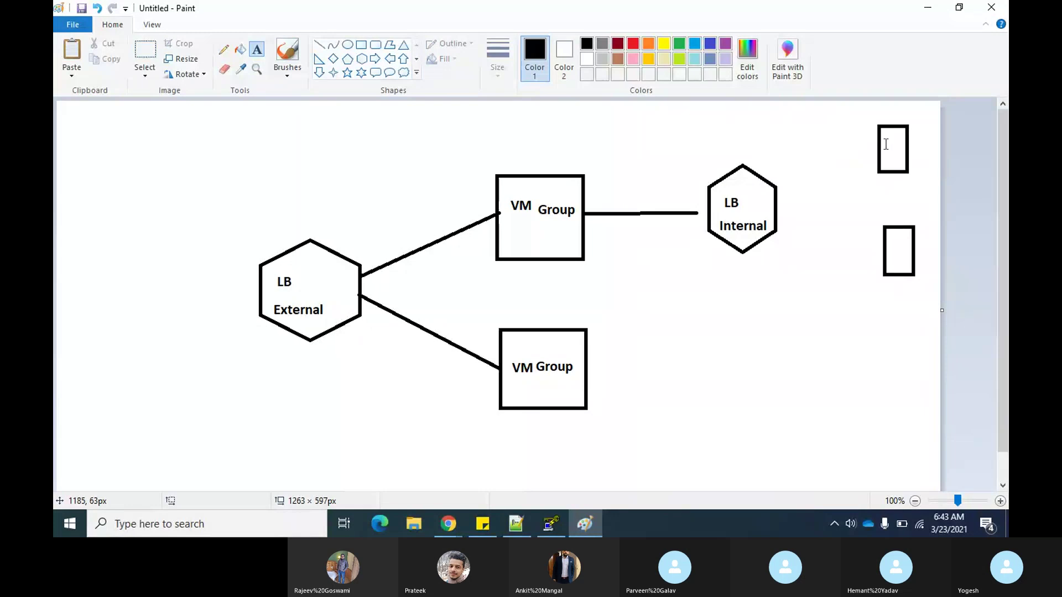
left_click_drag(885, 143, 901, 169)
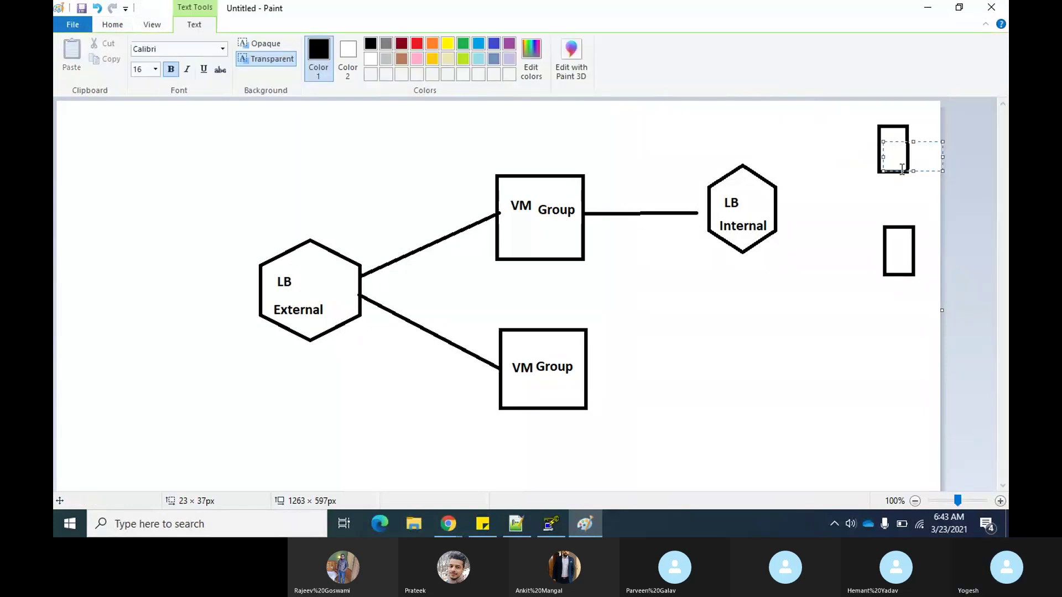
type("DB")
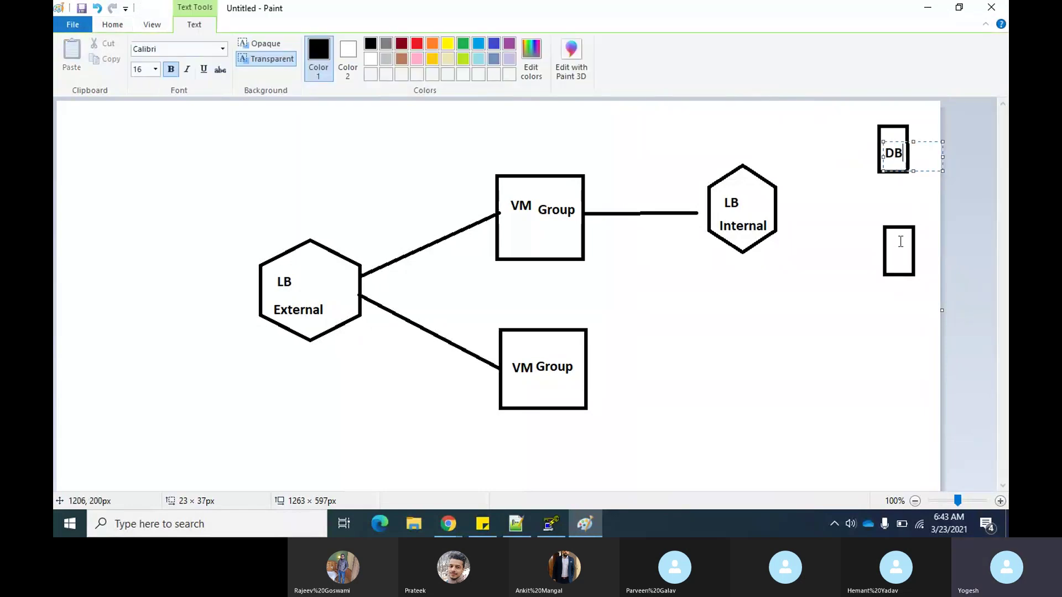
left_click_drag(887, 245, 911, 280)
type("DB")
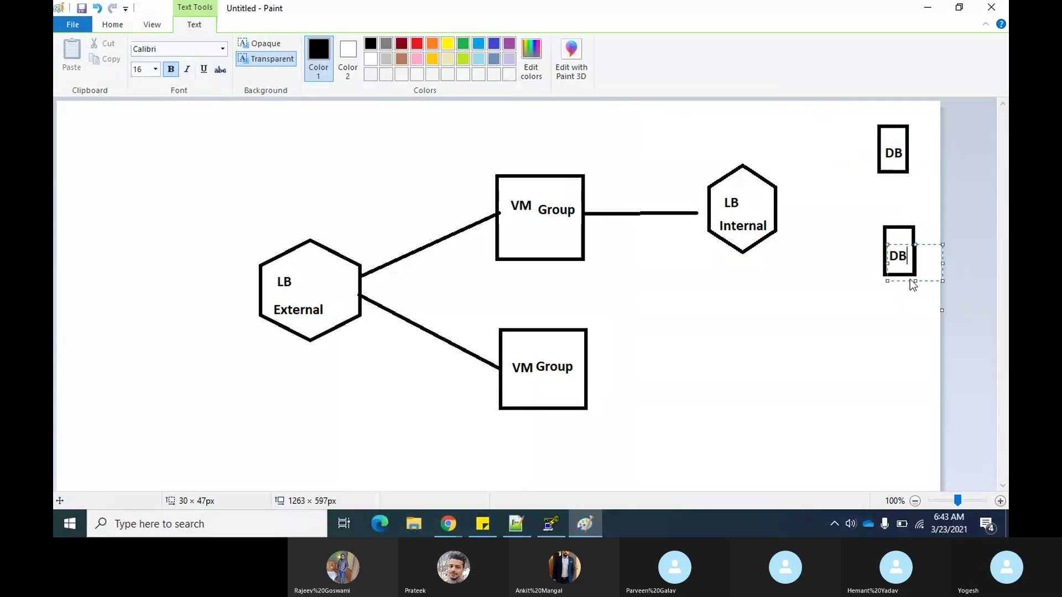
left_click(782, 314)
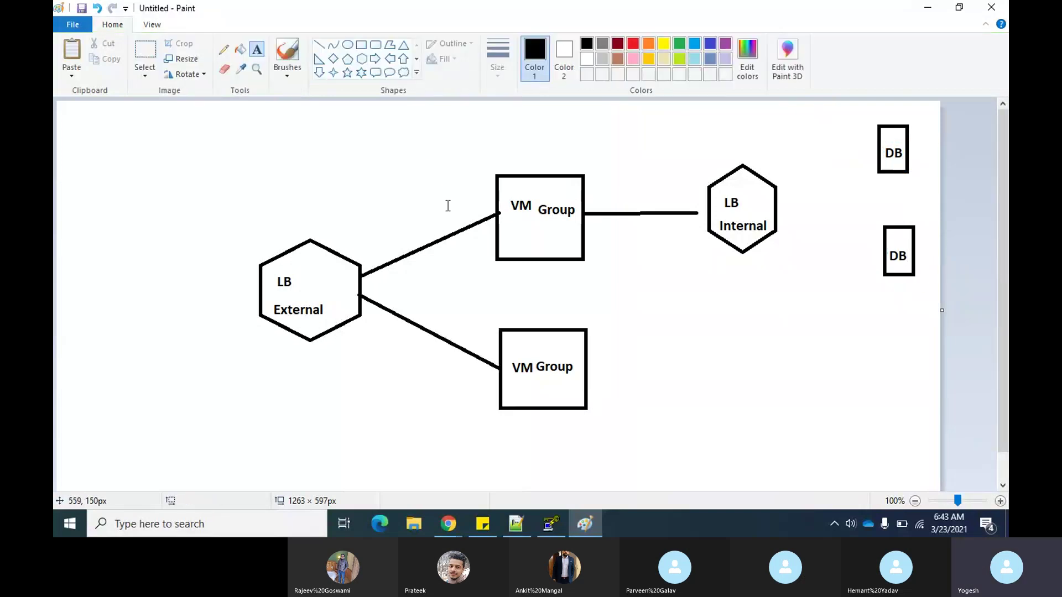
Connect the LB Internal hexagon to both DB rectangles with straight lines and extend the upper VM Group's line to the hexagon's left edge.
left_click(321, 47)
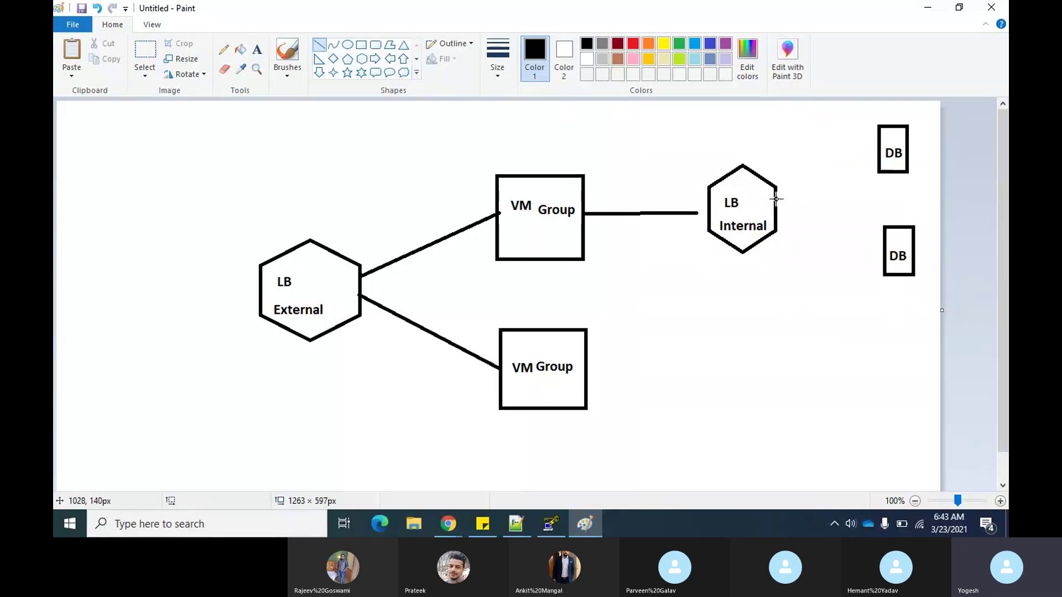
left_click_drag(776, 199, 878, 148)
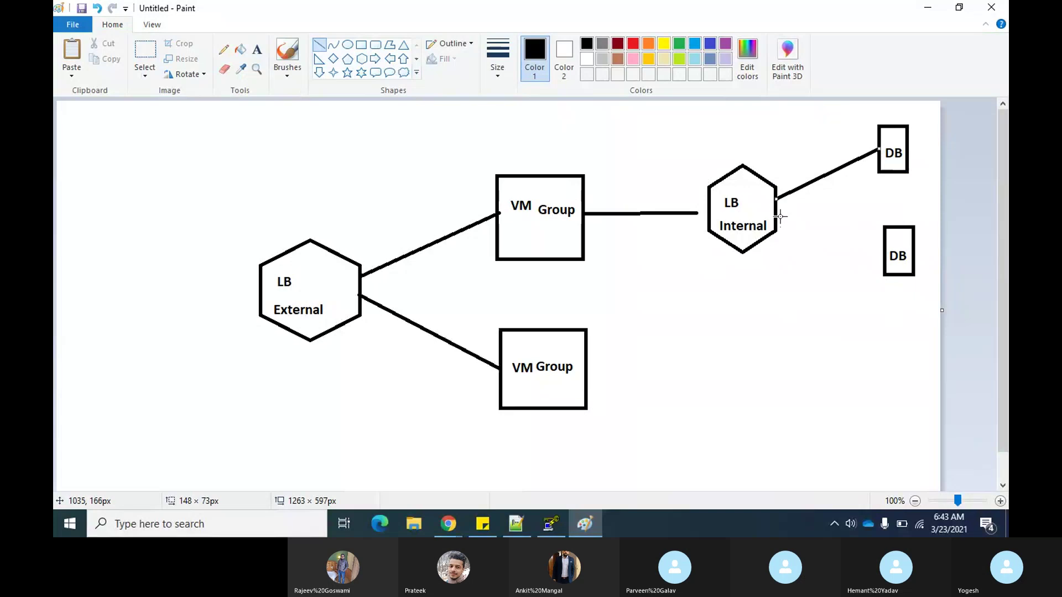
left_click_drag(777, 214, 883, 256)
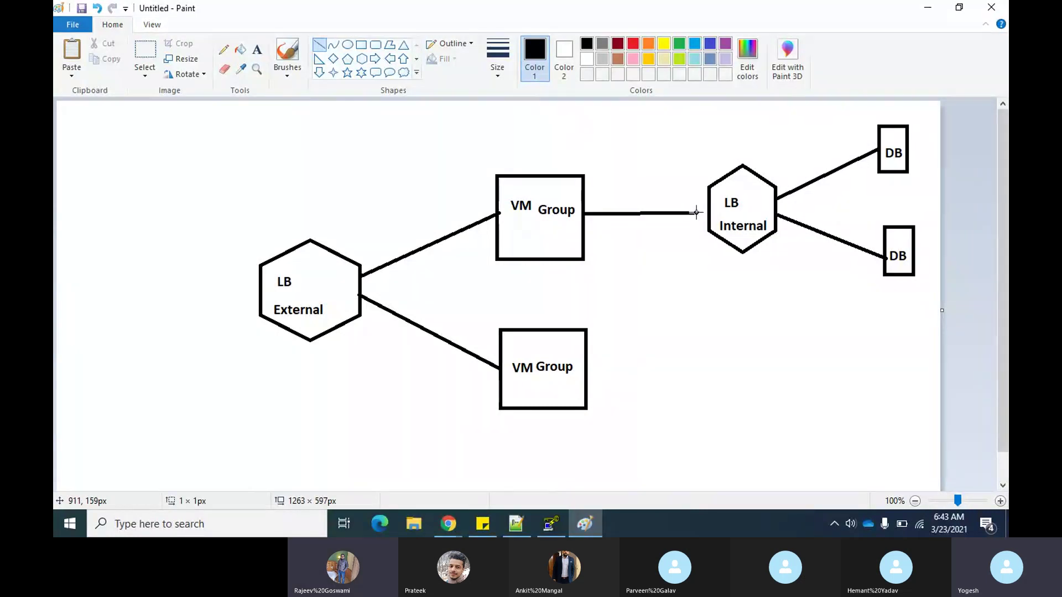
left_click_drag(696, 213, 711, 213)
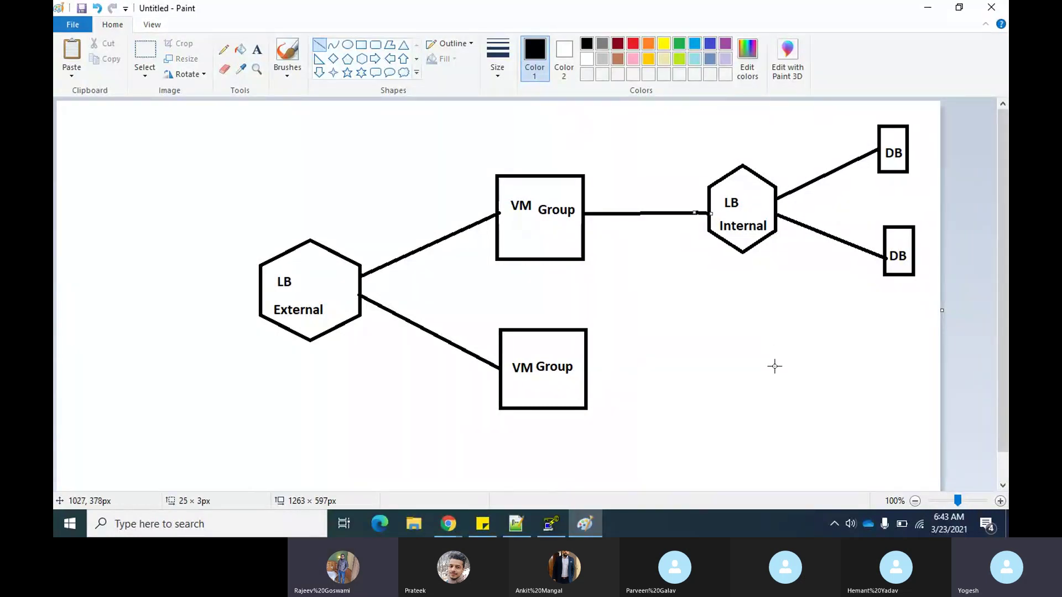
left_click(774, 366)
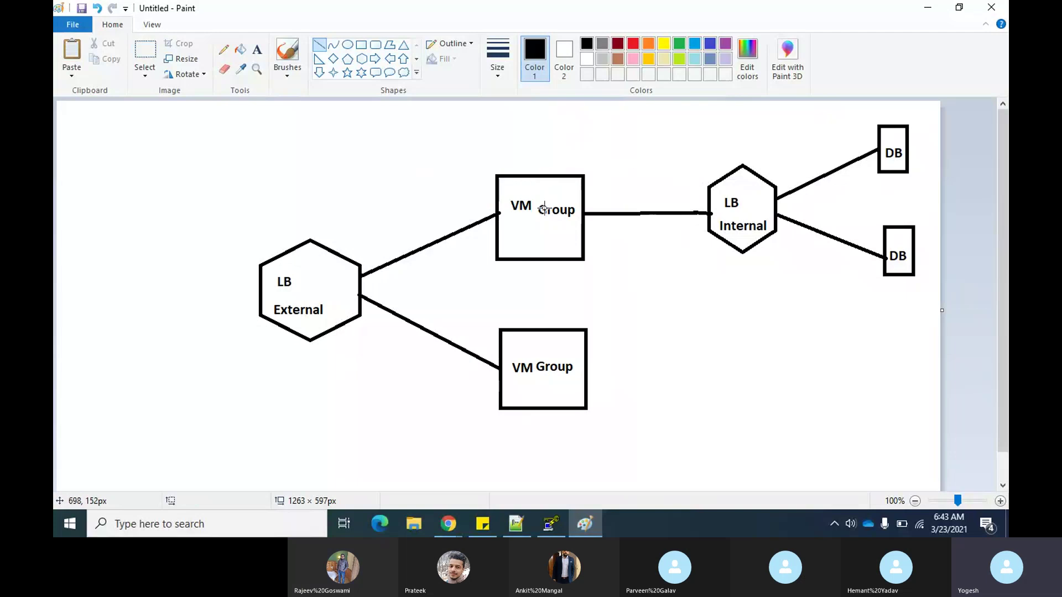
mouse_move(588, 243)
left_mouse_down()
mouse_move(578, 211)
mouse_move(526, 213)
mouse_move(585, 243)
left_mouse_up()
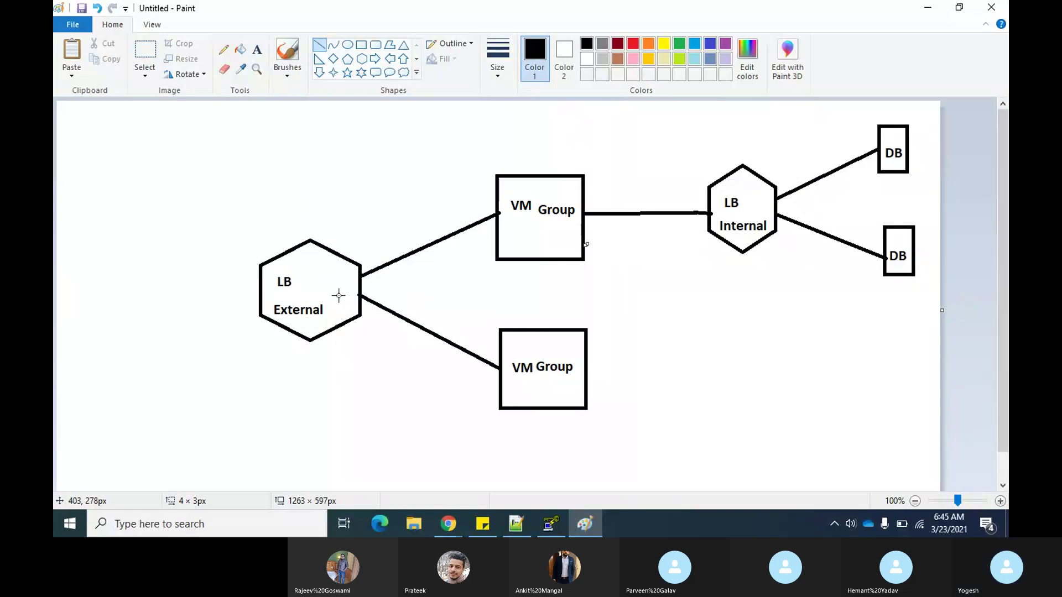
key("alt+Tab")
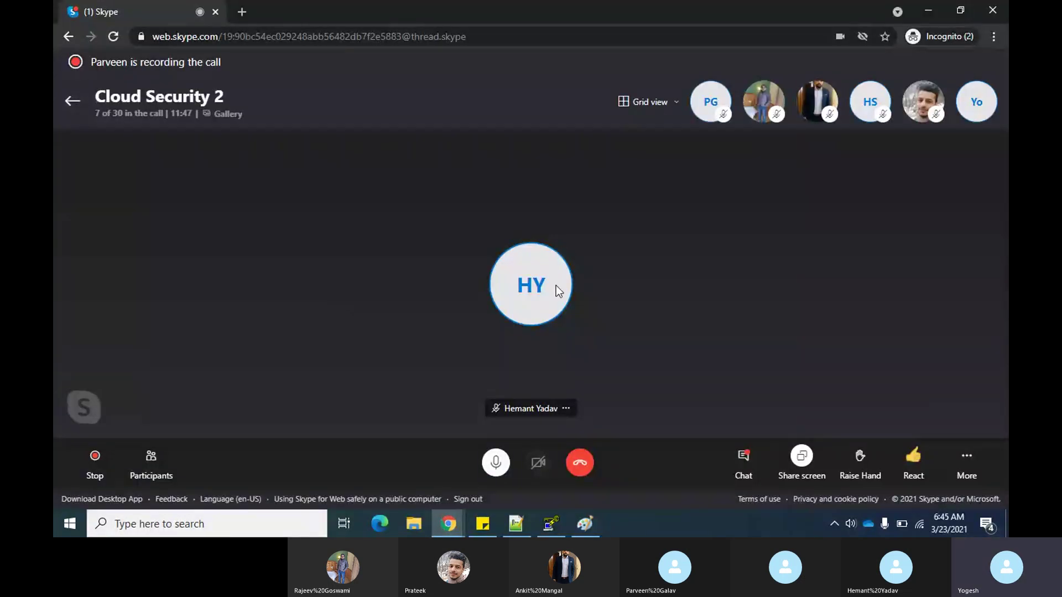
key("alt+Tab")
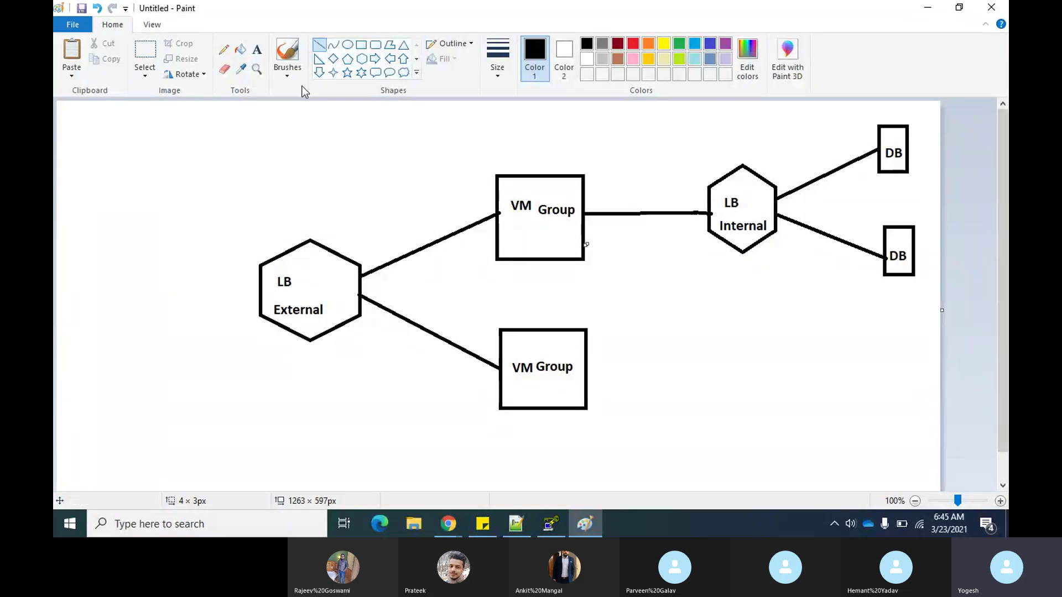
Add a text box about 263 × 134 px in the empty area below the LB Internal hexagon, reading "Instance template".
left_click(257, 49)
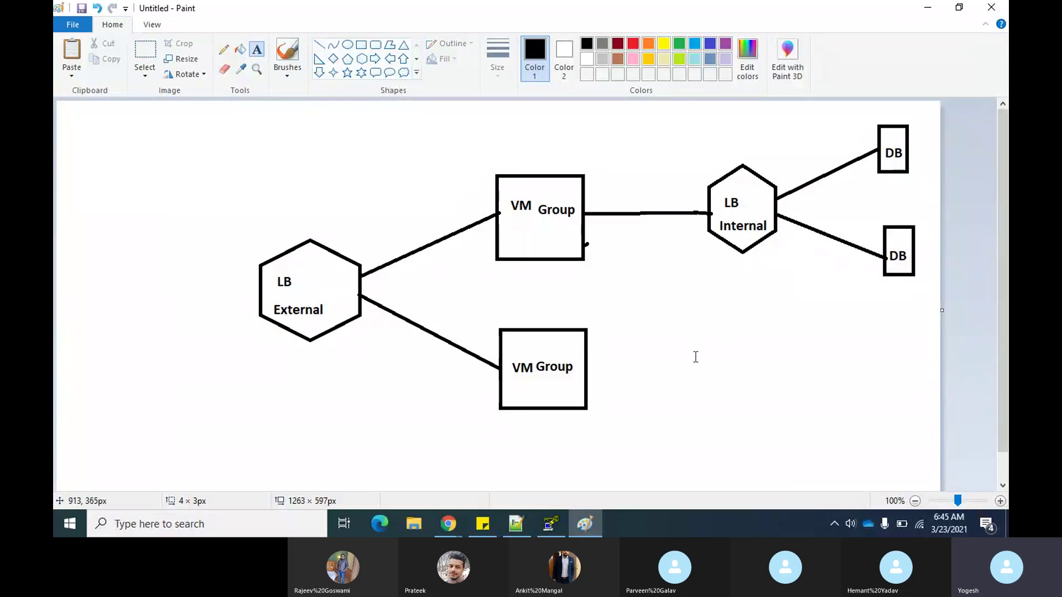
left_click_drag(700, 338, 883, 431)
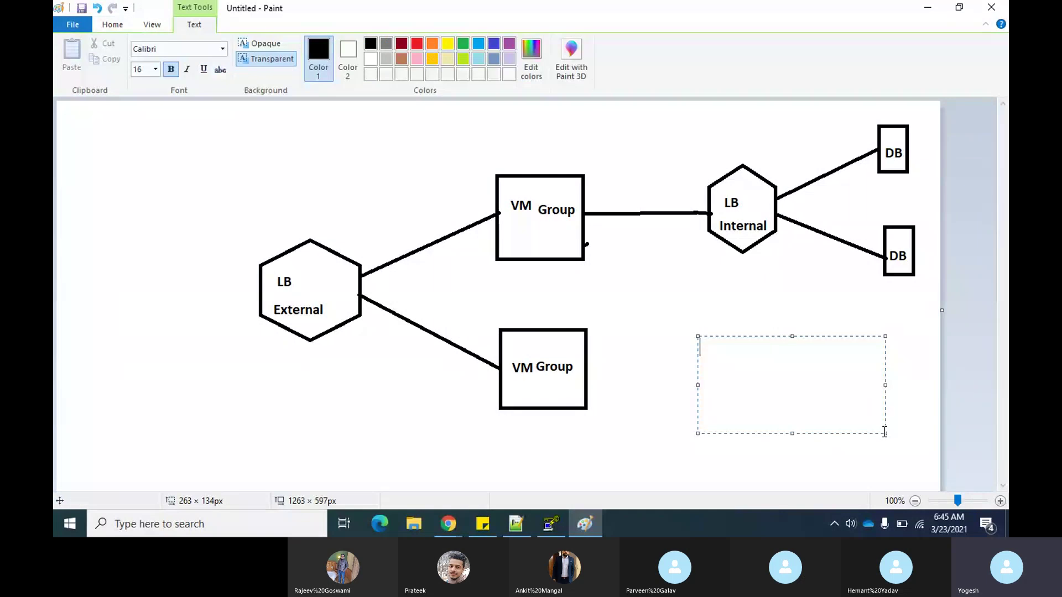
type("IN")
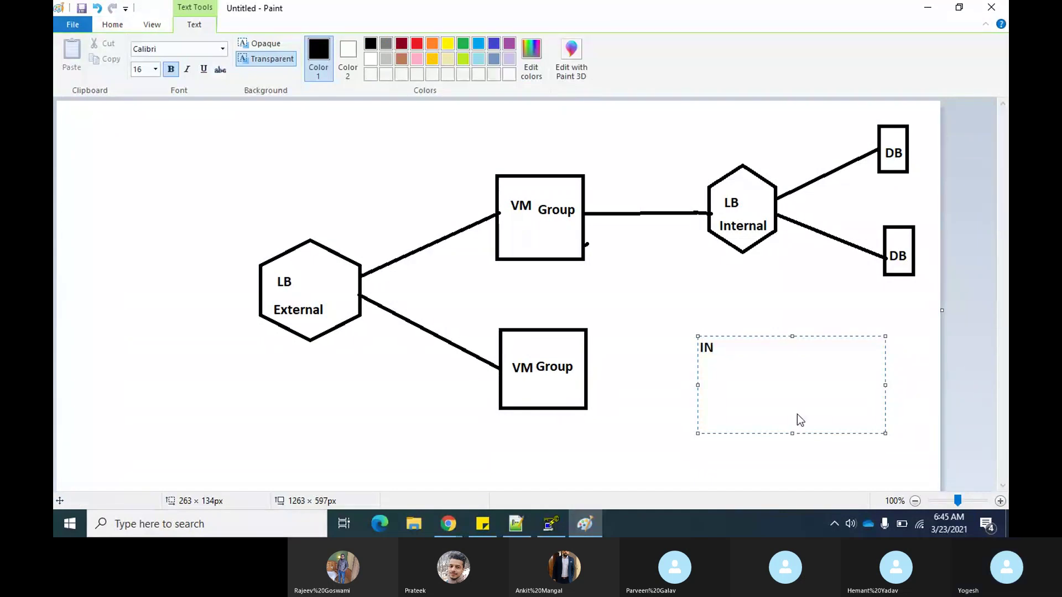
type("stance ")
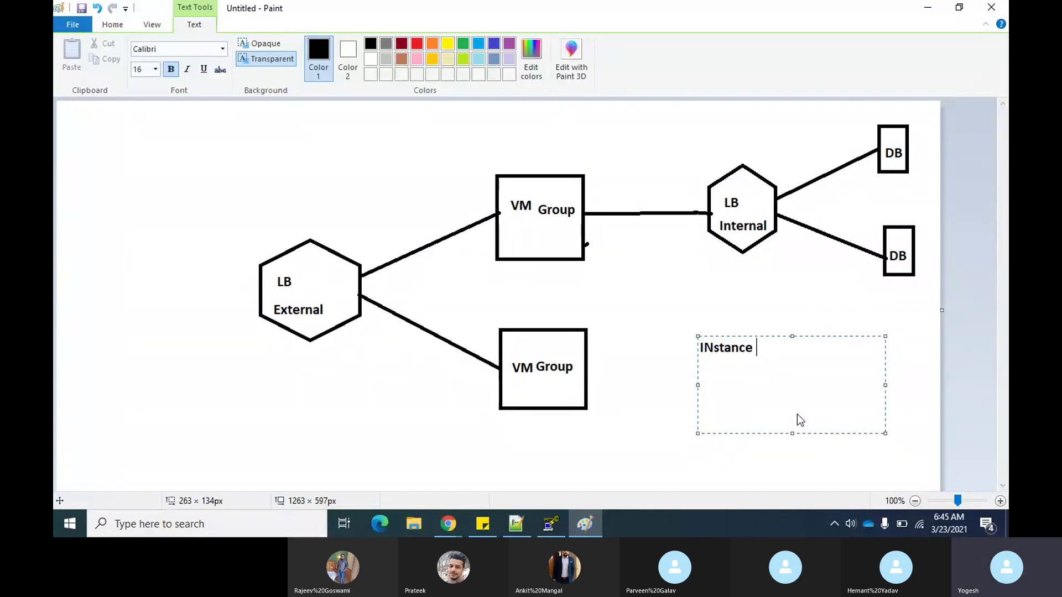
type("templ")
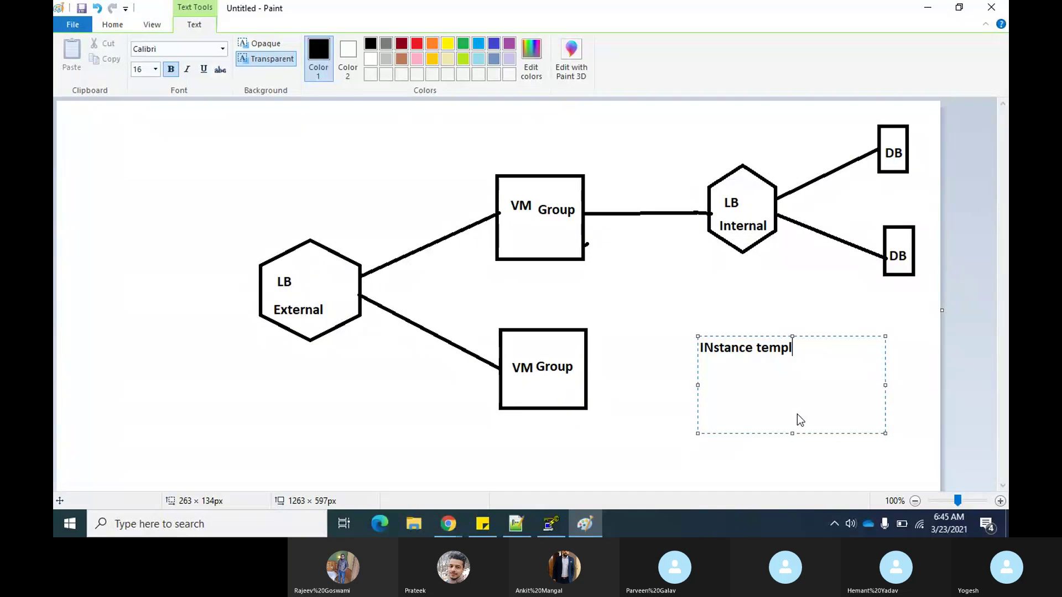
type("ate")
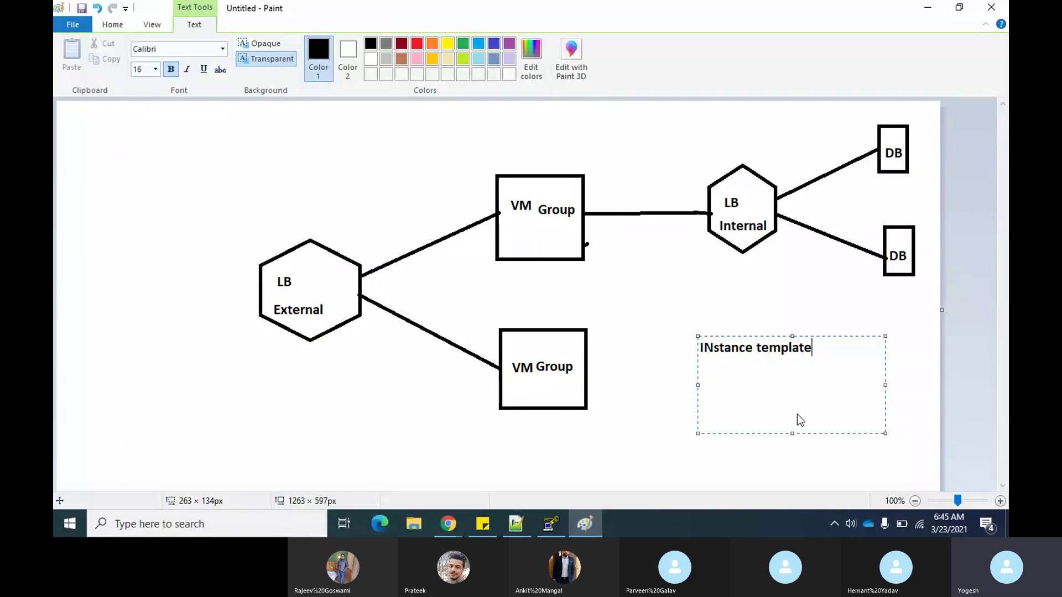
left_click_drag(718, 346, 713, 346)
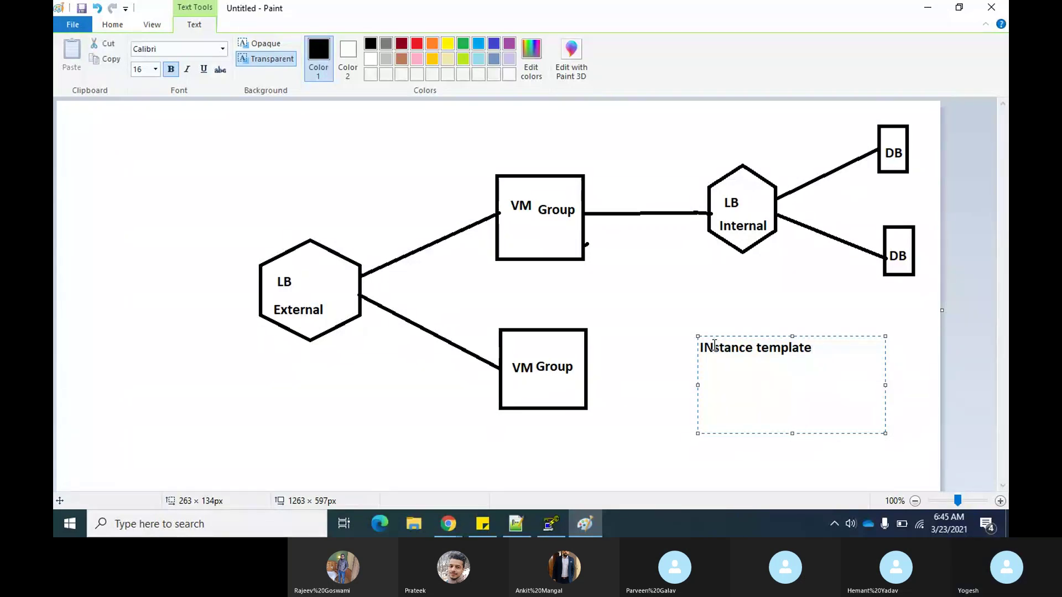
type("n")
key("End")
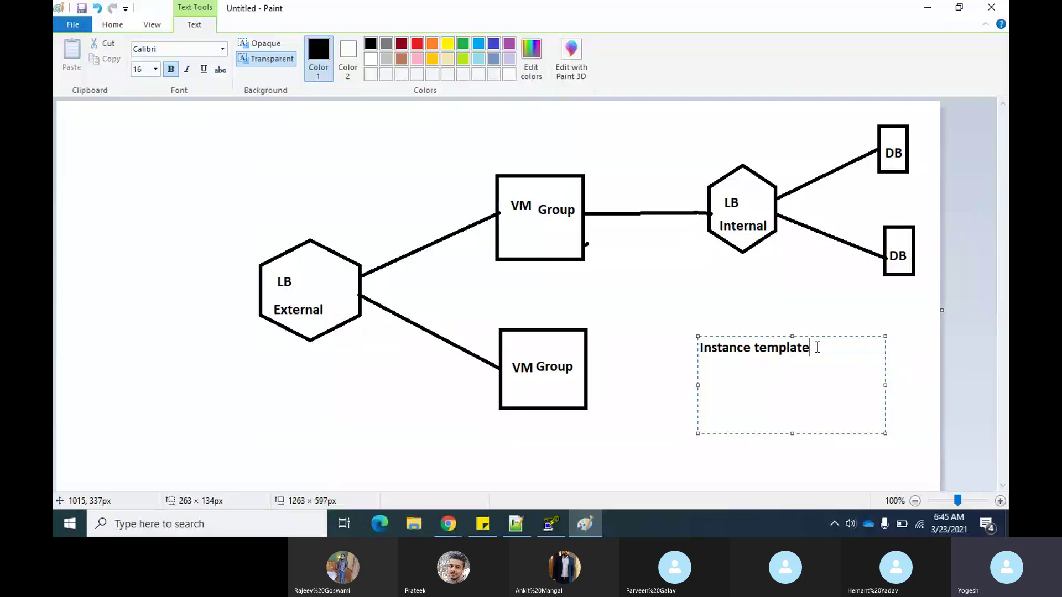
Add "Instance Group" as a second line under "Instance template" and start a new line.
key("Return")
type("Instance")
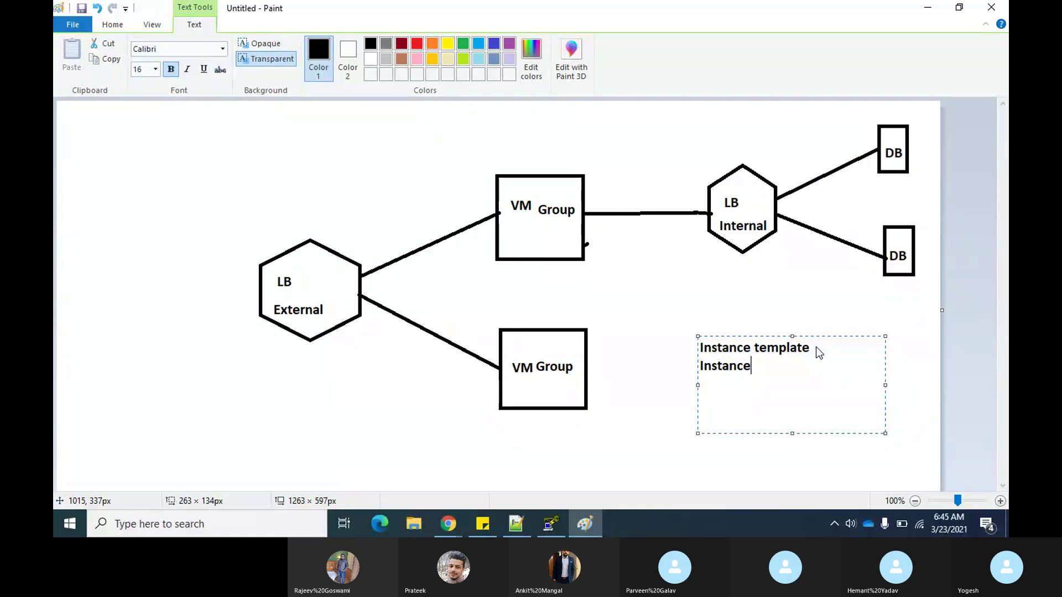
type(" Group")
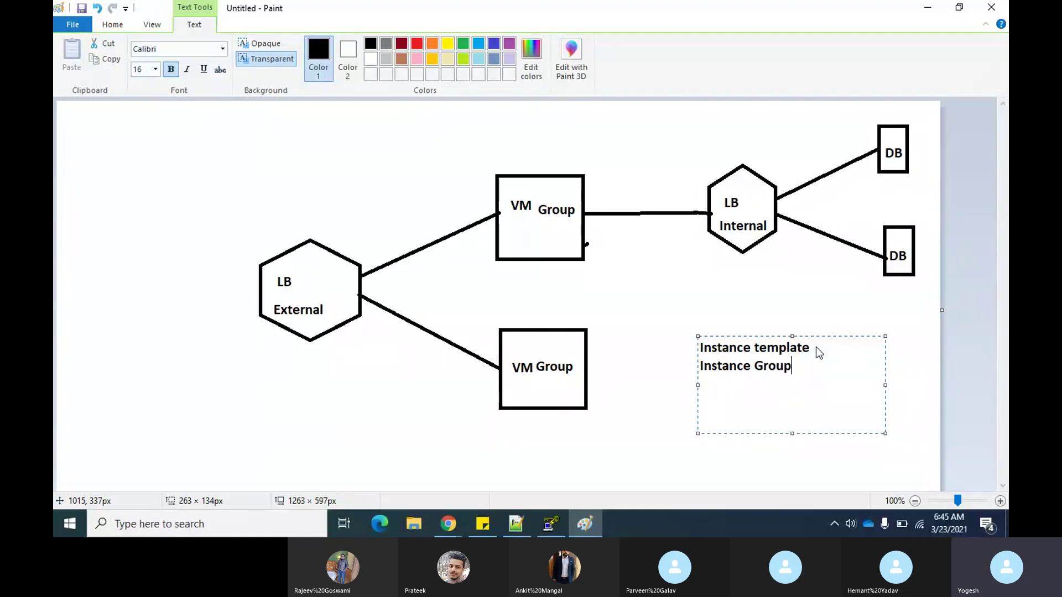
key("Return")
Switch to the Google Cloud console in Chrome, view the load balancer types offered for creation, and return to Paint.
key("alt+Tab")
key("alt+Tab")
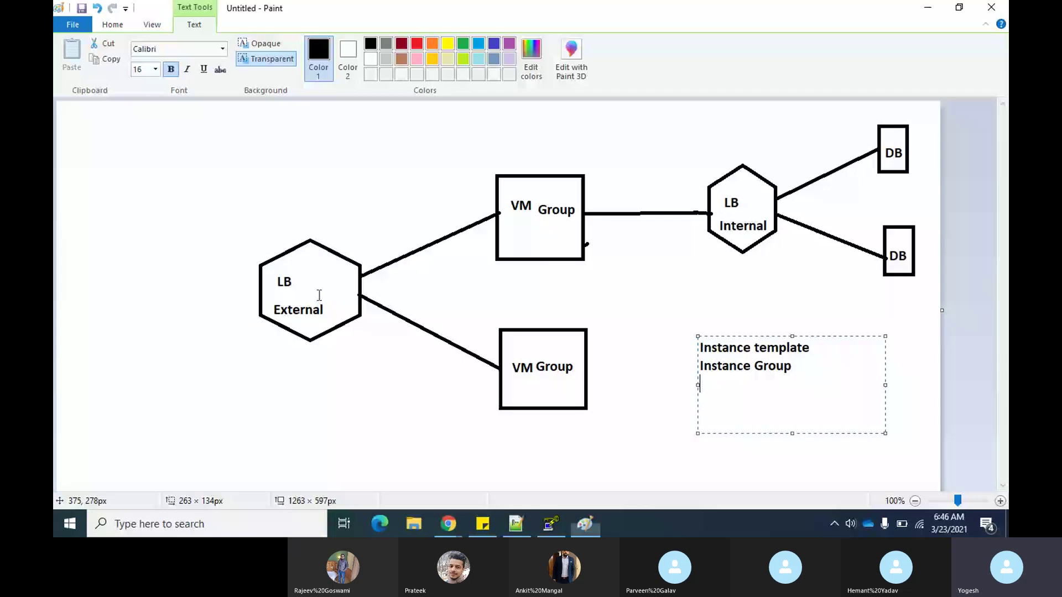
mouse_move(449, 523)
left_click(309, 451)
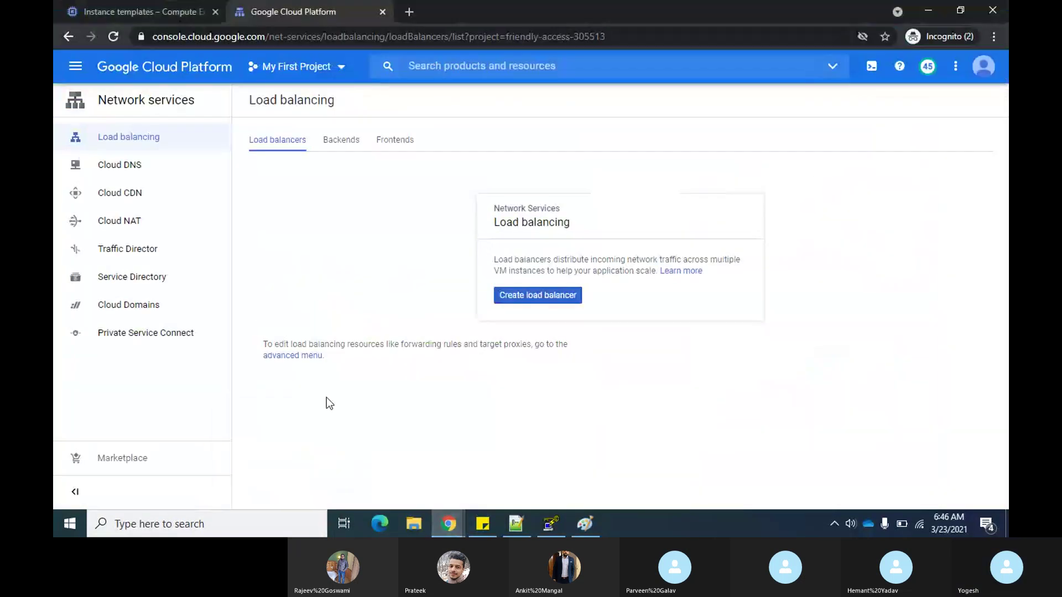
left_click(530, 298)
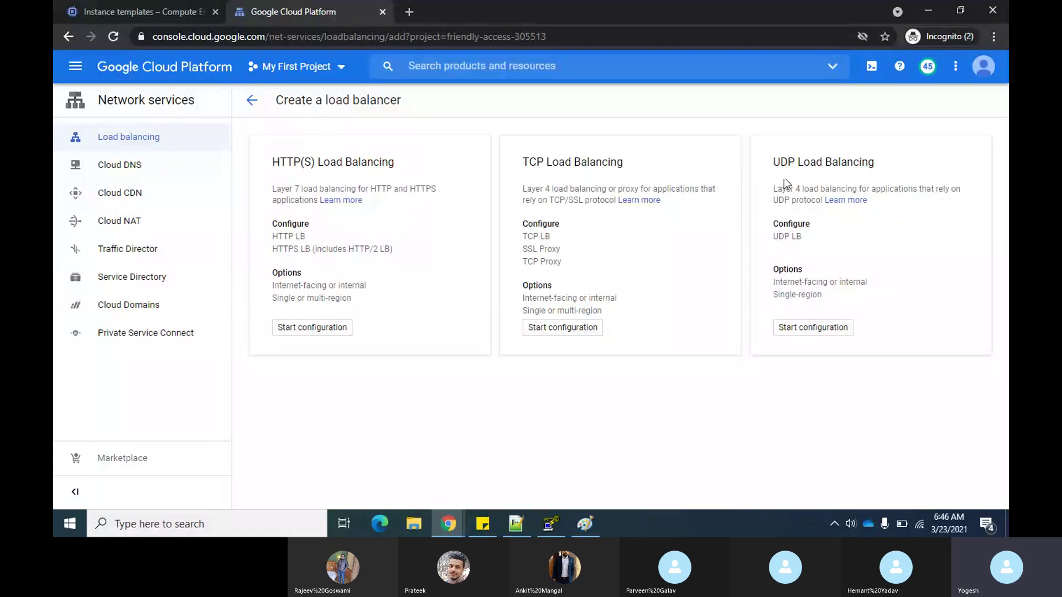
key("alt+Tab")
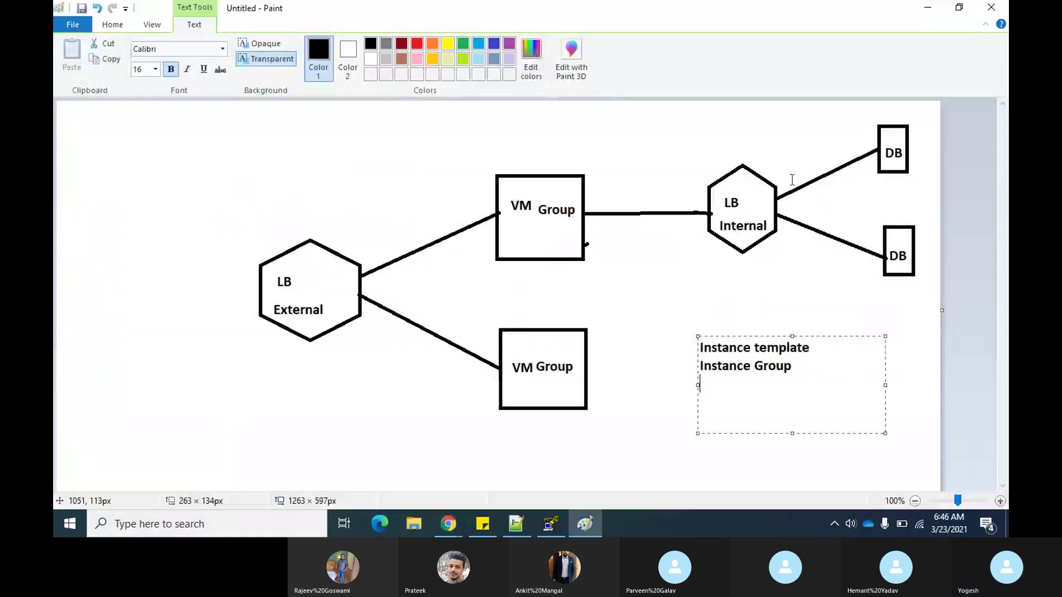
Switch to Chrome to check the internet-facing and internal options of the load balancer types, and return to Paint.
key("alt+Tab")
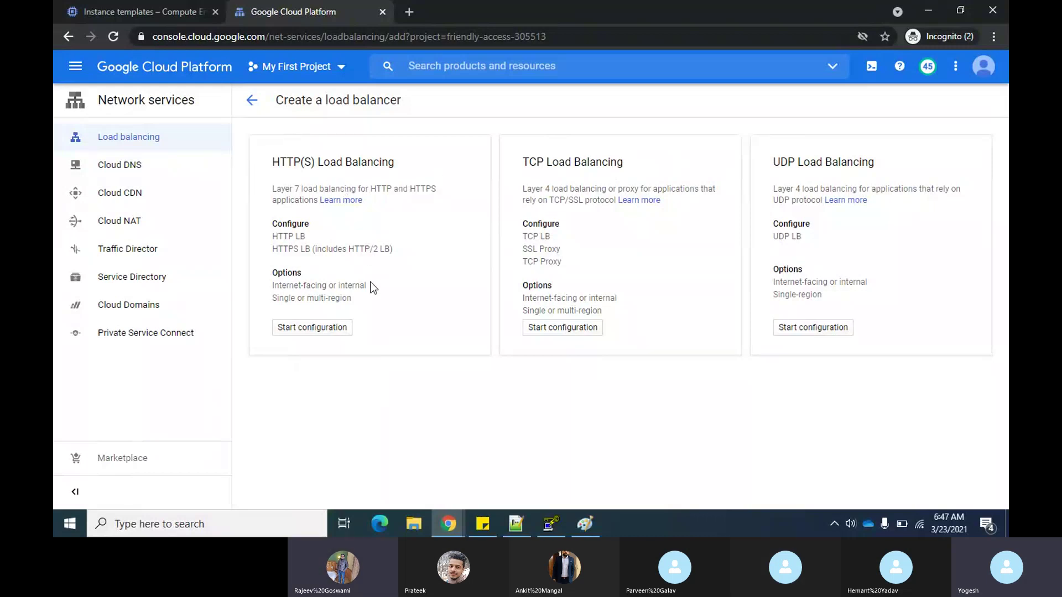
key("alt+Tab")
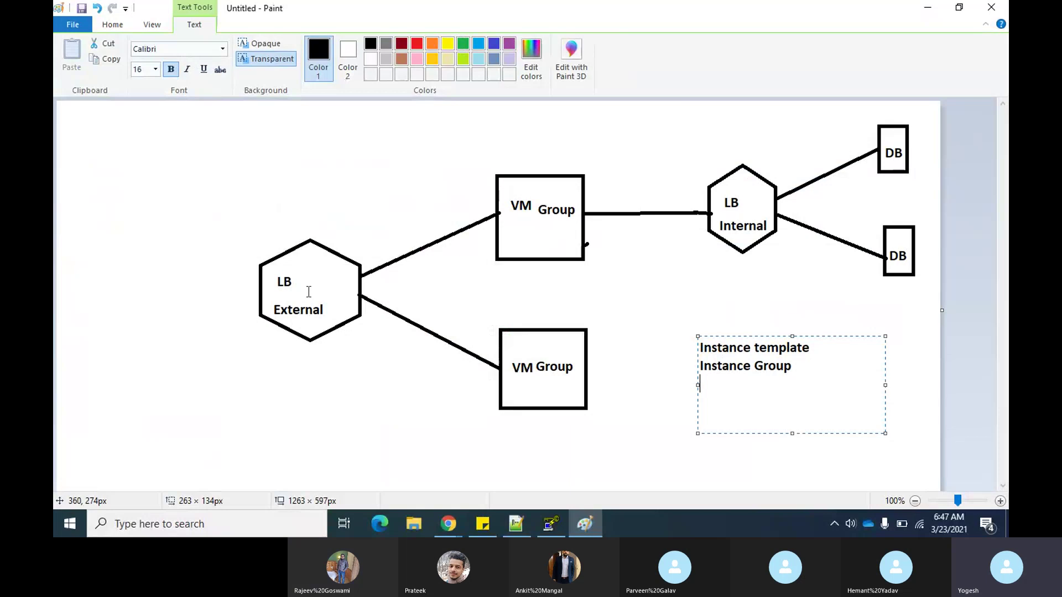
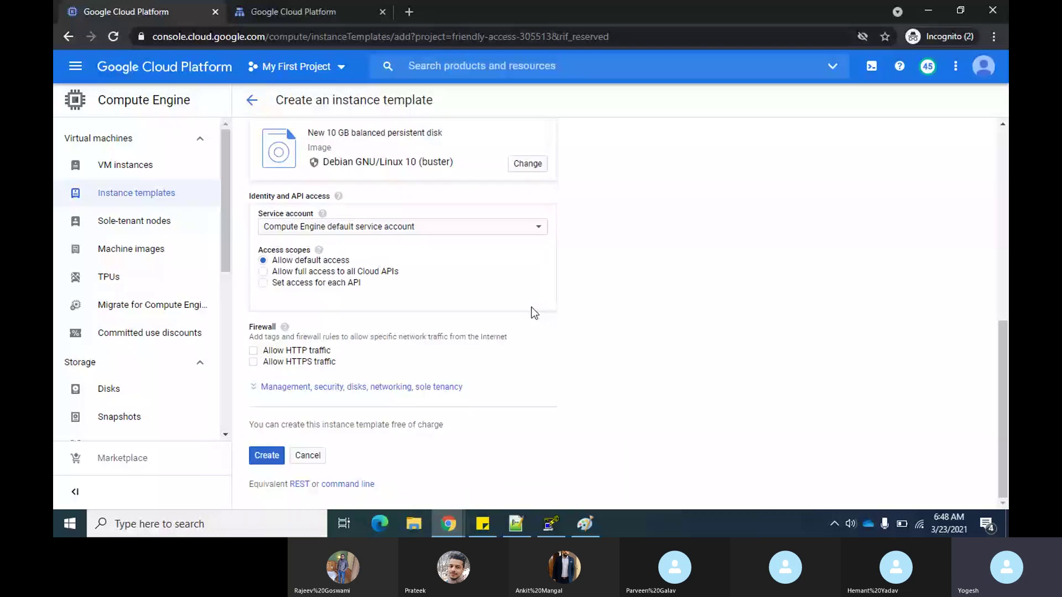
Review the instance template form in the Google Cloud console, from name and machine configuration to firewall, including the boot disk options.
scroll(533, 313, "up", 10)
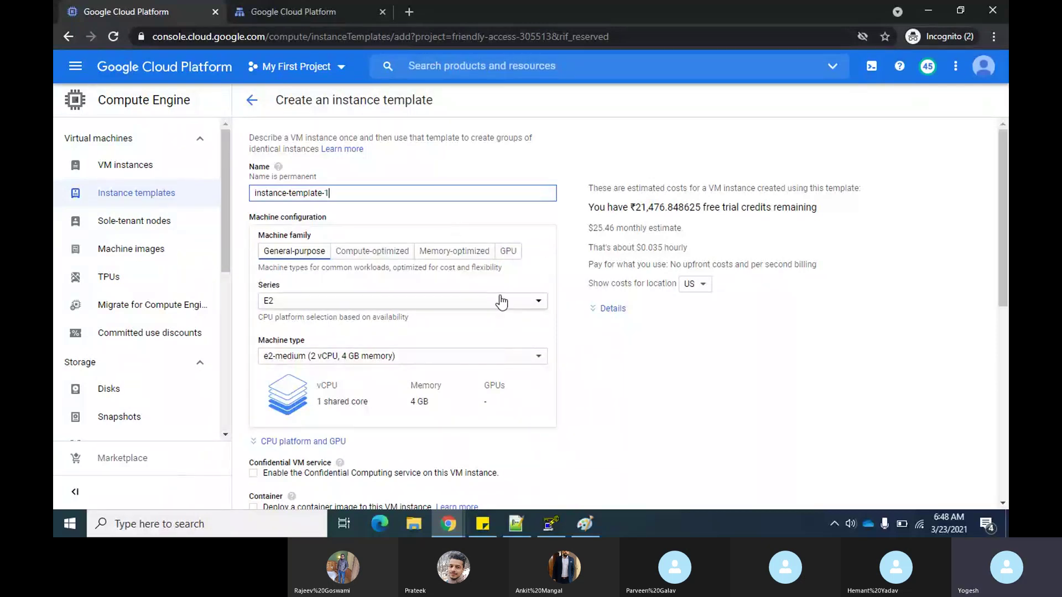
scroll(553, 423, "down", 1)
scroll(550, 418, "down", 7)
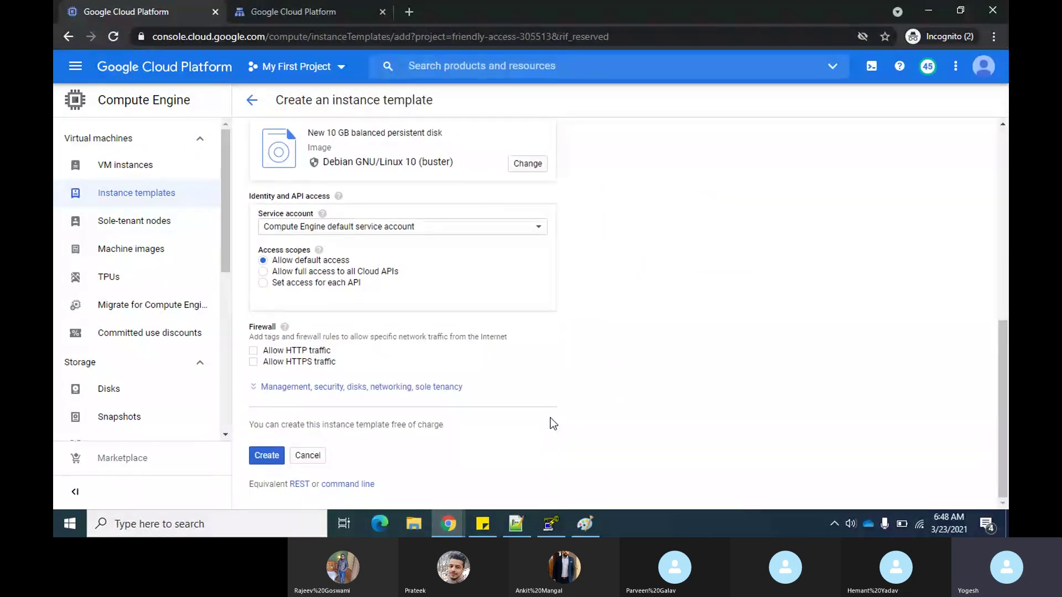
scroll(721, 270, "up", 7)
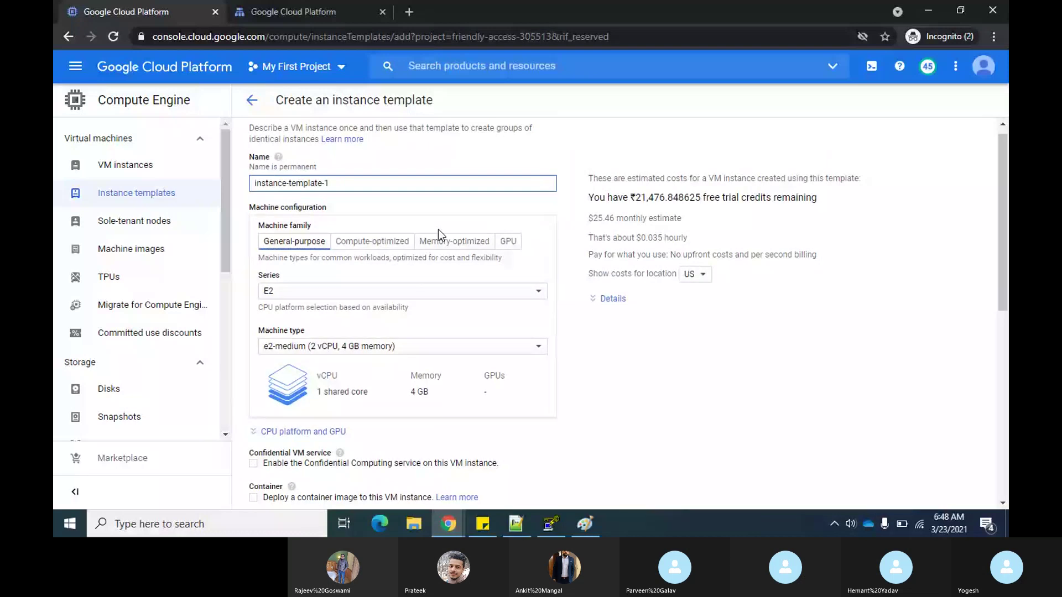
left_click(359, 182)
scroll(267, 185, "down", 3)
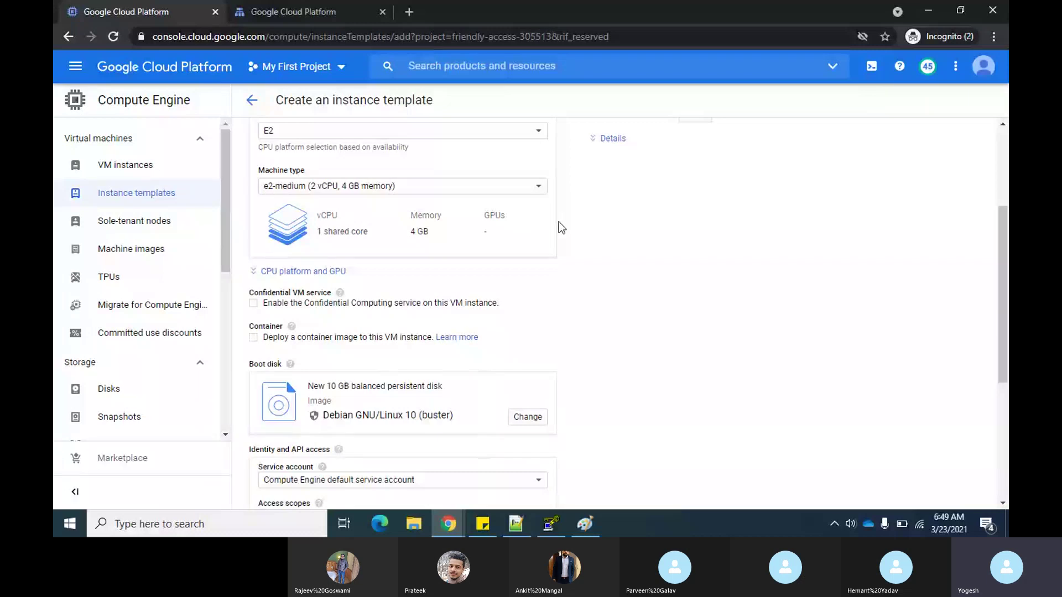
scroll(610, 312, "down", 2)
scroll(610, 312, "down", 3)
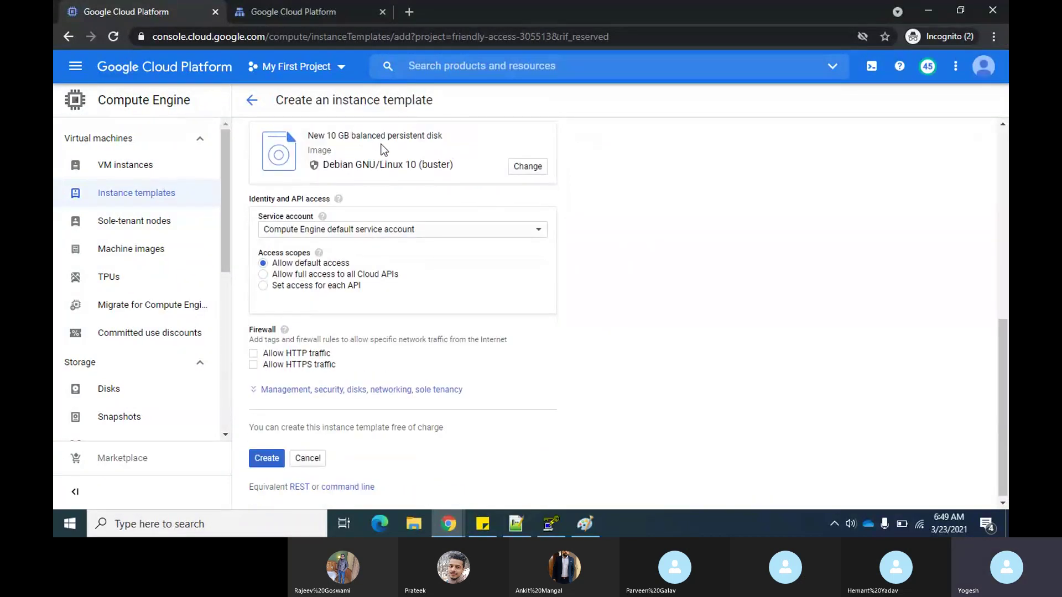
left_click(525, 168)
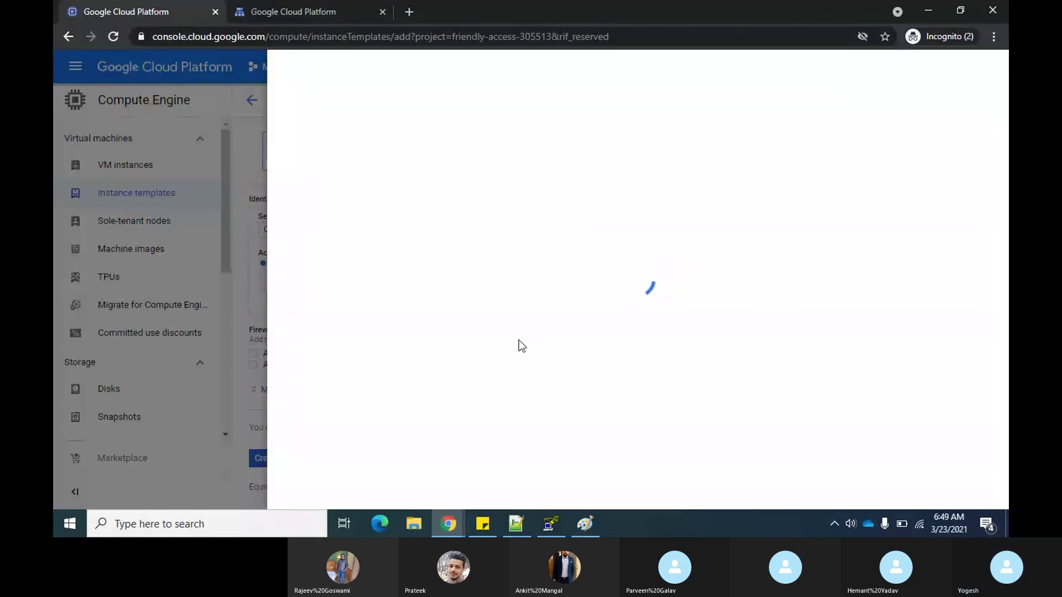
left_click(335, 492)
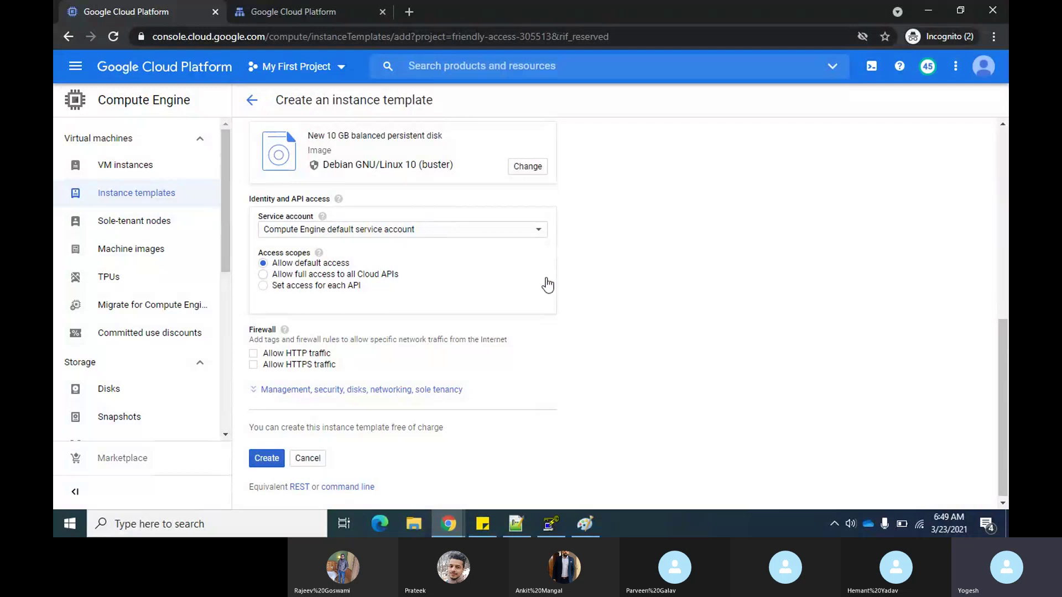
Expand the template's management, security, disks, networking and sole tenancy options to reach the startup script setting.
scroll(546, 280, "down", 1)
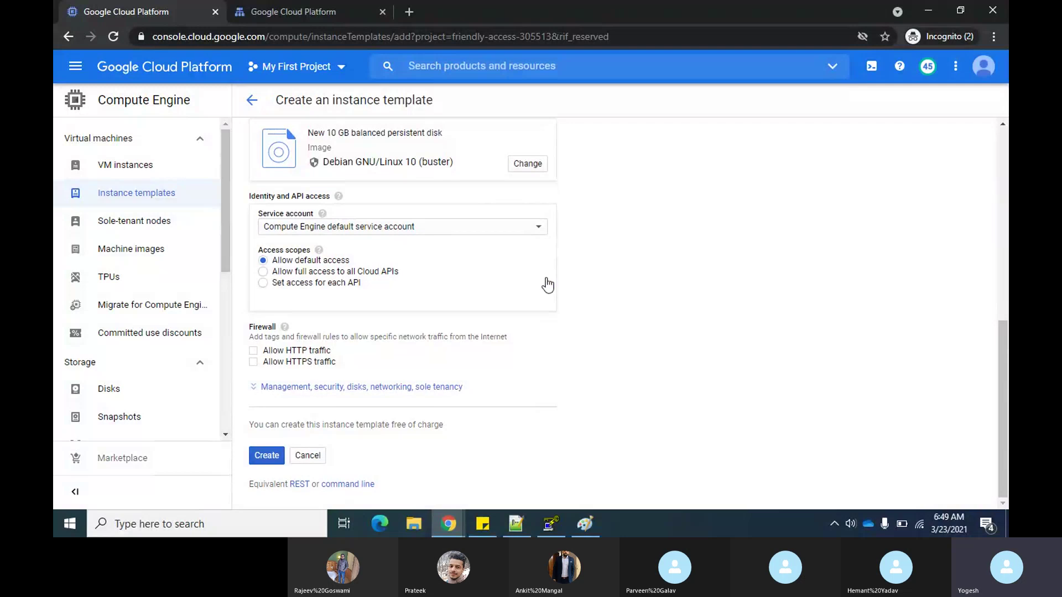
left_click(260, 390)
scroll(581, 378, "down", 2)
scroll(580, 376, "down", 2)
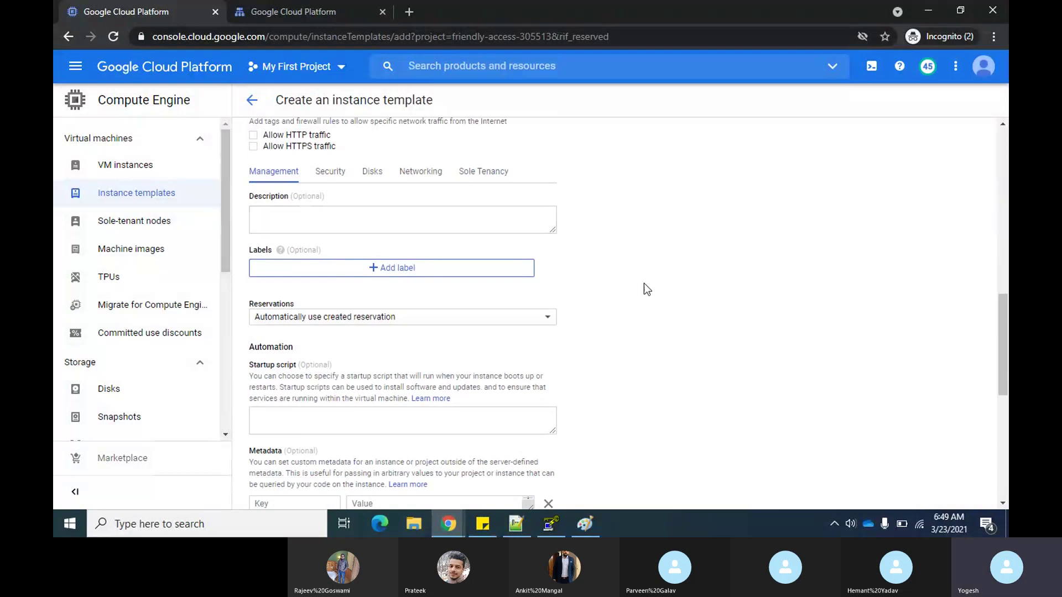
scroll(625, 303, "down", 1)
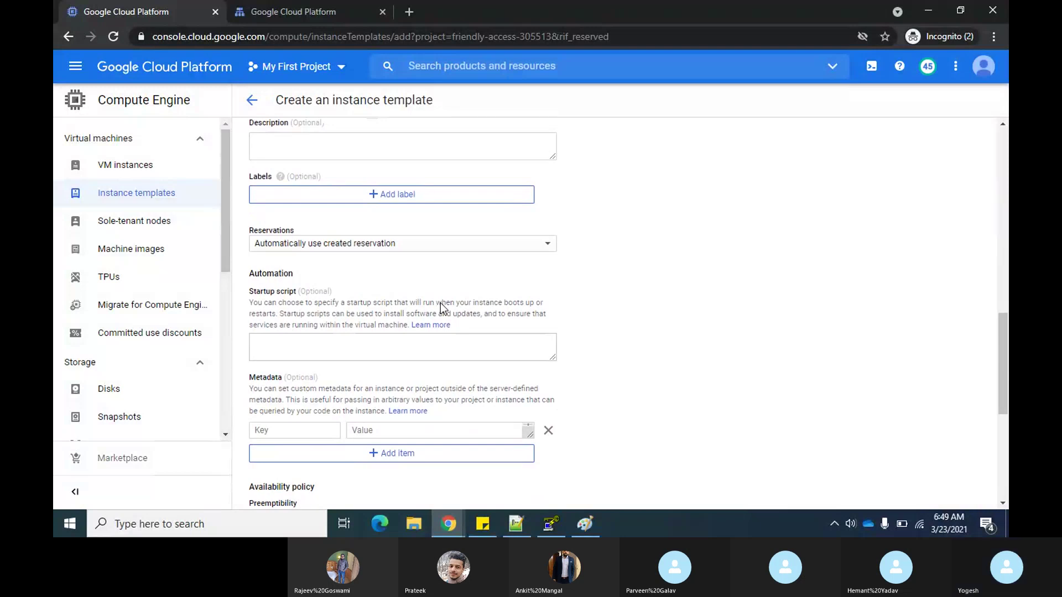
Copy the apache2 bash script from Service account testing.txt in Notepad++ into the template's startup script and check the pasted text.
left_click(324, 340)
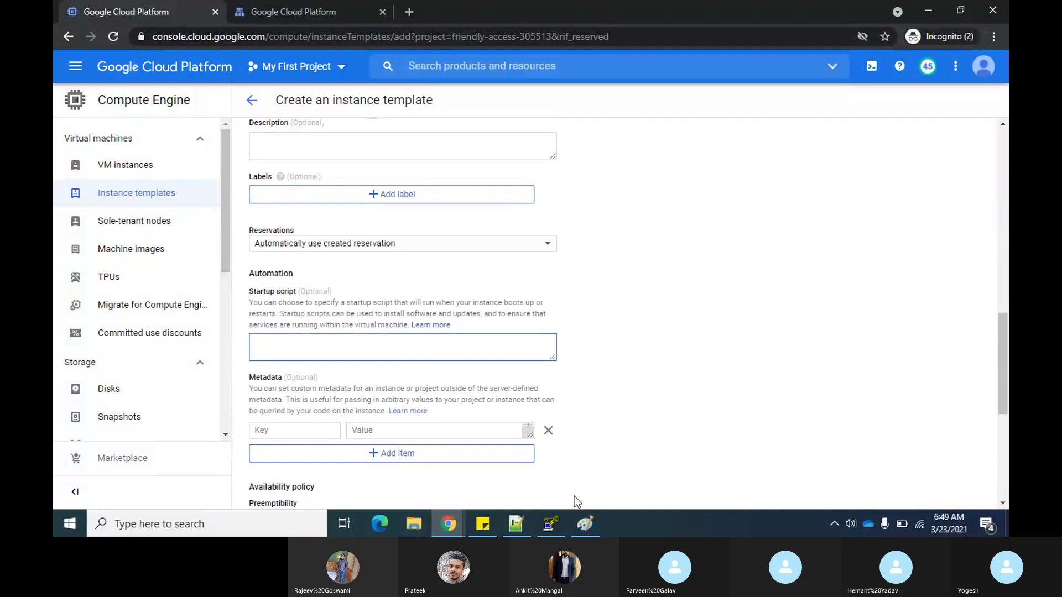
left_click(516, 524)
left_click(462, 411)
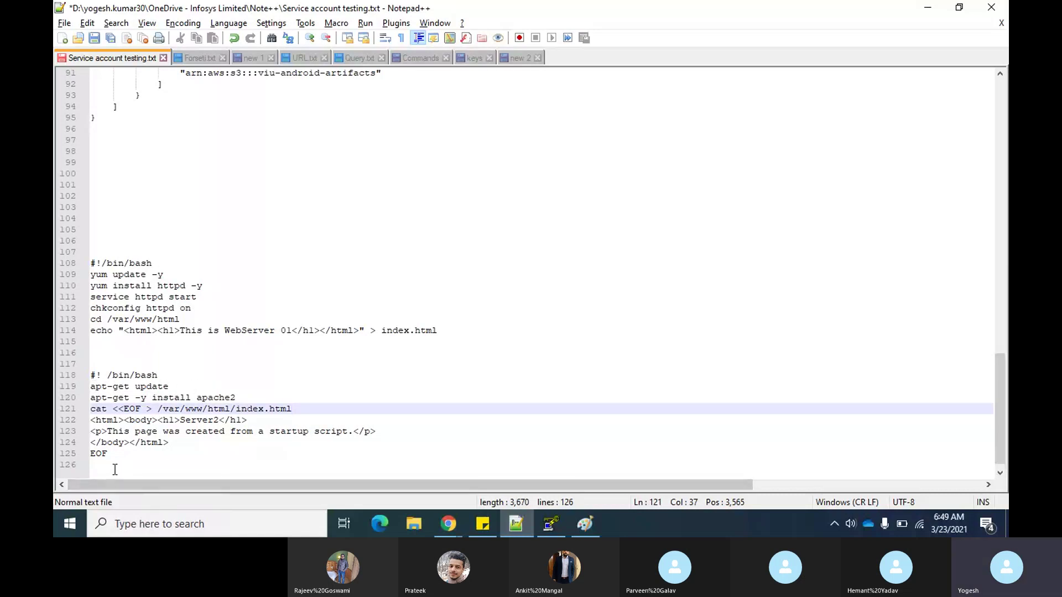
left_click_drag(109, 454, 83, 374)
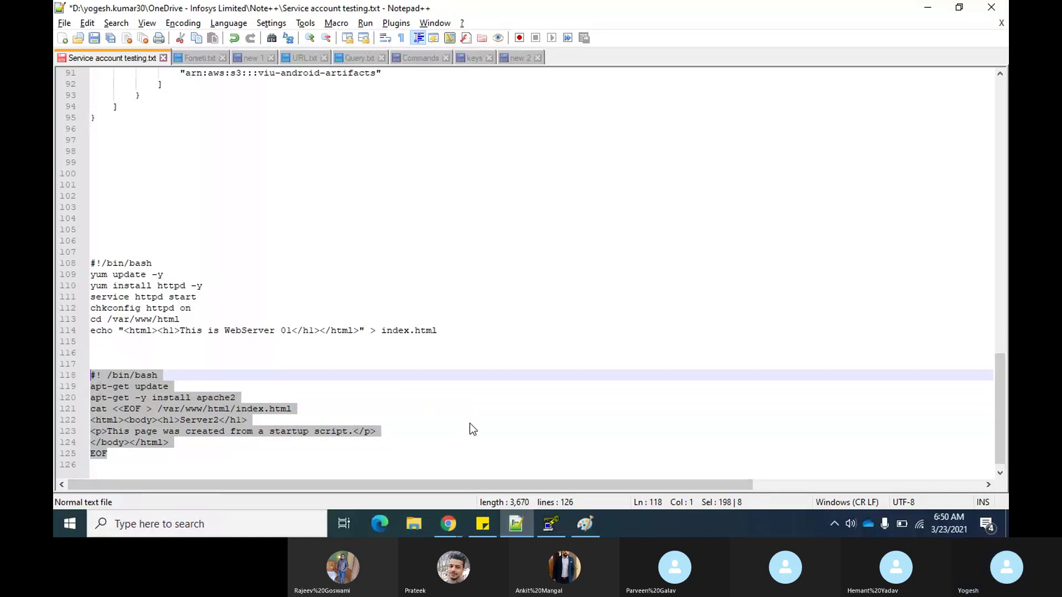
key("alt+Tab")
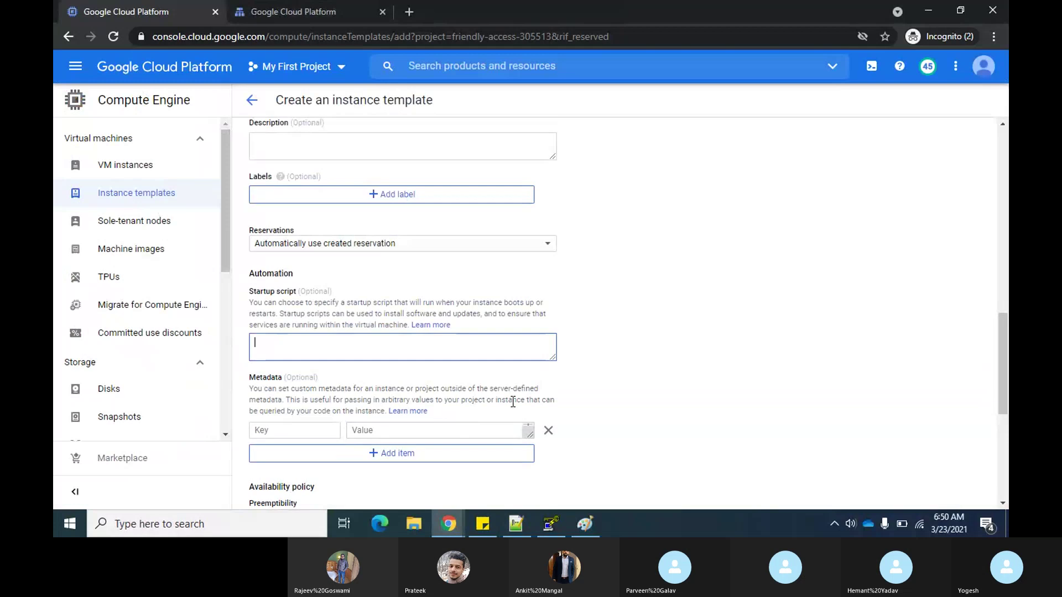
key("ctrl+v")
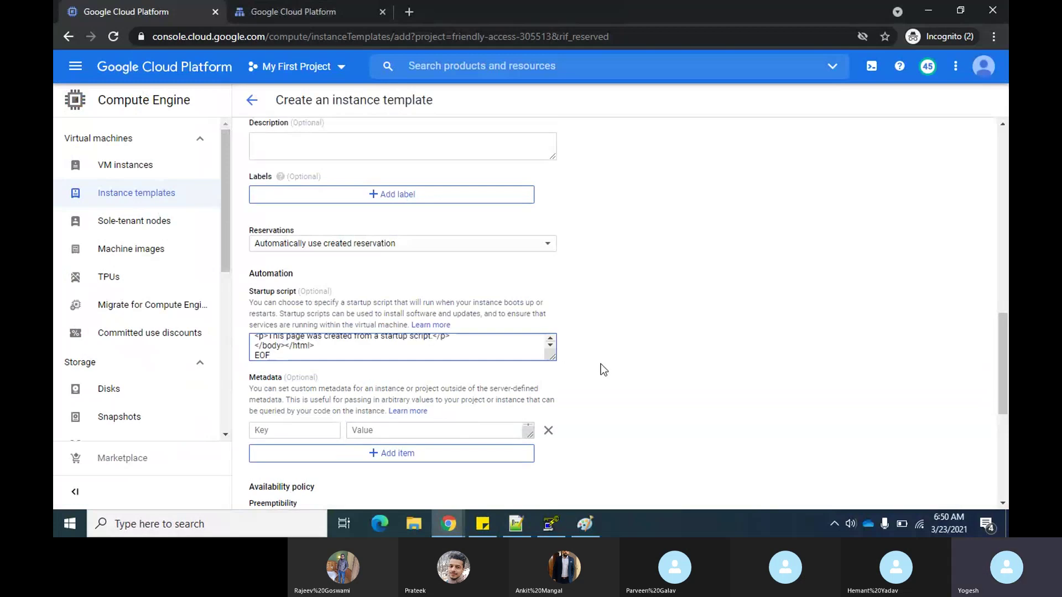
scroll(475, 347, "up", 2)
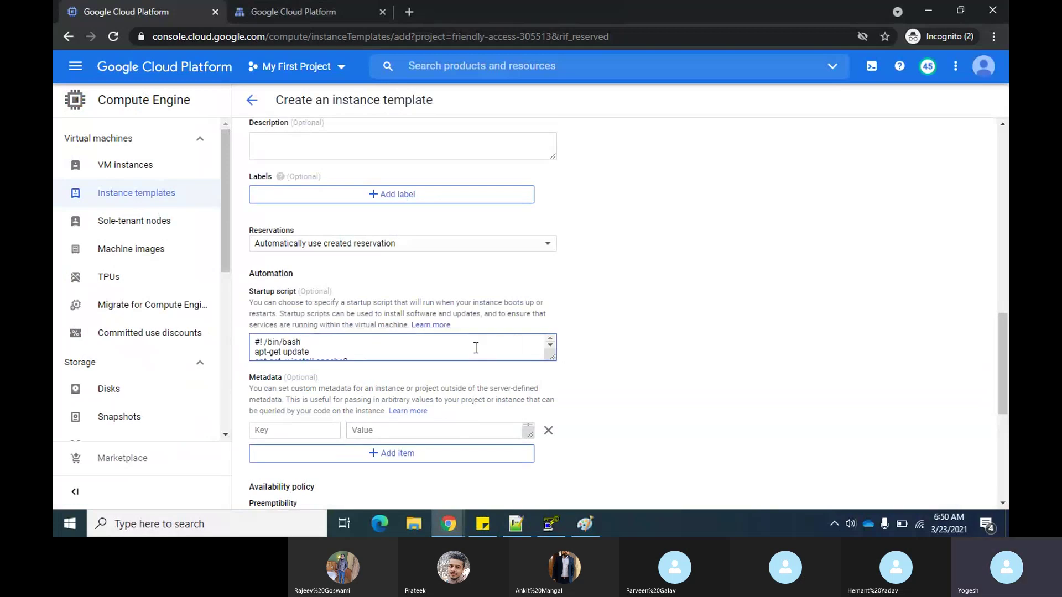
scroll(476, 347, "down", 2)
scroll(475, 348, "down", 1)
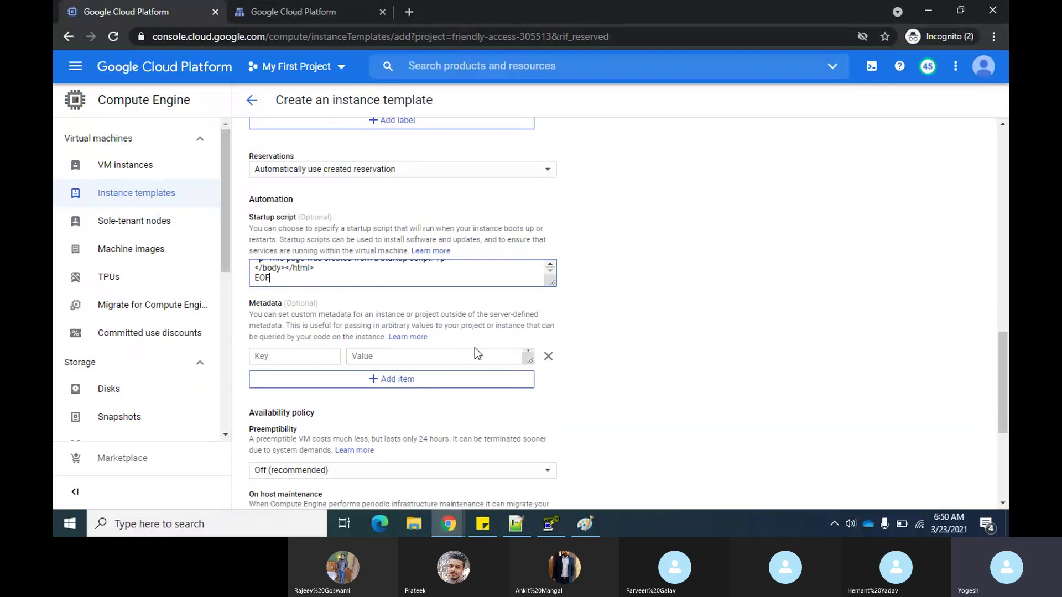
Return to Notepad++ and change the HTML heading in the apache2 script to "Server1".
key("alt+Tab")
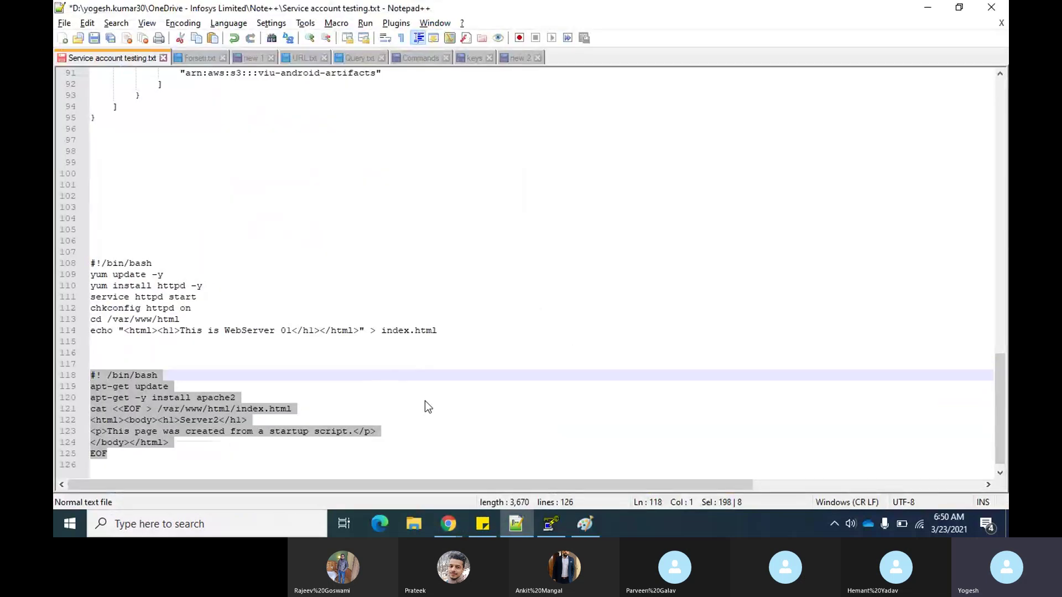
left_click(258, 374)
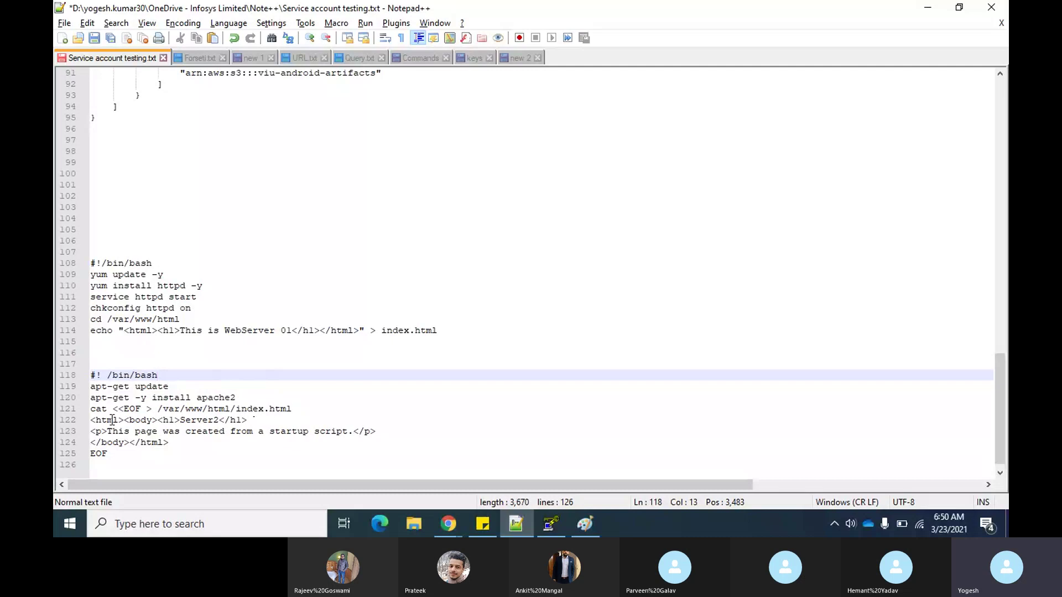
left_click(214, 420)
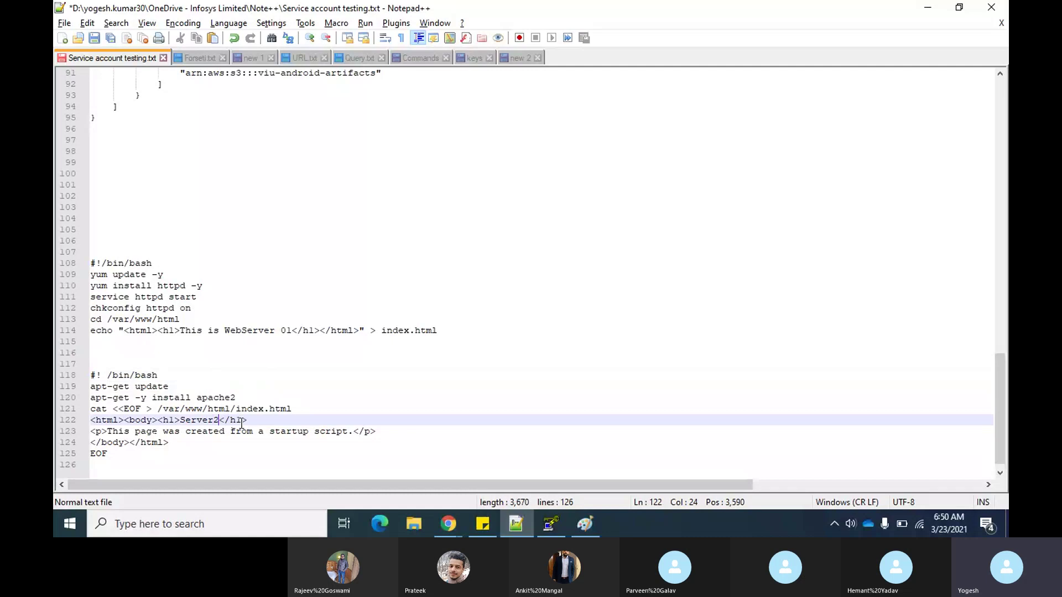
key("BackSpace")
type("1")
Reword the apache2 script's HTML paragraph to "This page was created startup script".
left_click_drag(353, 431, 257, 428)
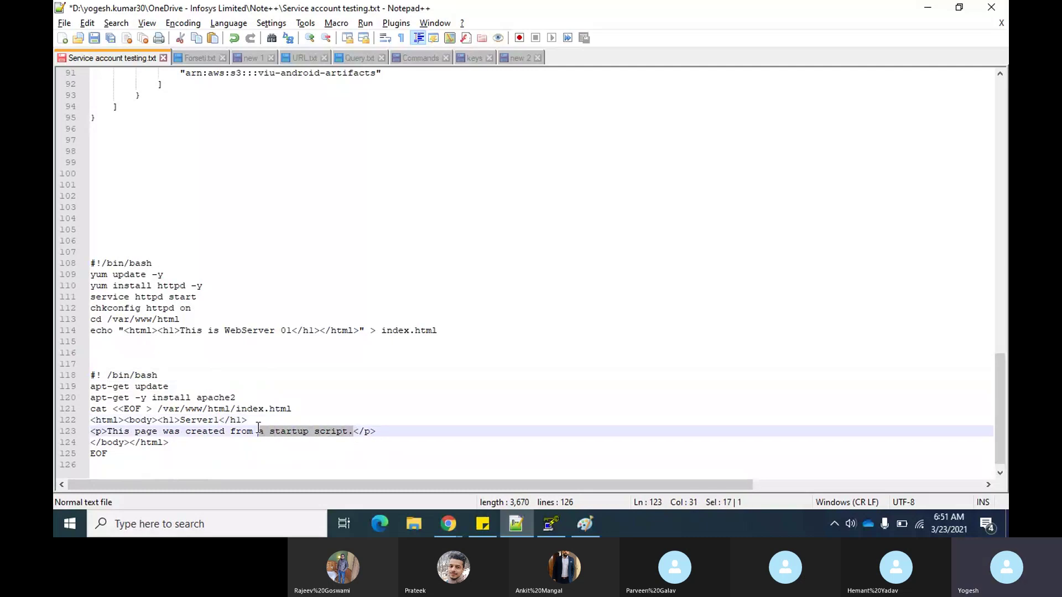
key("BackSpace")
key("BackSpace")
key("BackSpace")
key("BackSpace")
key("BackSpace")
key("BackSpace")
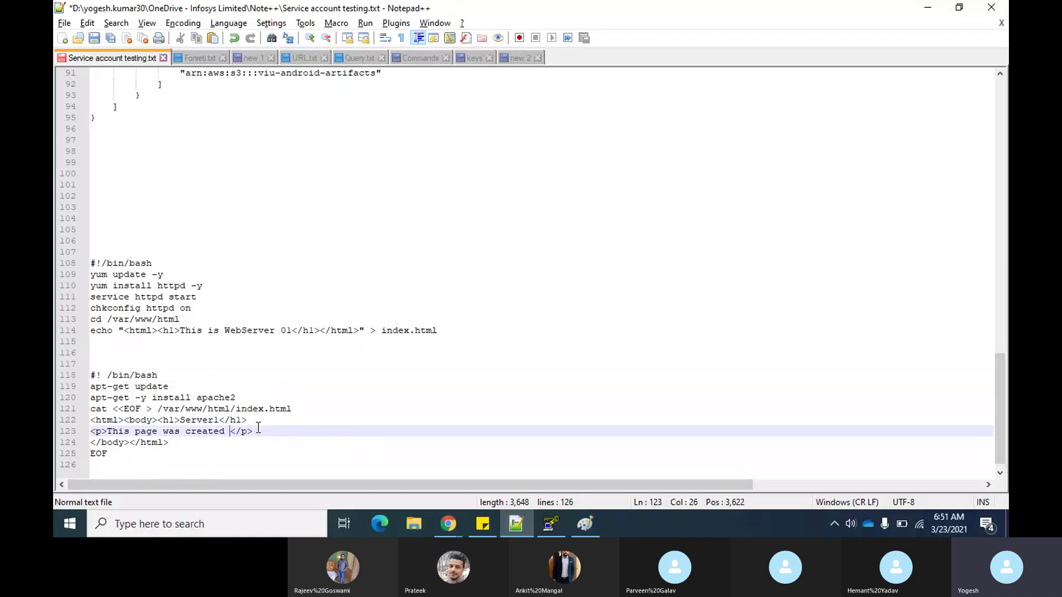
type("star")
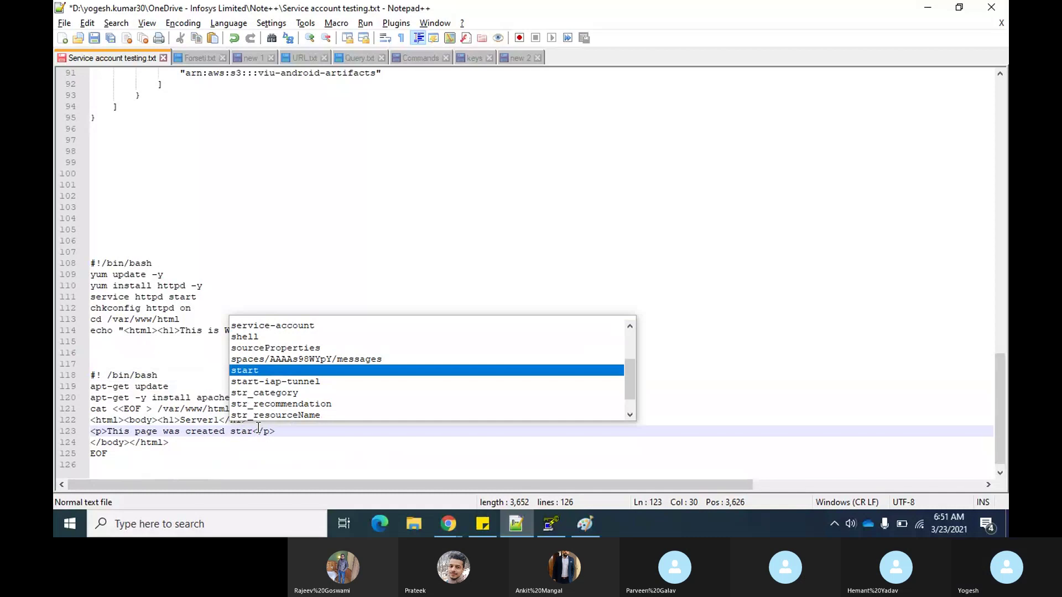
type("tup scr")
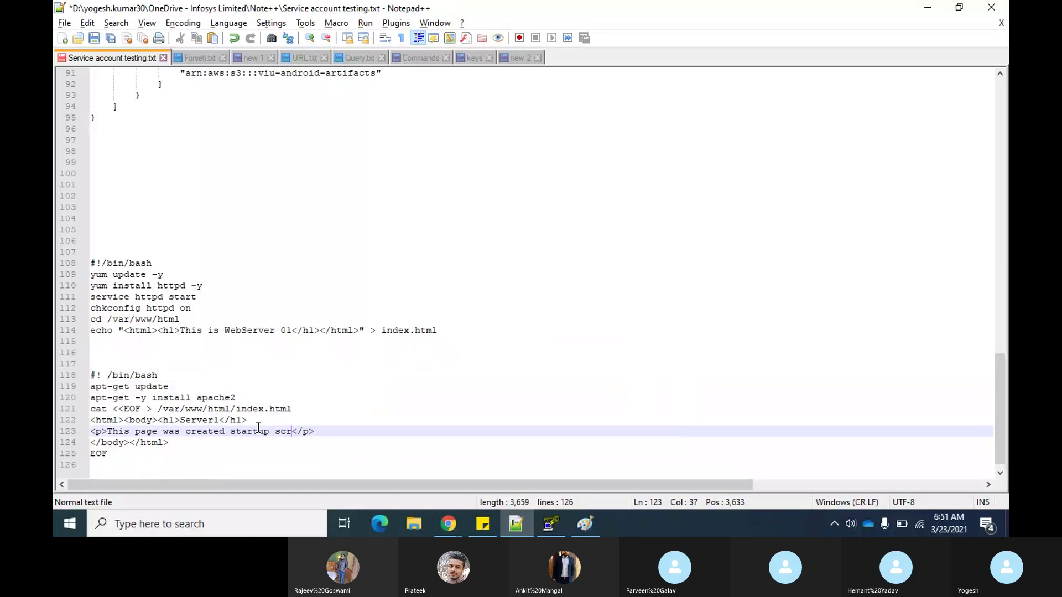
type("ipt")
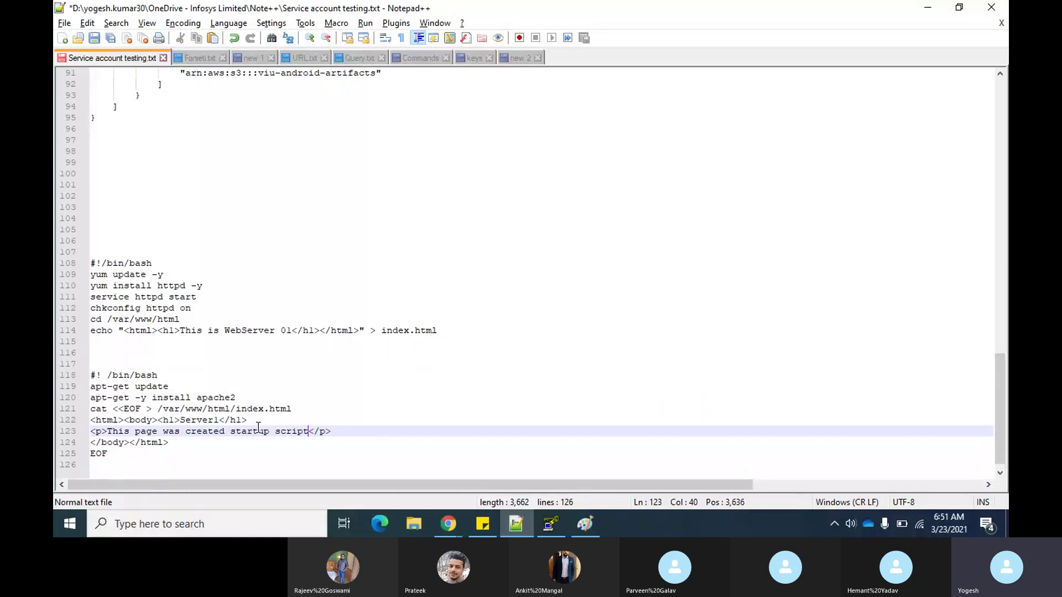
Copy the whole edited apache2 script and replace the instance template's startup script with it in Chrome.
left_click(437, 431)
left_click_drag(117, 453, 57, 381)
key("alt+Tab")
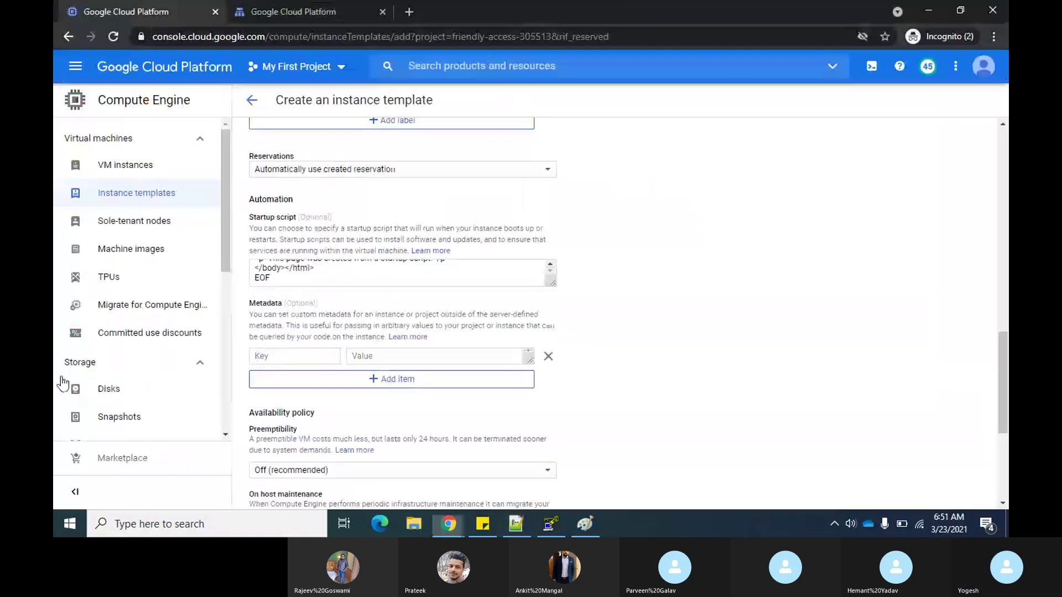
left_click_drag(285, 280, 254, 252)
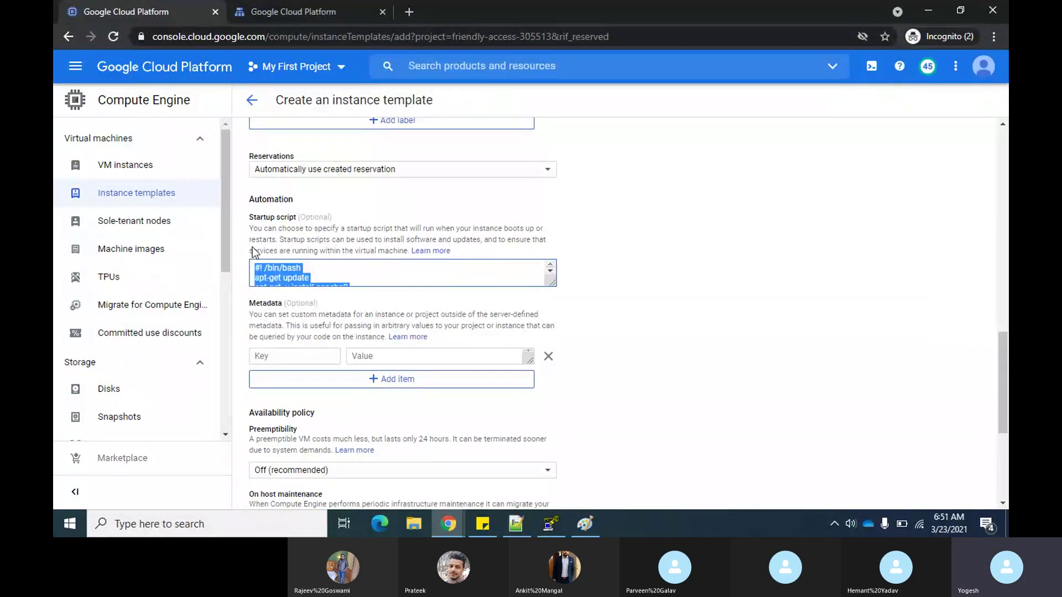
key("BackSpace")
key("ctrl+v")
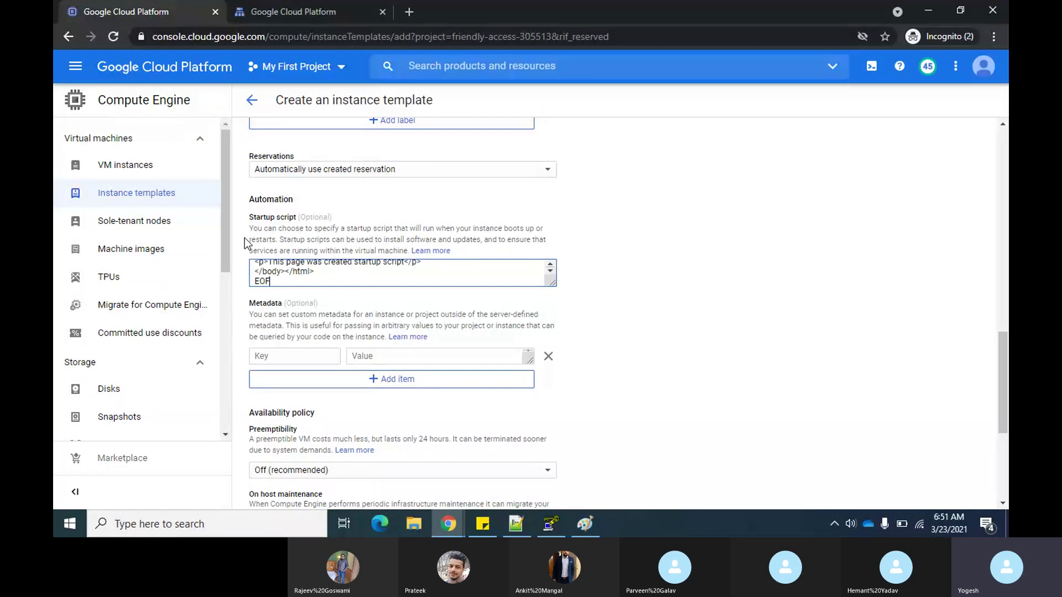
left_click(747, 349)
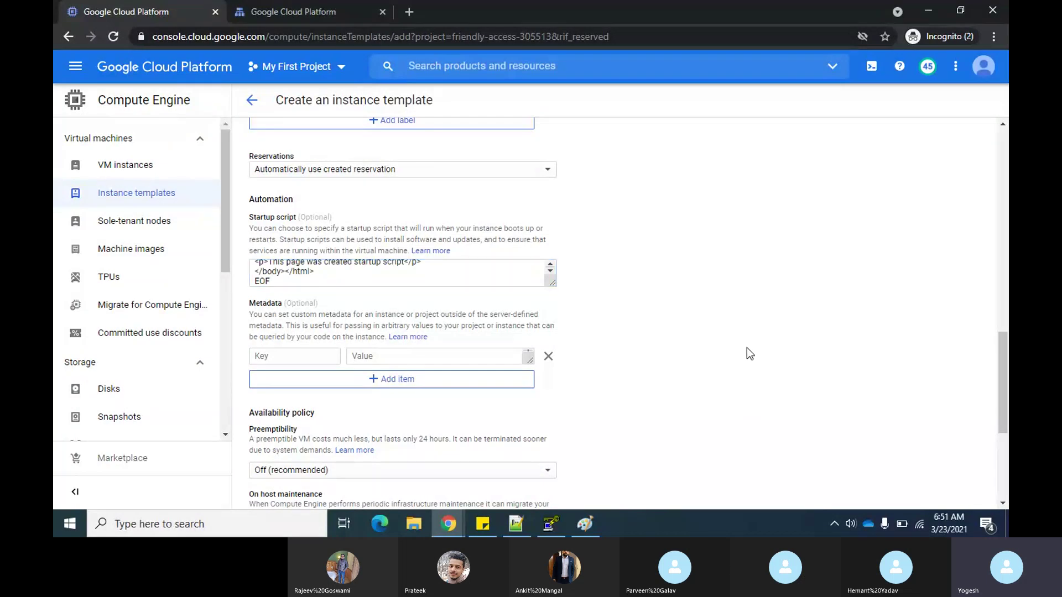
Show the instance template's Security settings with the Shielded VM and SSH key options.
scroll(562, 319, "up", 1)
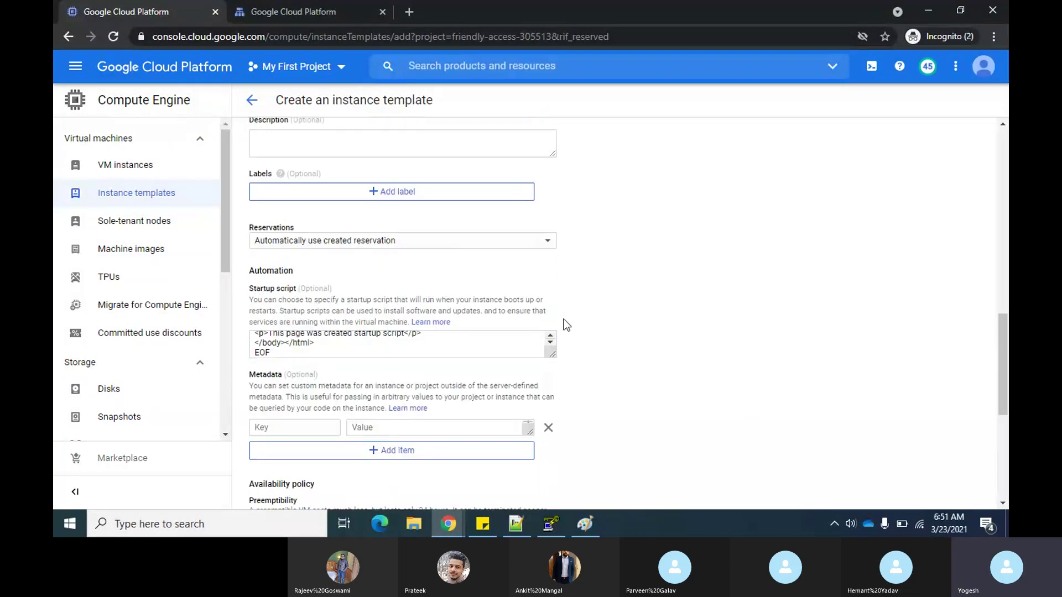
scroll(628, 338, "up", 2)
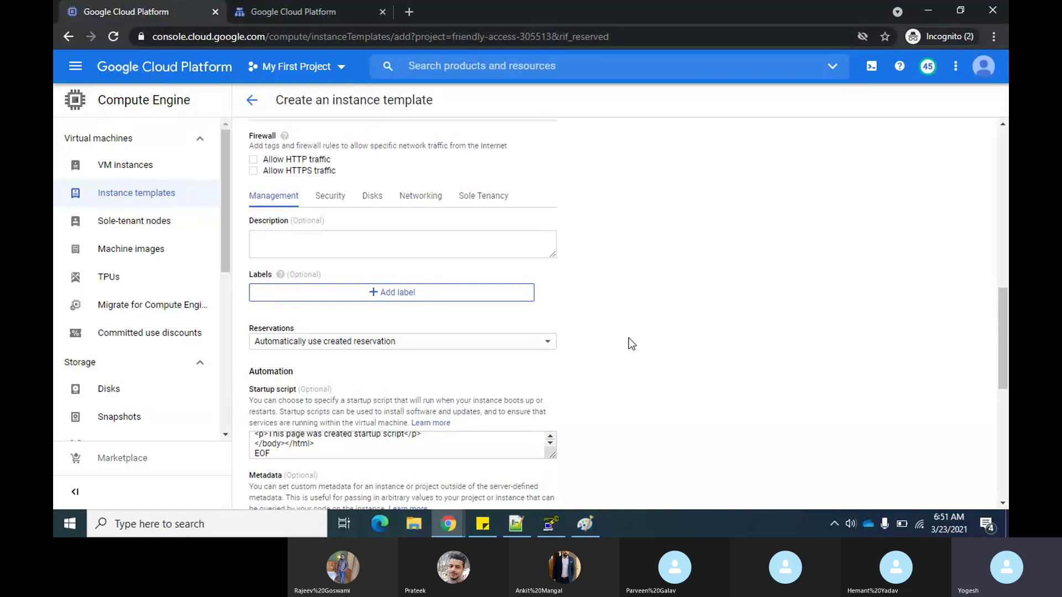
left_click(336, 198)
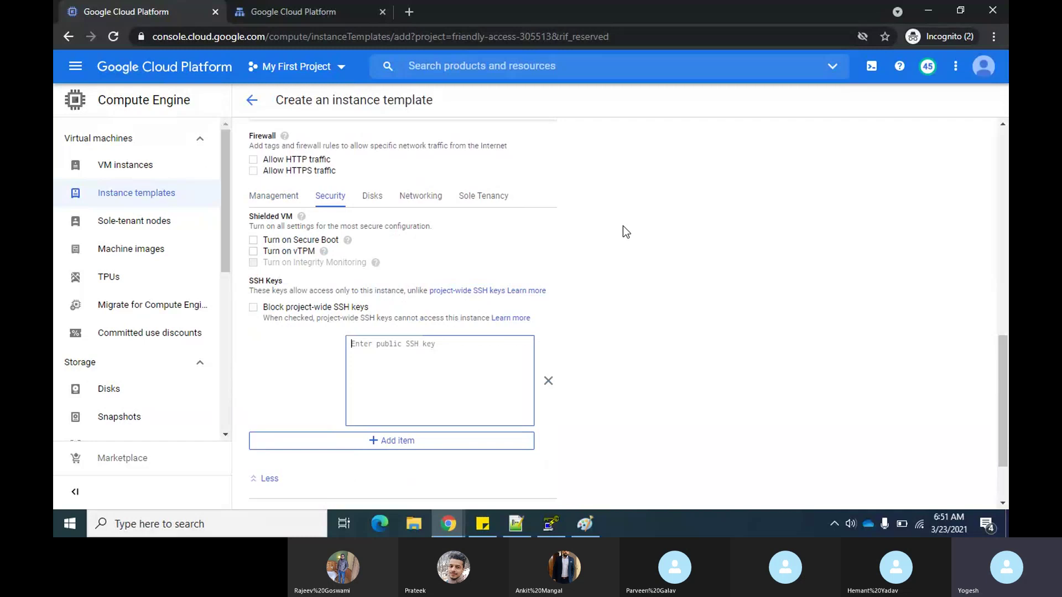
Place the instance template in the myvpc network with subnet1 (asia-east1) and create the template.
left_click(432, 198)
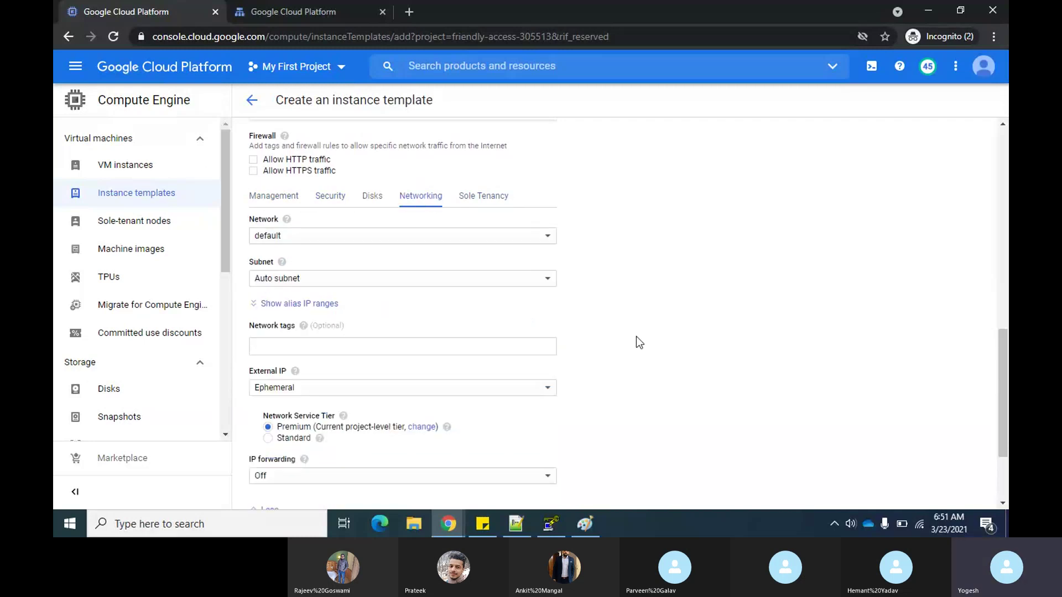
left_click(550, 238)
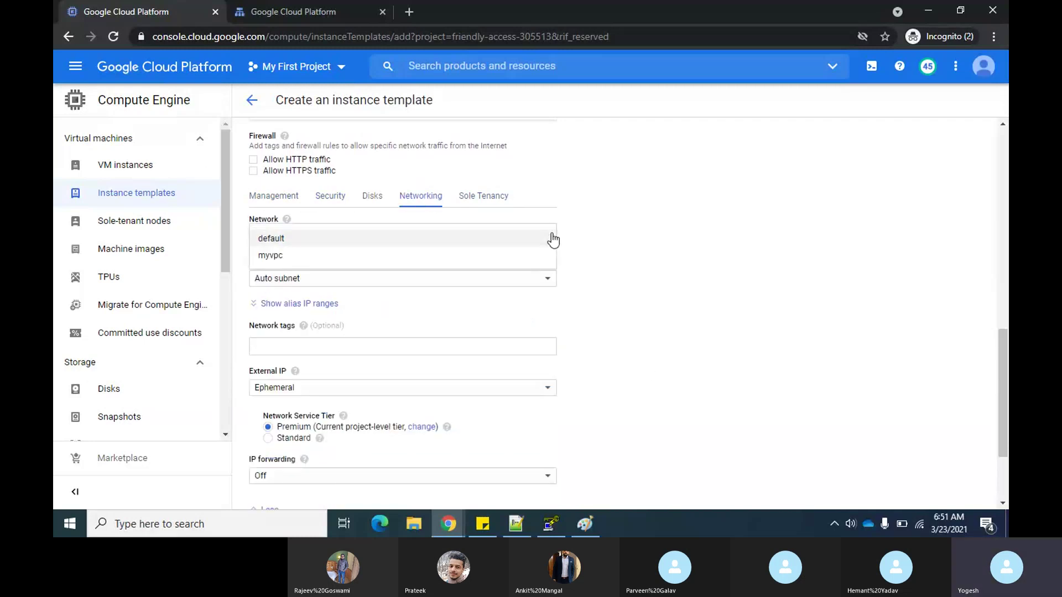
left_click(303, 257)
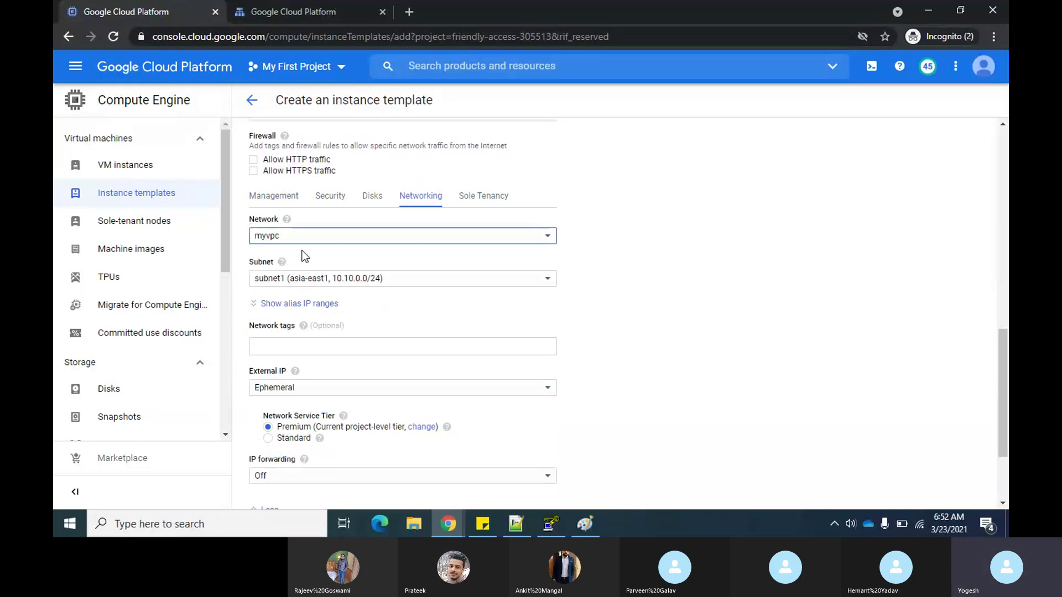
left_click(544, 279)
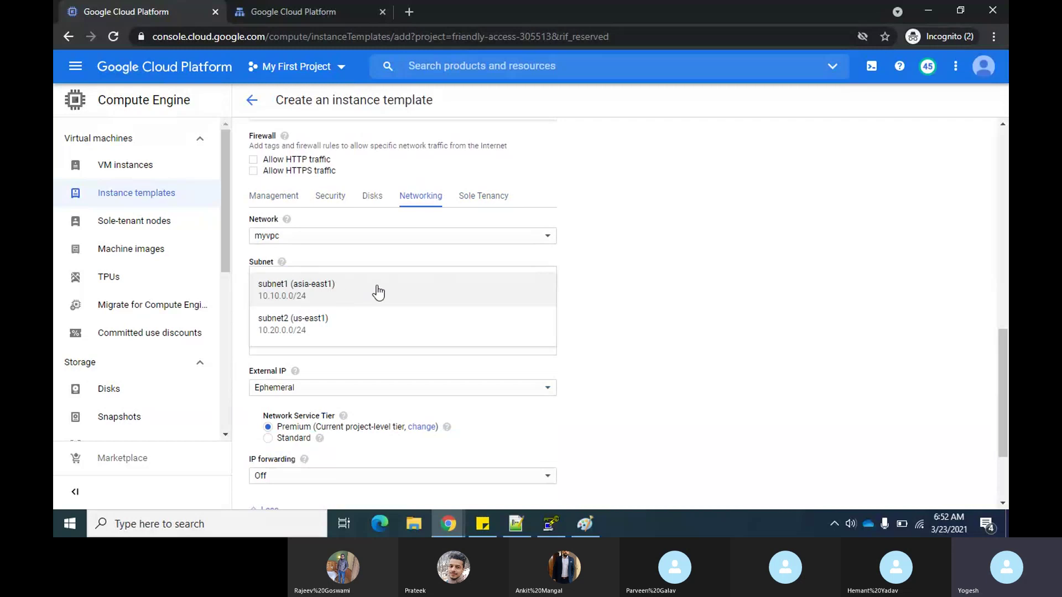
left_click(330, 293)
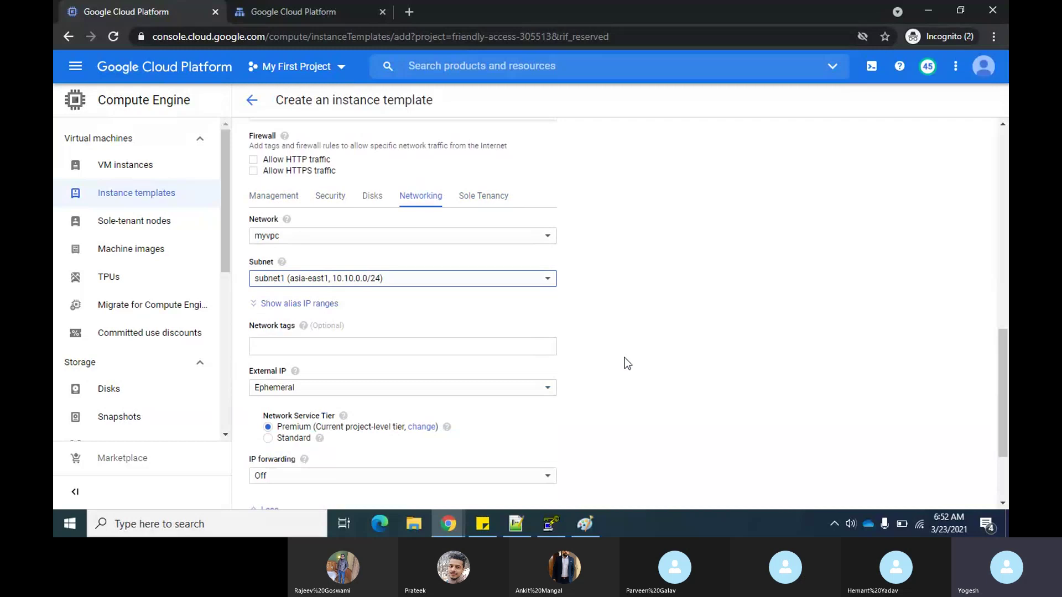
scroll(552, 359, "down", 2)
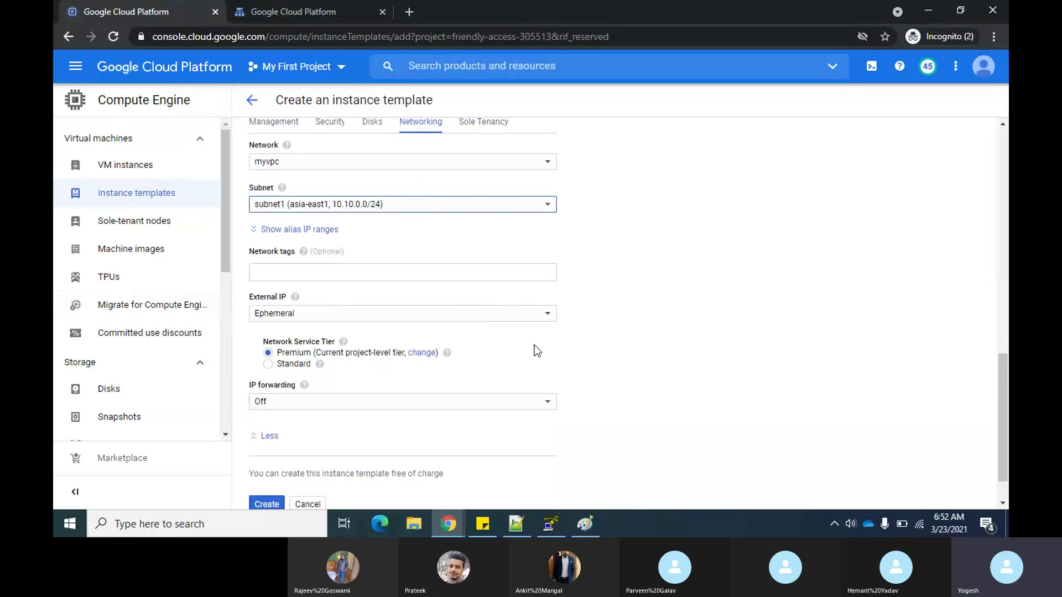
scroll(730, 340, "down", 1)
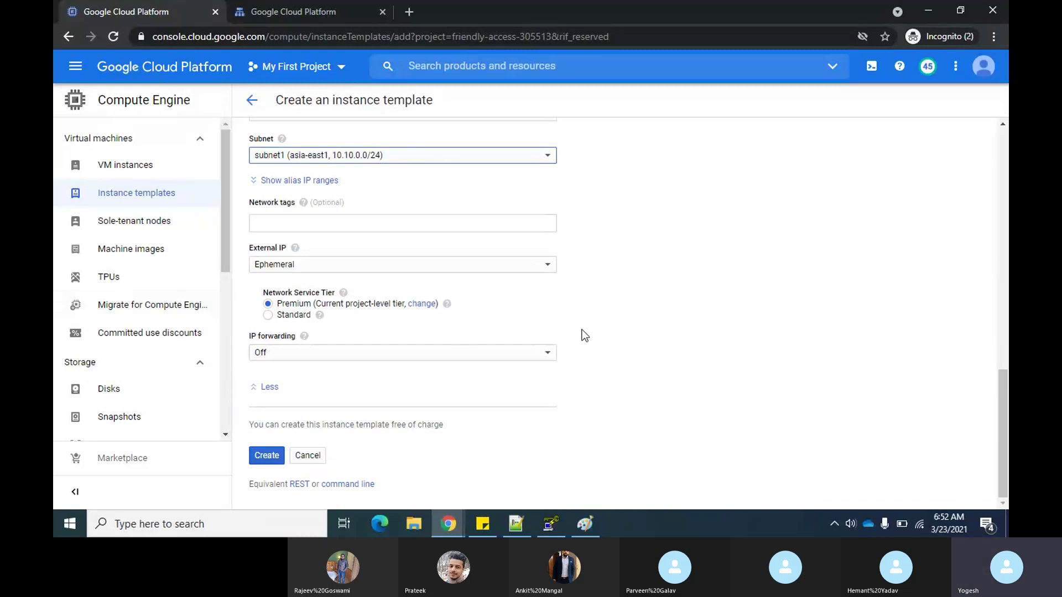
left_click(257, 456)
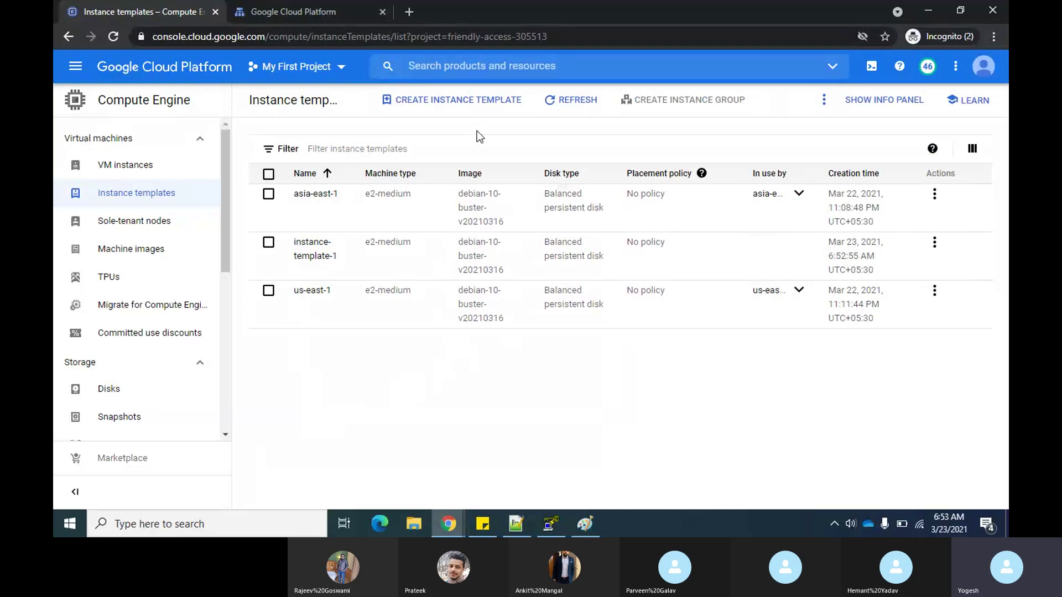
Start a second instance template and expand its management options to reach the empty startup script.
left_click(437, 101)
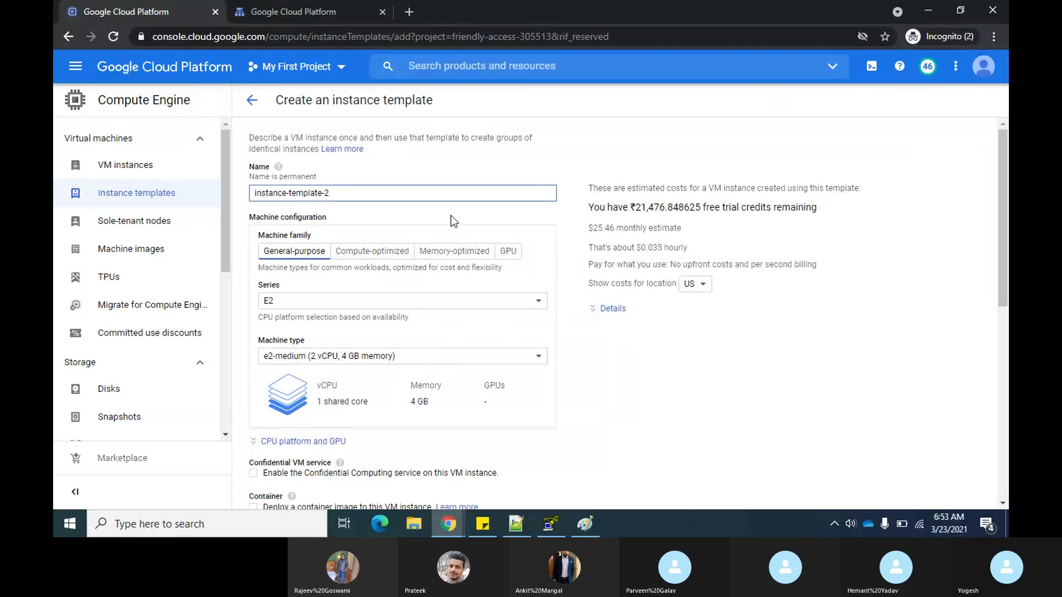
scroll(499, 300, "down", 8)
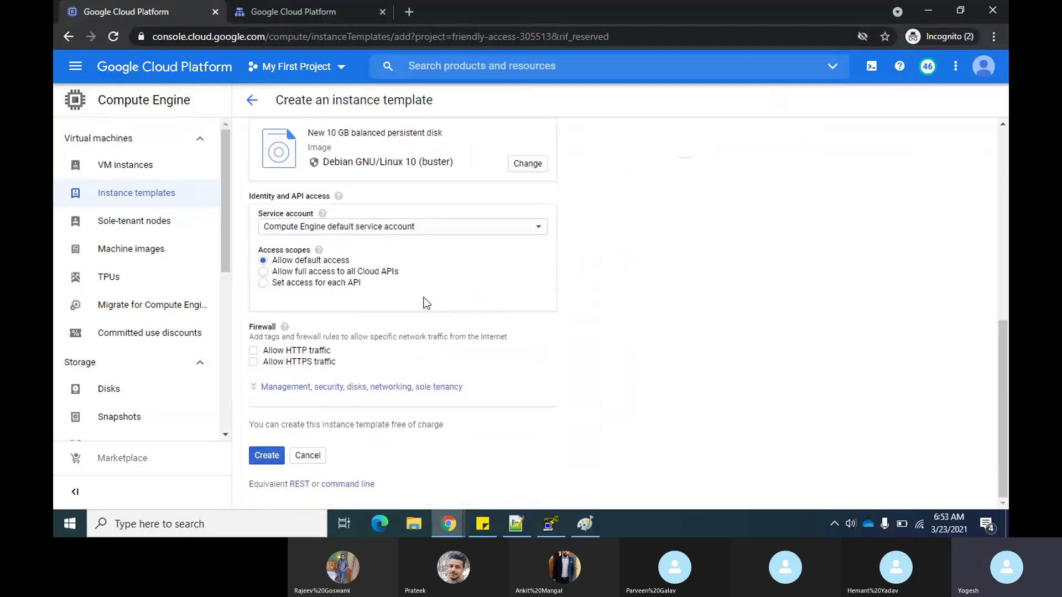
left_click(260, 387)
scroll(559, 358, "down", 3)
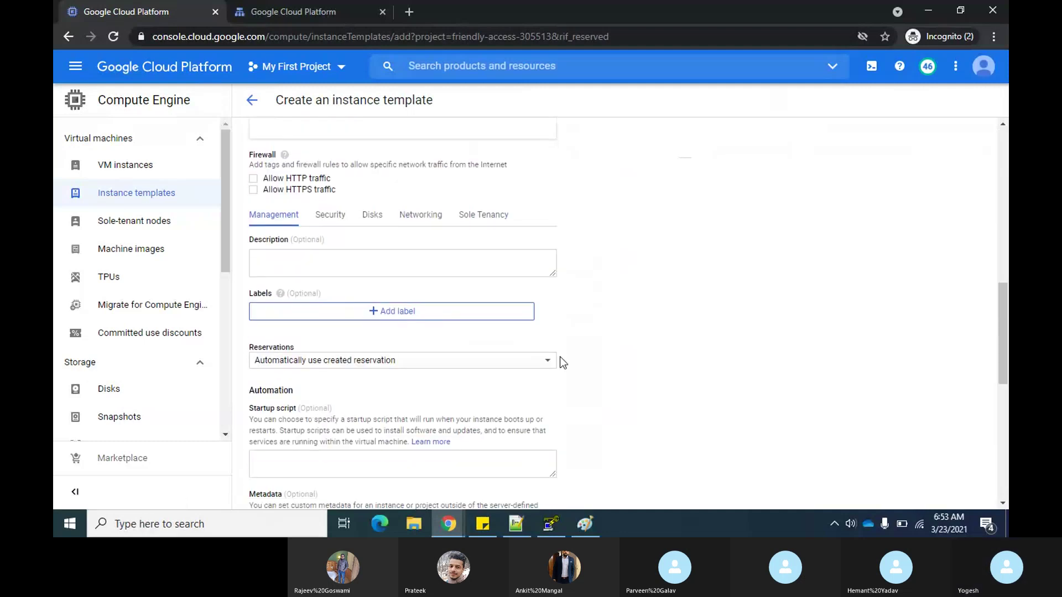
scroll(451, 388, "down", 2)
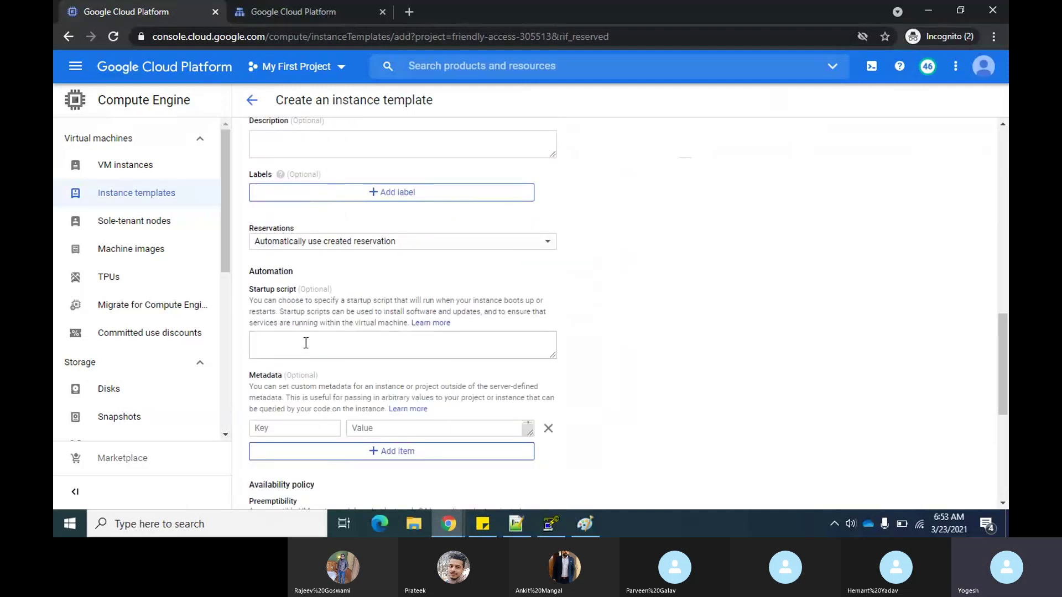
left_click(374, 354)
Switch to Notepad++ and change the HTML heading in the apache2 script to "Server2".
left_click(516, 523)
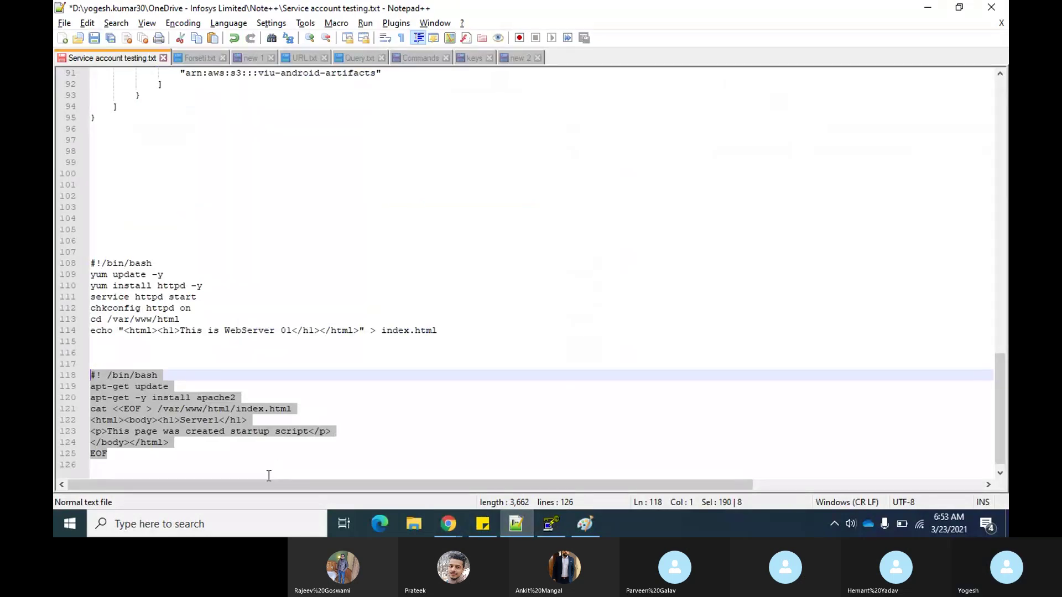
left_click(219, 420)
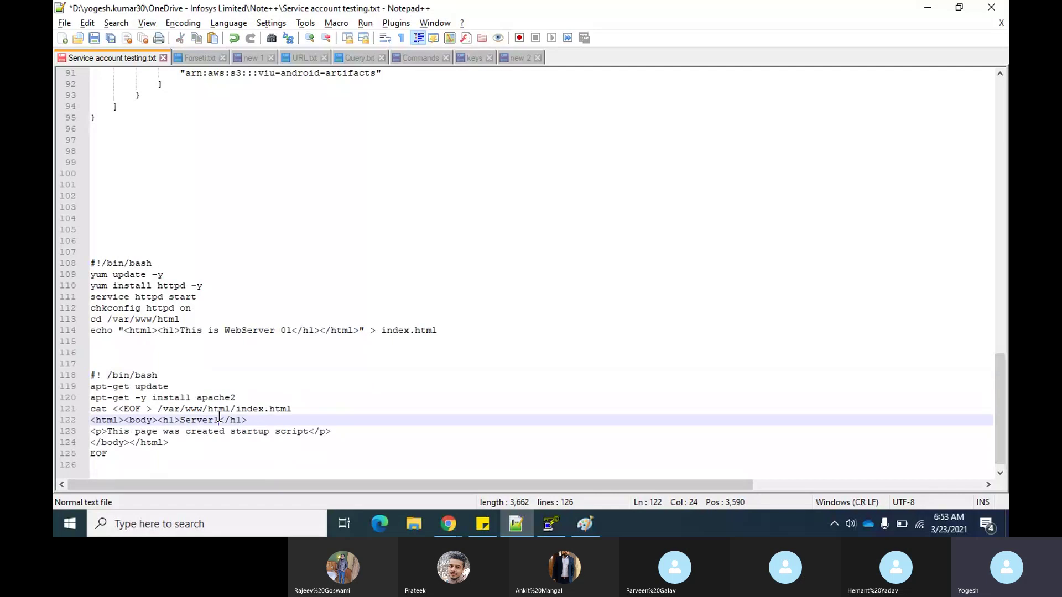
key("BackSpace")
type("2")
Copy the whole Server2 apache2 script into the new instance template's startup script in Chrome.
left_click_drag(111, 455, 69, 379)
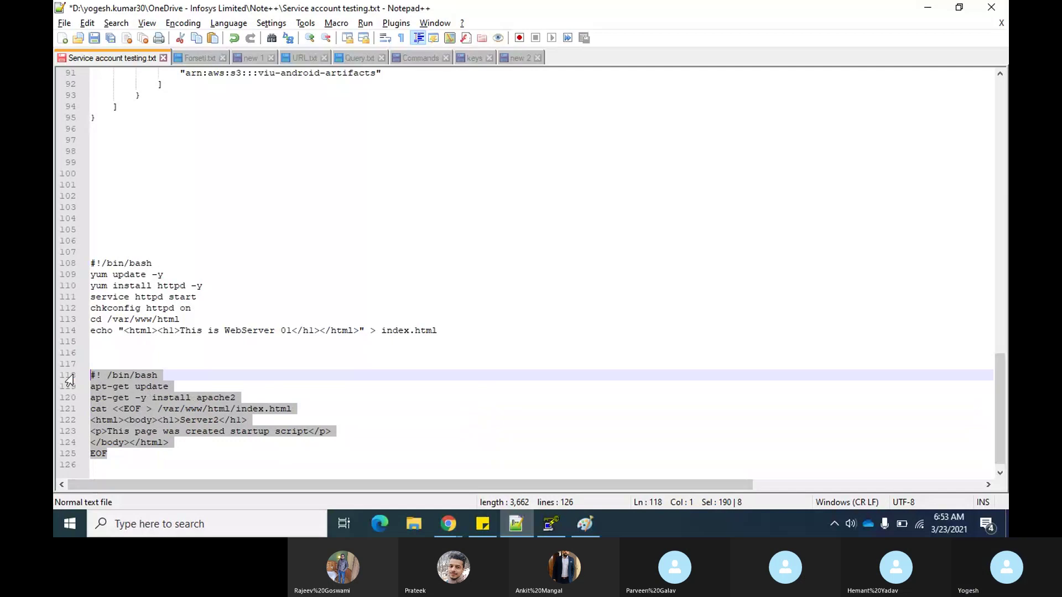
key("alt+Tab")
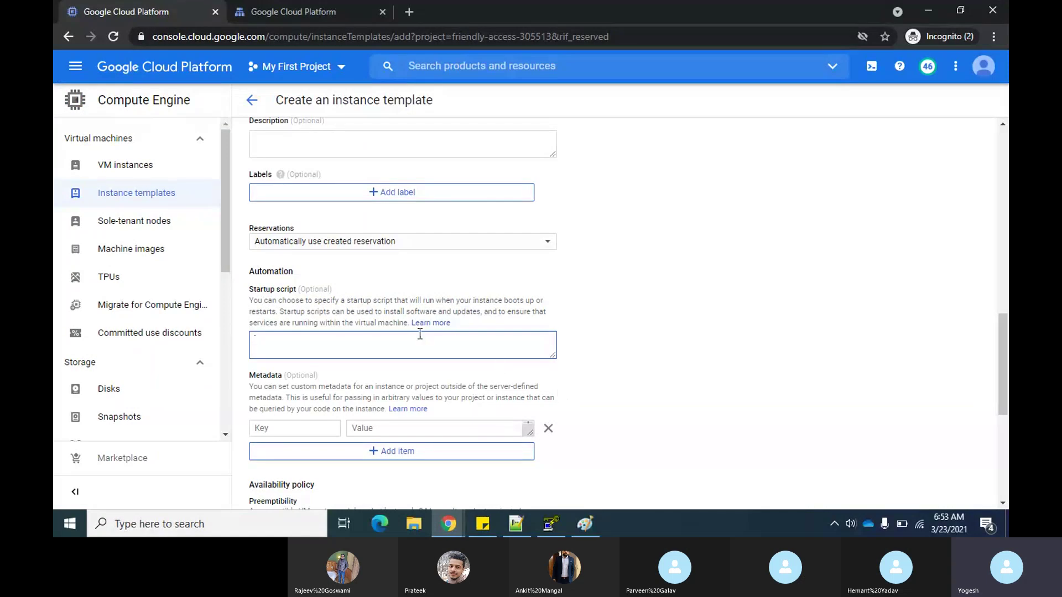
key("ctrl+v")
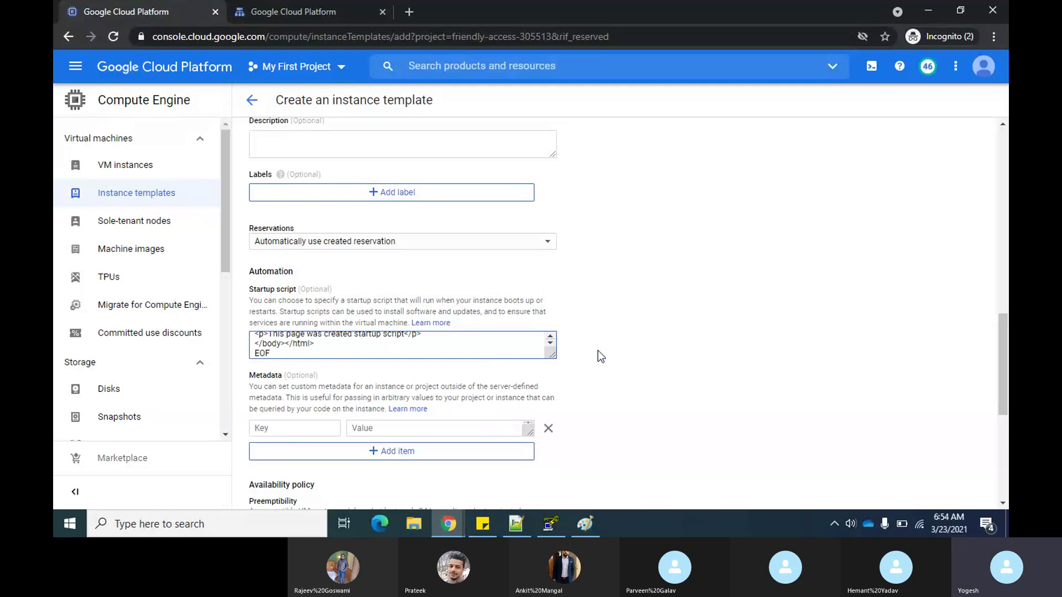
left_click(646, 356)
scroll(458, 349, "up", 3)
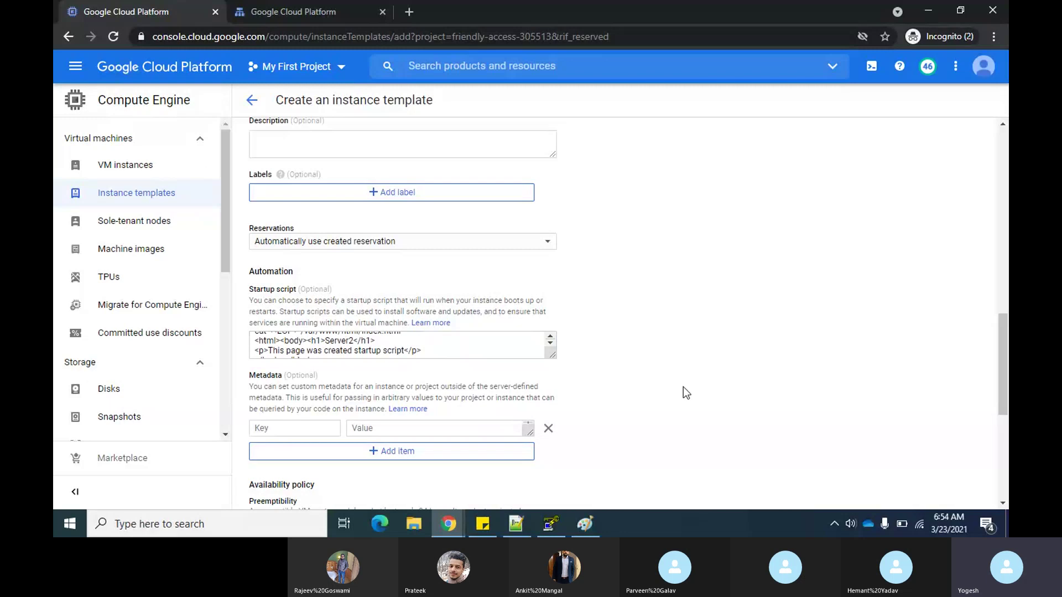
Place the second instance template in the myvpc network with subnet2 (us-east1) and create the template.
scroll(554, 274, "up", 2)
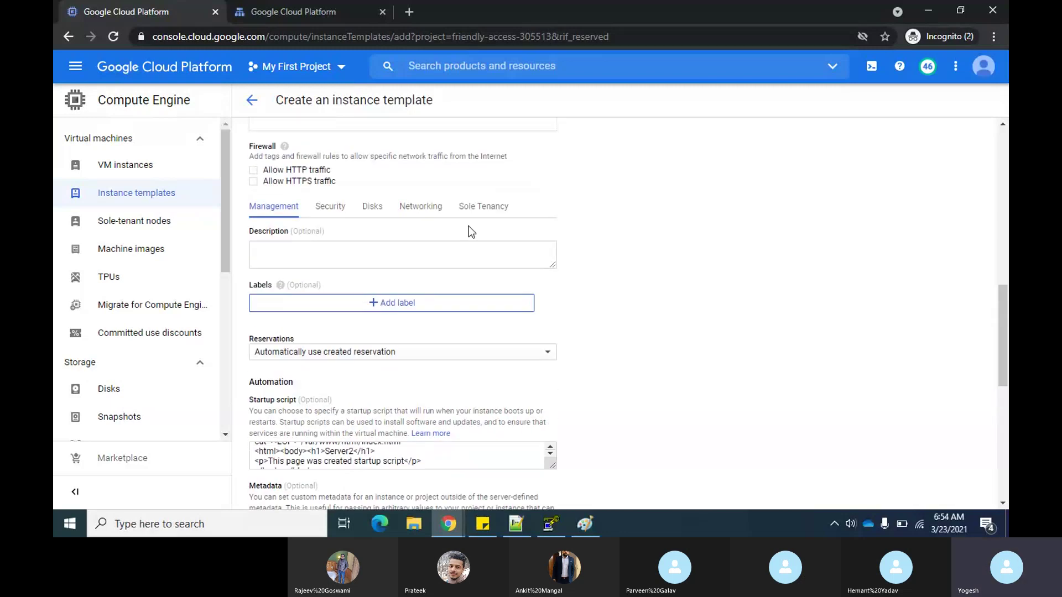
left_click(409, 209)
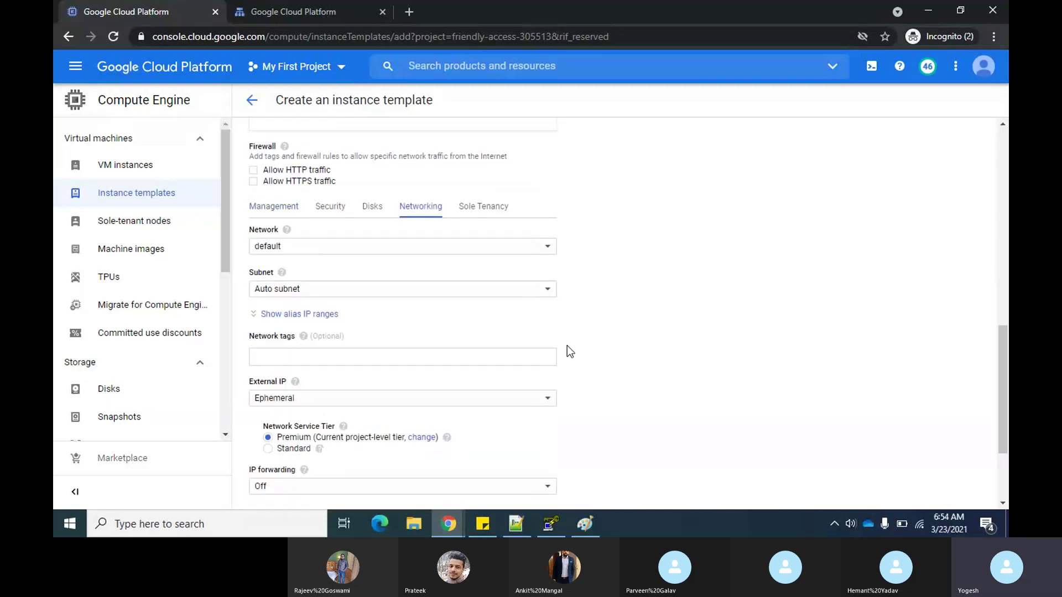
left_click(544, 245)
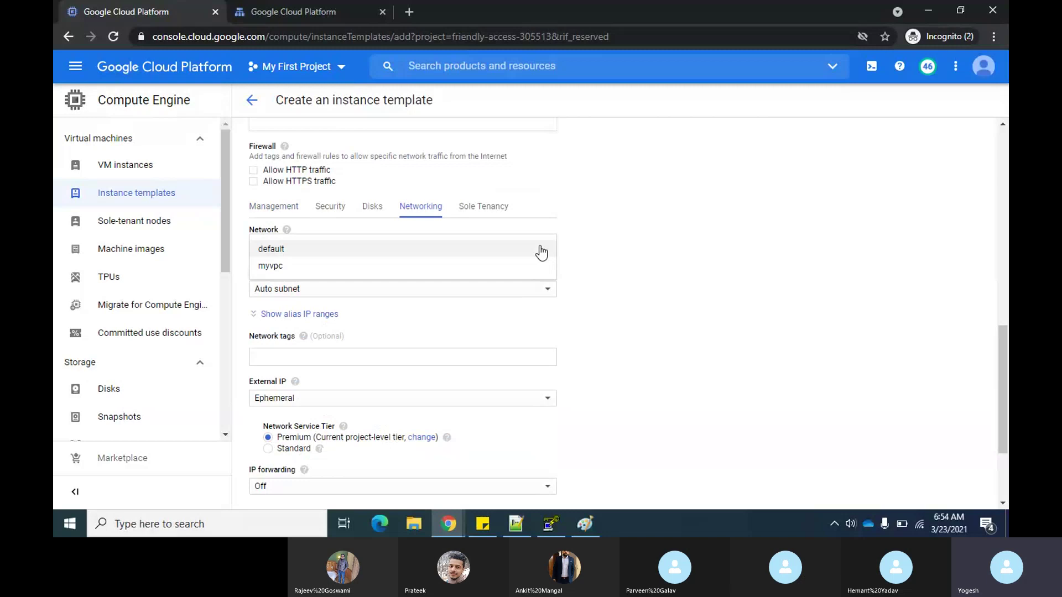
left_click(440, 268)
scroll(655, 343, "down", 1)
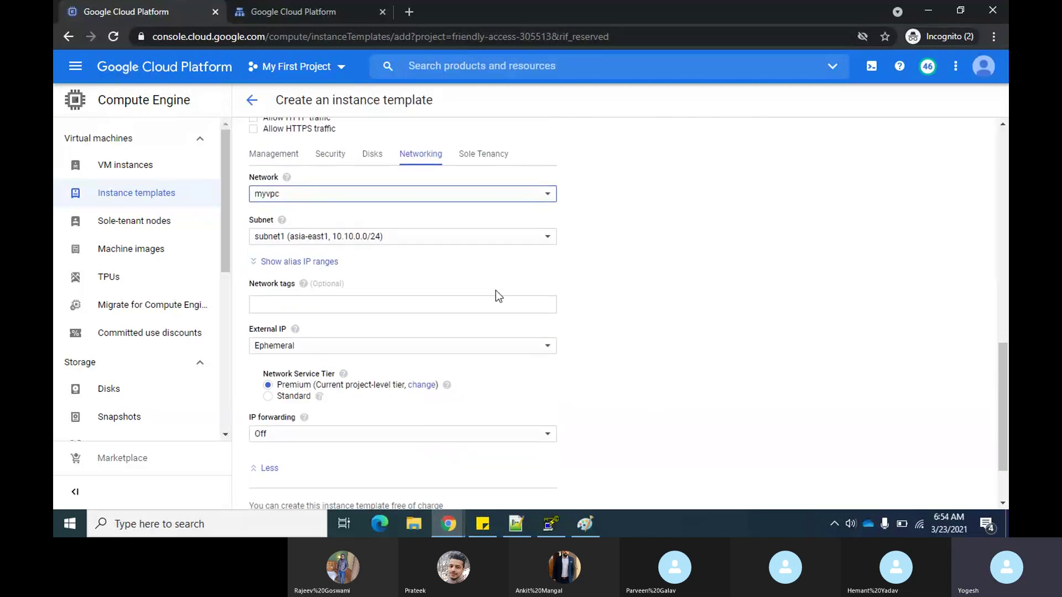
left_click(545, 238)
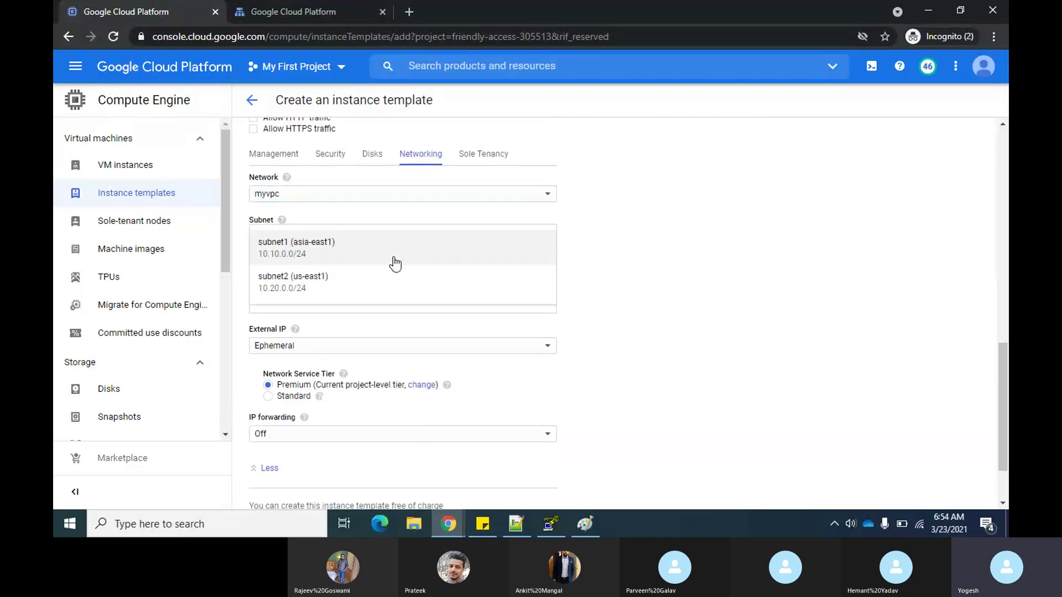
left_click(327, 282)
scroll(578, 307, "down", 2)
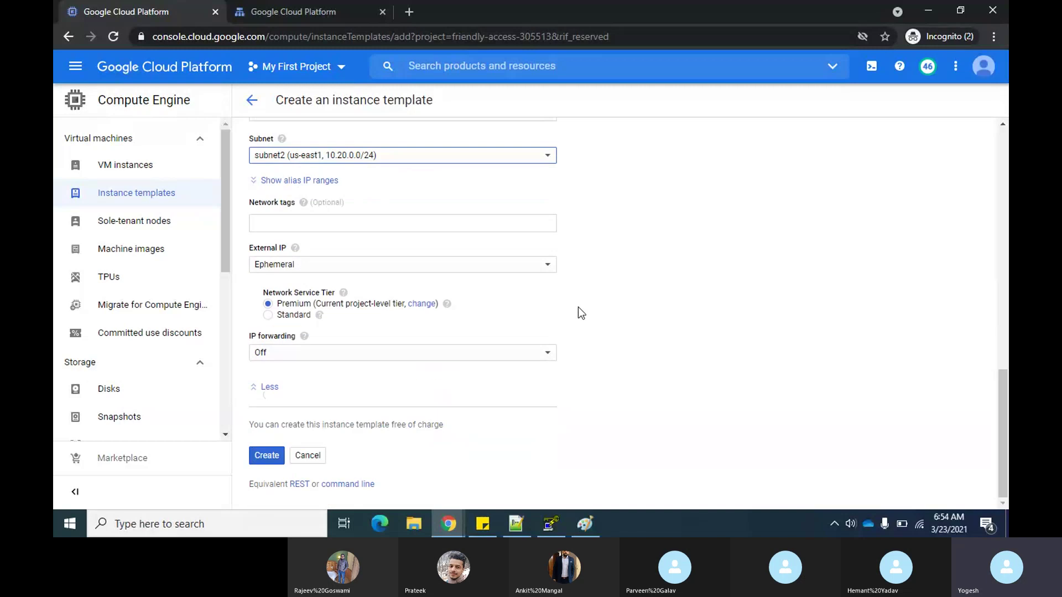
left_click(279, 454)
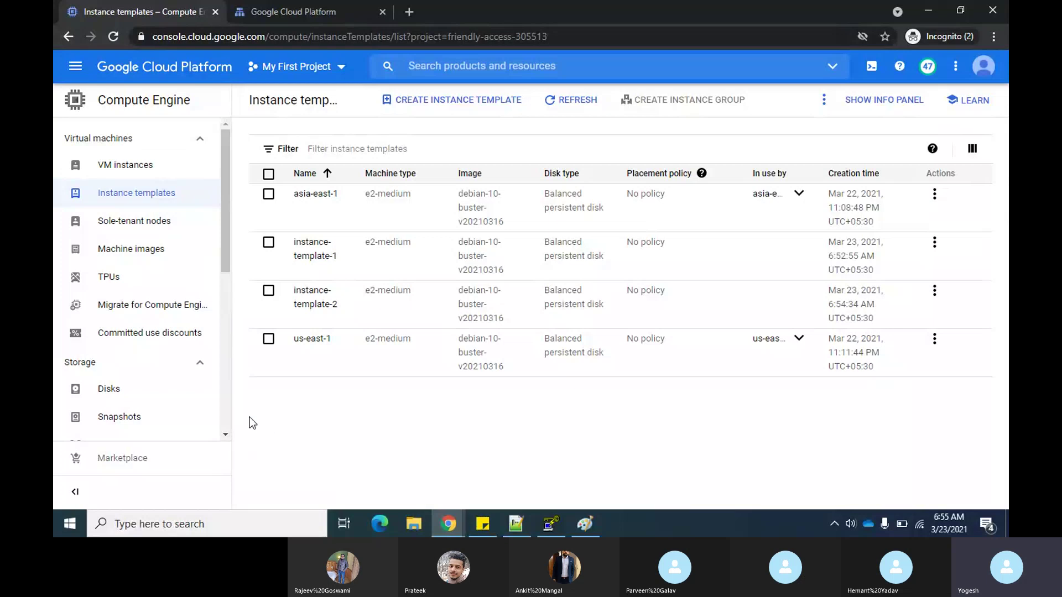
Go to the Compute Engine instance groups and start creating a new managed stateless instance group.
scroll(161, 360, "down", 3)
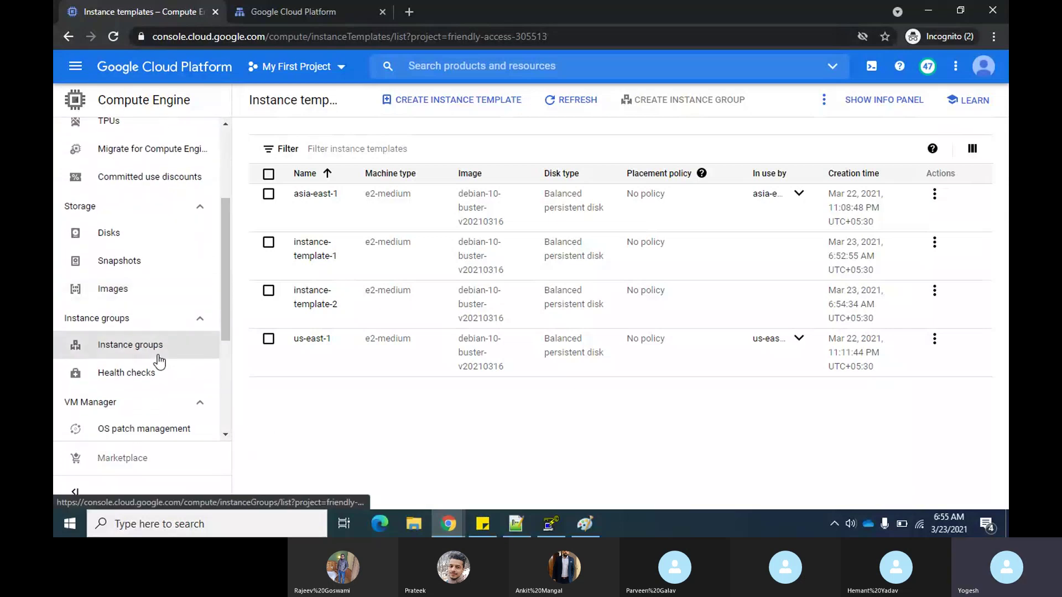
left_click(148, 353)
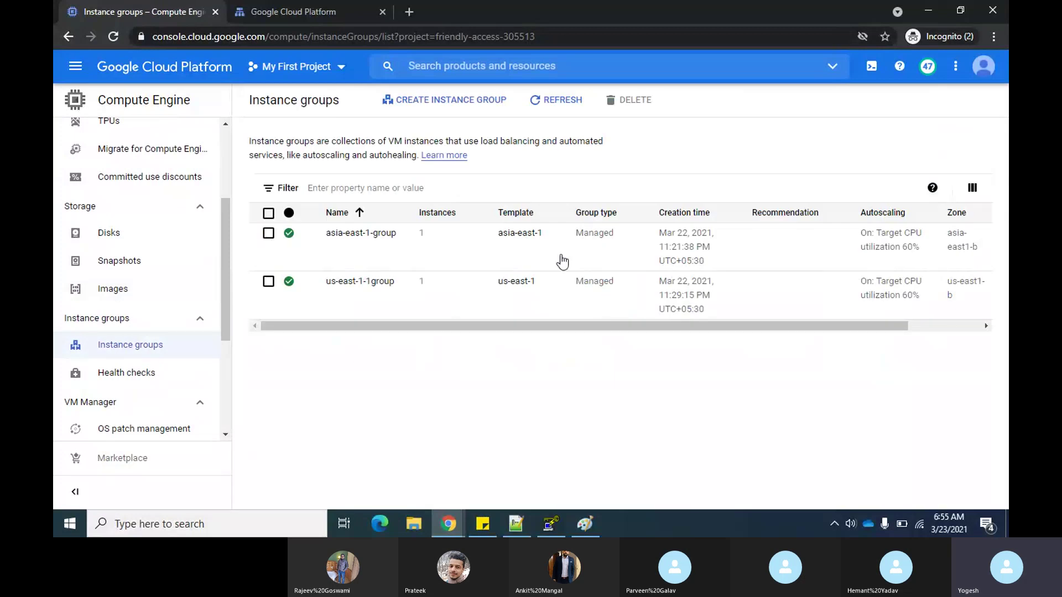
left_click(449, 104)
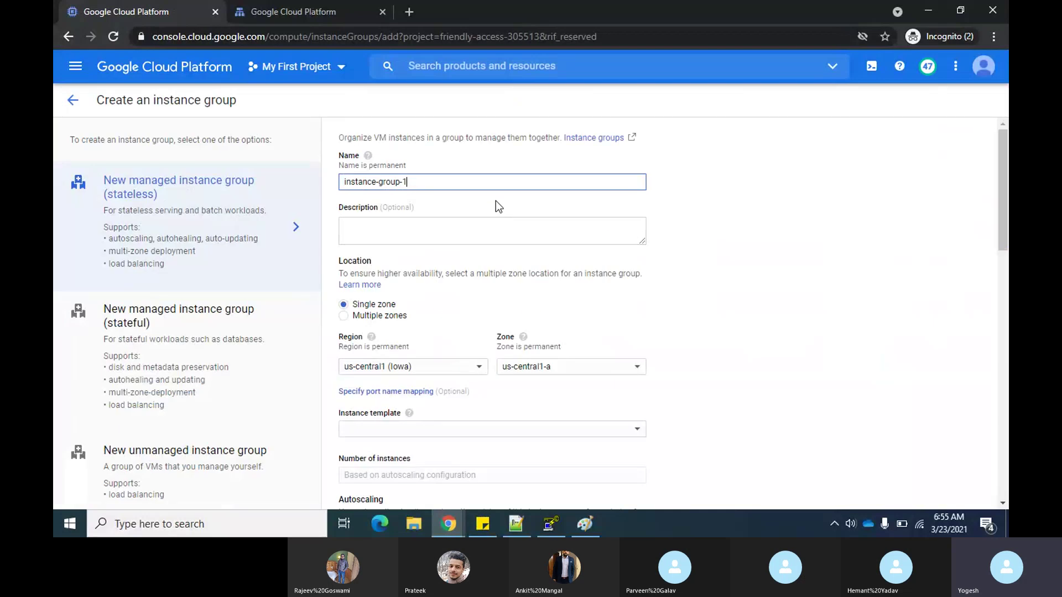
Try a multiple-zone location for the instance group with us-central1-a excluded, and return it to a single zone.
scroll(585, 288, "down", 1)
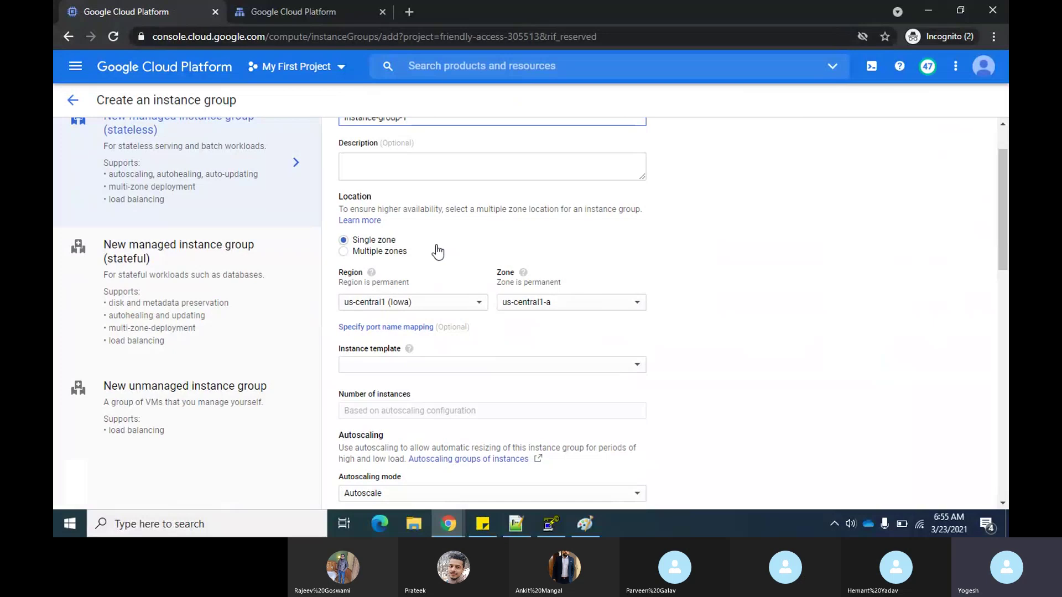
left_click(346, 257)
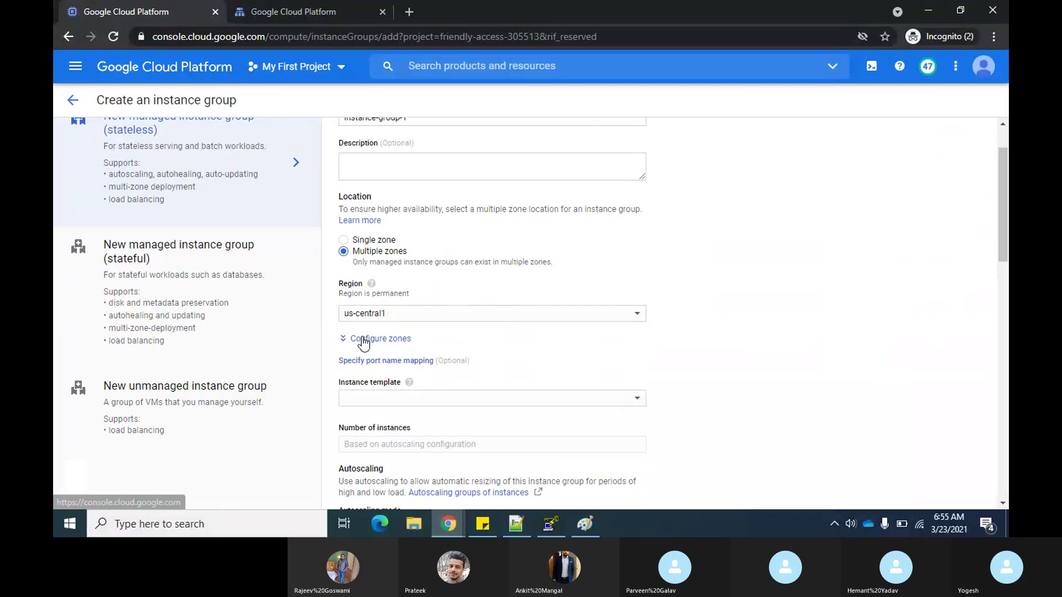
left_click(363, 340)
left_click(356, 364)
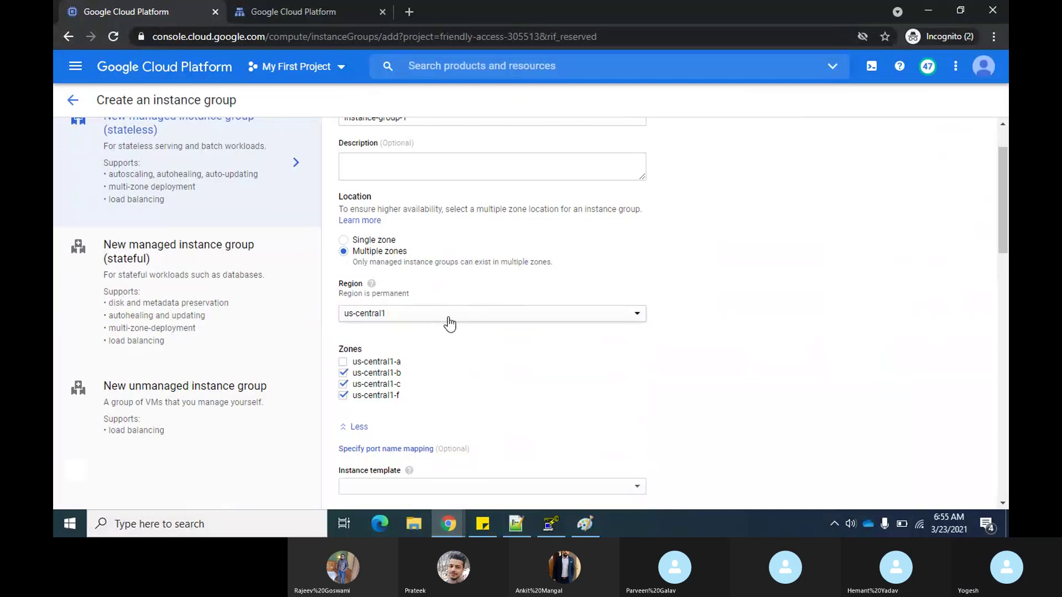
left_click(345, 242)
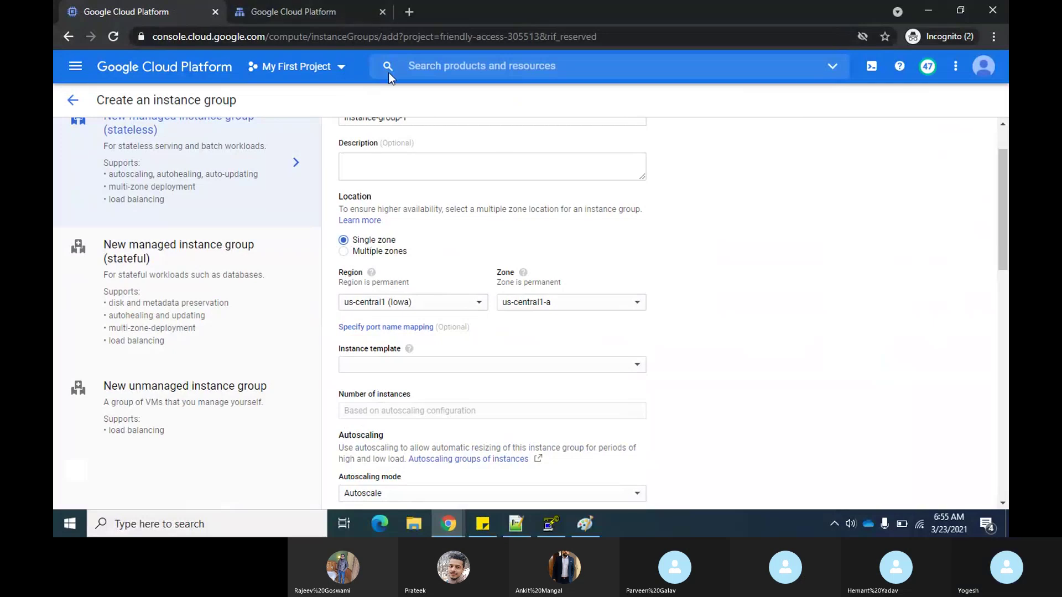
key("alt+Tab")
key("alt+Tab")
key("alt+Tab")
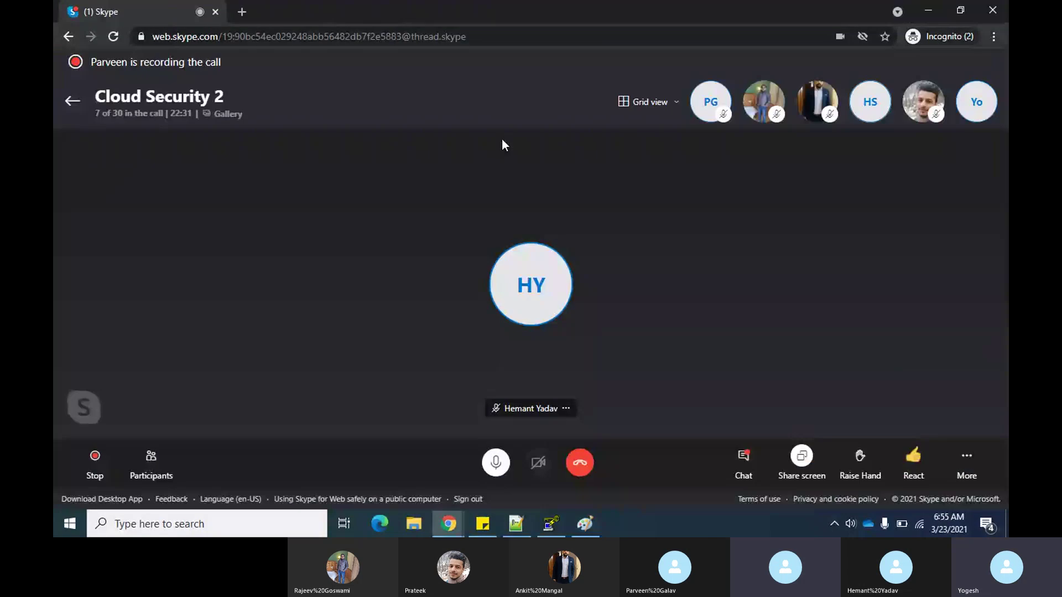
key("alt+Tab")
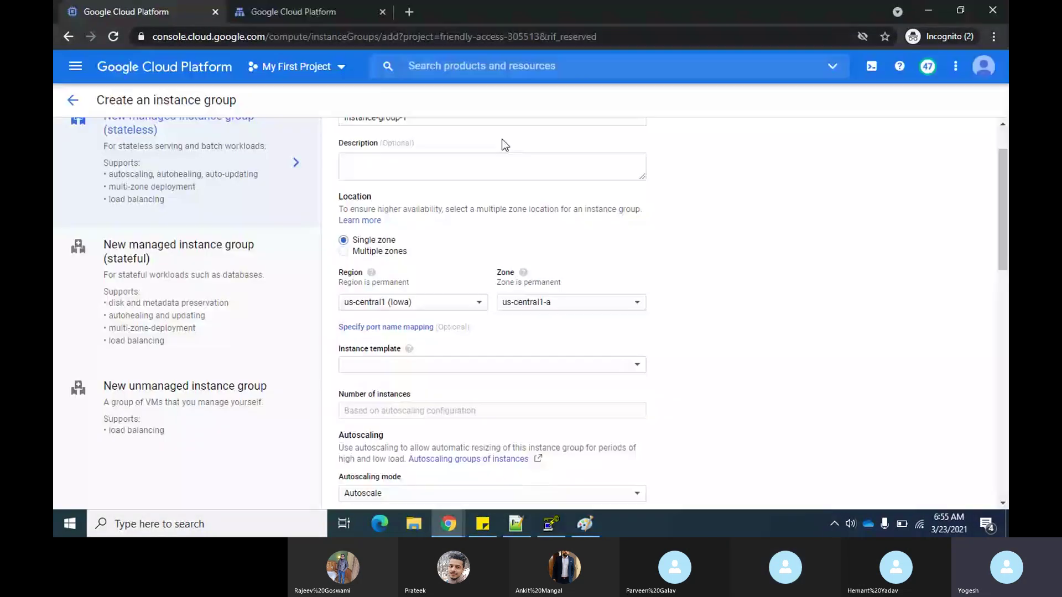
Set the single-zone instance group's region to asia-east1 (Taiwan).
left_click(458, 304)
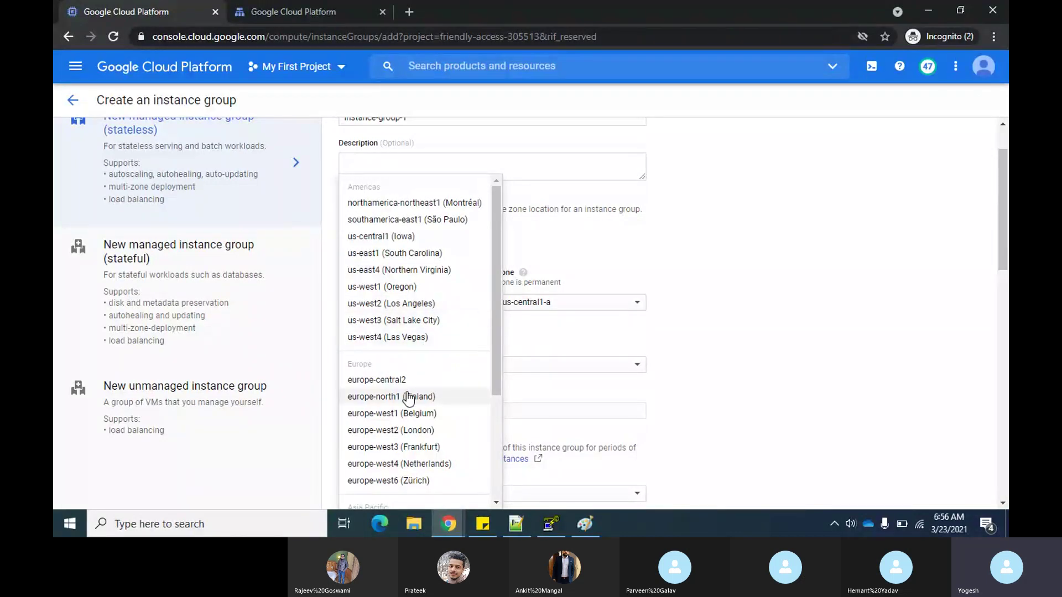
scroll(408, 398, "down", 3)
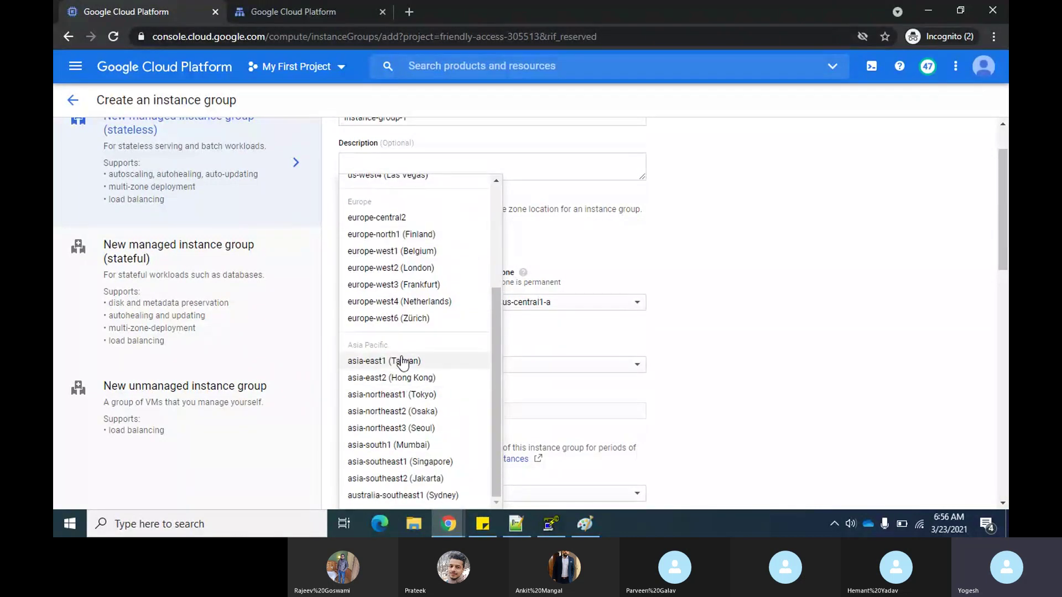
left_click(402, 362)
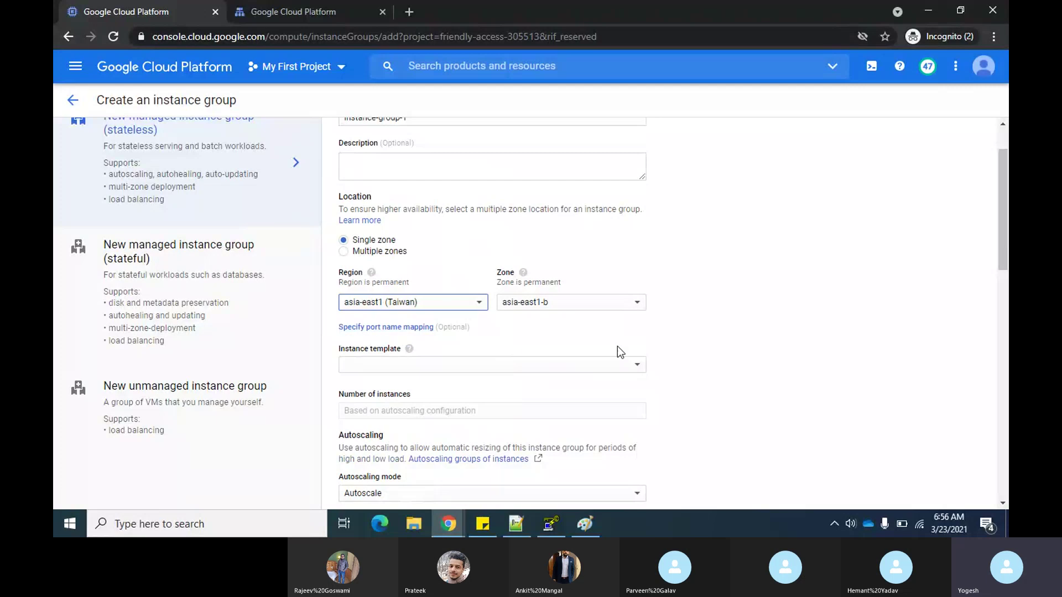
Select asia-east-1 as the instance group's instance template.
left_click(600, 370)
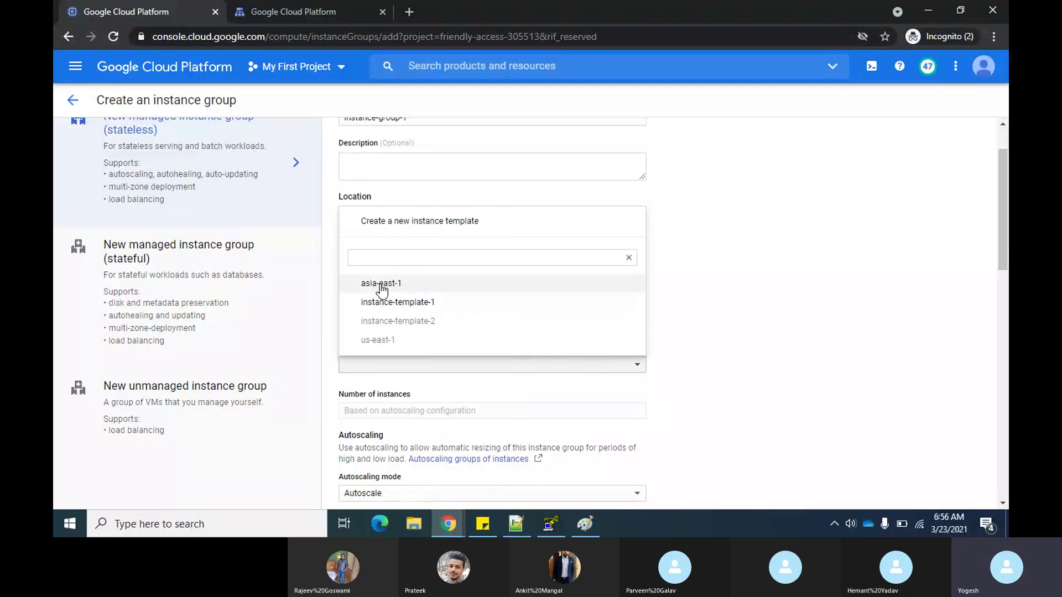
left_click(408, 285)
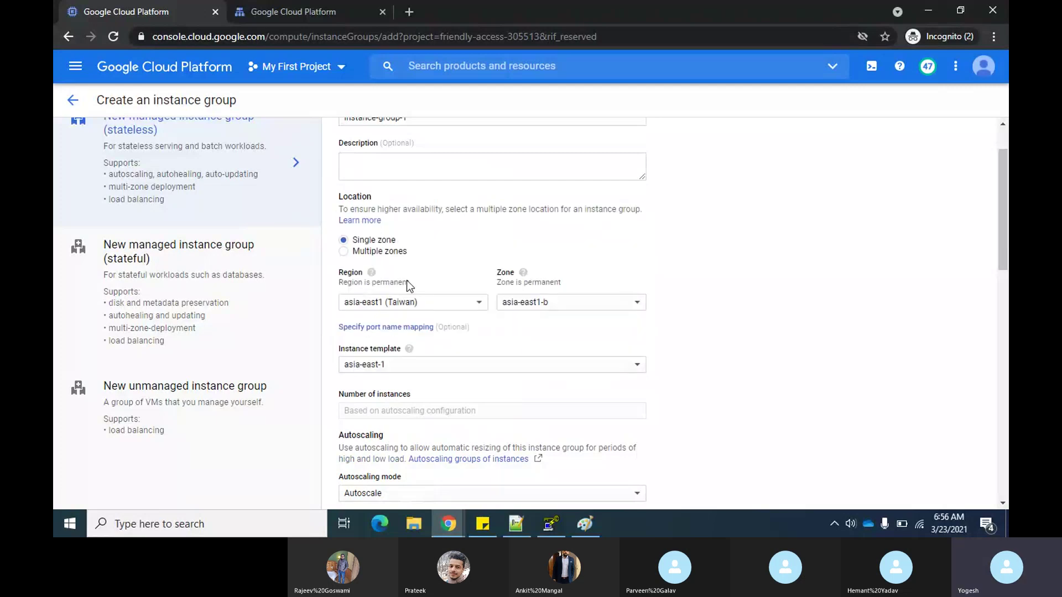
left_click(630, 370)
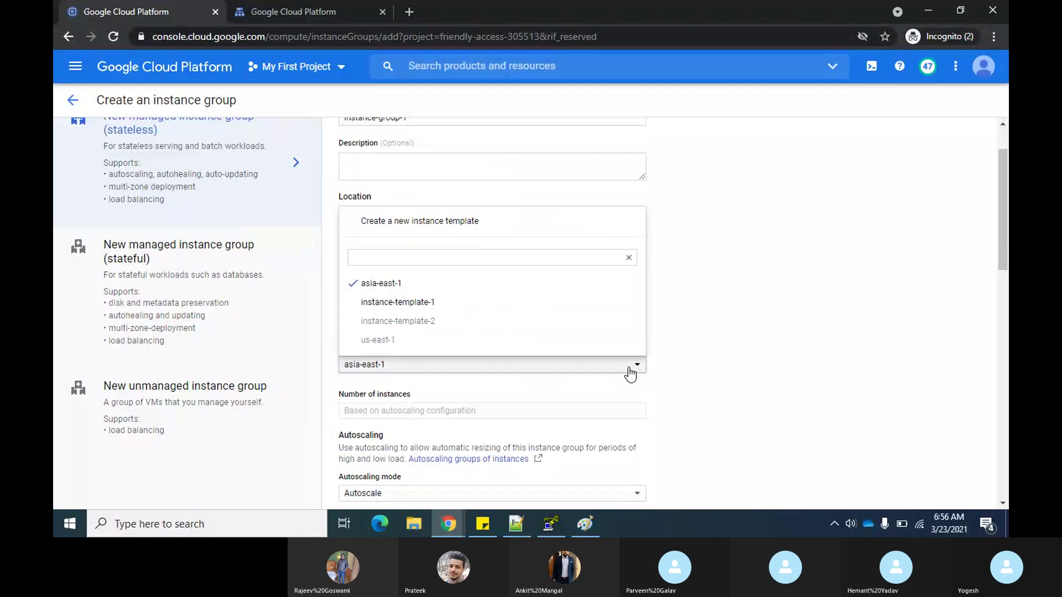
left_click(411, 286)
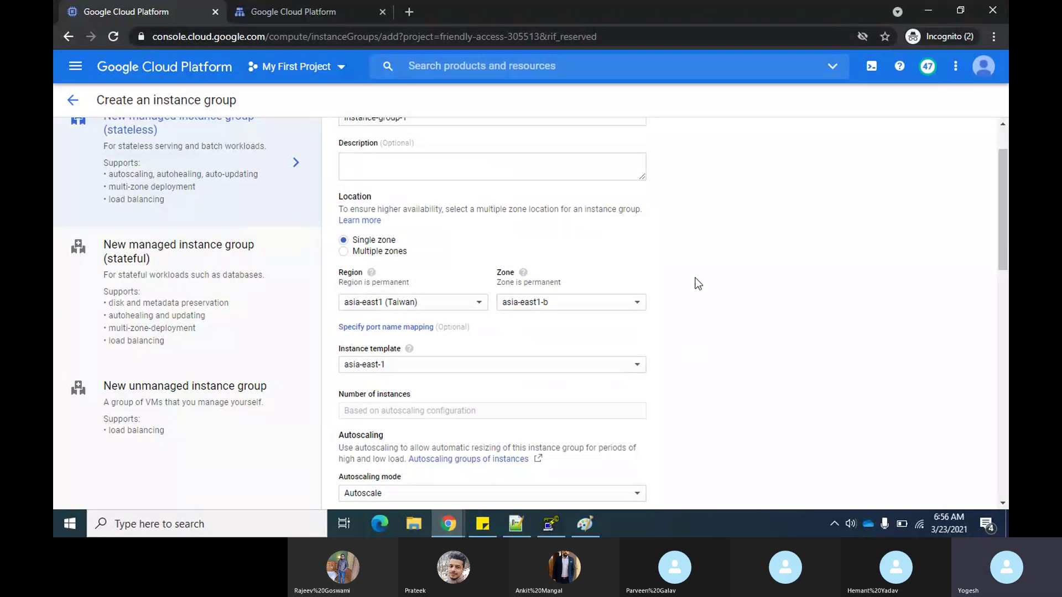
left_click(636, 366)
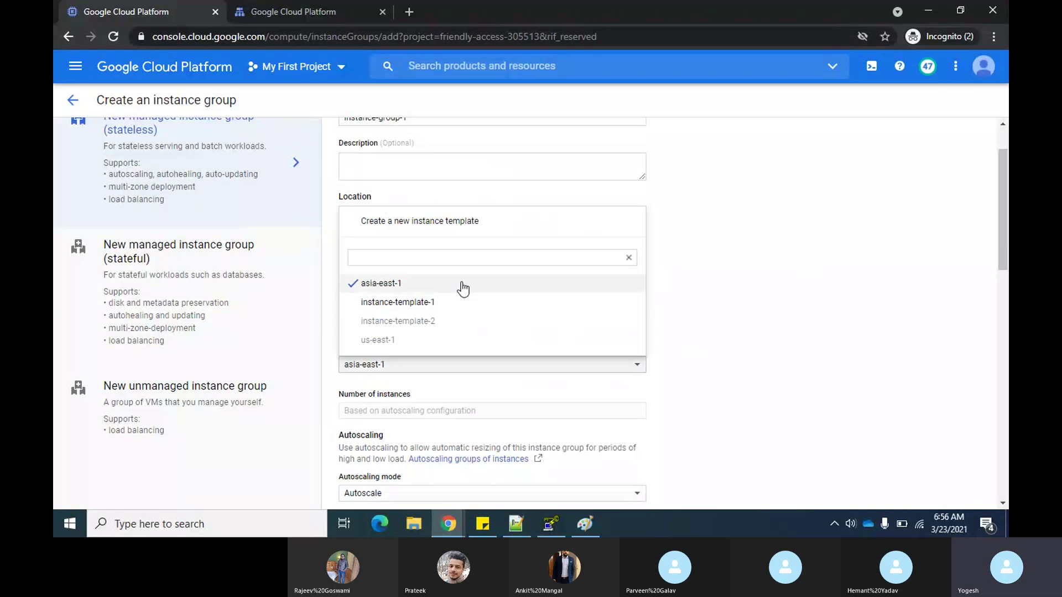
left_click(379, 283)
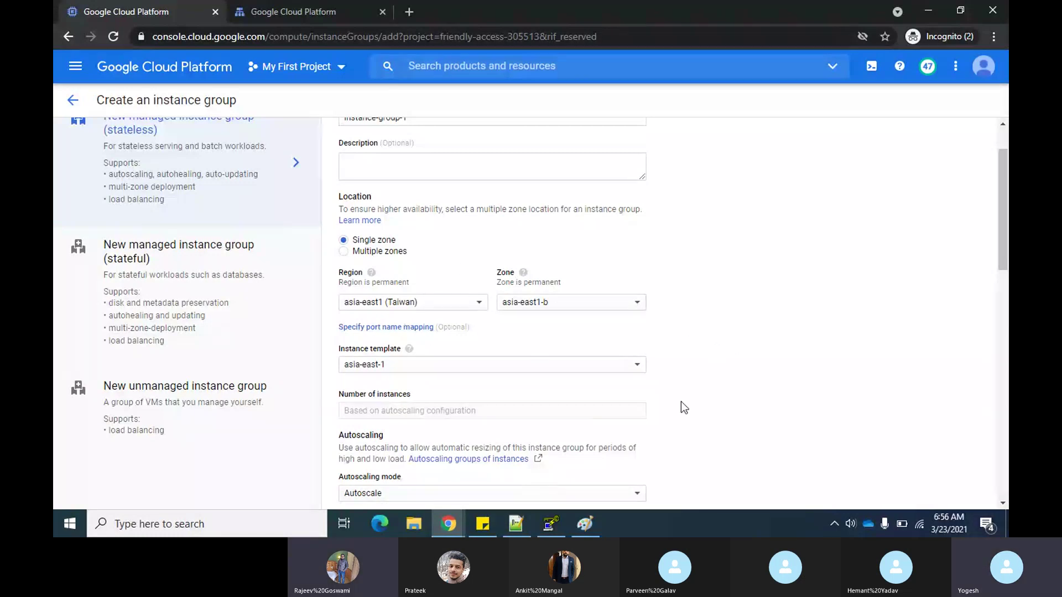
Switch the instance group's template to instance-template-1.
scroll(682, 401, "down", 2)
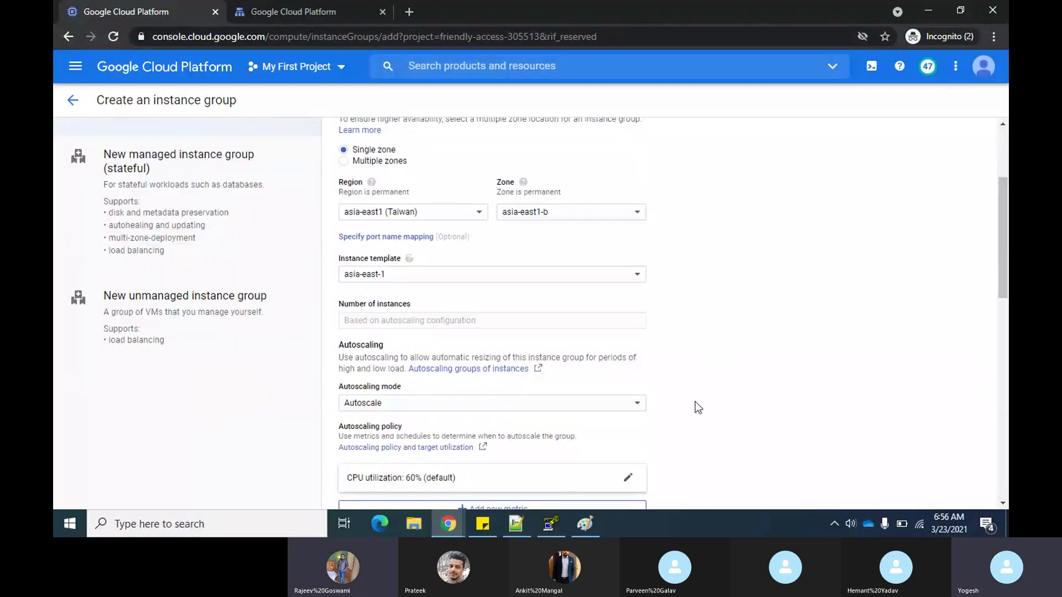
left_click(605, 274)
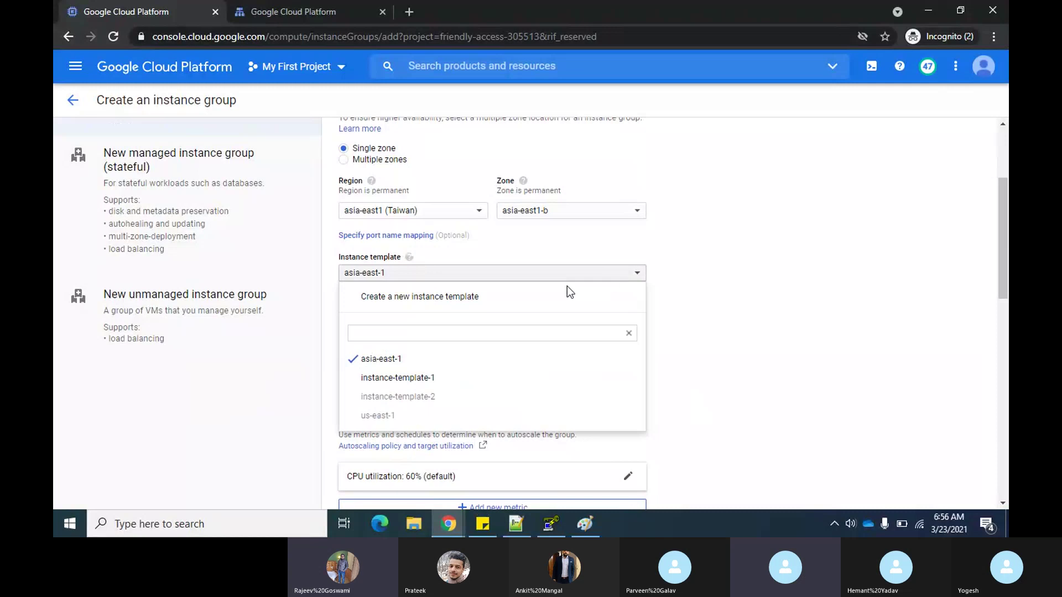
left_click(403, 376)
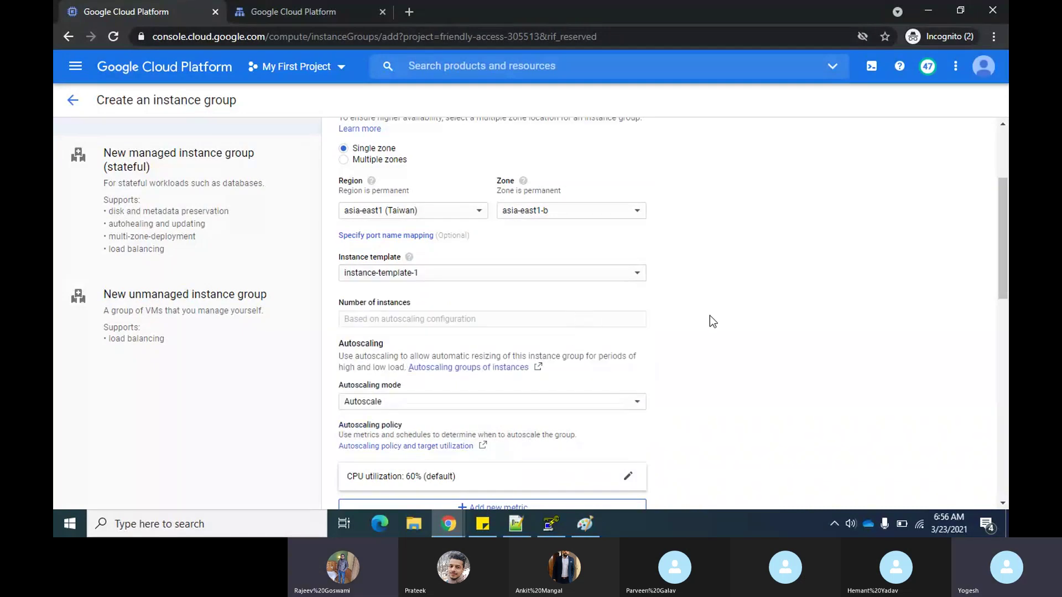
Look over the autoscaling settings and switch to Paint to consult the load balancer architecture diagram.
scroll(710, 316, "down", 1)
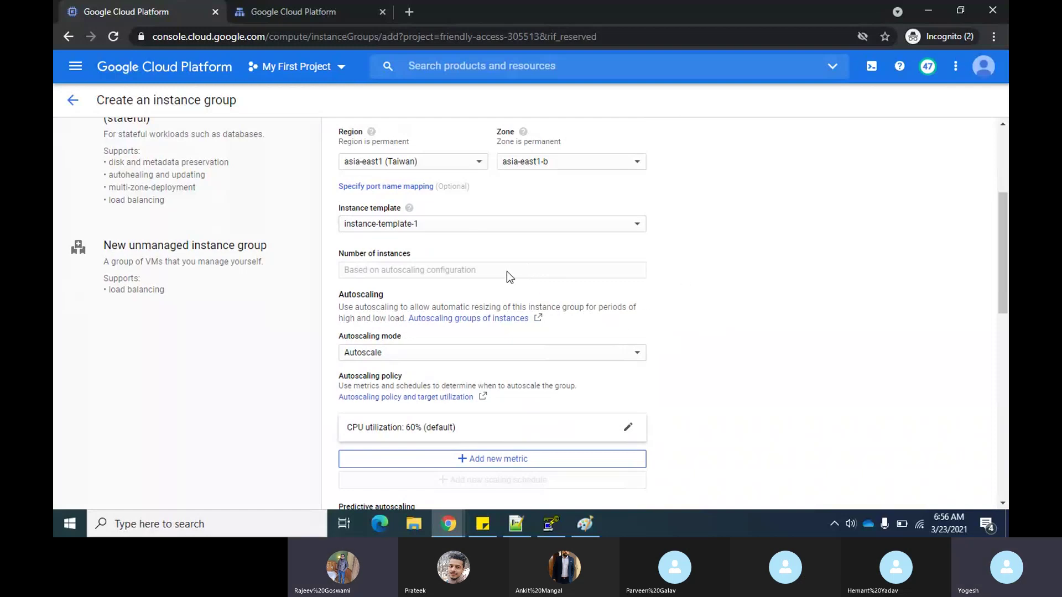
scroll(699, 315, "down", 2)
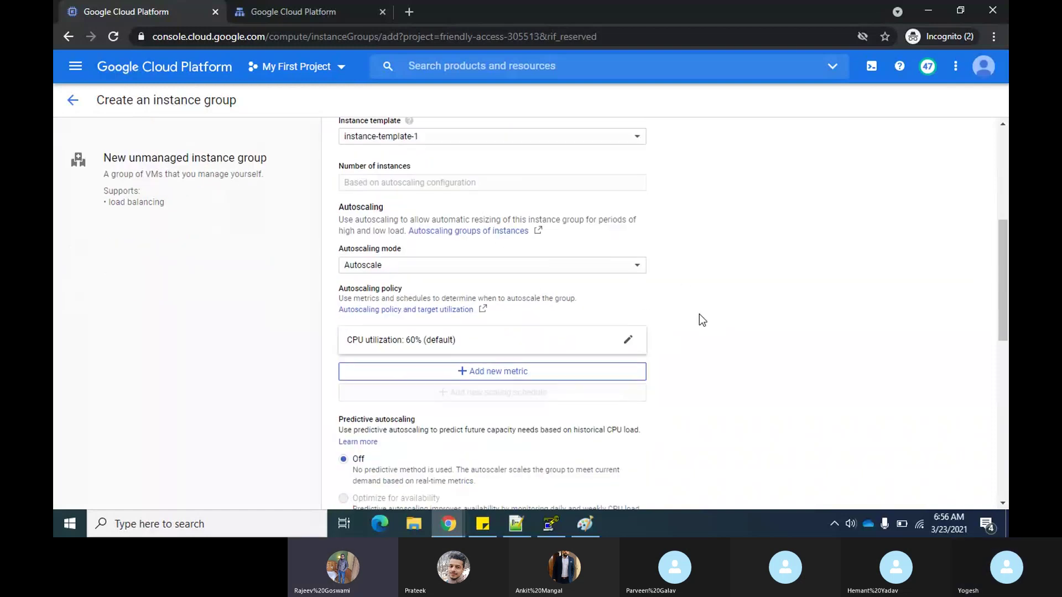
scroll(699, 318, "down", 1)
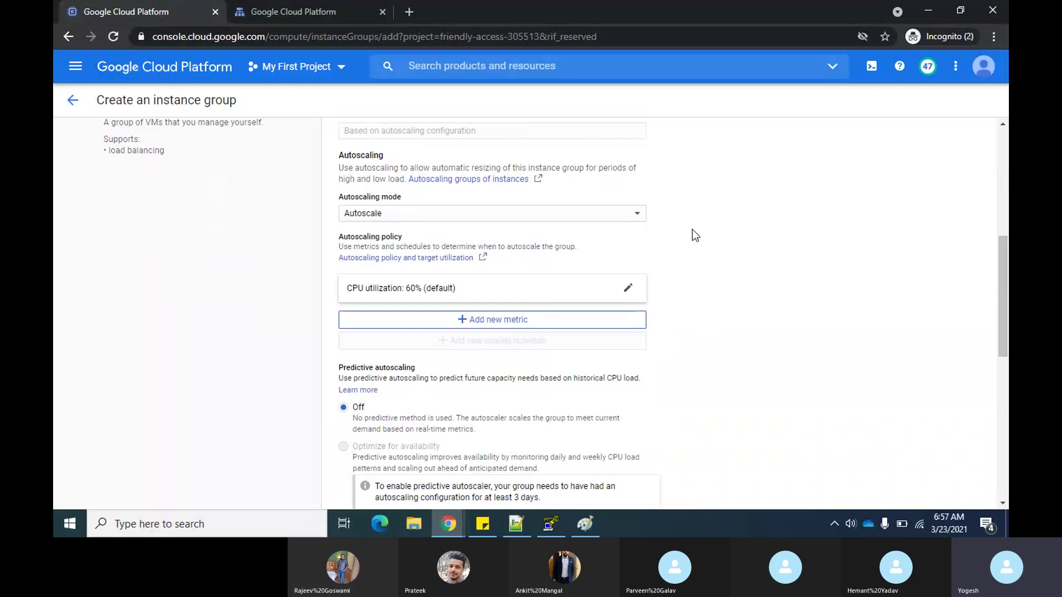
left_click(586, 524)
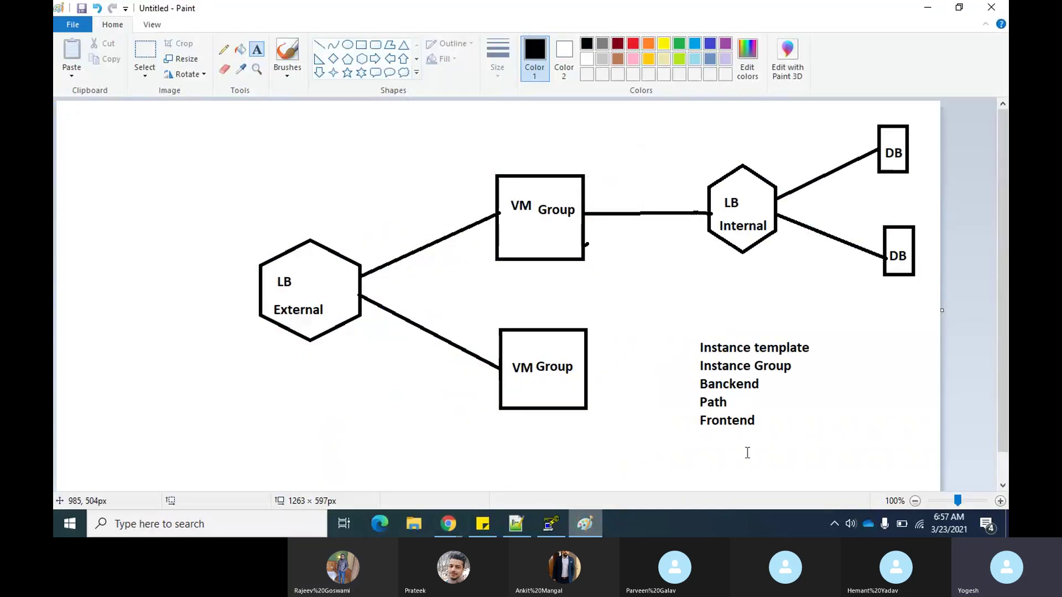
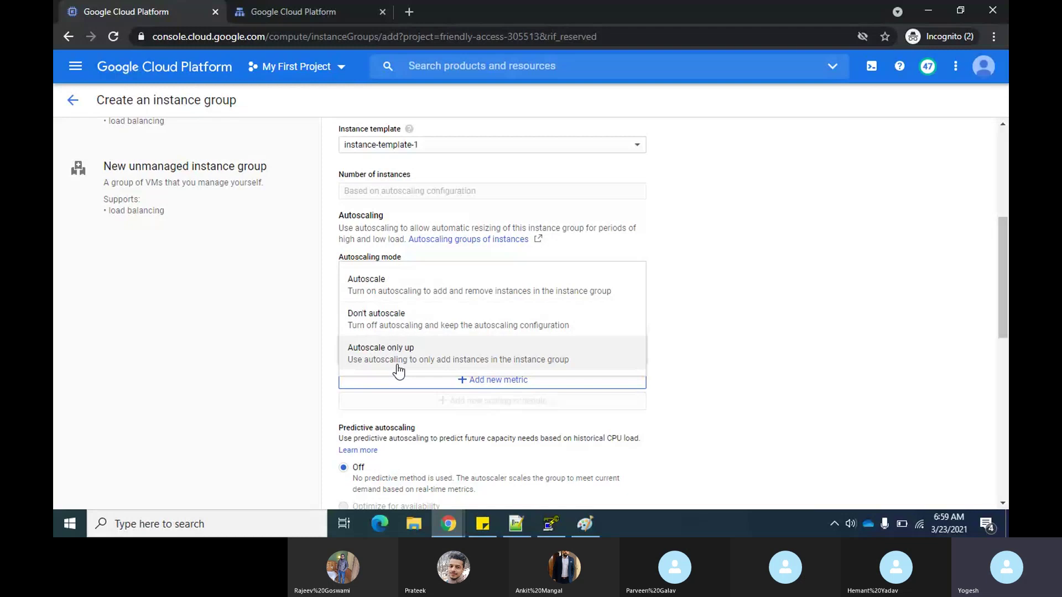
In Chrome, choose the Autoscale mode and open the autoscaling policy metric with CPU utilization as its type.
left_click(410, 293)
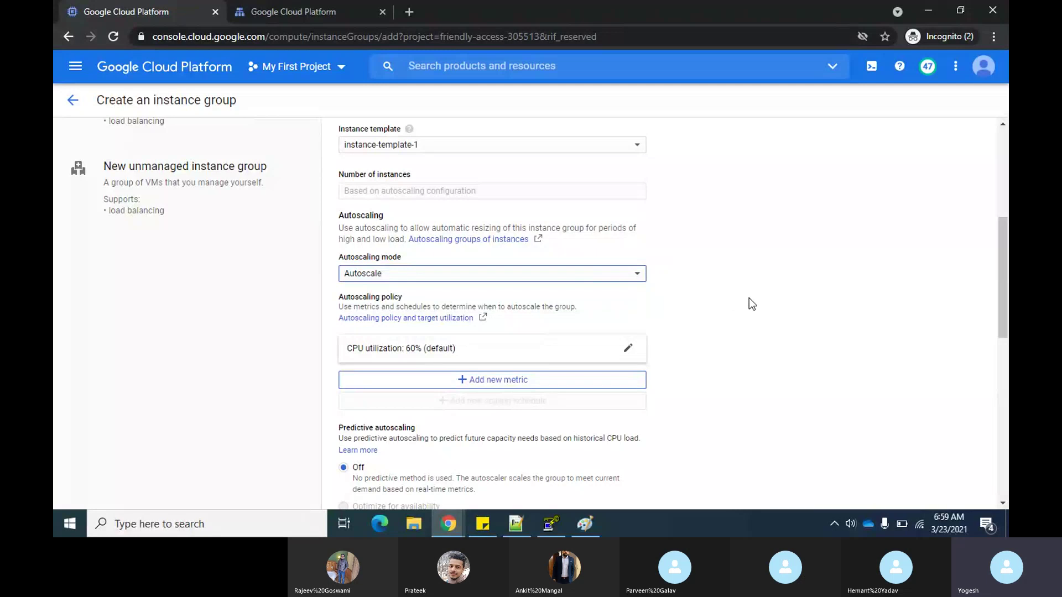
left_click(627, 348)
scroll(787, 352, "down", 2)
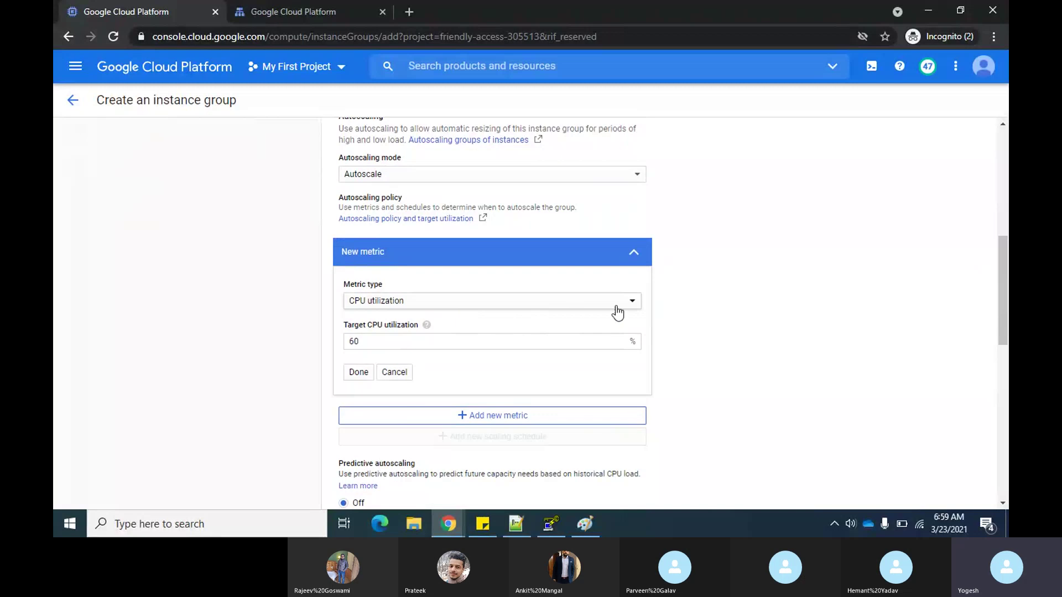
left_click(375, 345)
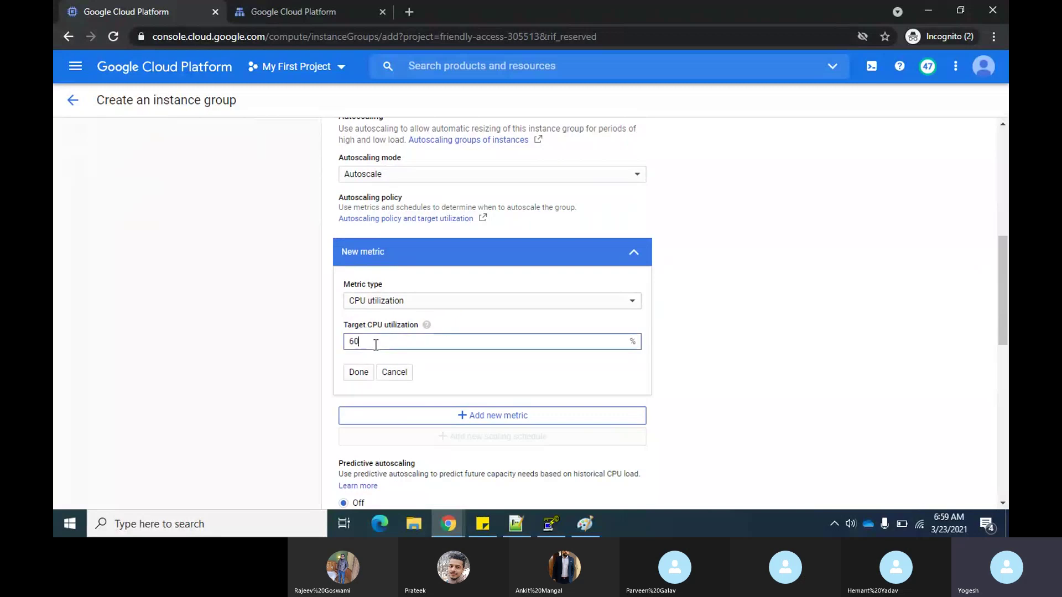
left_click(634, 304)
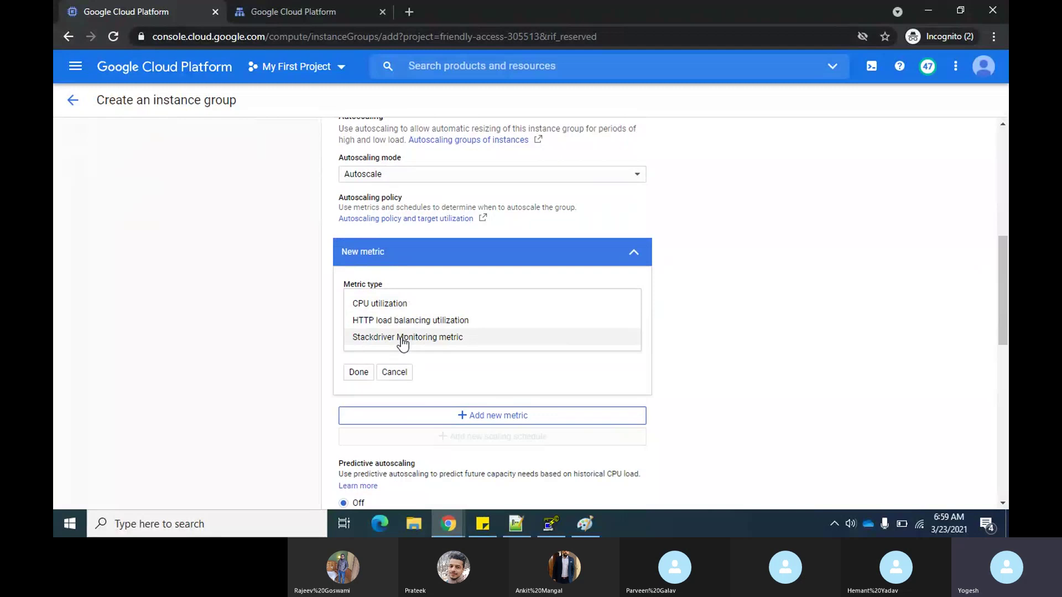
left_click(392, 302)
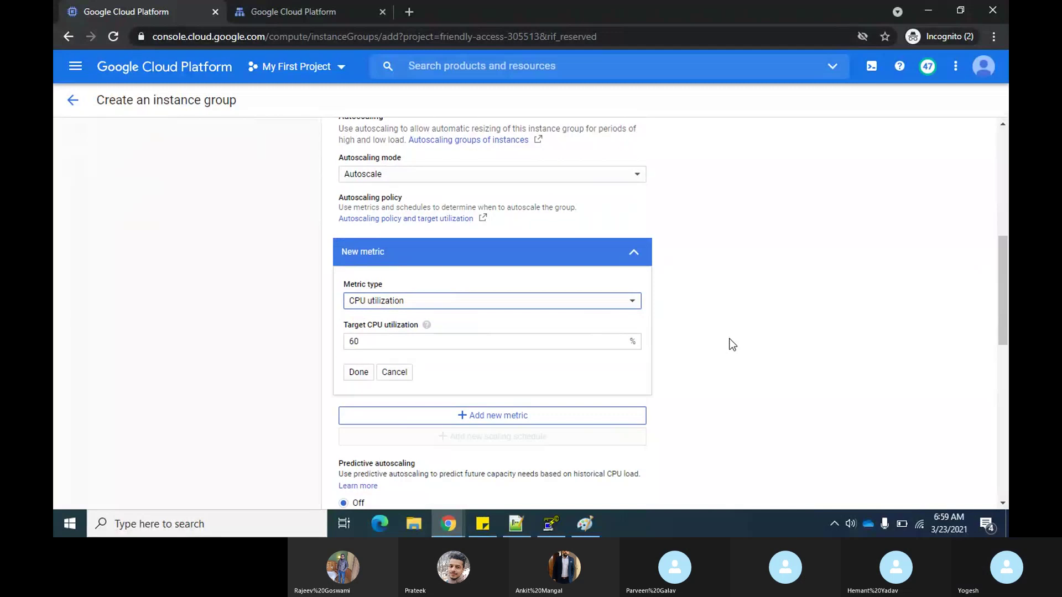
Try Stackdriver Monitoring metric as the metric type, look at its export scope options, and return to CPU utilization.
left_click(632, 306)
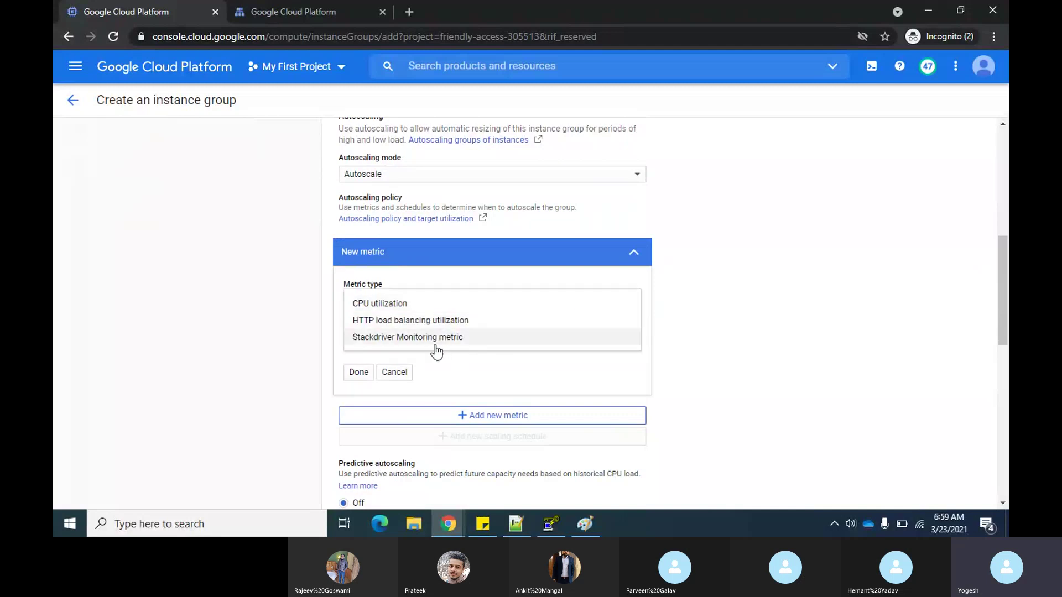
left_click(434, 338)
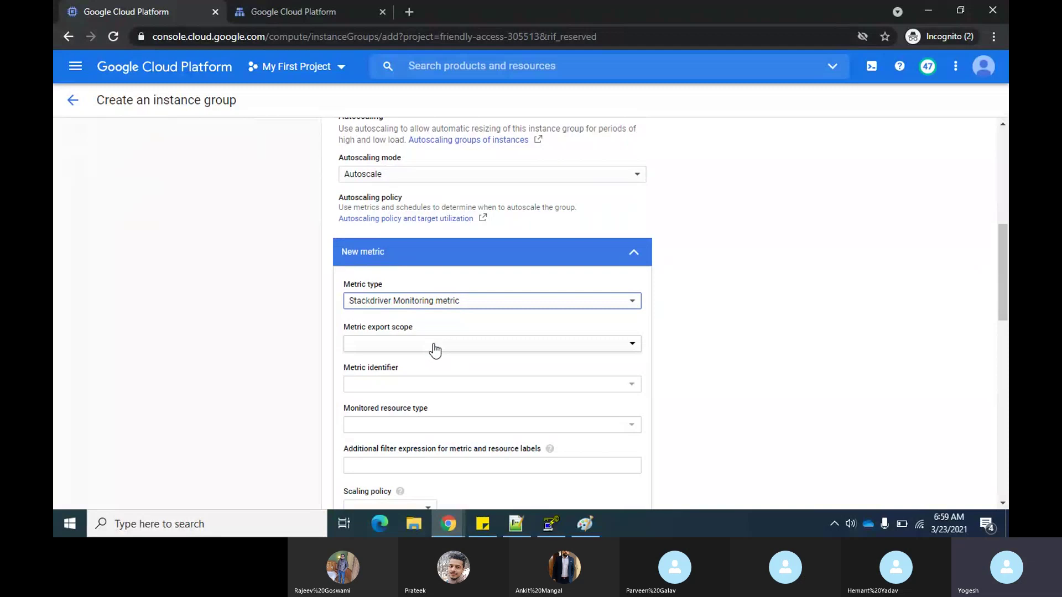
left_click(601, 351)
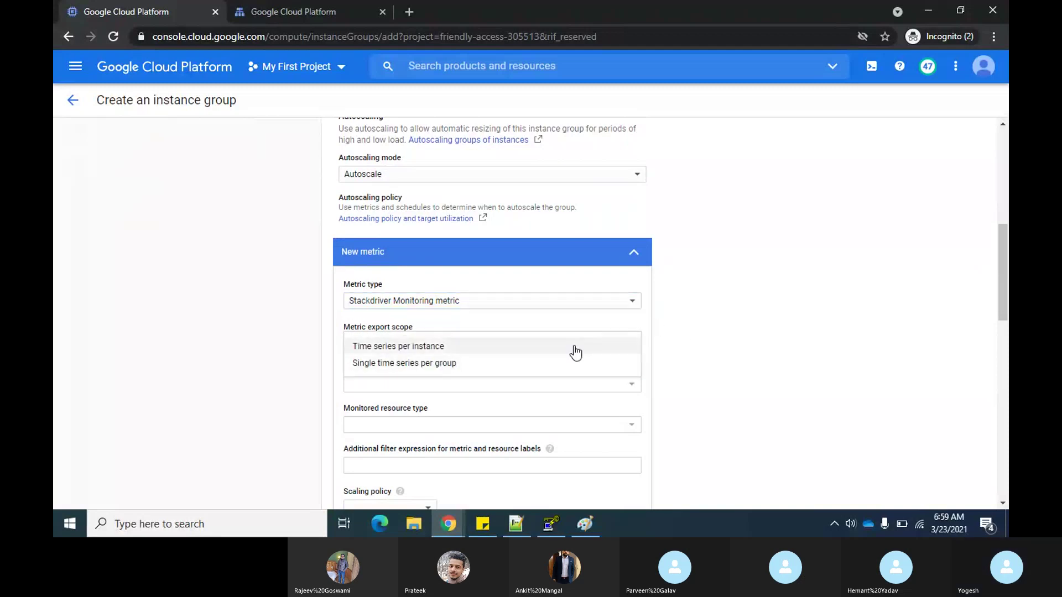
left_click(628, 305)
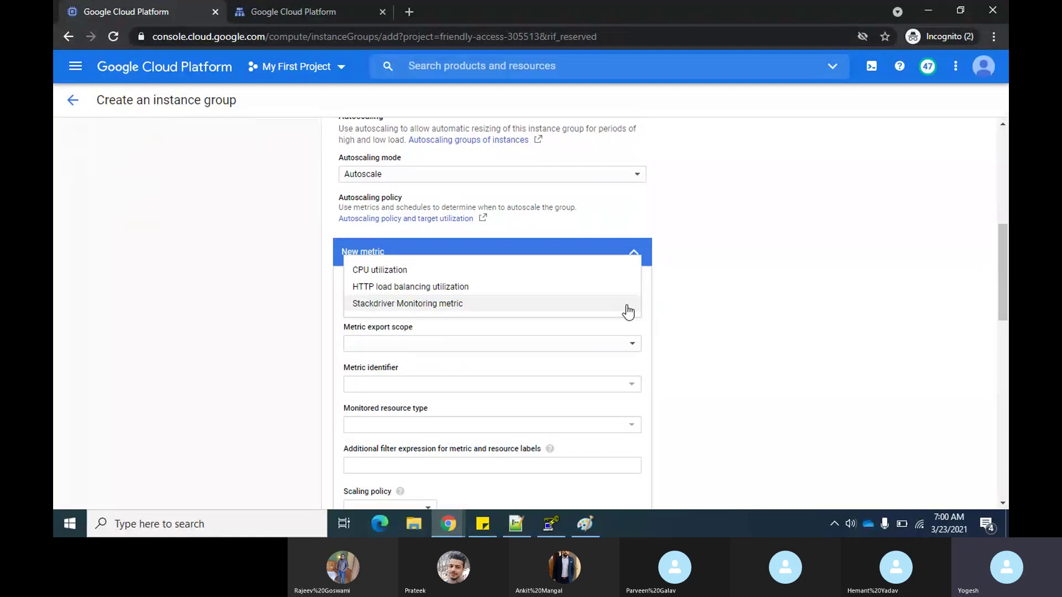
left_click(507, 273)
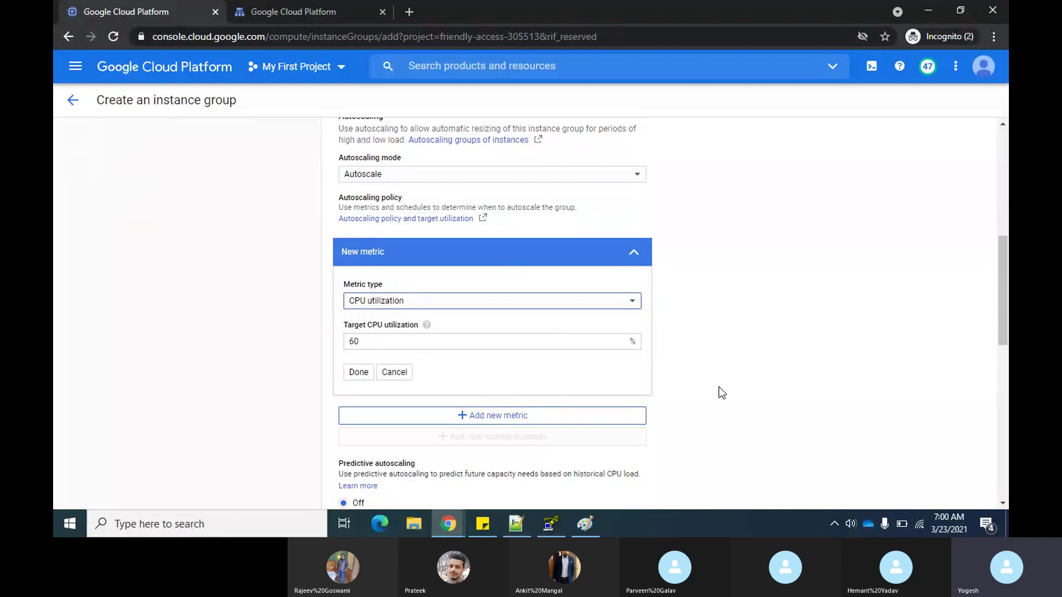
Accept the 60% CPU utilization metric and examine the predictive autoscaling, cool down period, instance limits, scale-in and autohealing settings.
left_click(359, 372)
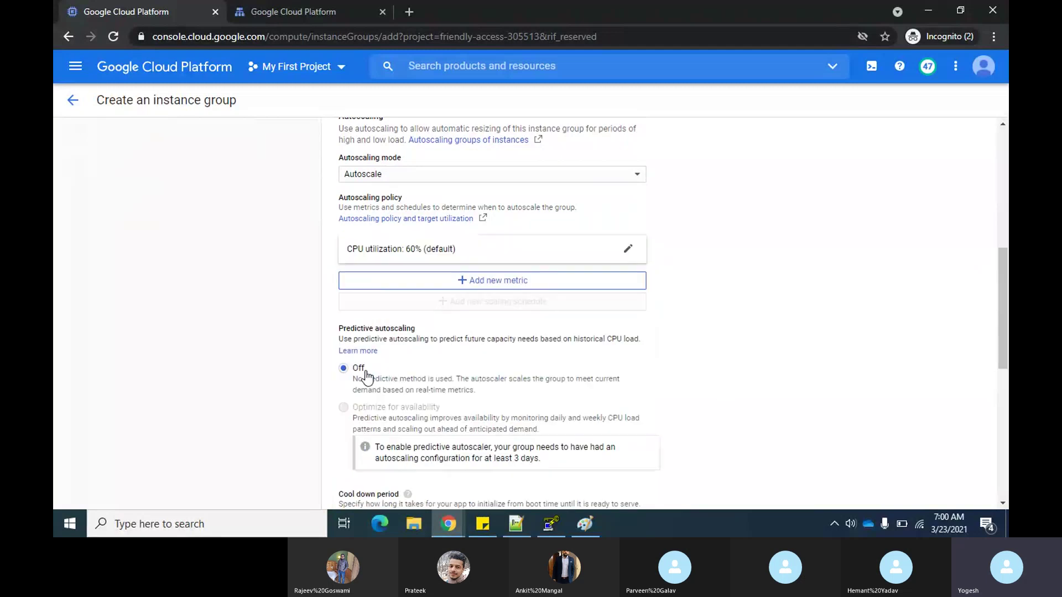
scroll(671, 373, "down", 2)
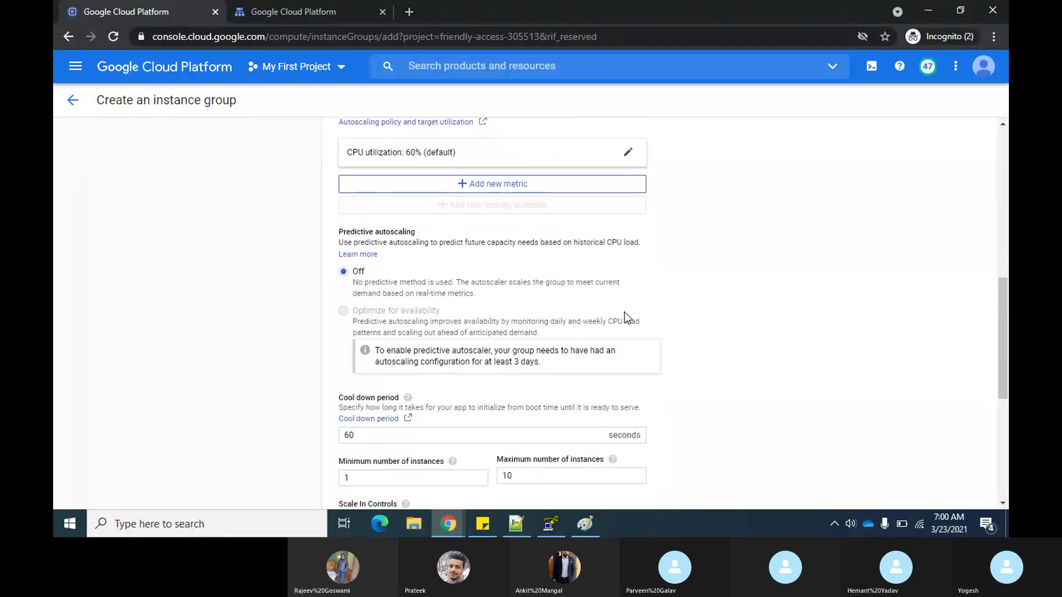
scroll(625, 312, "down", 1)
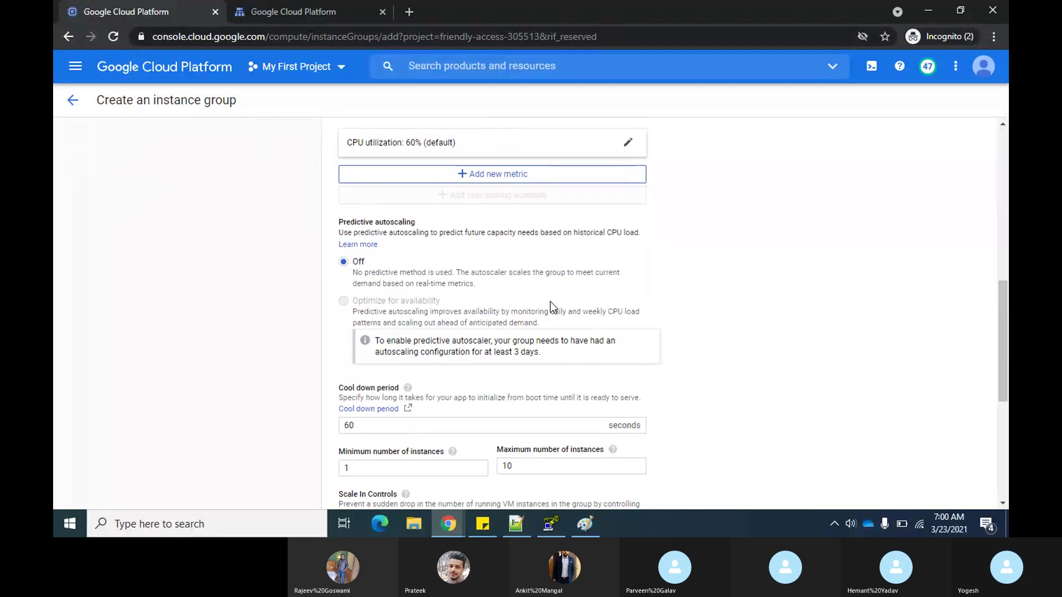
scroll(549, 300, "down", 1)
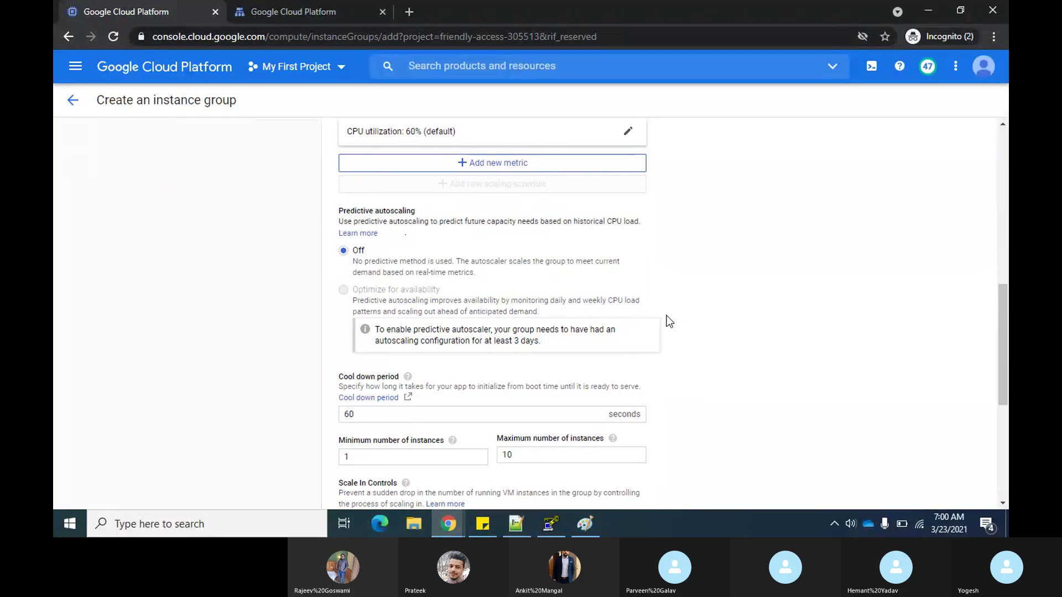
scroll(657, 312, "down", 1)
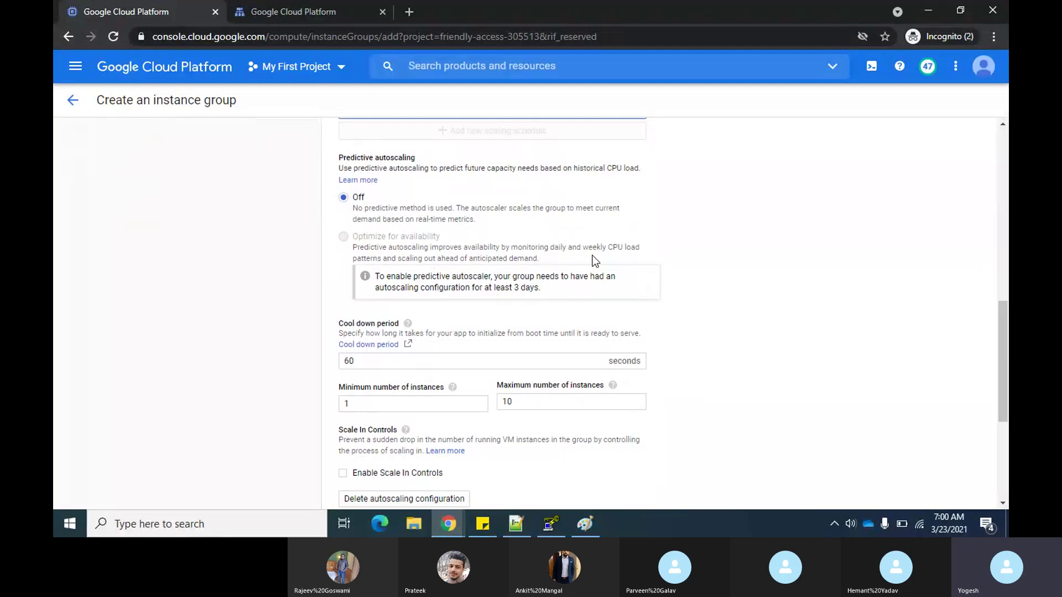
scroll(598, 279, "down", 2)
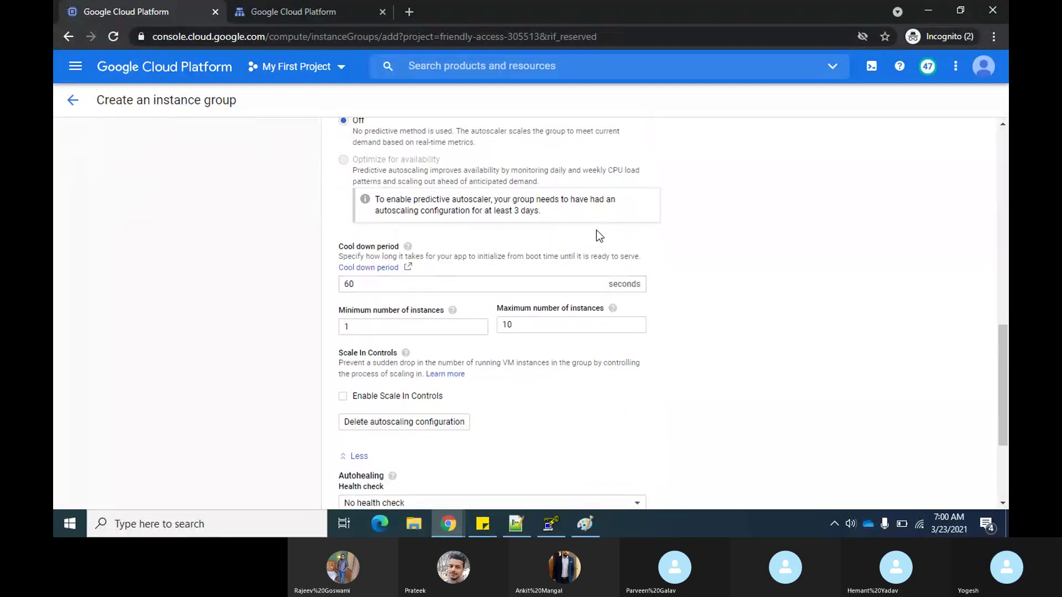
scroll(596, 230, "down", 1)
scroll(583, 198, "down", 1)
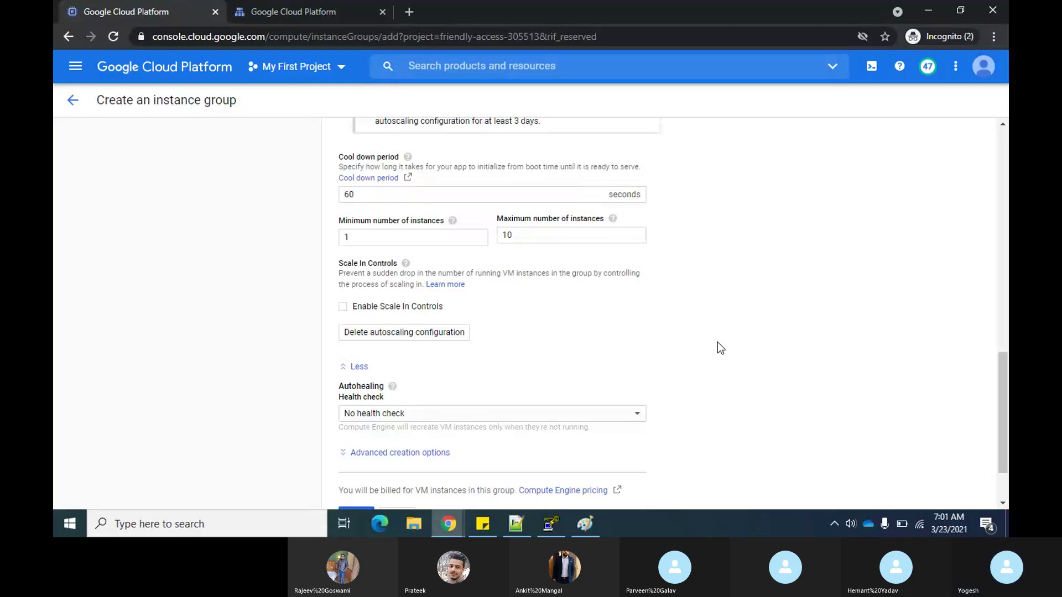
left_click(462, 195)
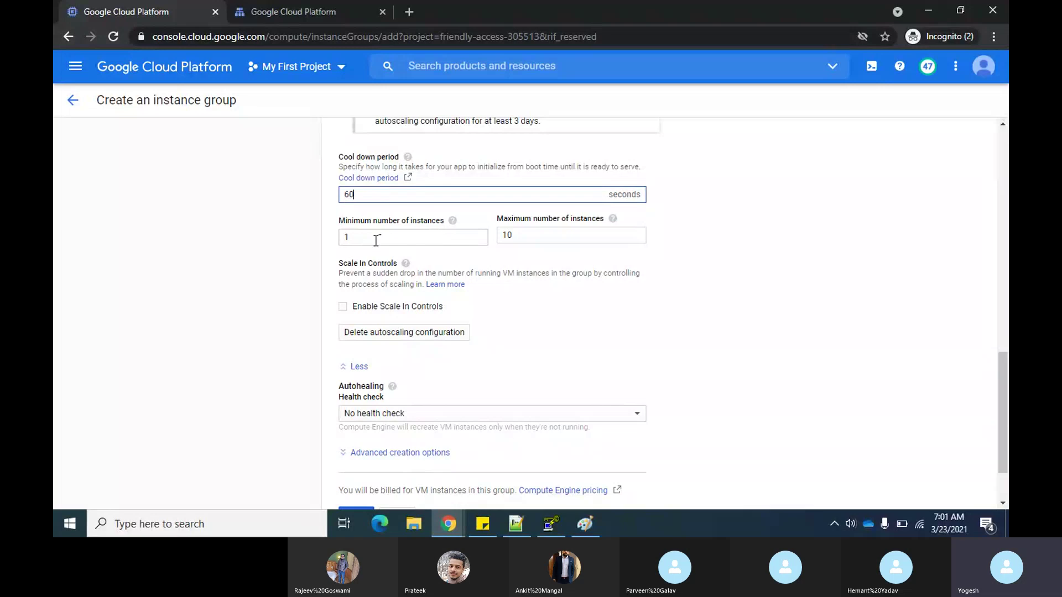
Set the instance group's maximum number of instances to 2.
left_click(562, 236)
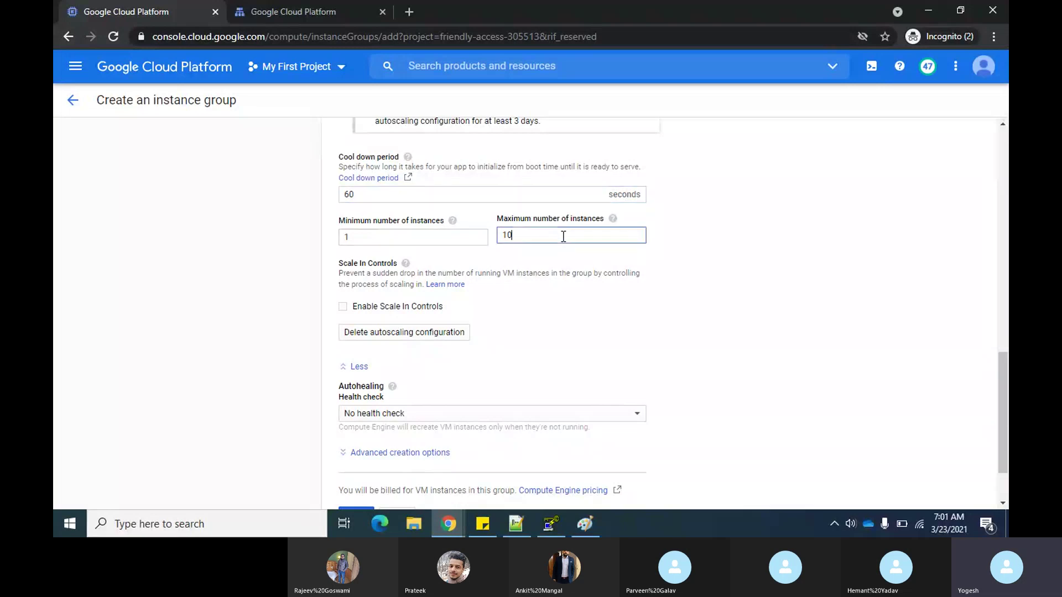
key("BackSpace")
key("BackSpace")
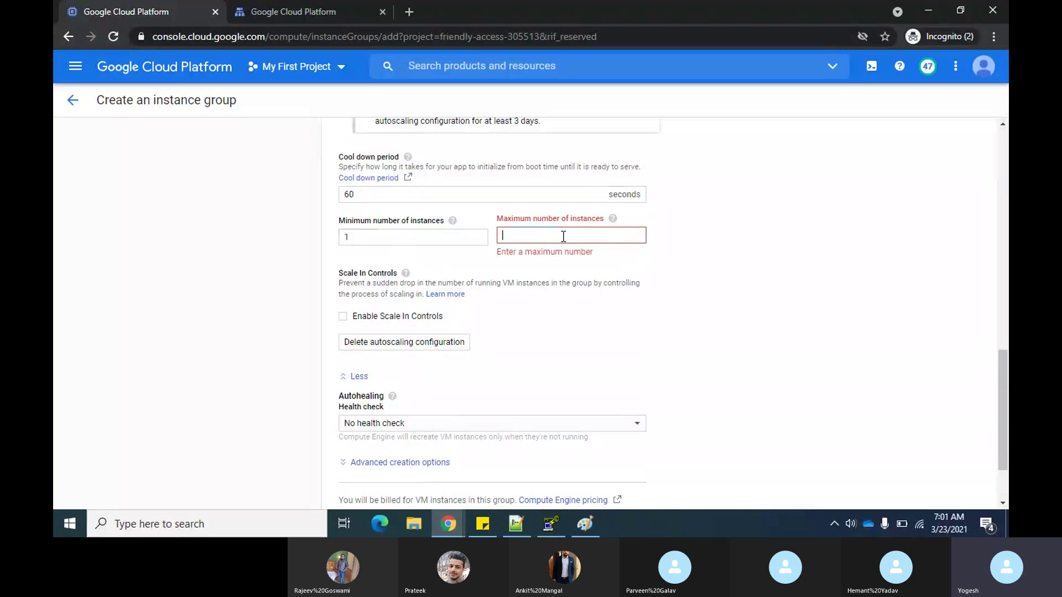
type("2")
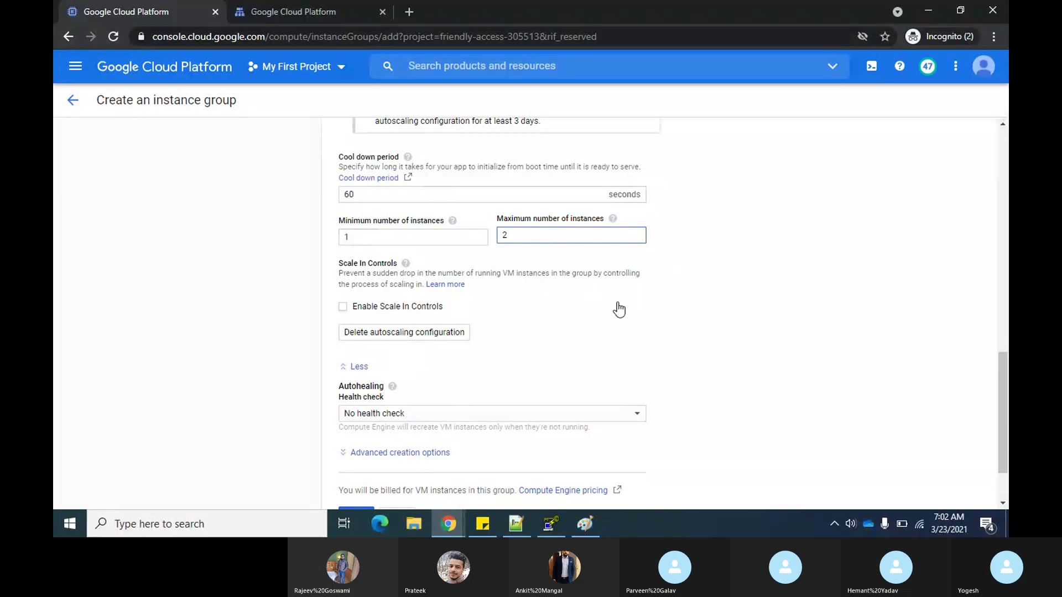
Create a new autohealing health check named health2 for the instance group, keeping TCP on port 80 and the default health criteria.
scroll(577, 335, "down", 2)
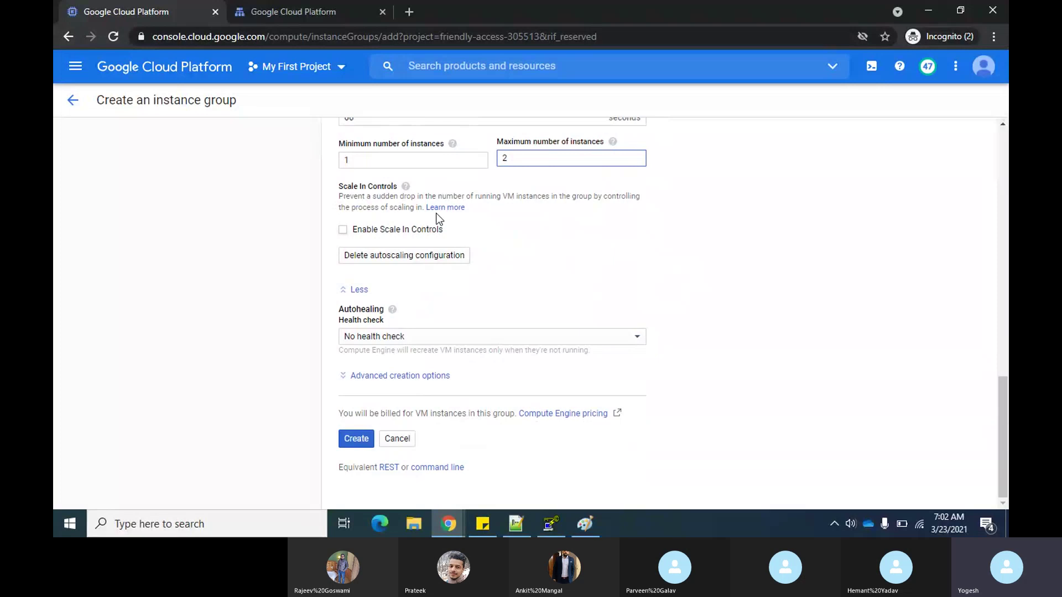
mouse_move(406, 186)
left_click(617, 340)
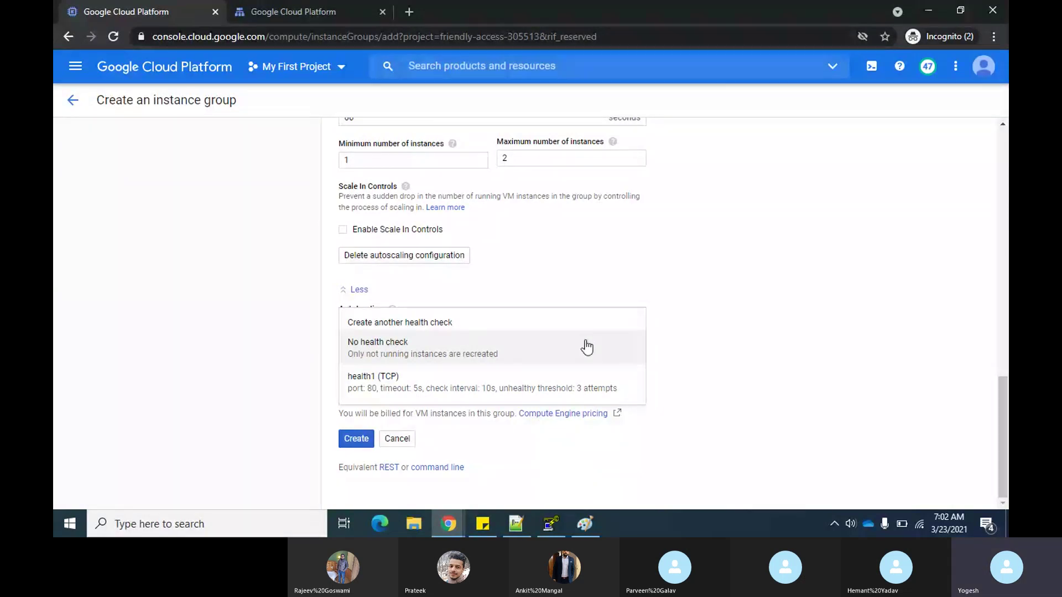
left_click(424, 322)
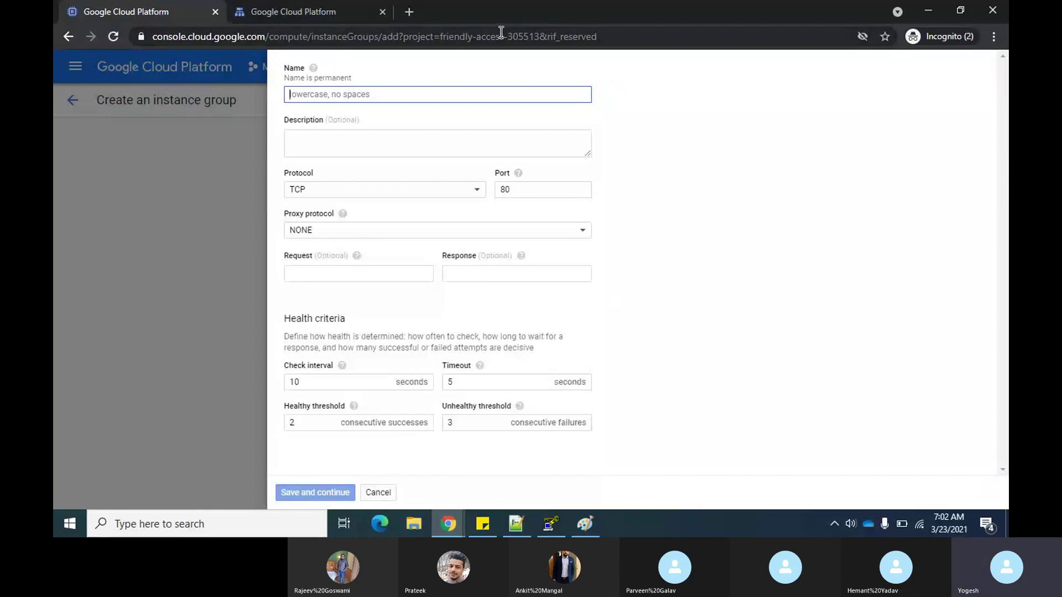
type("health2")
left_click(729, 250)
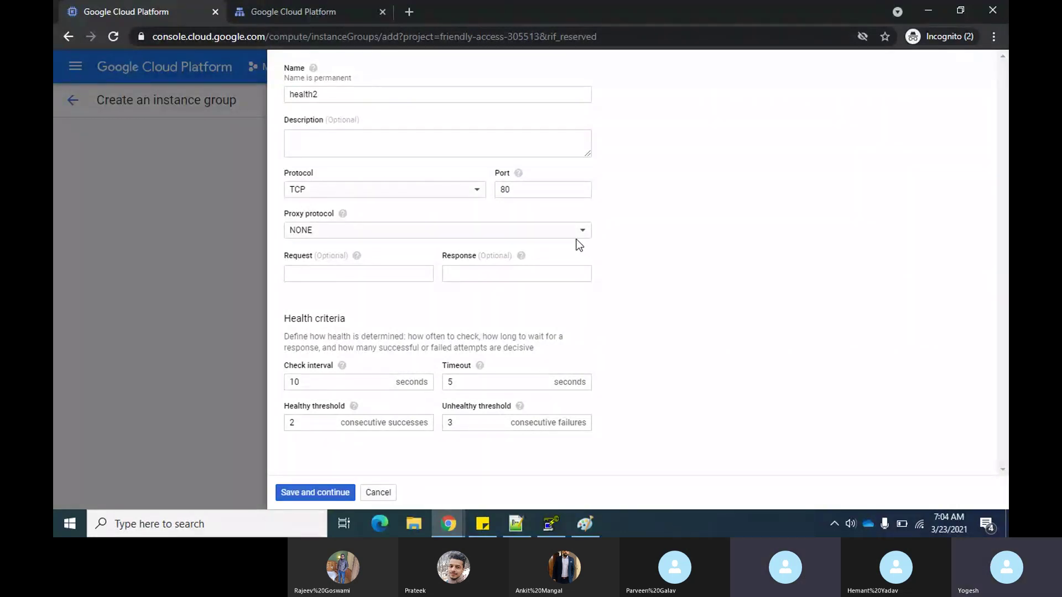
left_click(305, 496)
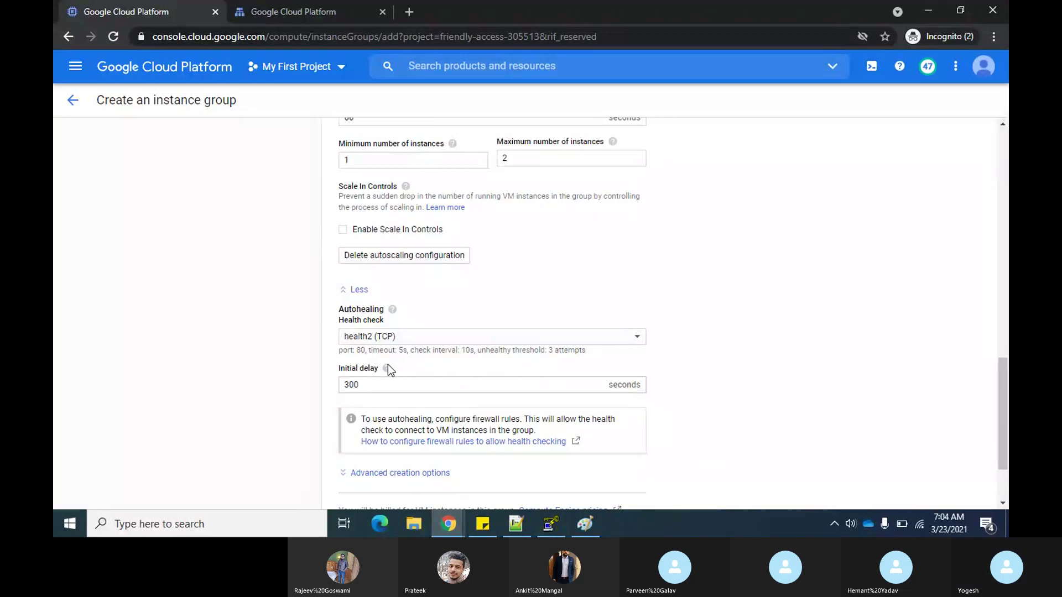
Set the autohealing initial delay to 120 seconds.
mouse_move(387, 366)
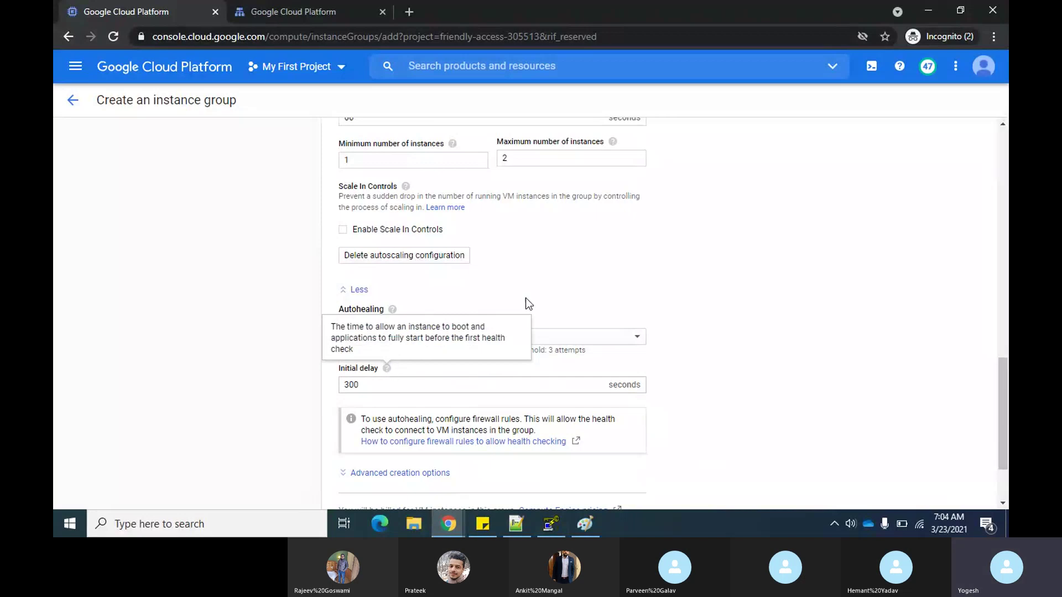
scroll(645, 232, "up", 4)
scroll(644, 231, "up", 3)
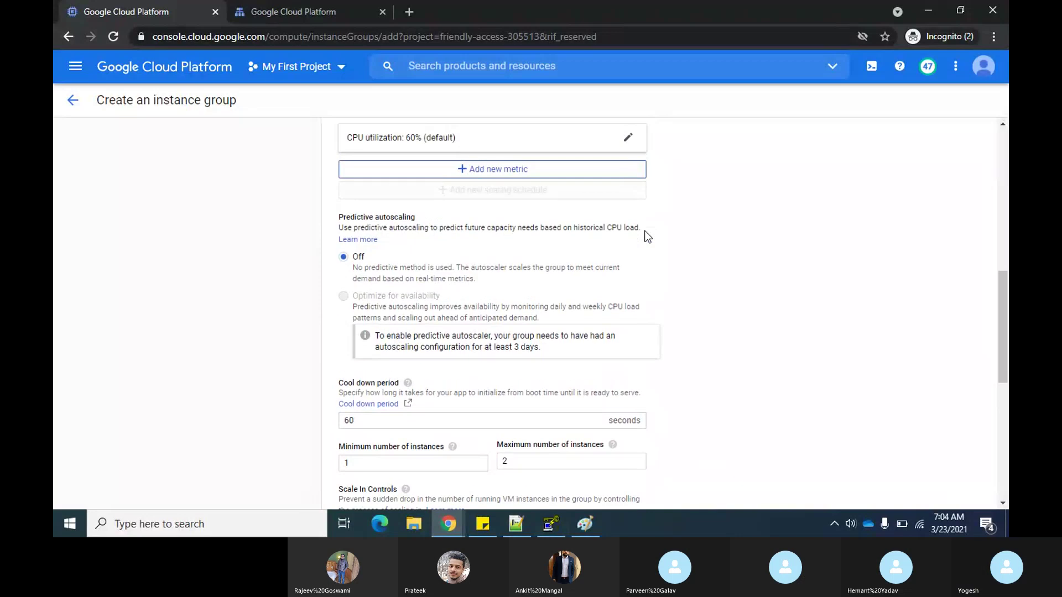
scroll(645, 233, "down", 2)
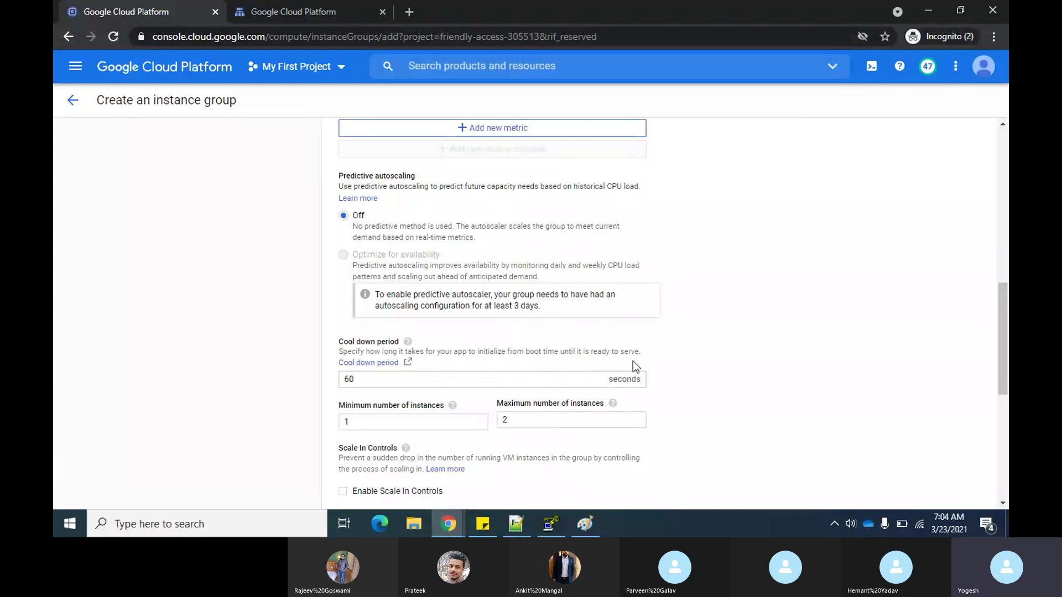
scroll(666, 360, "down", 3)
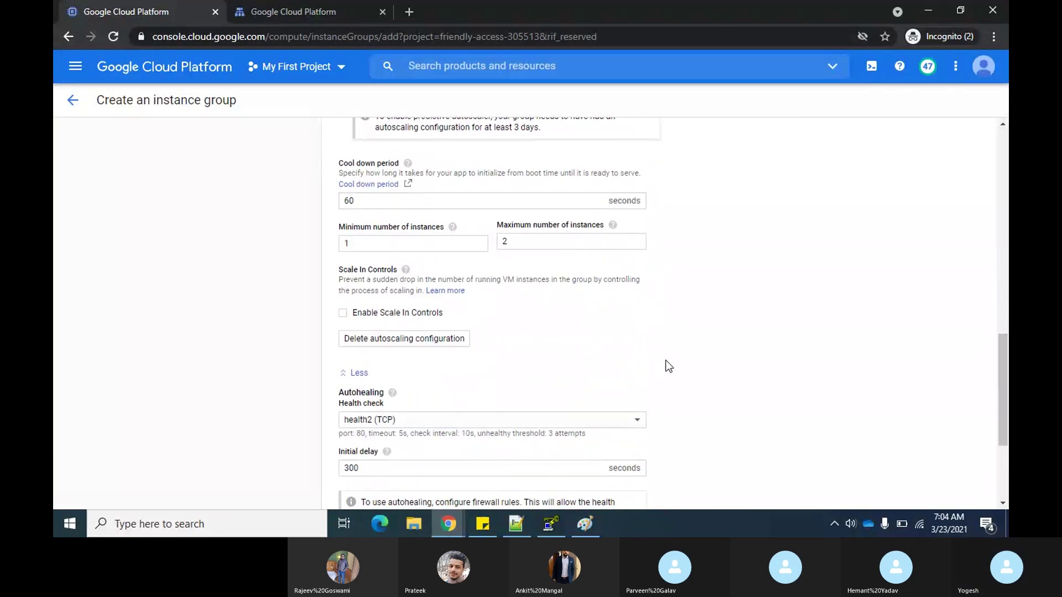
scroll(665, 360, "down", 3)
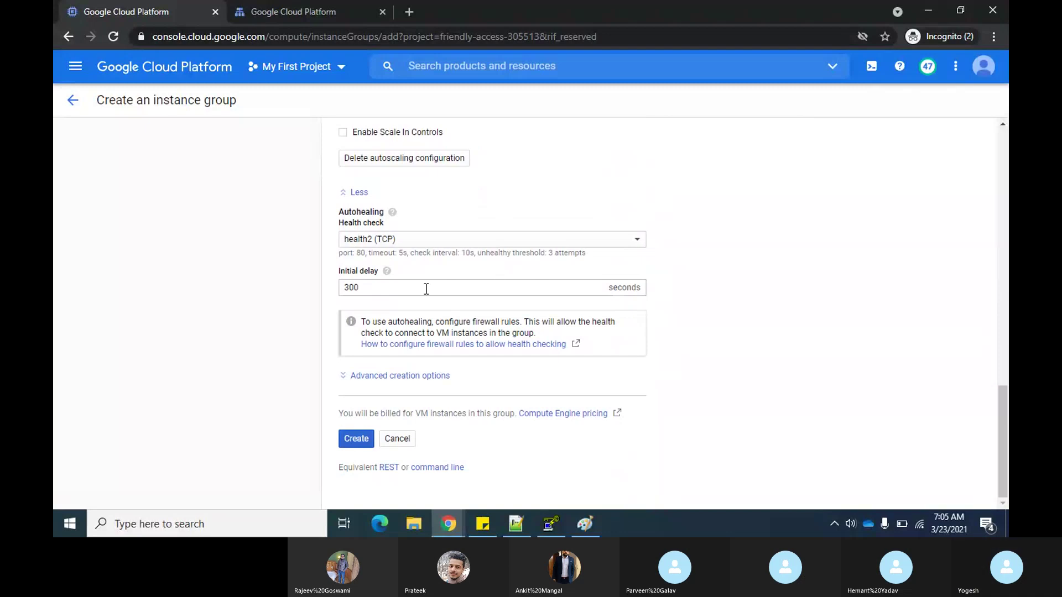
left_click(397, 290)
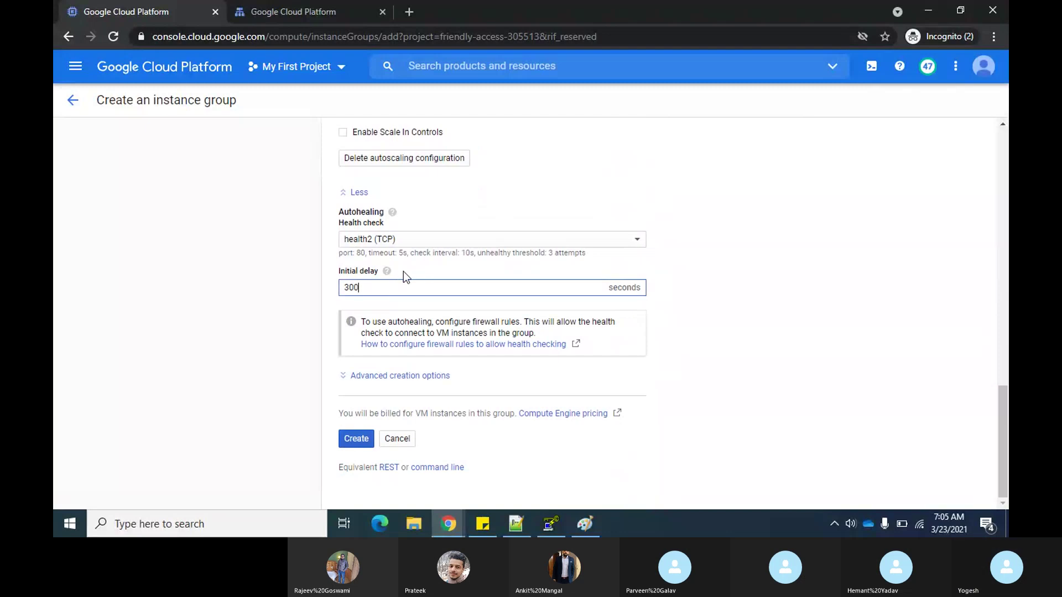
mouse_move(387, 273)
key("BackSpace")
key("BackSpace")
key("BackSpace")
type("120")
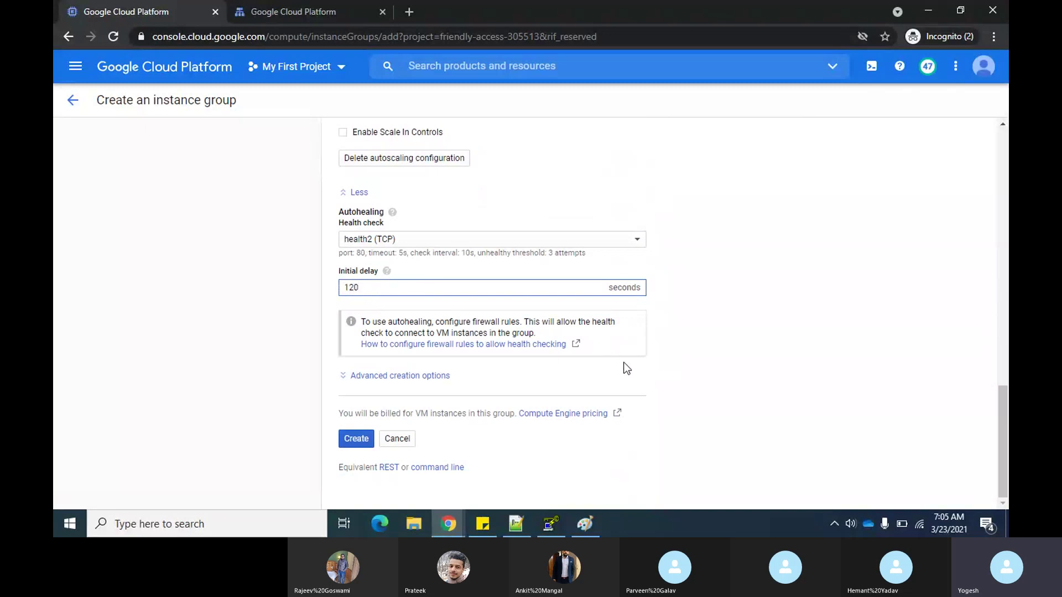
left_click(736, 351)
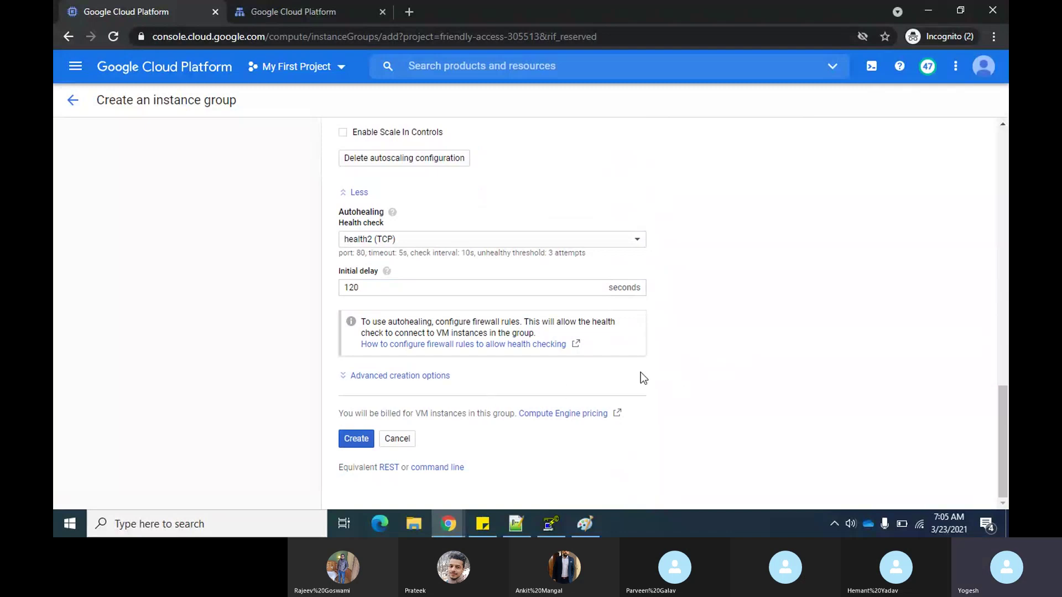
Review the instance group configuration and create the group.
scroll(645, 378, "up", 10)
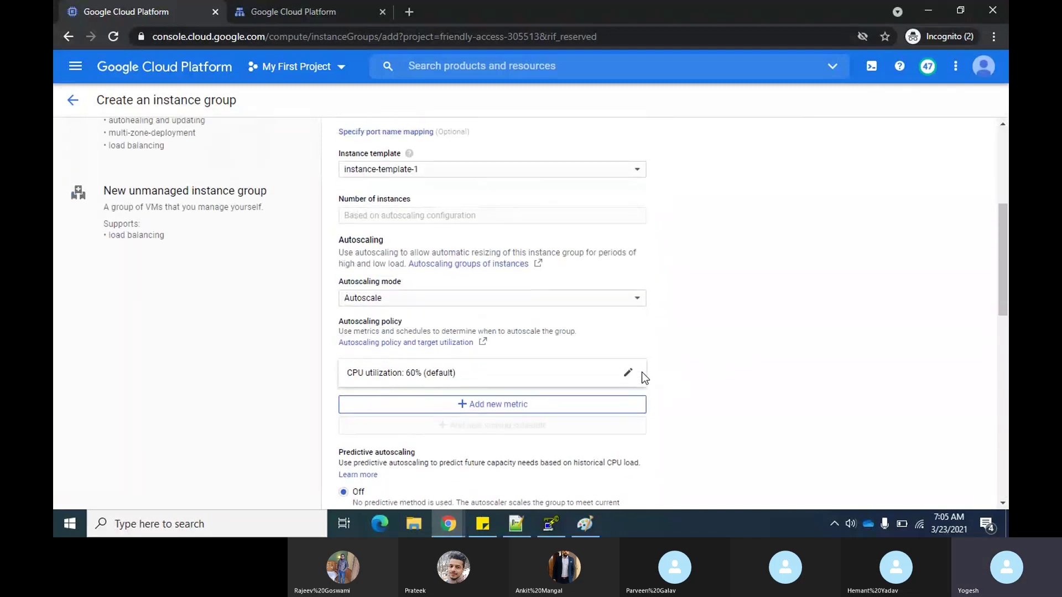
scroll(645, 378, "down", 10)
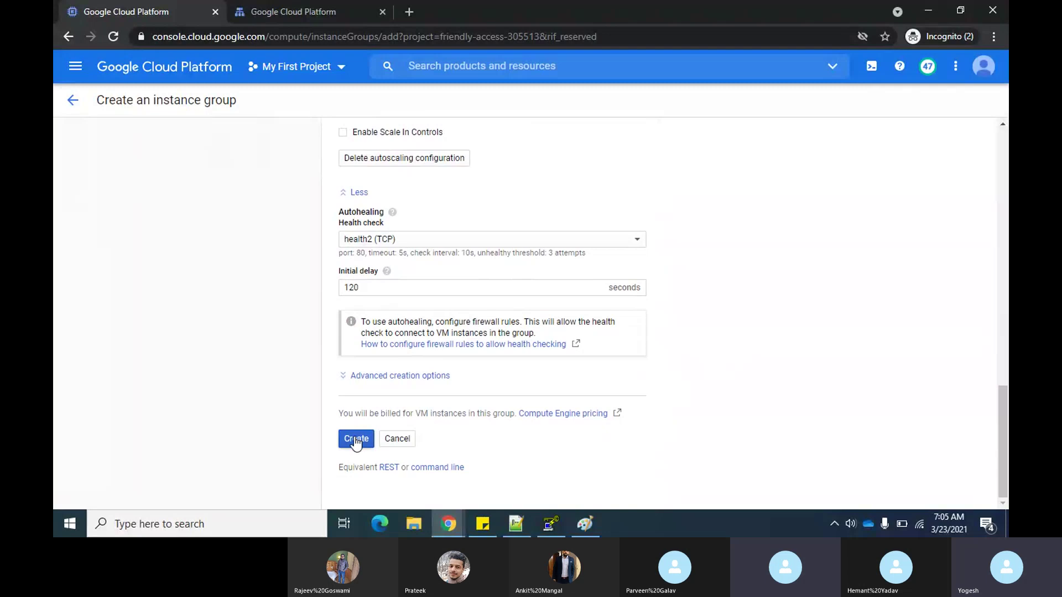
left_click(356, 439)
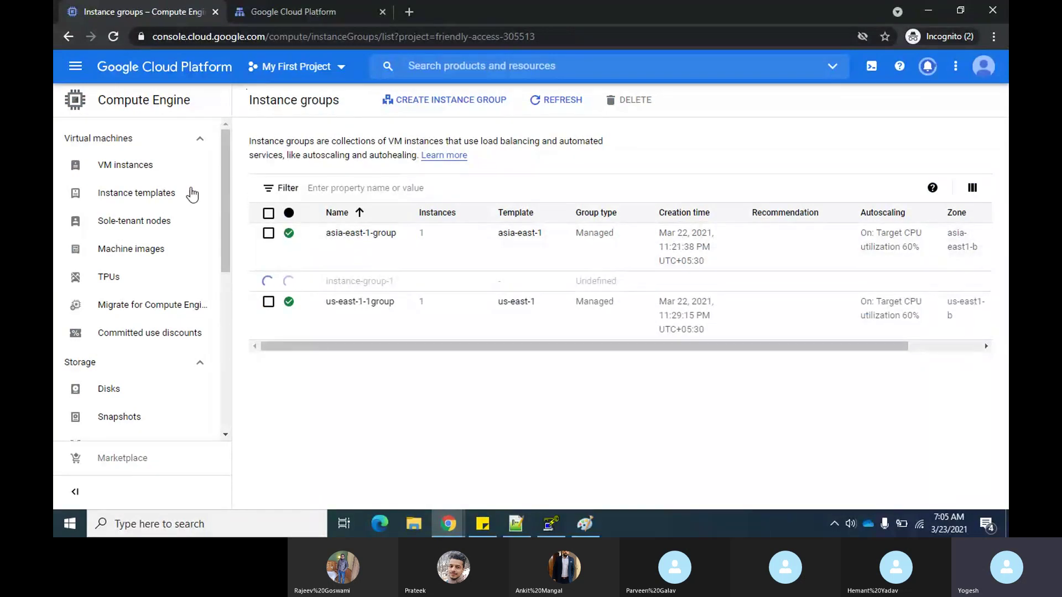
Look at the Compute Engine instance templates list and return to the instance groups list to check the new group.
left_click(126, 193)
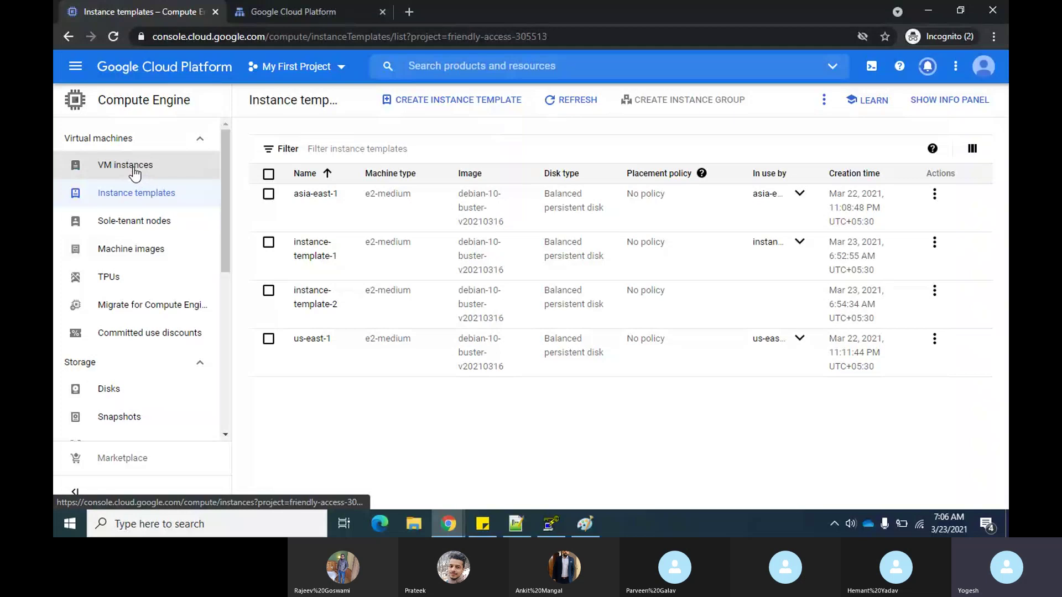
scroll(130, 392, "down", 2)
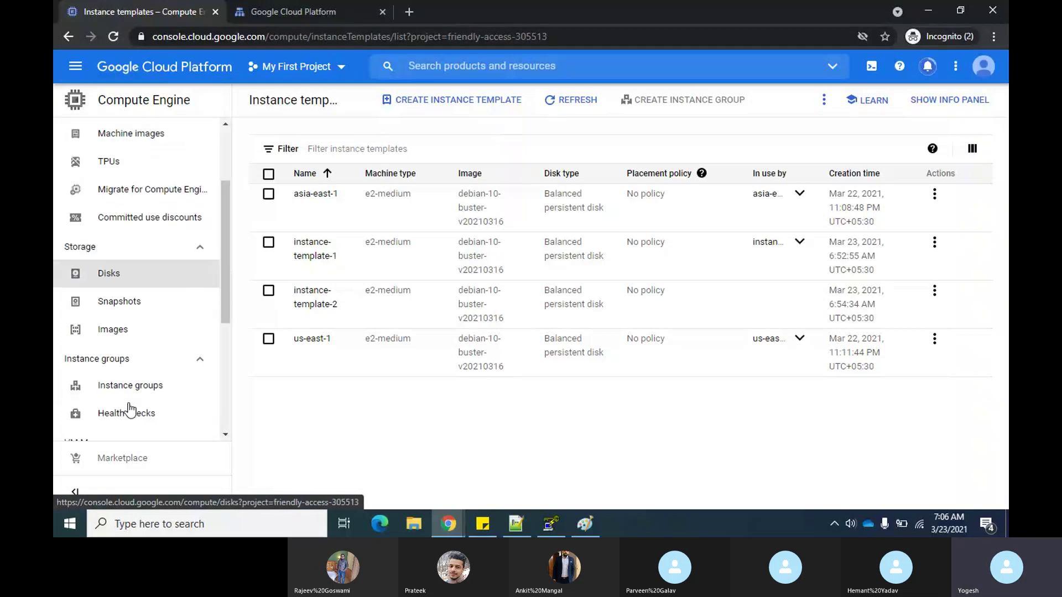
left_click(153, 386)
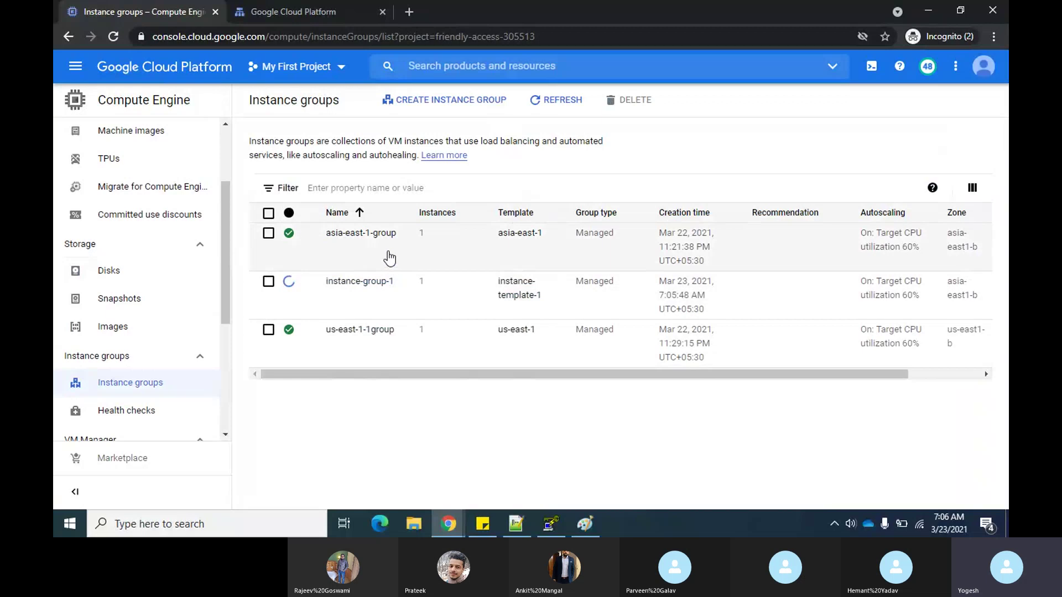
Start creating a load balancer in Network services and choose the HTTP(S) Load Balancing configuration.
left_click(286, 8)
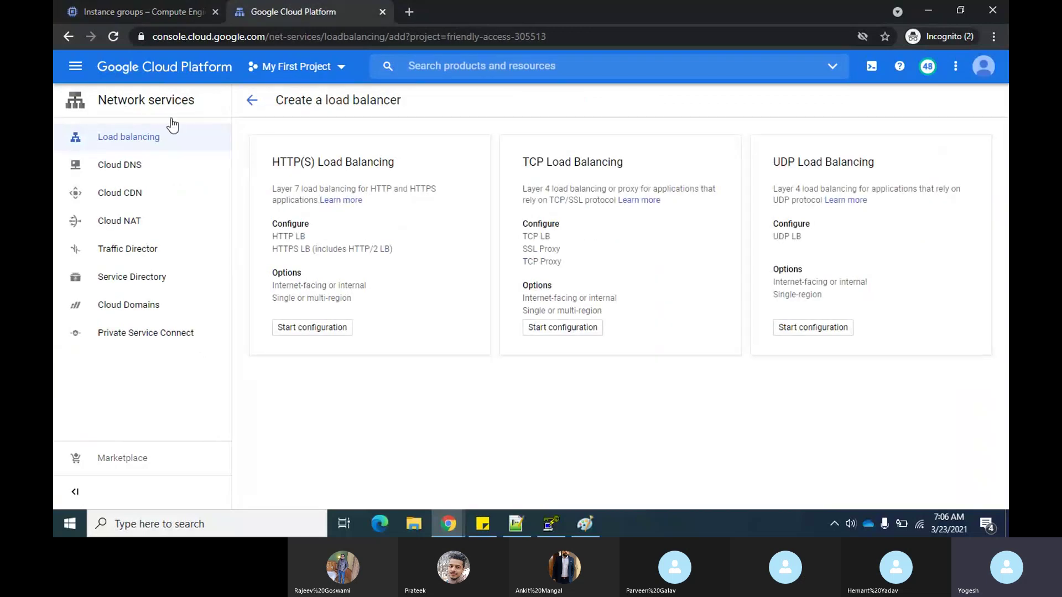
left_click(128, 141)
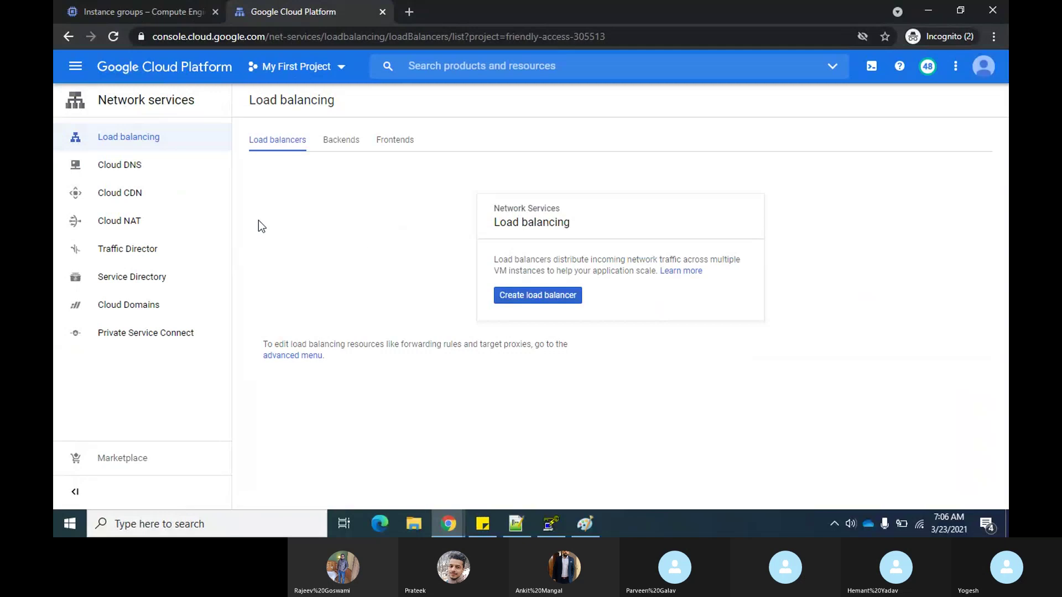
left_click(542, 297)
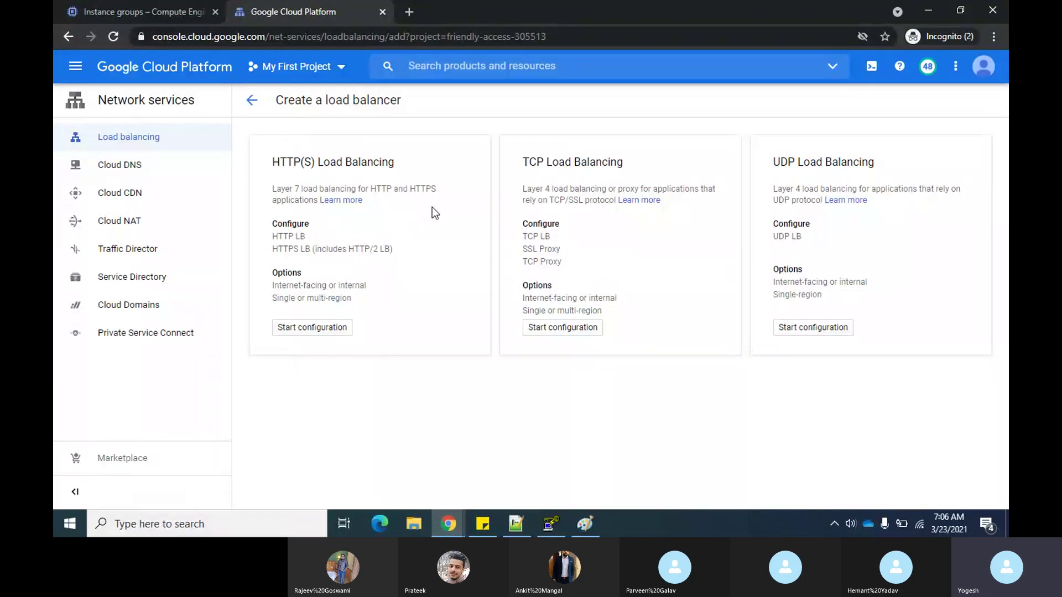
left_click(314, 329)
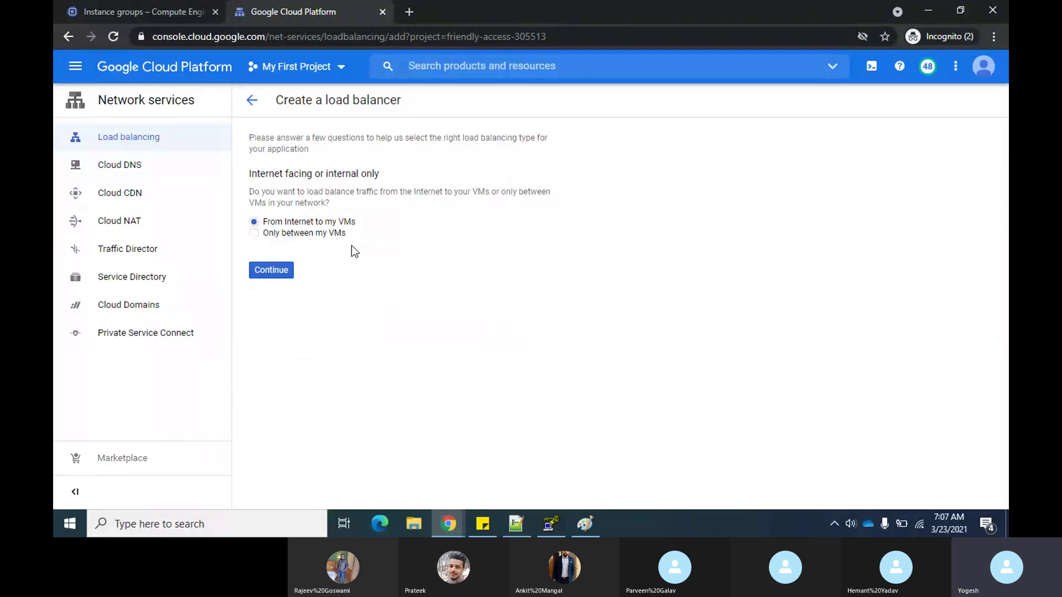
Consult the external load balancer in the Paint diagram and, back in Chrome, continue with traffic from Internet to my VMs.
left_click(576, 526)
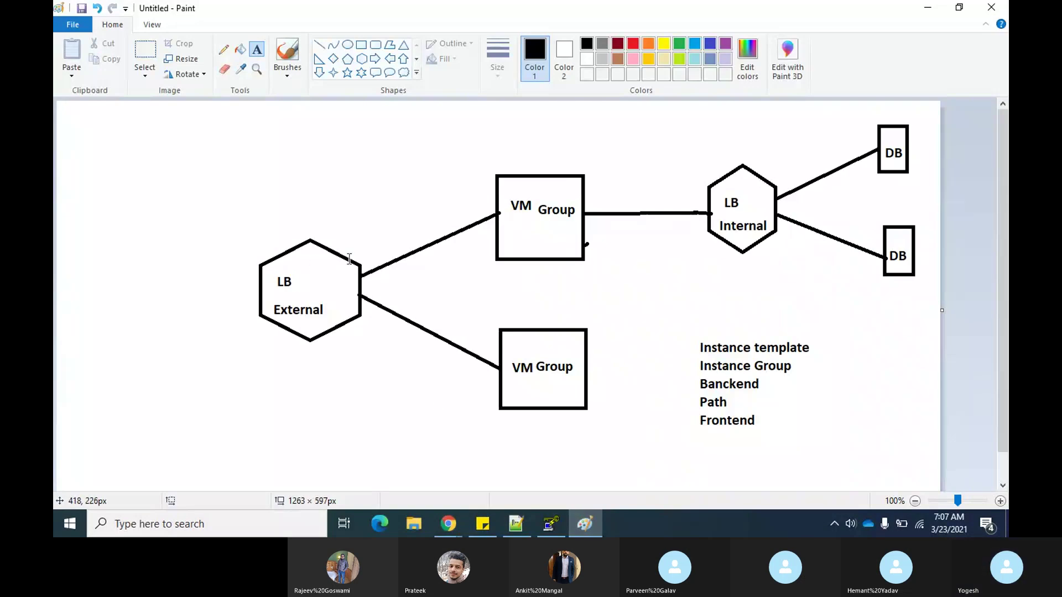
key("alt+Tab")
left_click(289, 266)
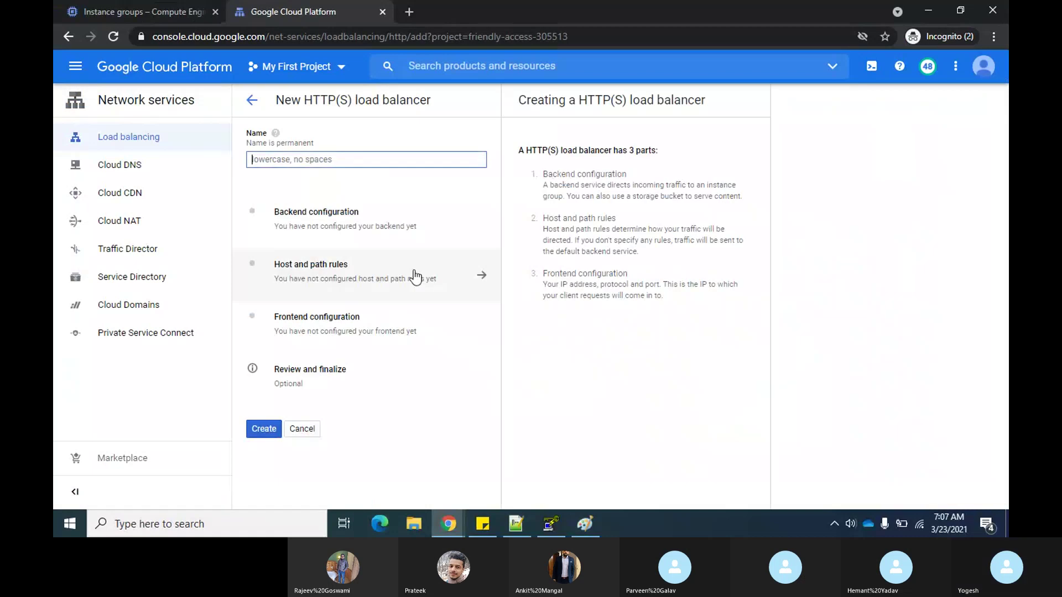
Name the HTTP(S) load balancer testglb and try to create it before configuring its backend, path rules and frontend.
type("test")
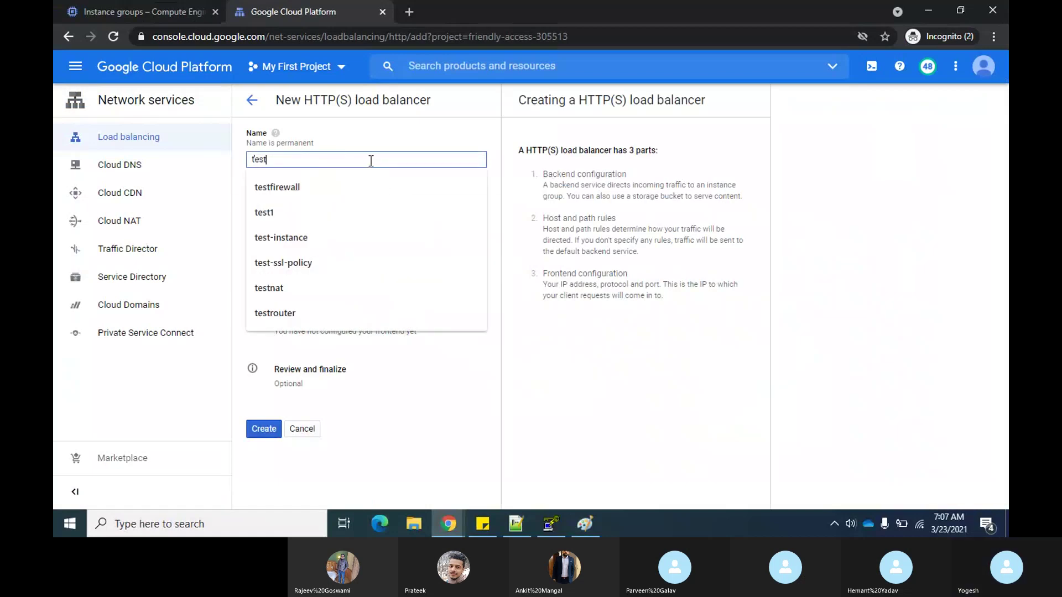
type("glb")
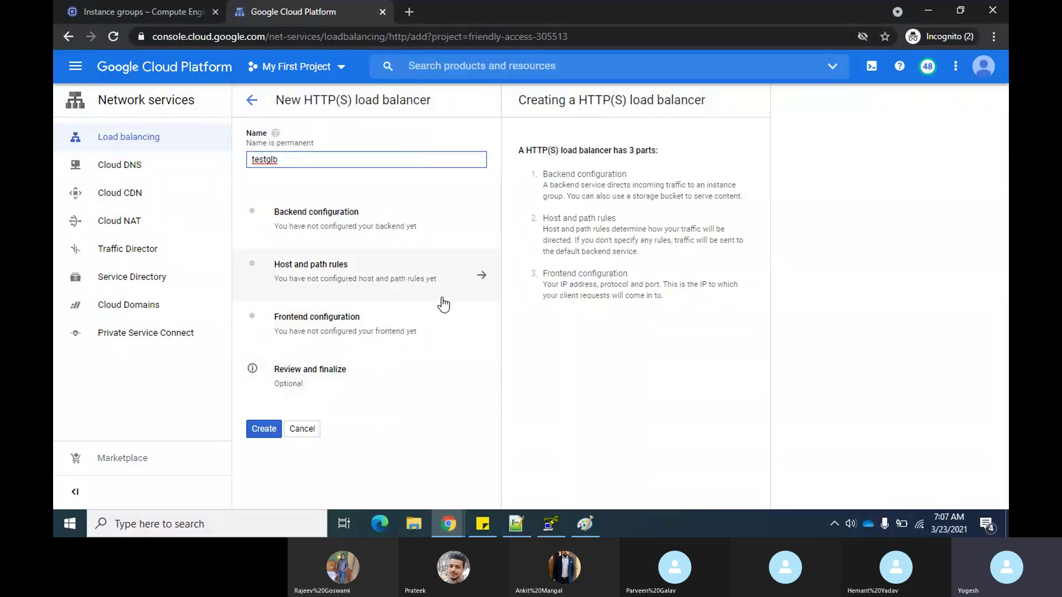
left_click(264, 433)
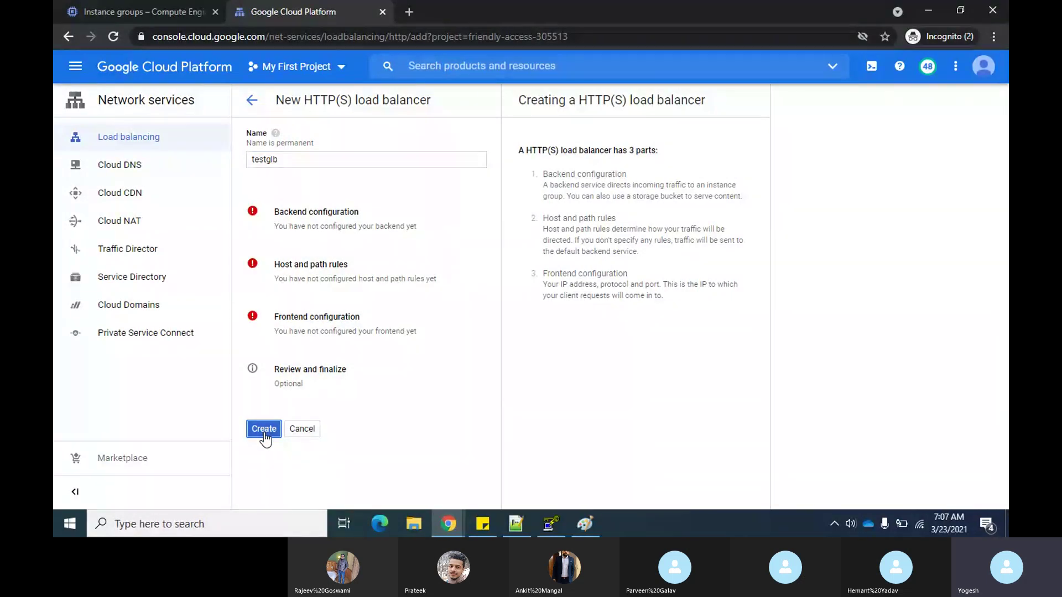
Open the load balancer's backend configuration, consult the list of components in the Paint diagram and return to Chrome.
left_click(350, 221)
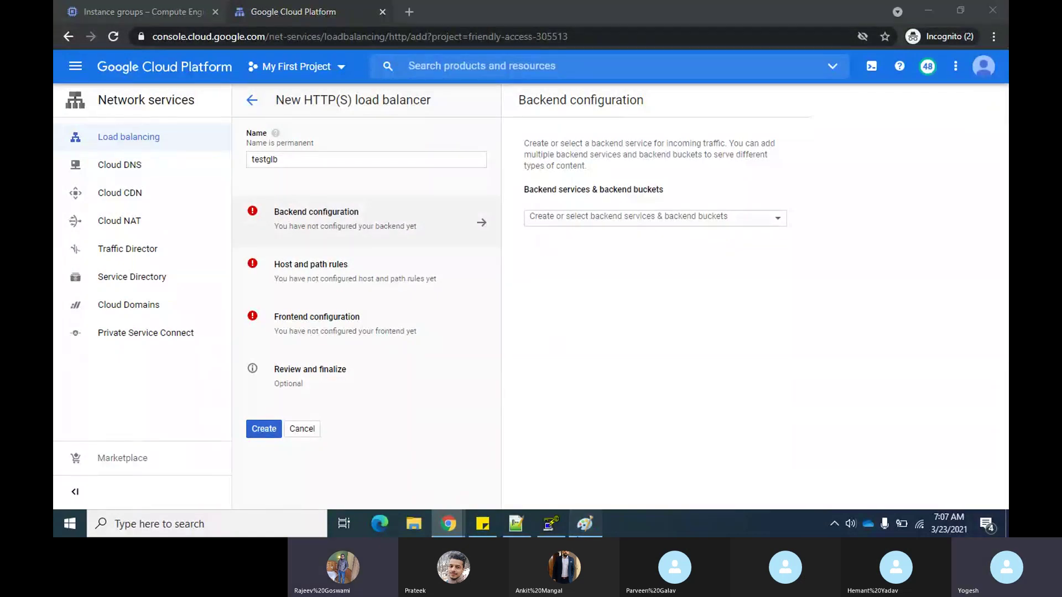
left_click(585, 524)
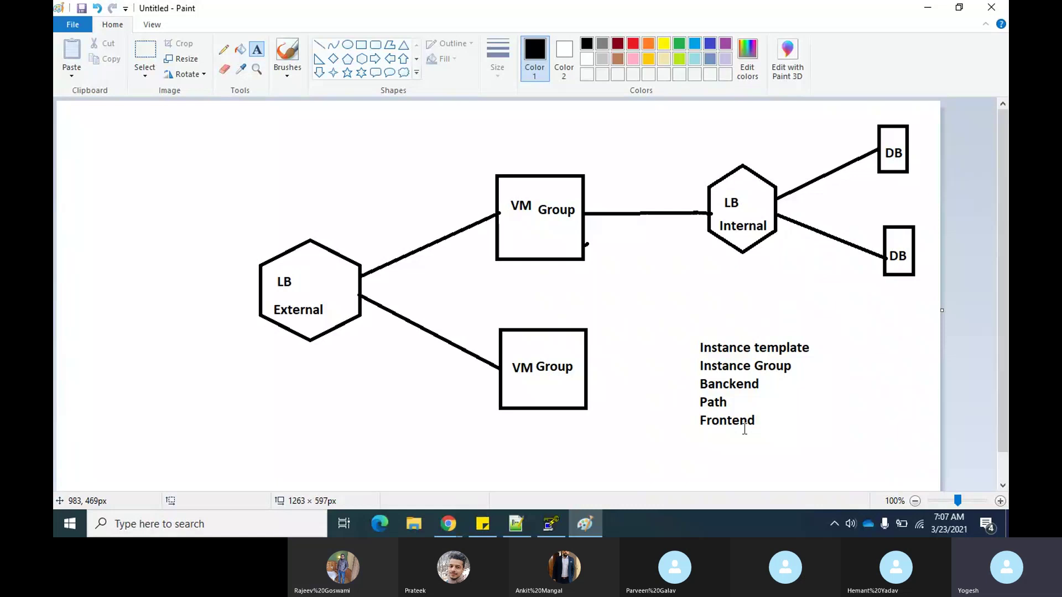
key("alt+Tab")
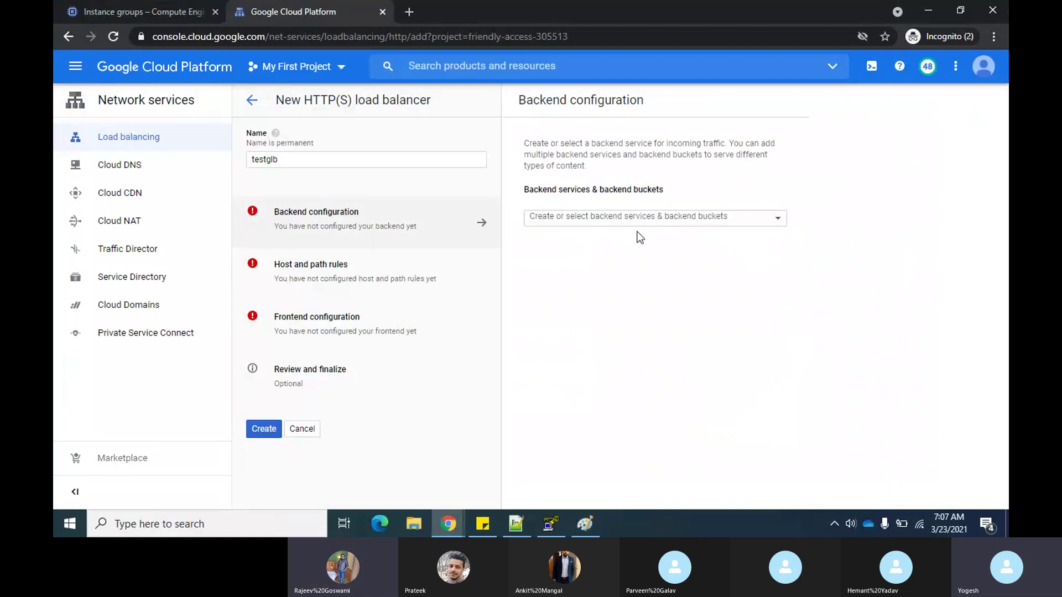
Start creating a backend service for the load balancer and name it test-backend.
left_click(777, 219)
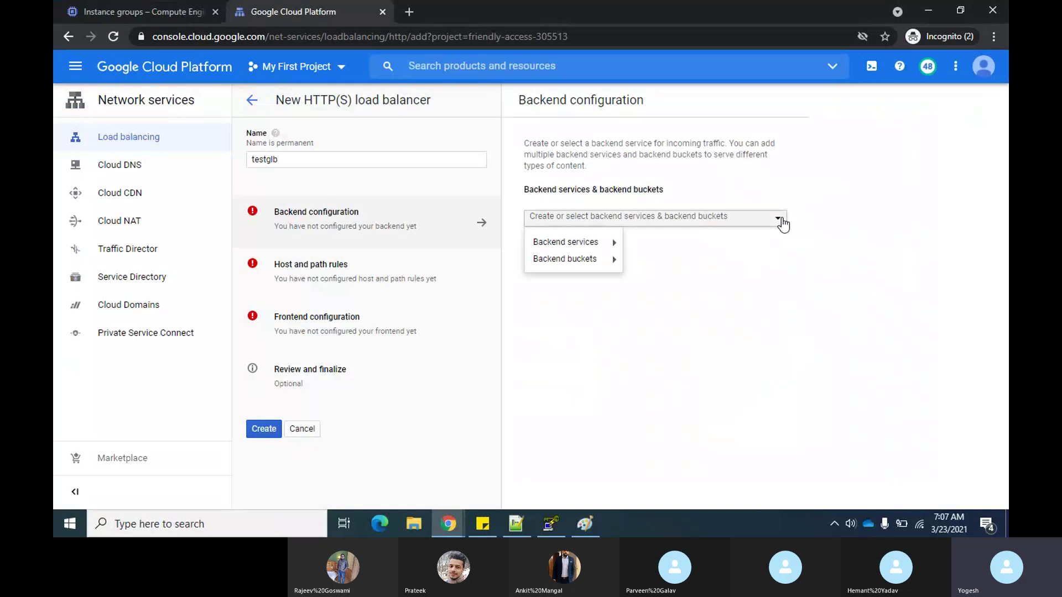
mouse_move(568, 267)
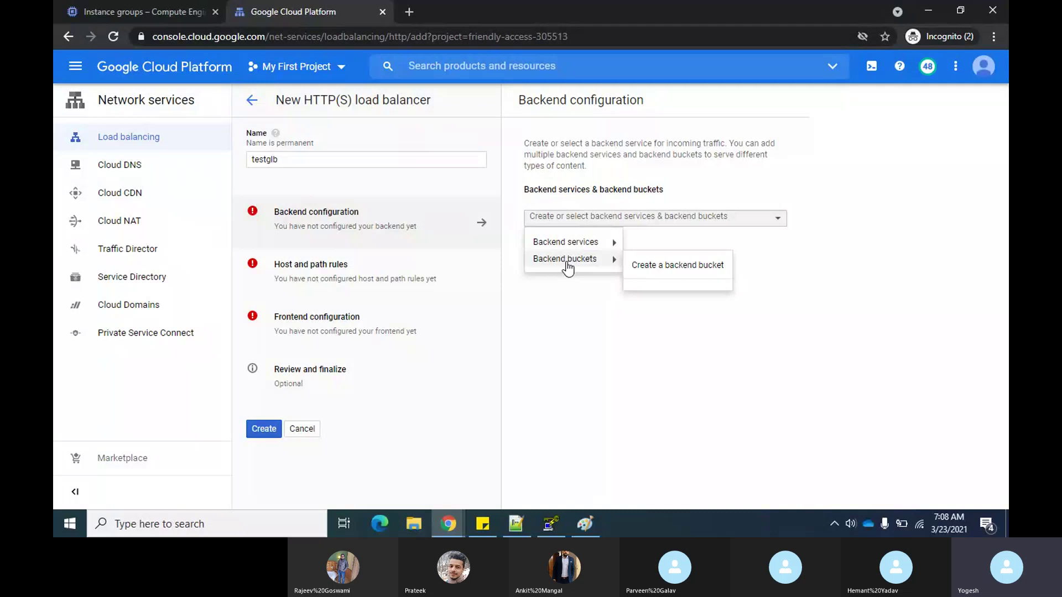
mouse_move(561, 241)
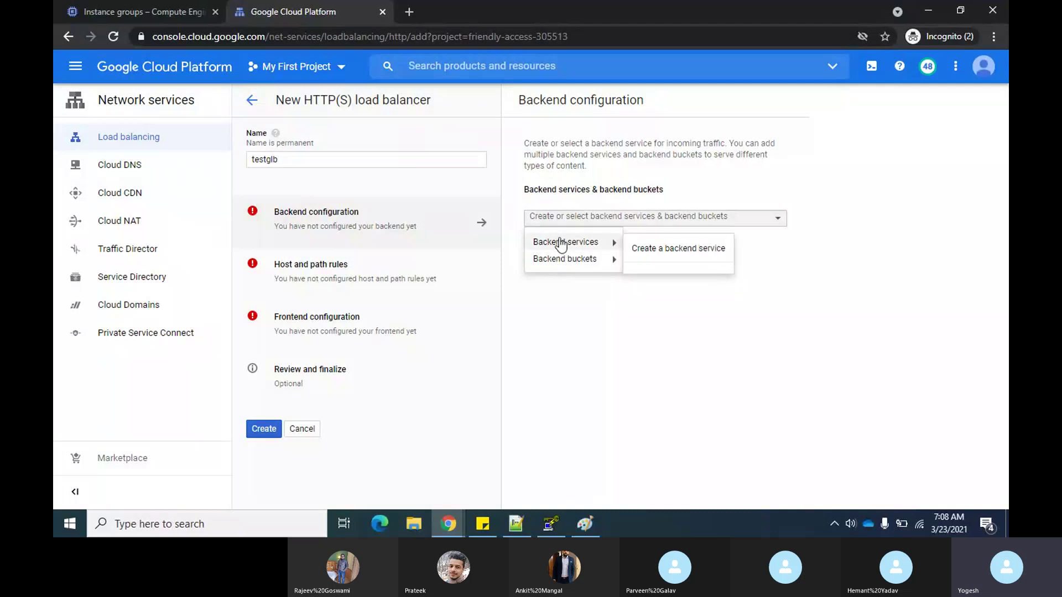
left_click(689, 253)
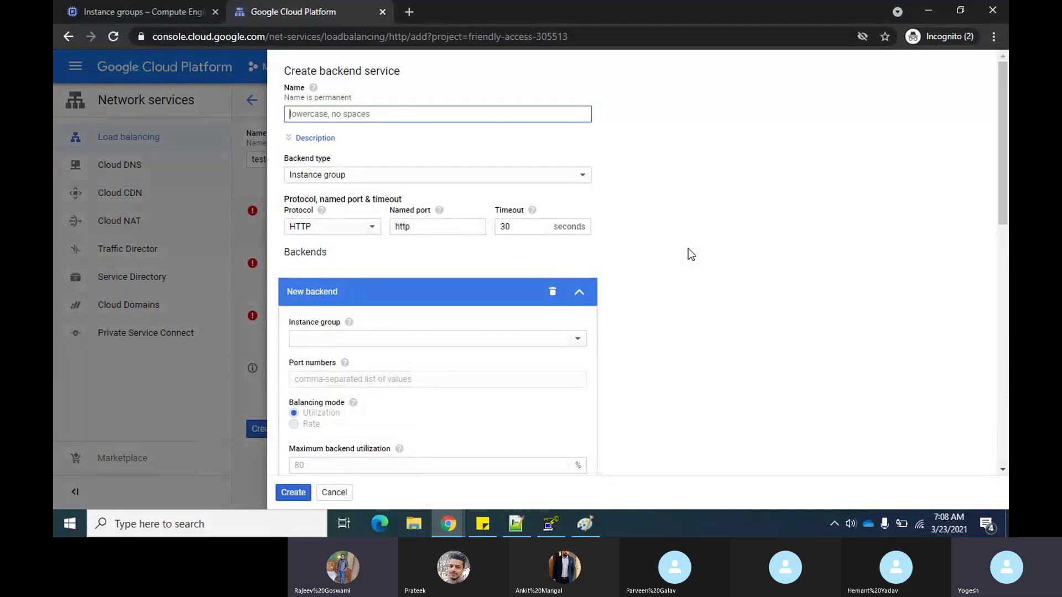
type("test")
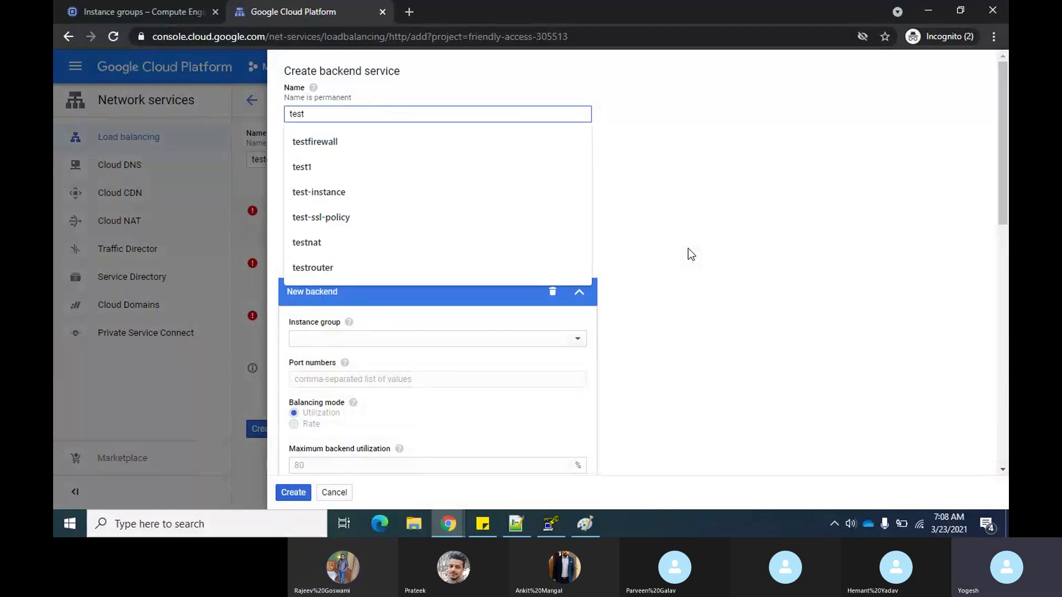
type("-ba")
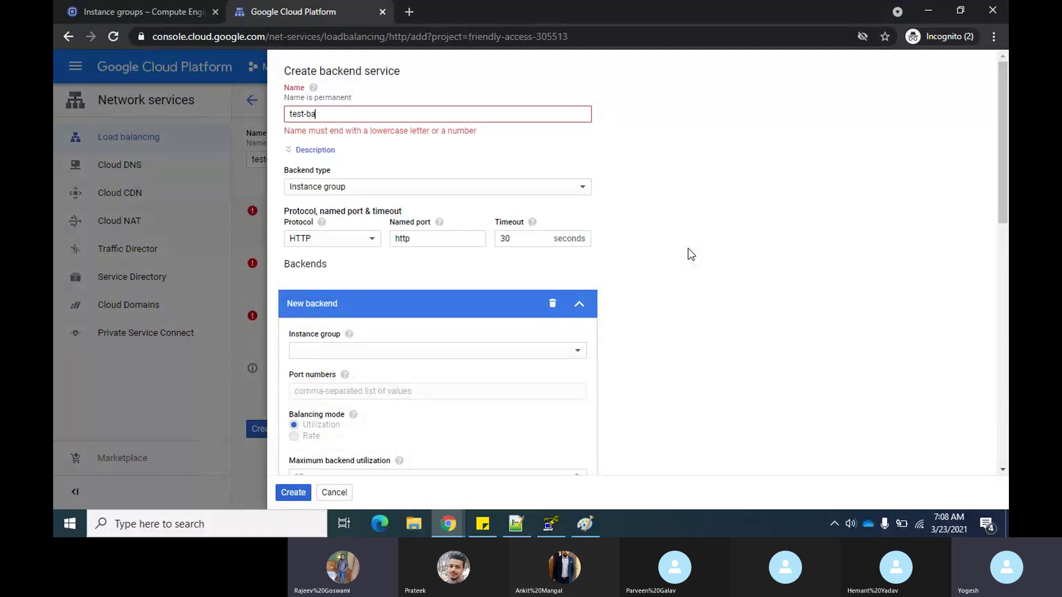
type("ckend")
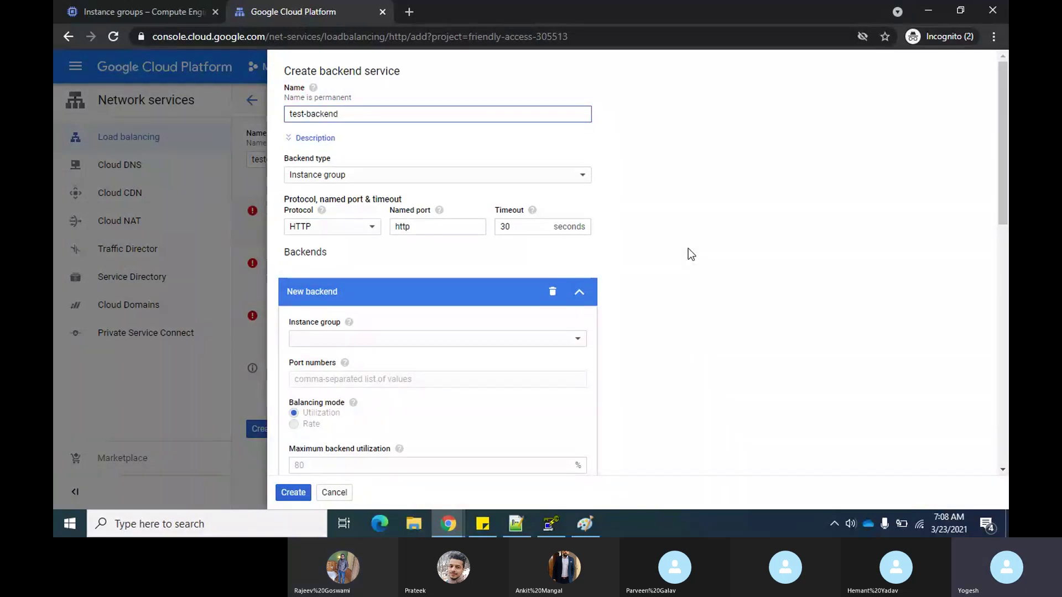
left_click(698, 204)
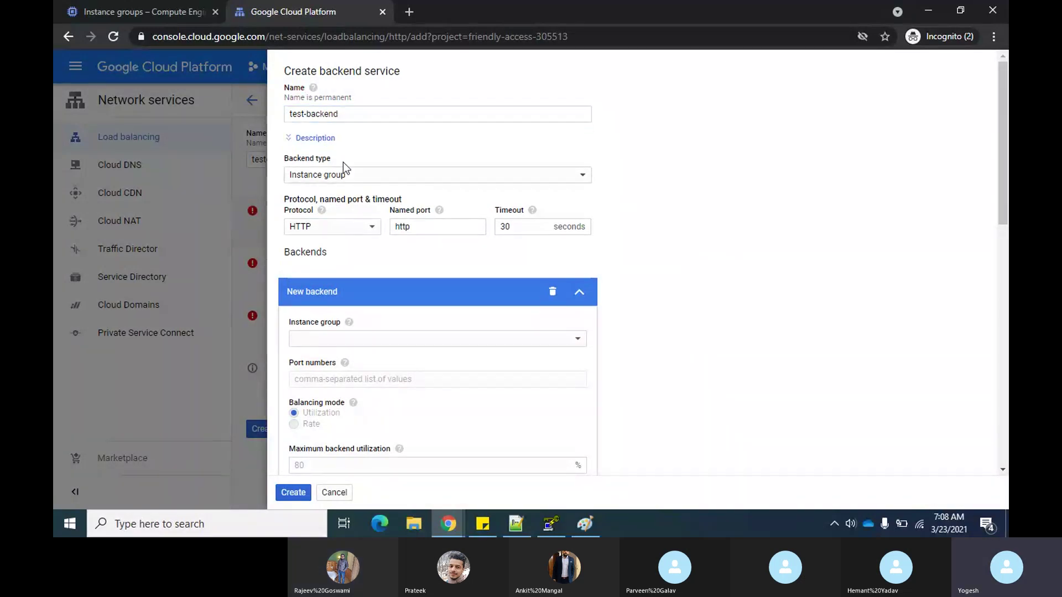
Choose Instance group as the backend type and look over the network endpoint group alternatives.
left_click(577, 176)
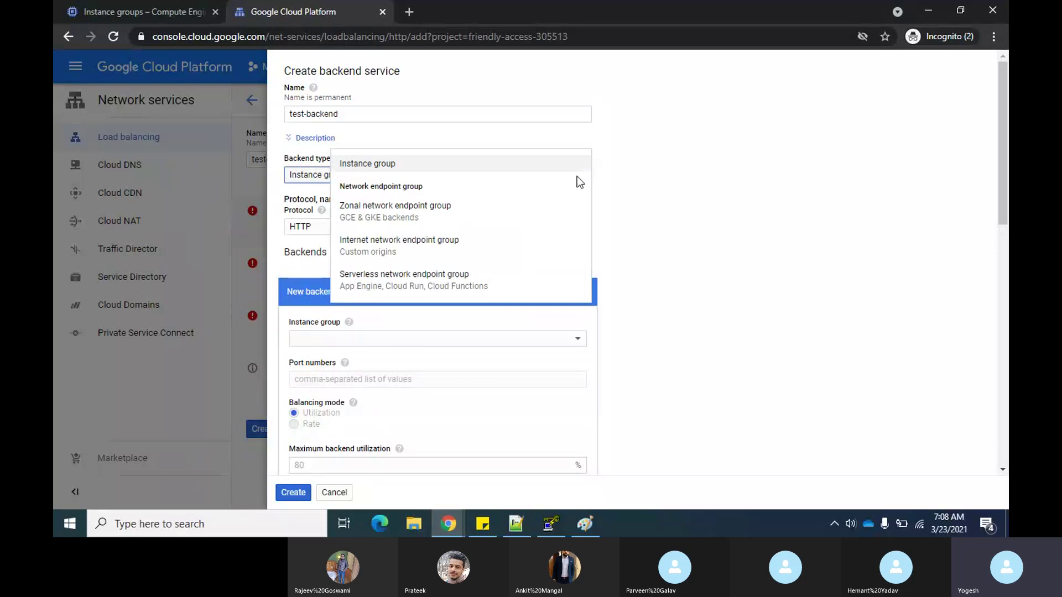
left_click(386, 164)
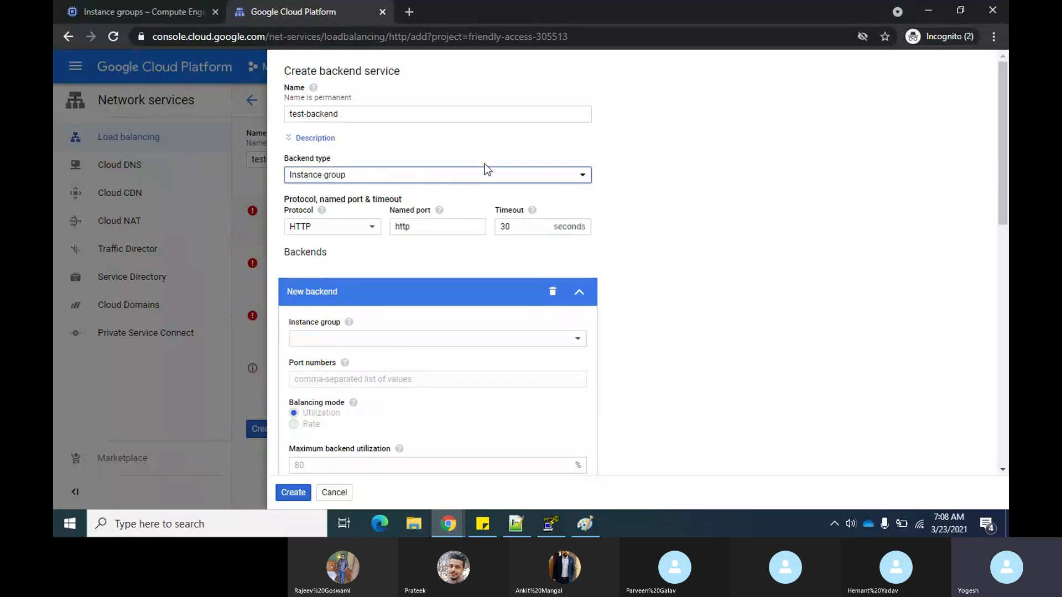
left_click(585, 174)
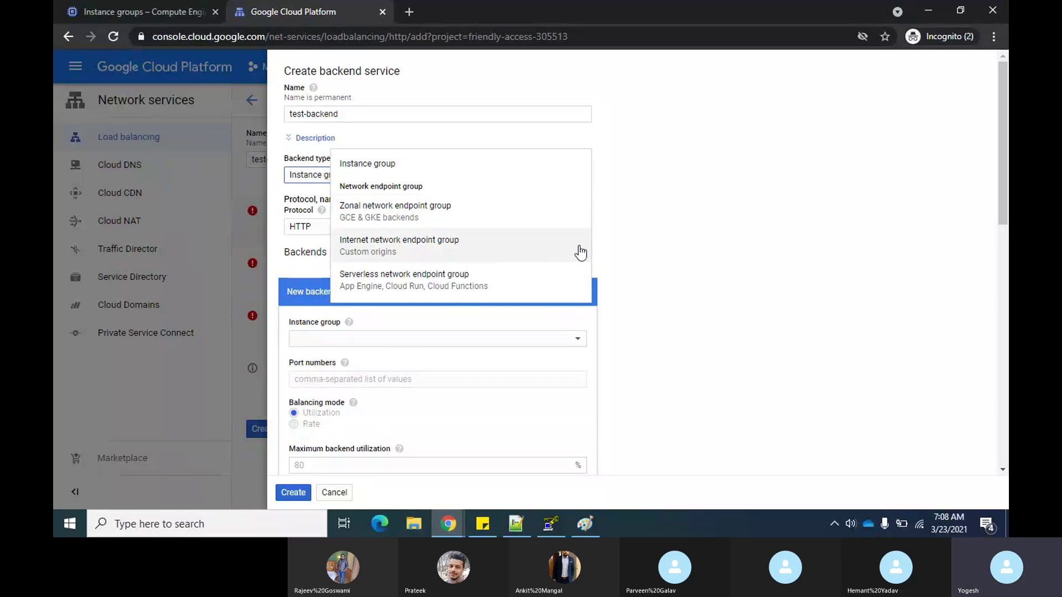
left_click(665, 245)
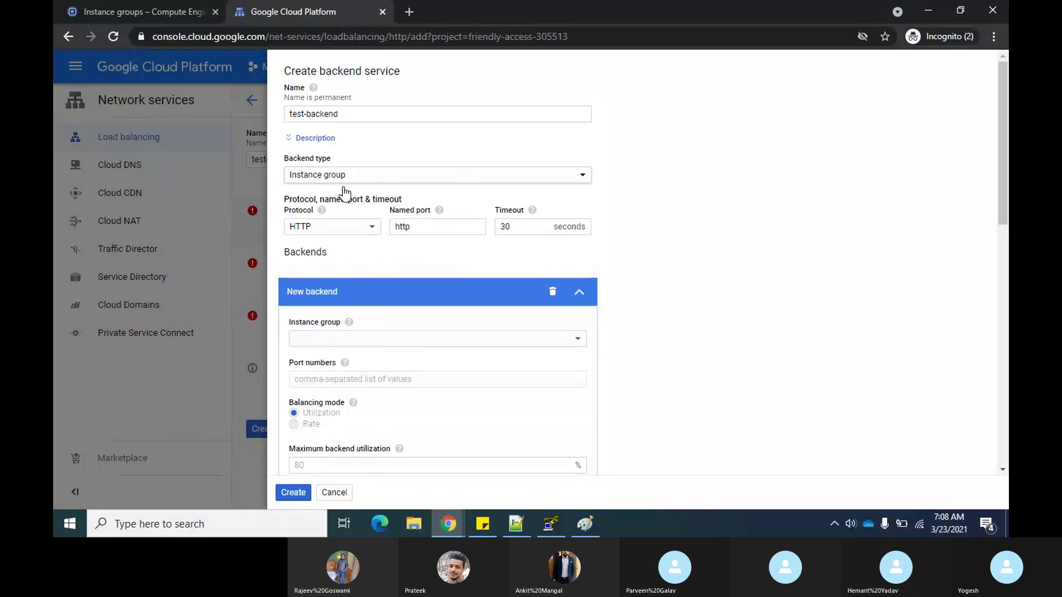
Review the protocol, named port and timeout settings, and select asia-east-1-group (asia-east1-b) as the new backend's instance group.
scroll(668, 231, "down", 1)
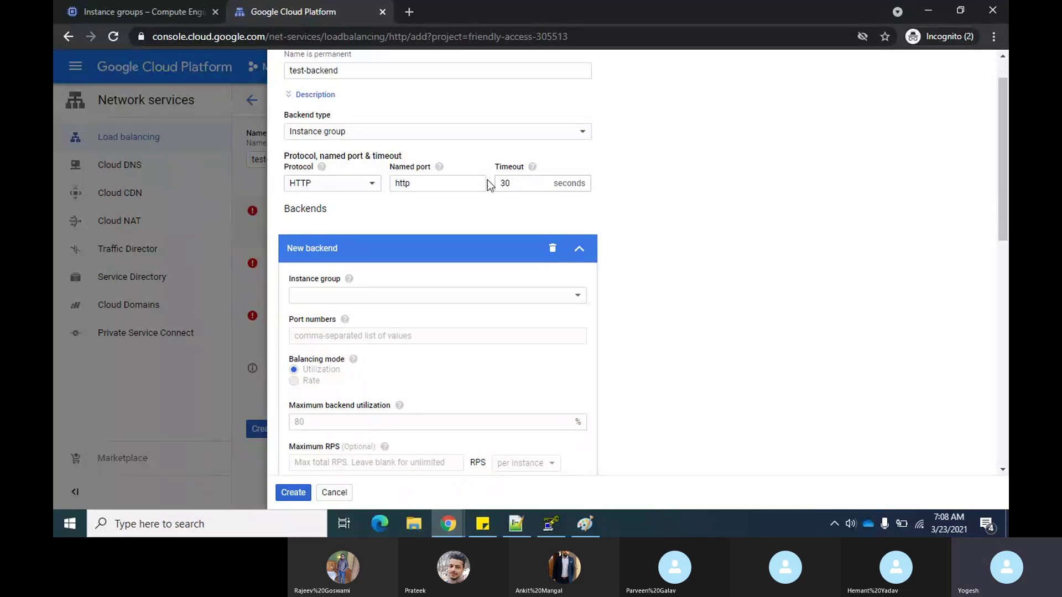
left_click(539, 185)
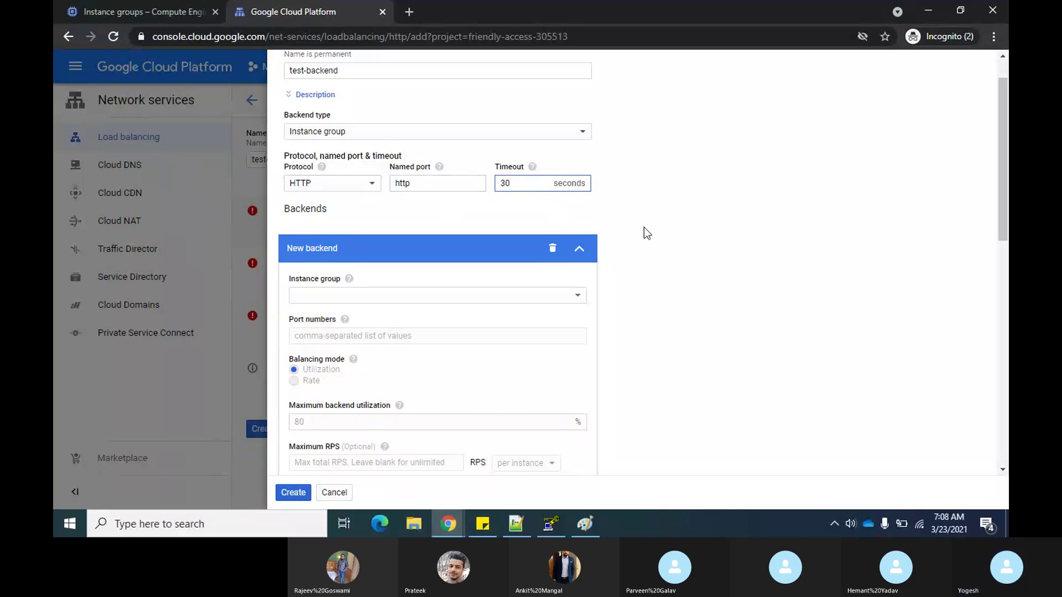
scroll(644, 228, "down", 2)
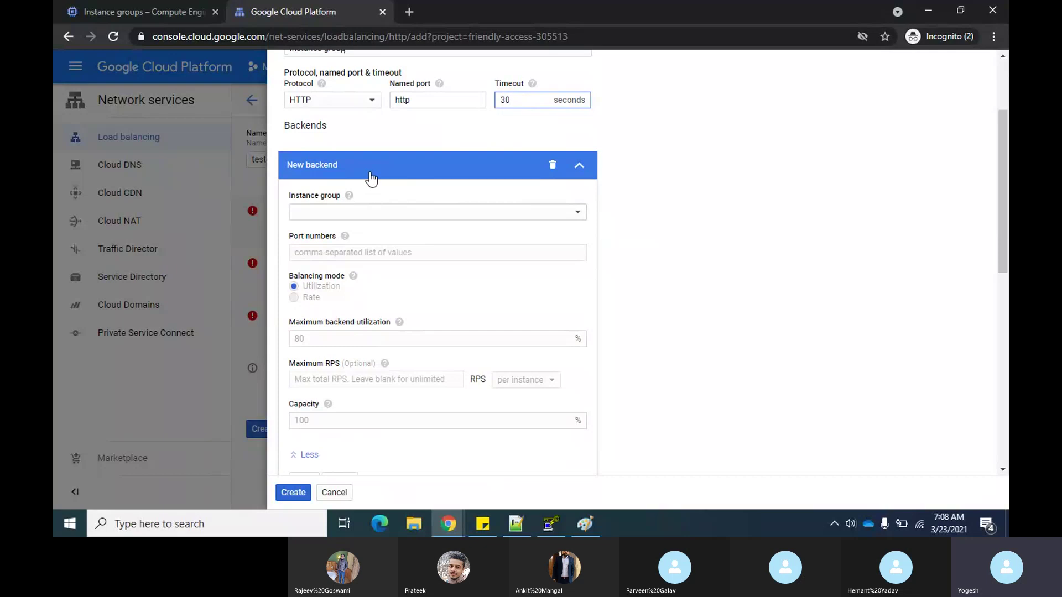
scroll(685, 221, "up", 2)
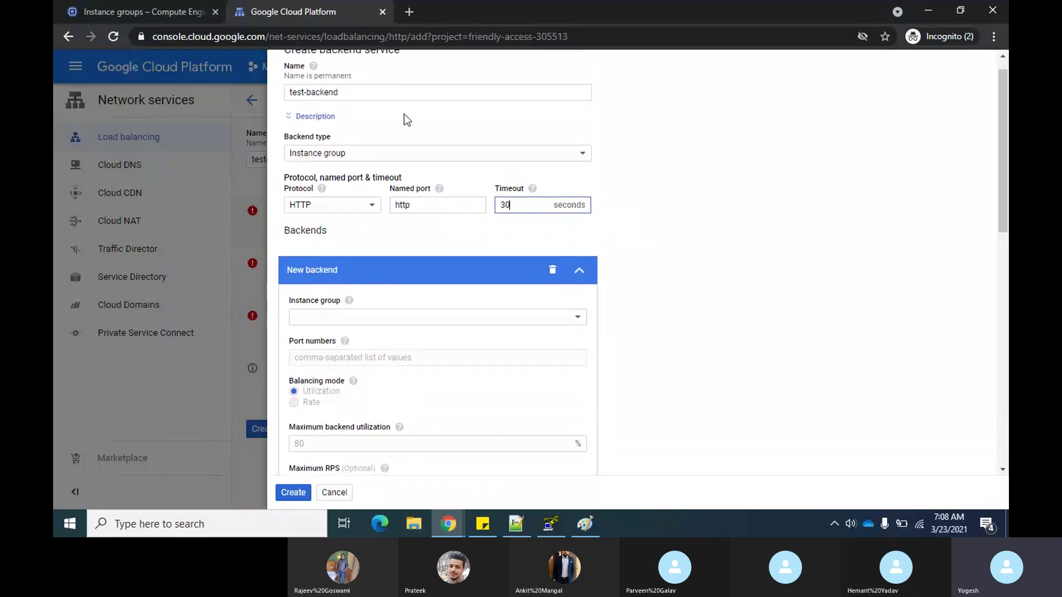
scroll(651, 240, "down", 1)
scroll(651, 243, "down", 1)
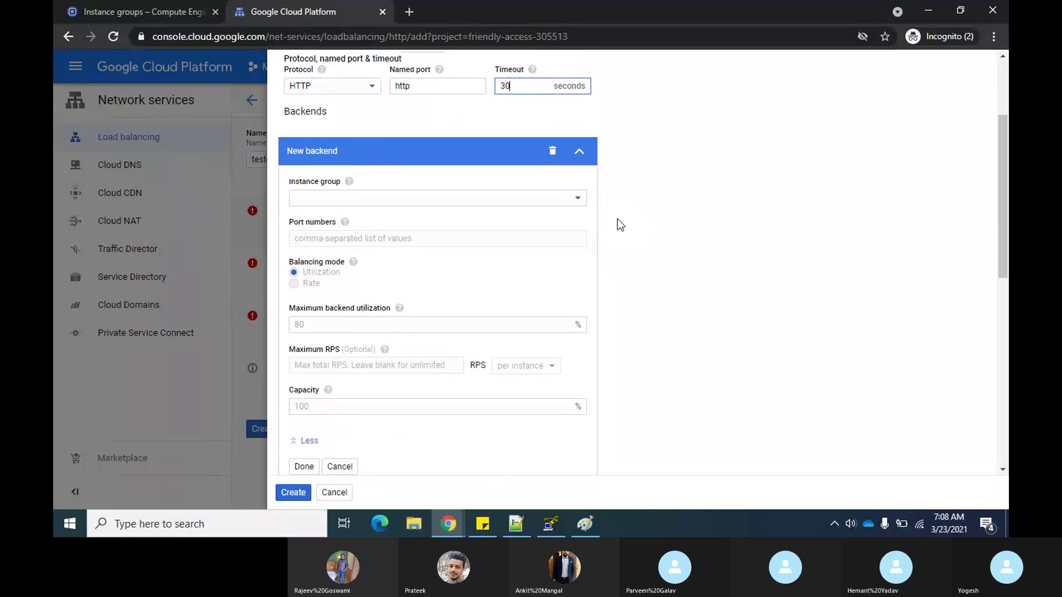
left_click(570, 199)
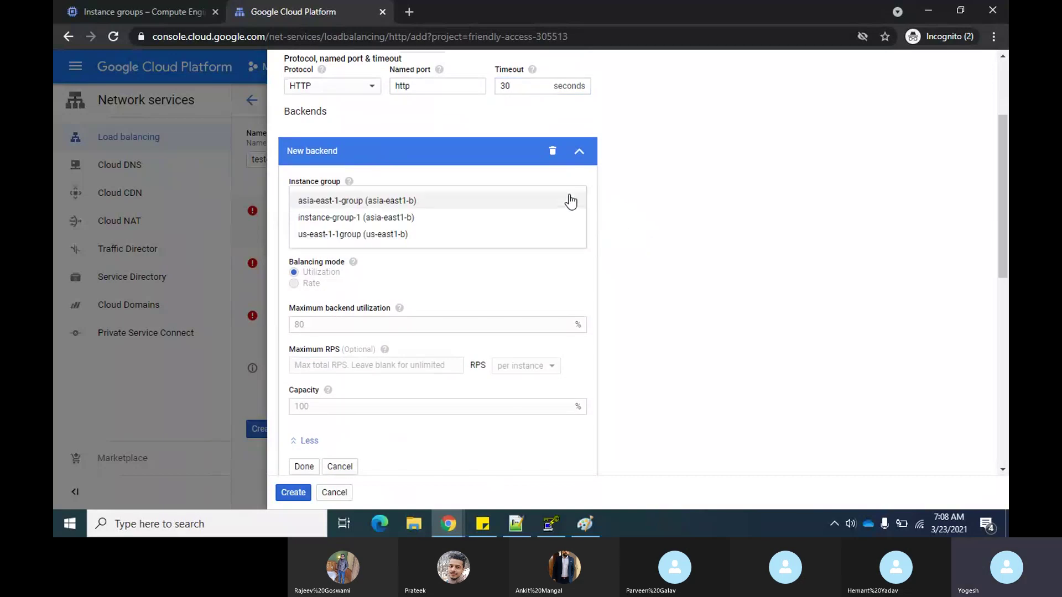
left_click(335, 202)
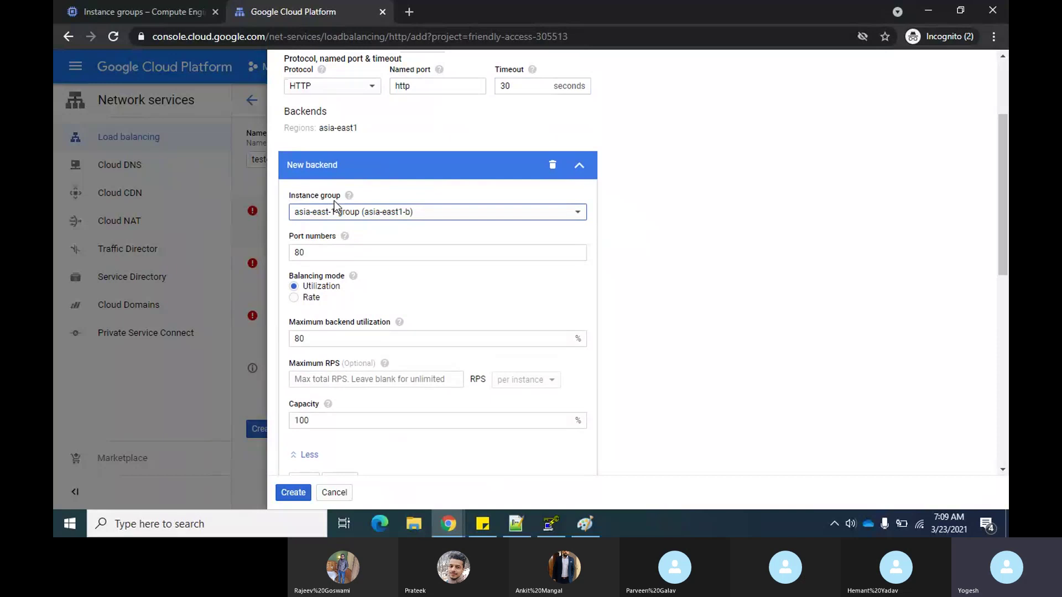
scroll(693, 255, "down", 1)
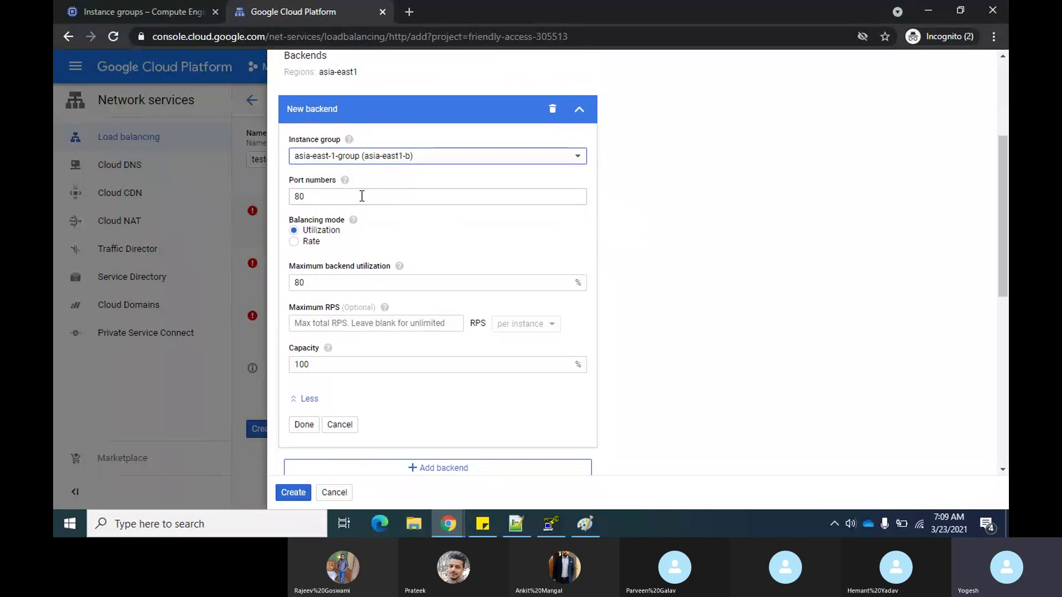
scroll(472, 252, "down", 1)
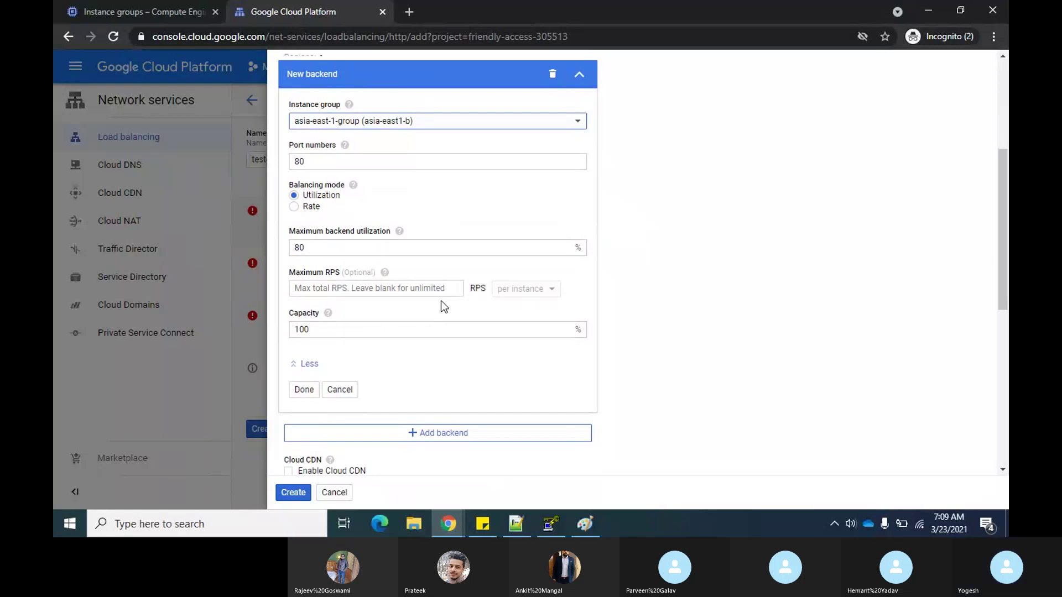
Set the asia-east-1-group backend's balancing mode to Rate with a maximum RPS of 1.
left_click(293, 207)
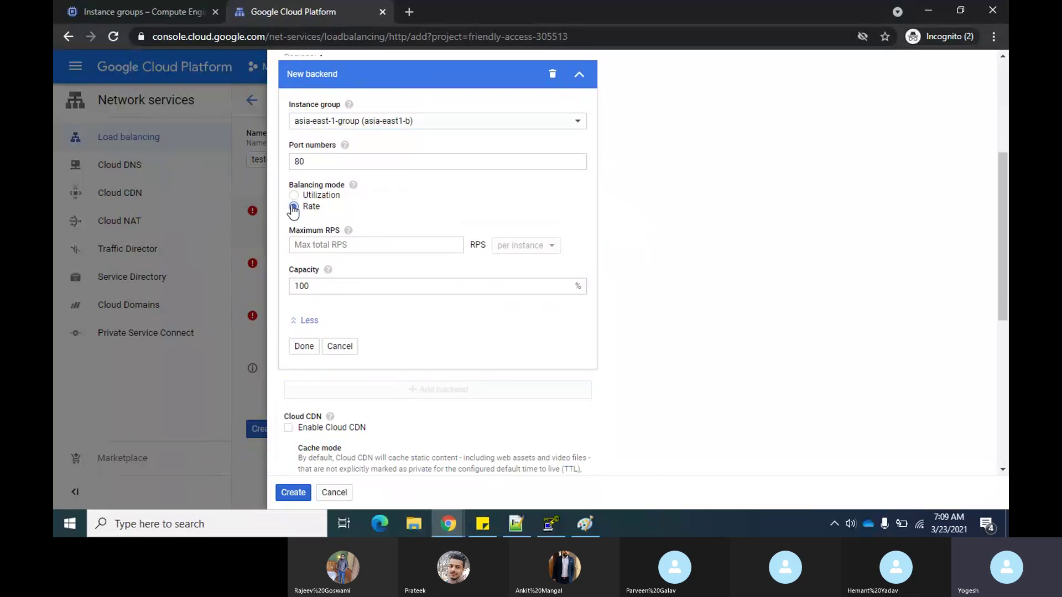
left_click(395, 253)
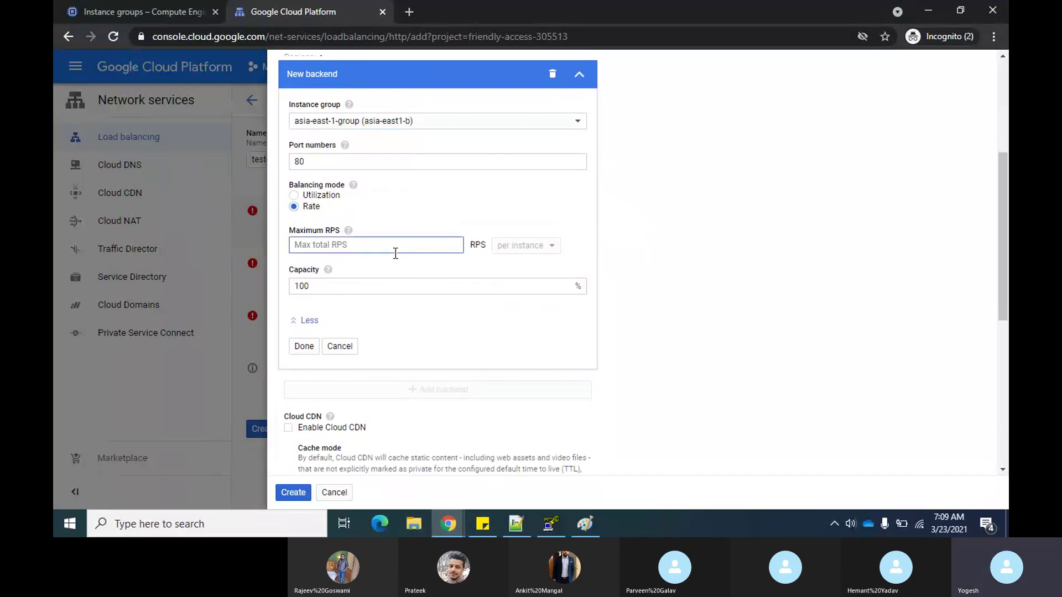
type("1")
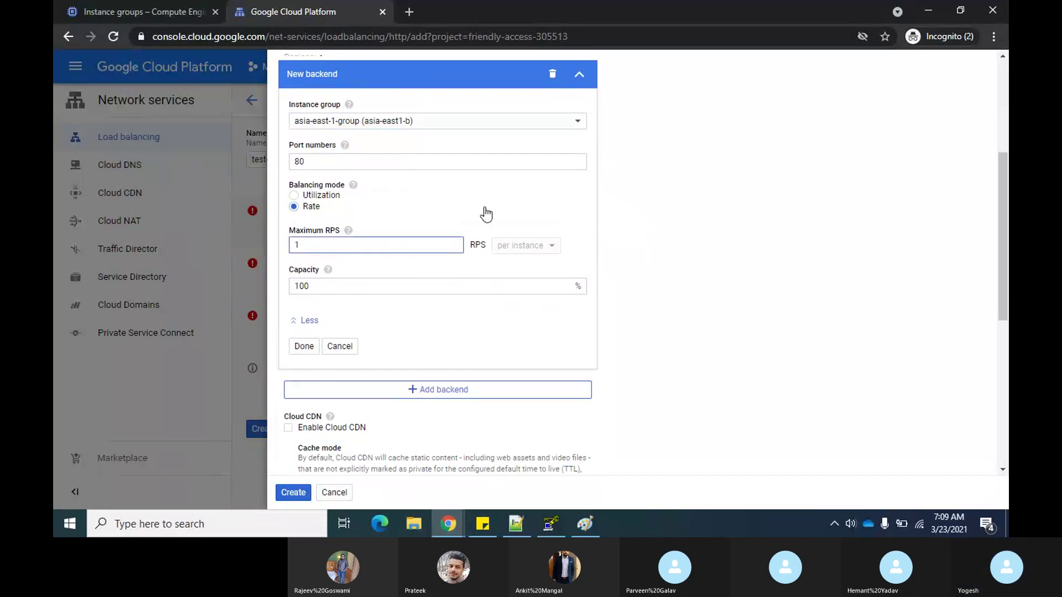
left_click(490, 213)
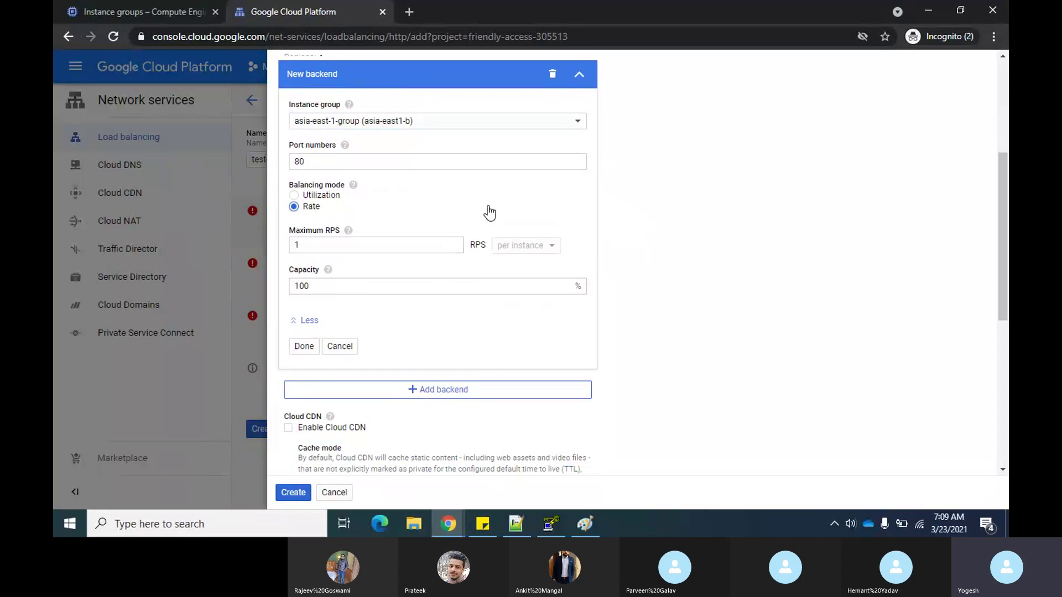
Consult the VM groups in the Paint diagram and, back in Chrome, finish the asia-east-1-group backend.
left_click(589, 523)
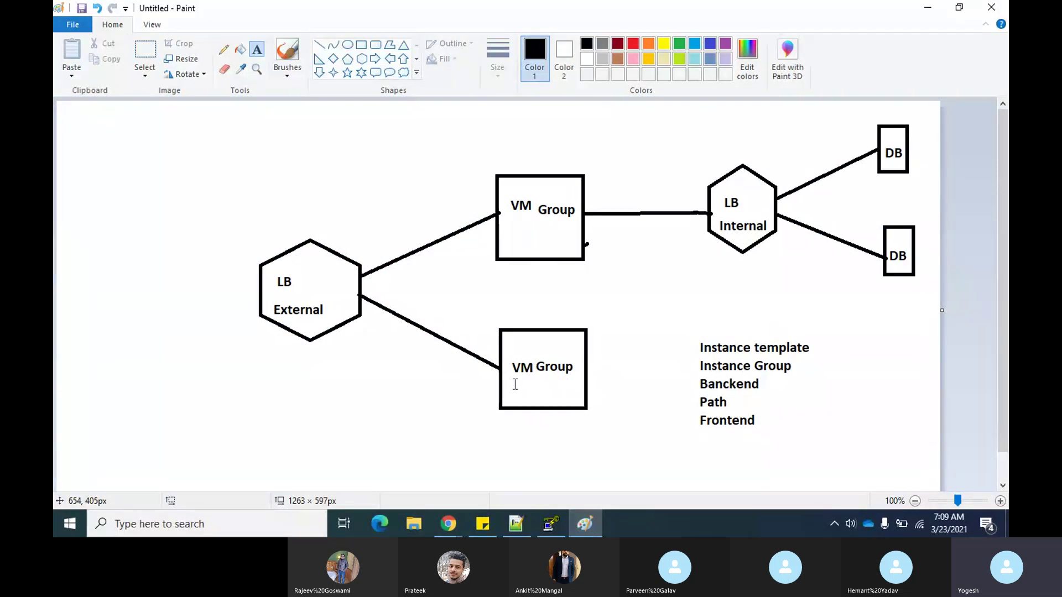
key("alt+Tab")
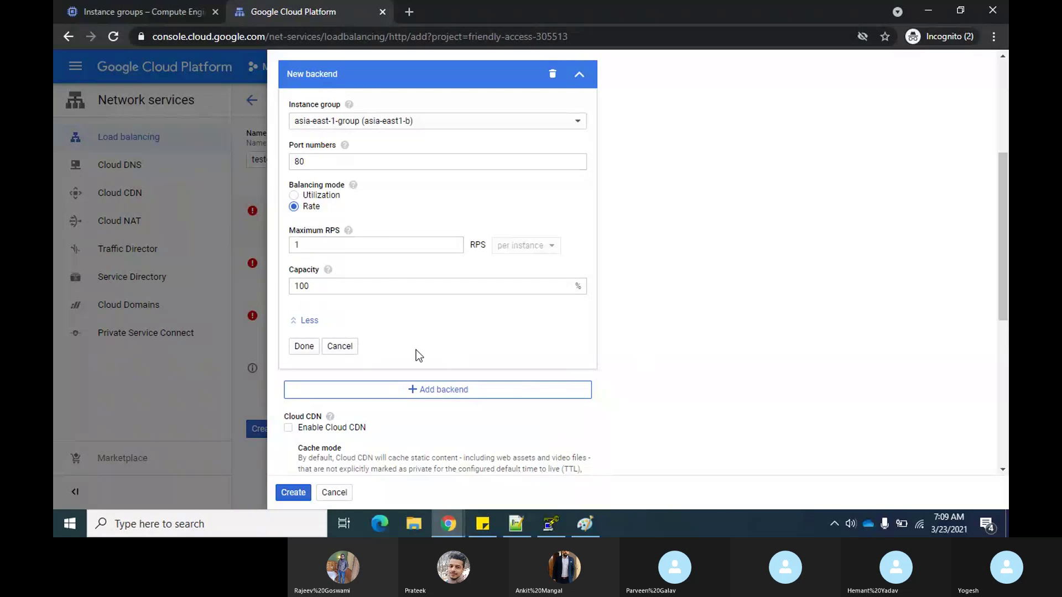
left_click(294, 348)
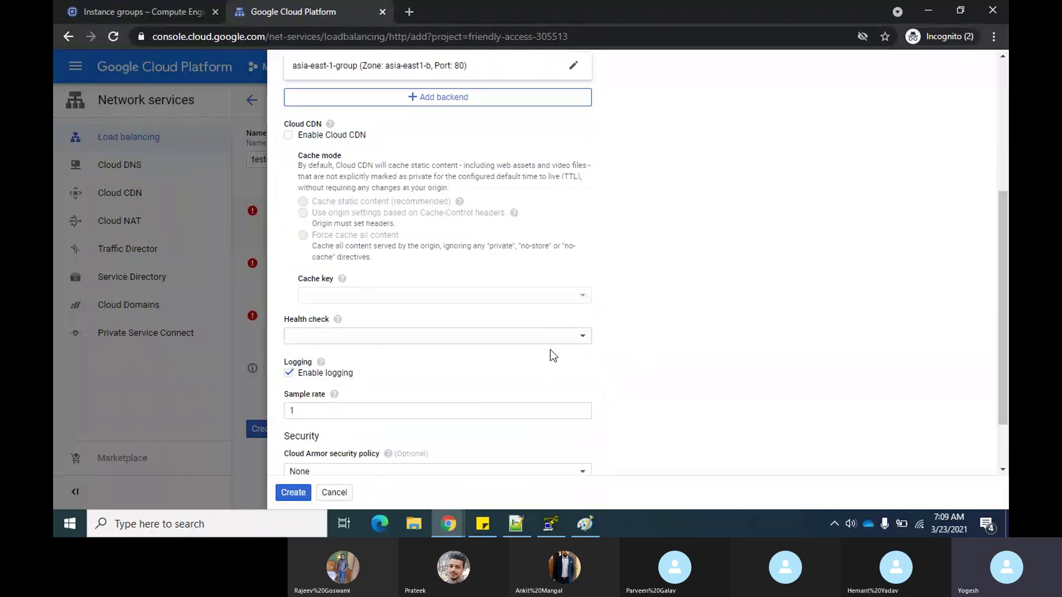
Add a second backend to the test-backend service, using the us-east-1-1group (us-east1-b) instance group.
scroll(552, 356, "up", 2)
left_click(448, 213)
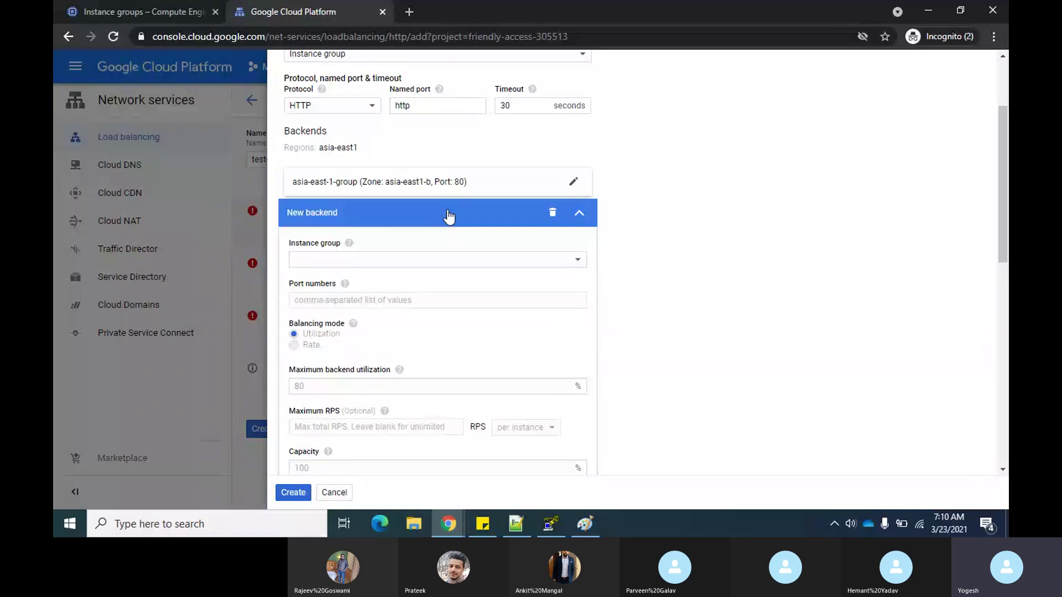
left_click(569, 263)
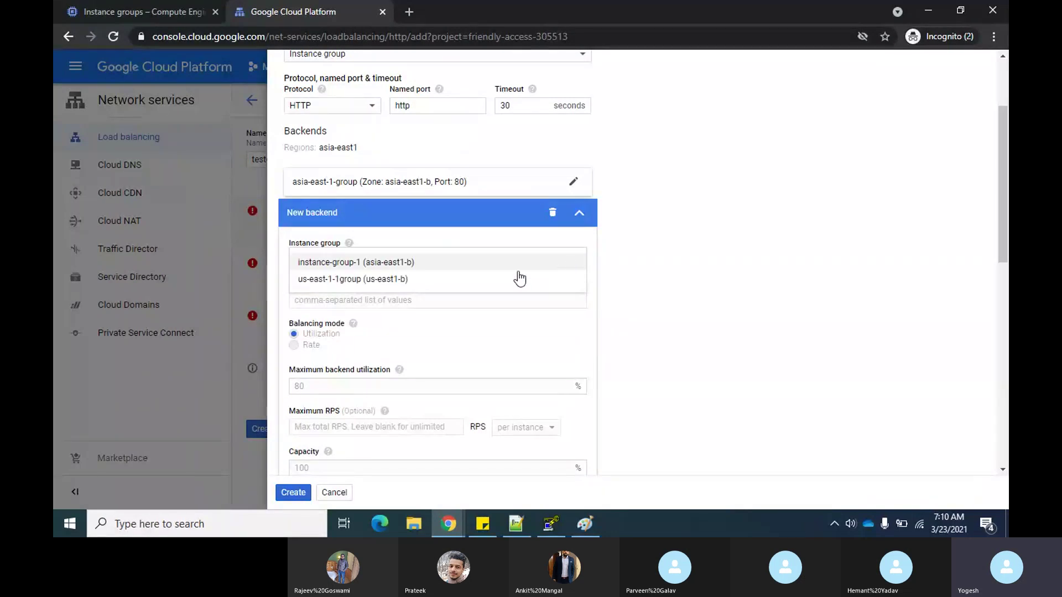
left_click(369, 281)
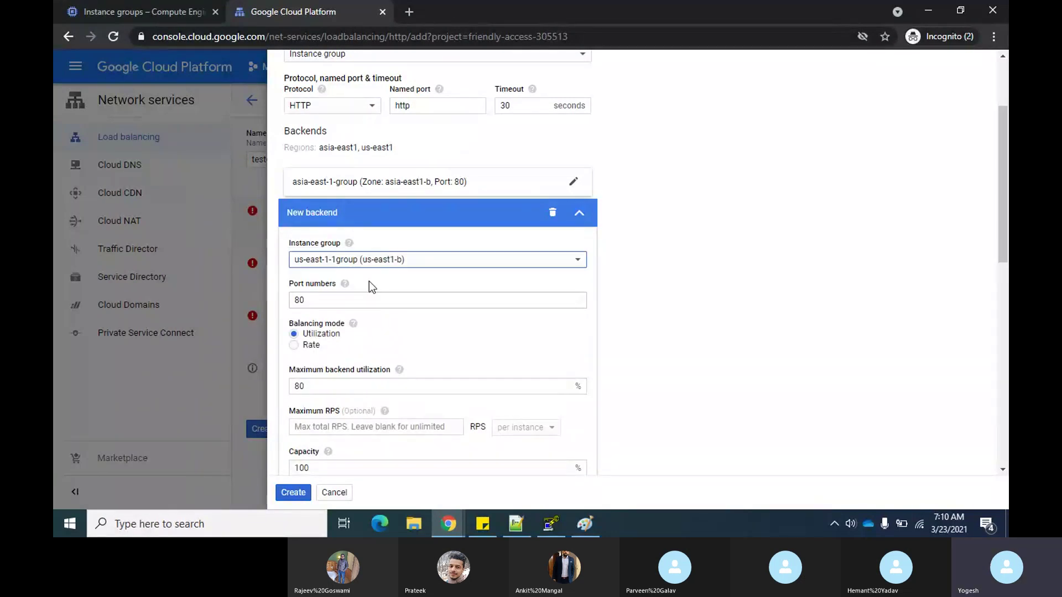
Set the us-east-1-1group backend's balancing mode to Rate with a maximum RPS of 1 and finish the backend.
scroll(498, 349, "down", 1)
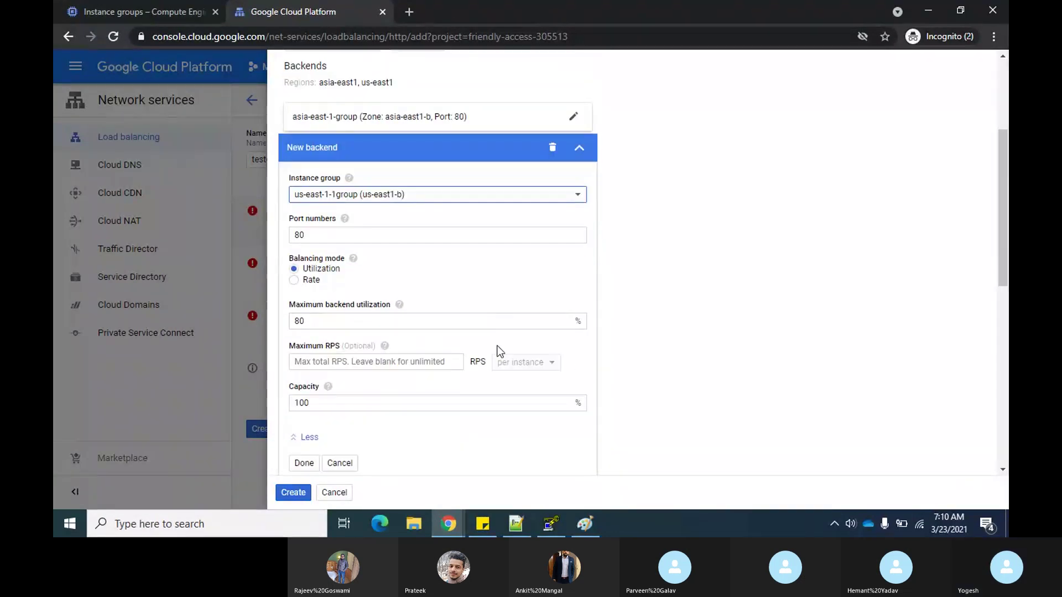
left_click(295, 280)
left_click(393, 320)
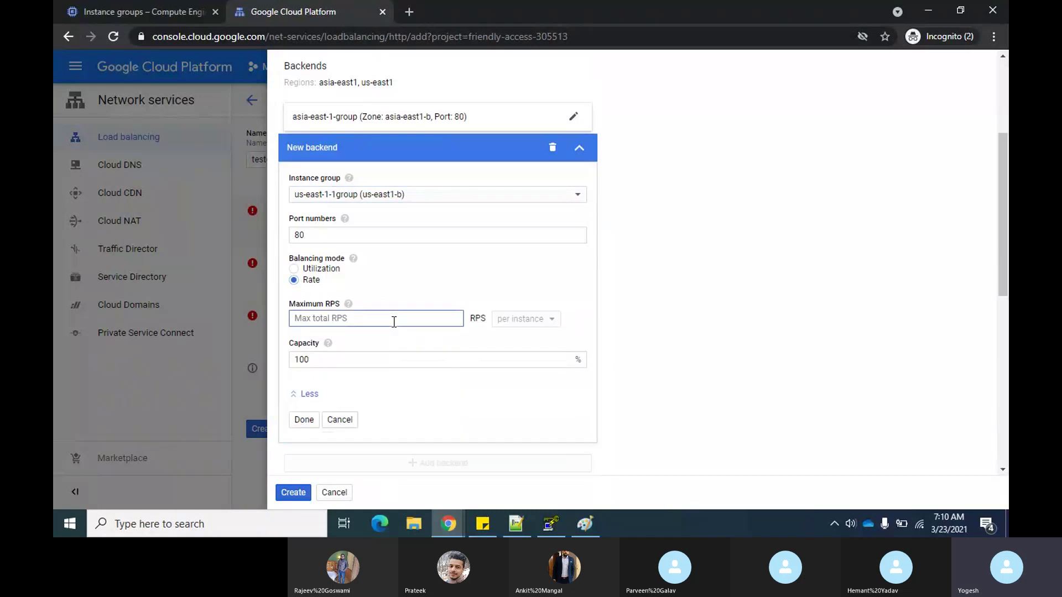
type("1")
left_click(309, 422)
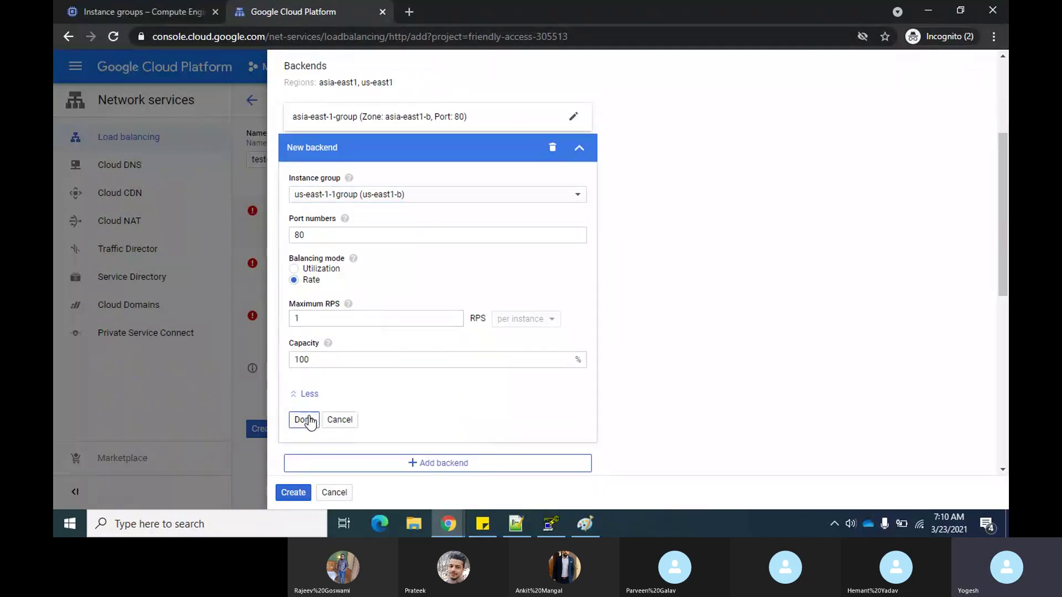
Assign the health1 (TCP) health check to the backend service.
scroll(646, 368, "down", 2)
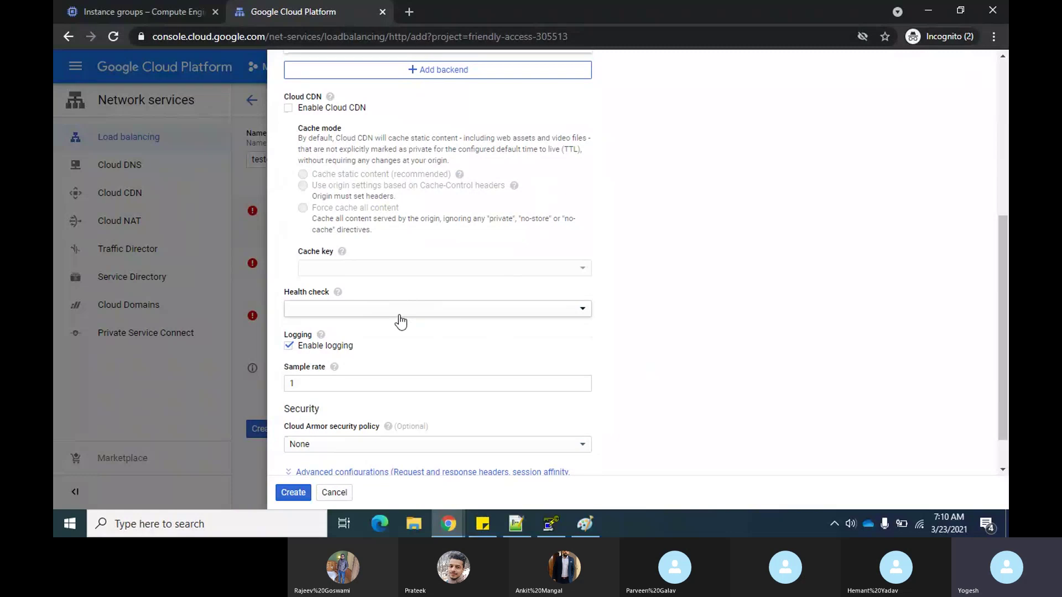
left_click(563, 304)
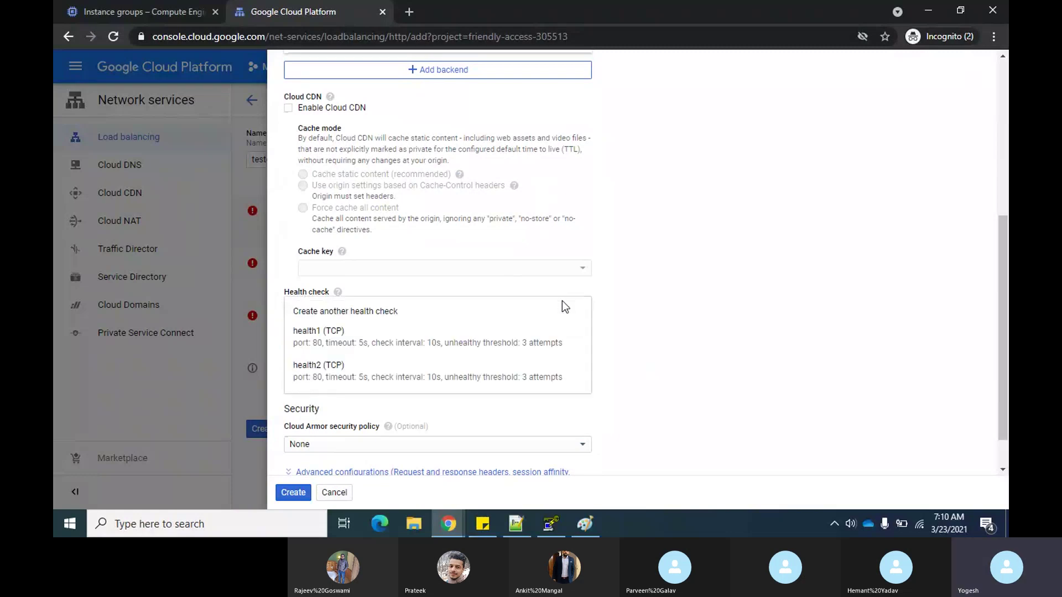
left_click(318, 344)
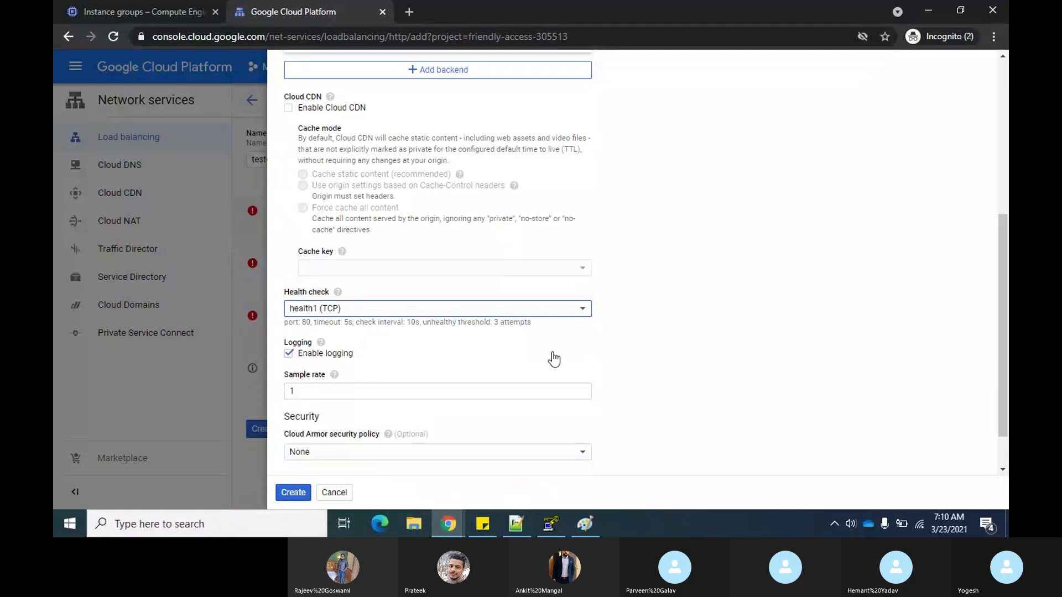
Review the backend service's two backends and remaining settings, and create the service.
scroll(658, 253, "up", 3)
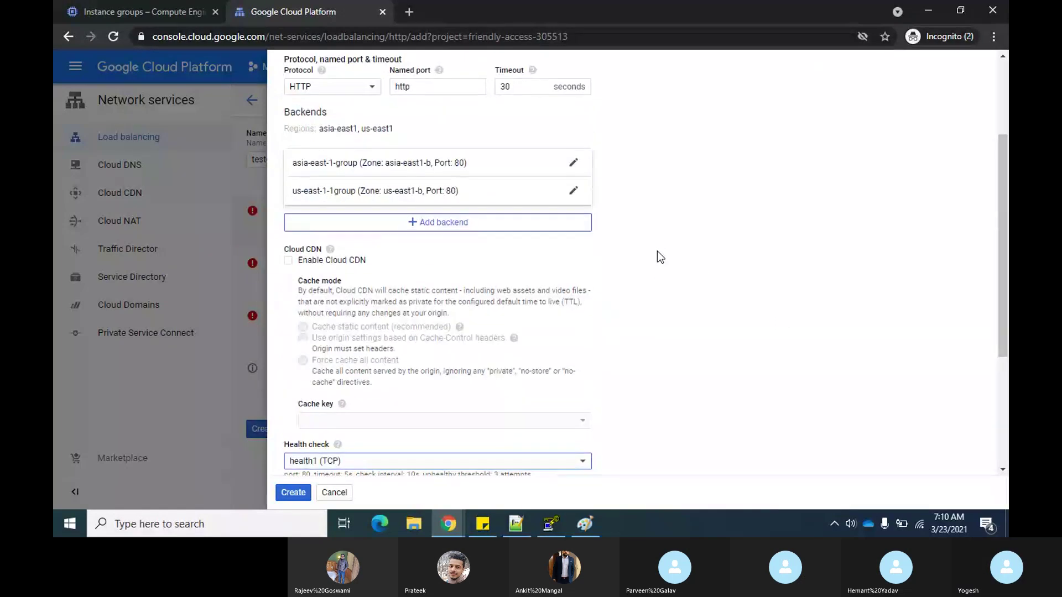
scroll(660, 257, "up", 3)
scroll(660, 258, "down", 3)
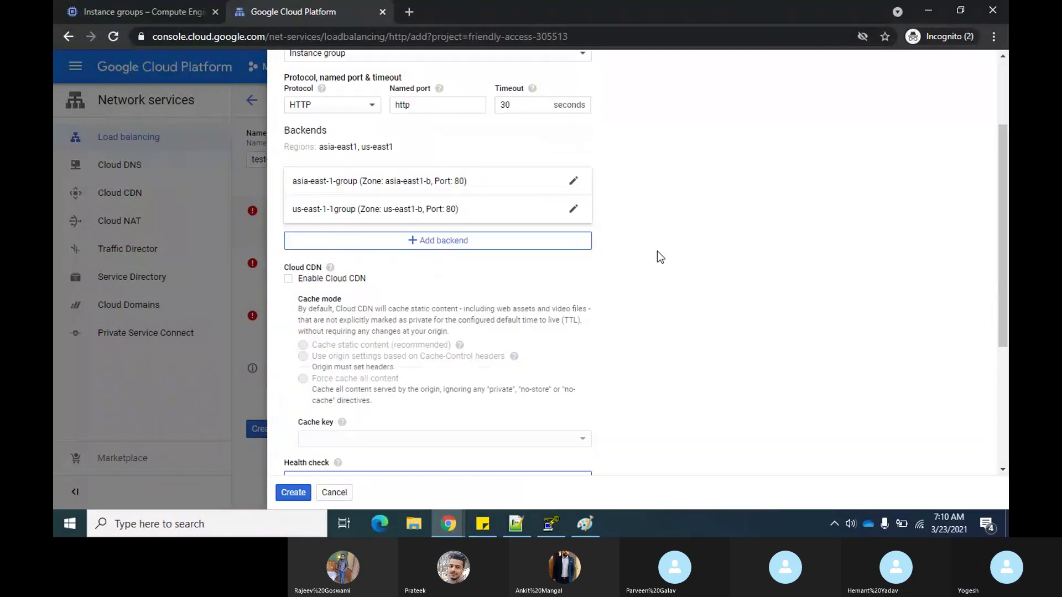
scroll(659, 257, "down", 4)
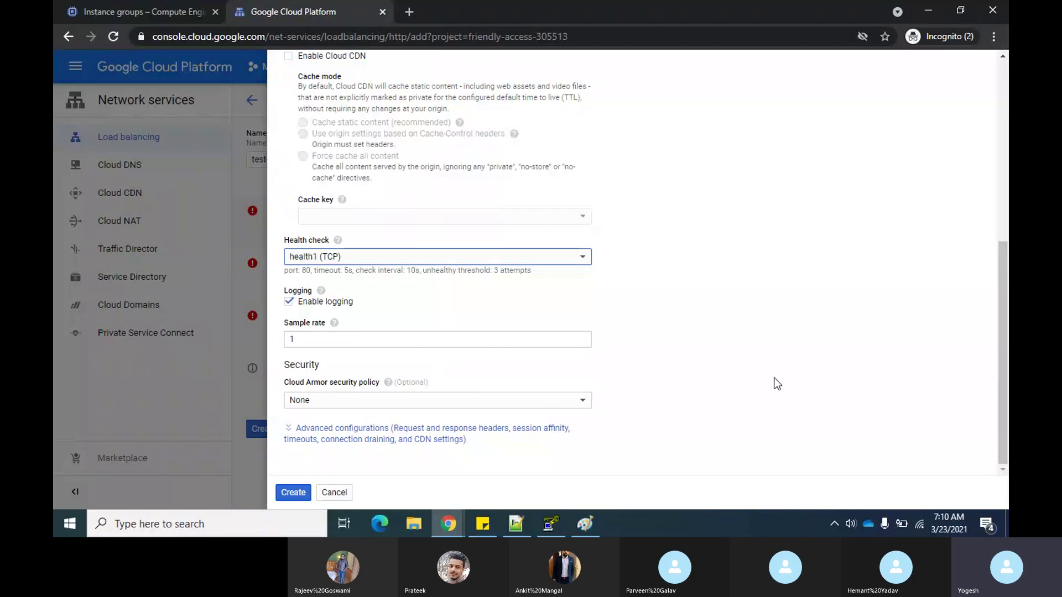
left_click(293, 492)
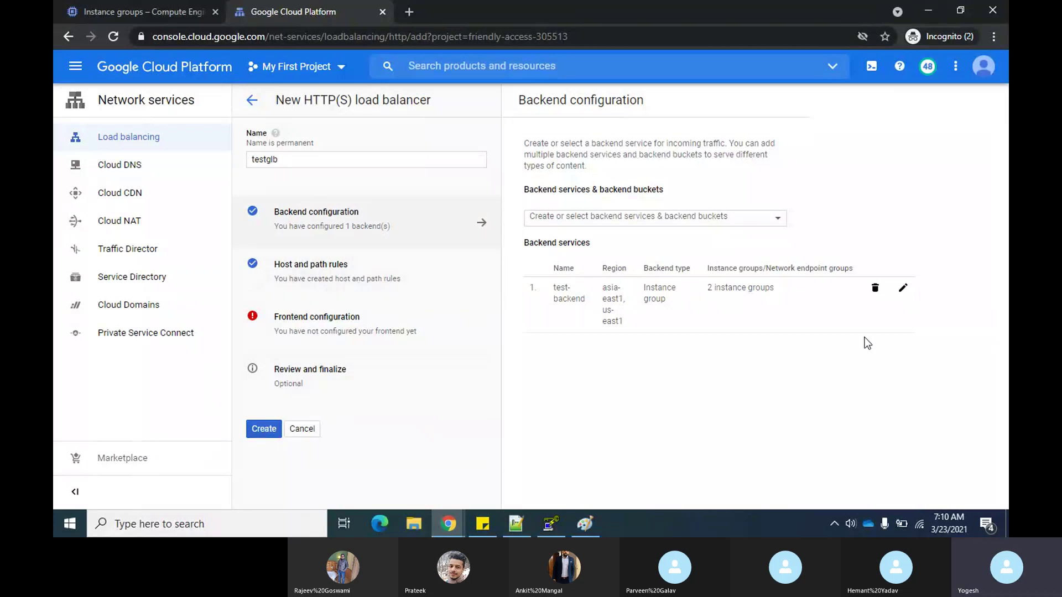
Recheck the created test-backend service without editing it, and open the load balancer's host and path rules.
left_click(903, 288)
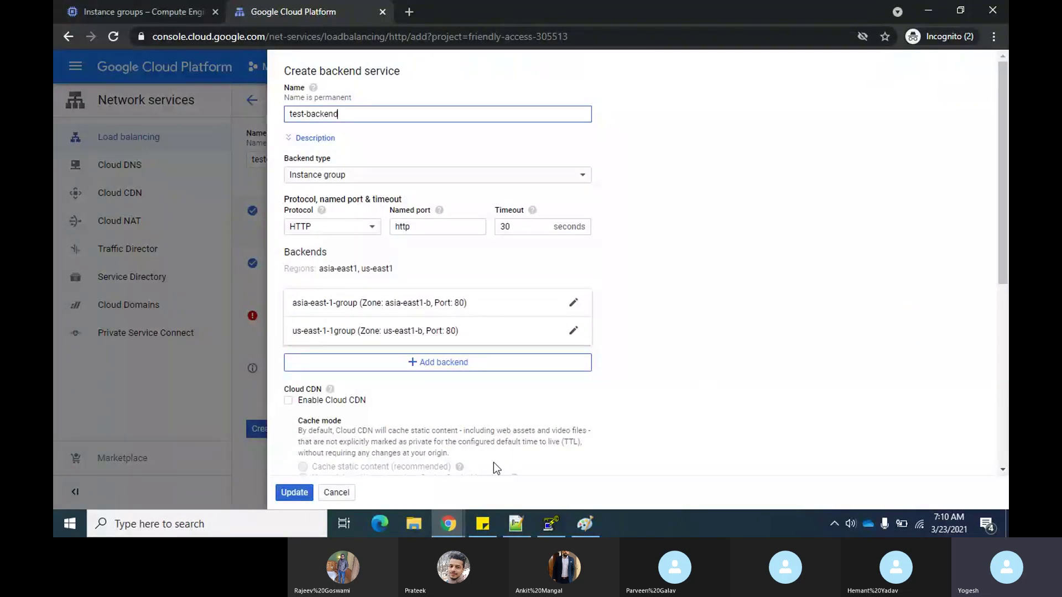
left_click(336, 493)
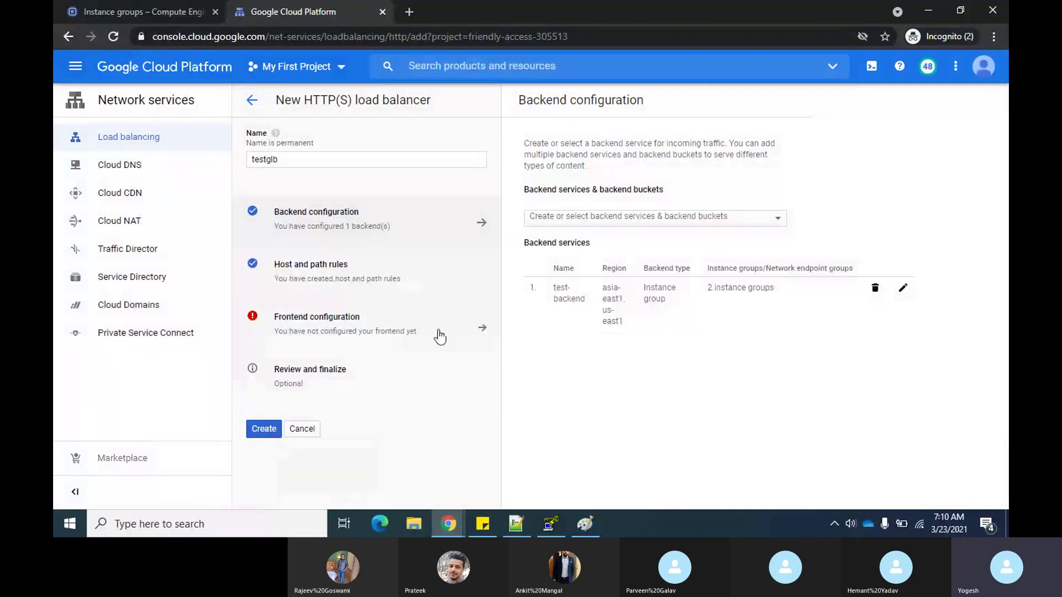
left_click(335, 271)
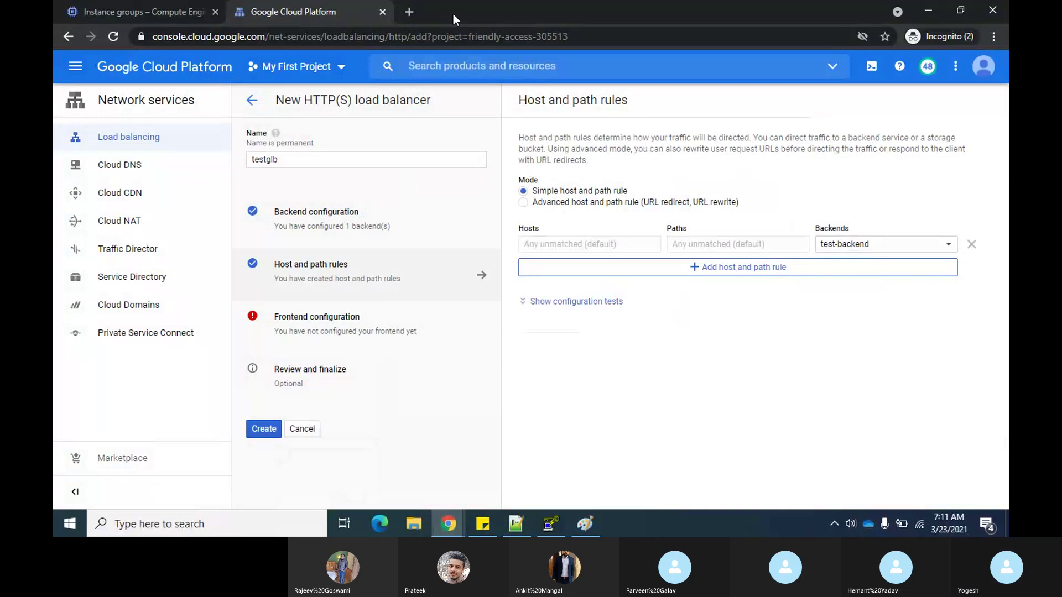
left_click(410, 12)
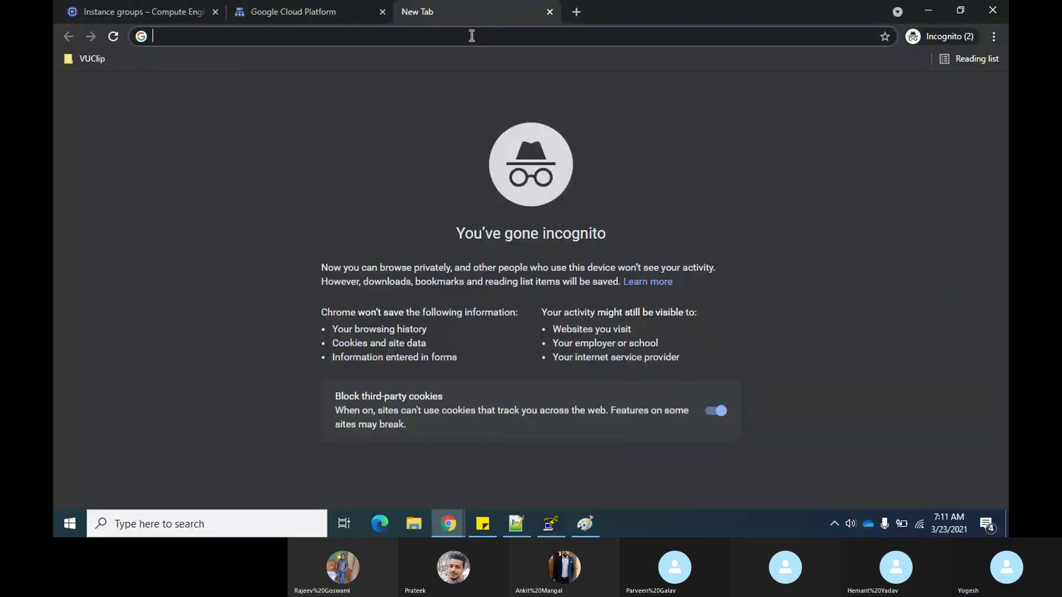
type("c")
key("BackSpace")
key("BackSpace")
type("ht")
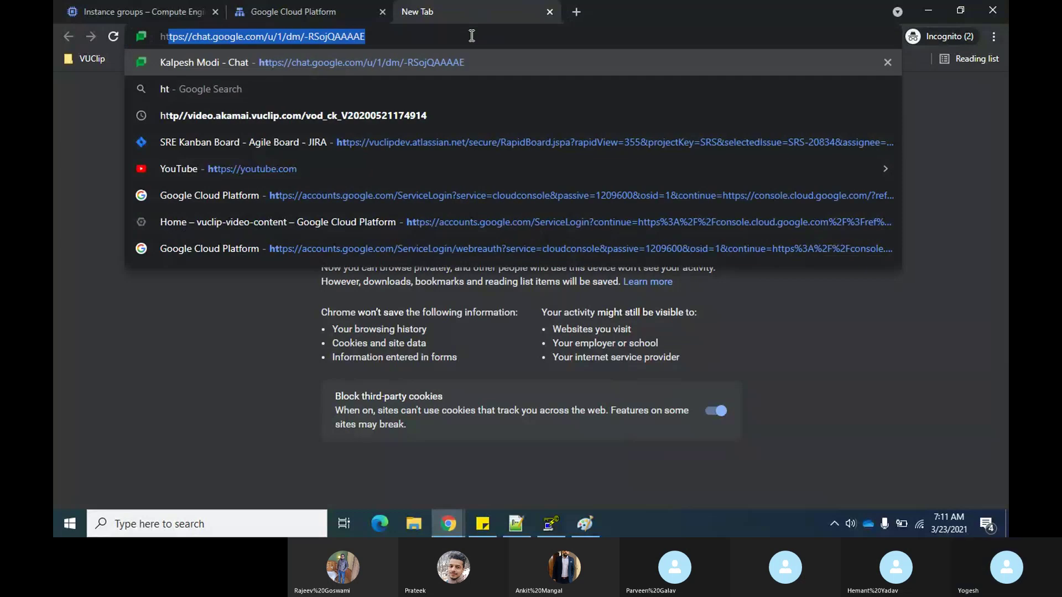
type("tp://")
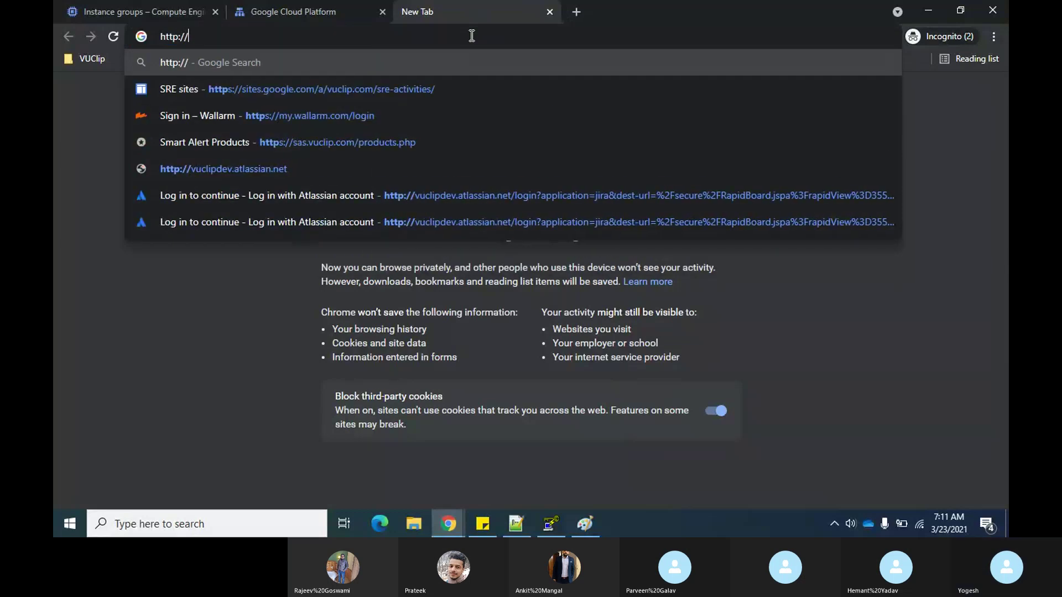
type("cloudsu")
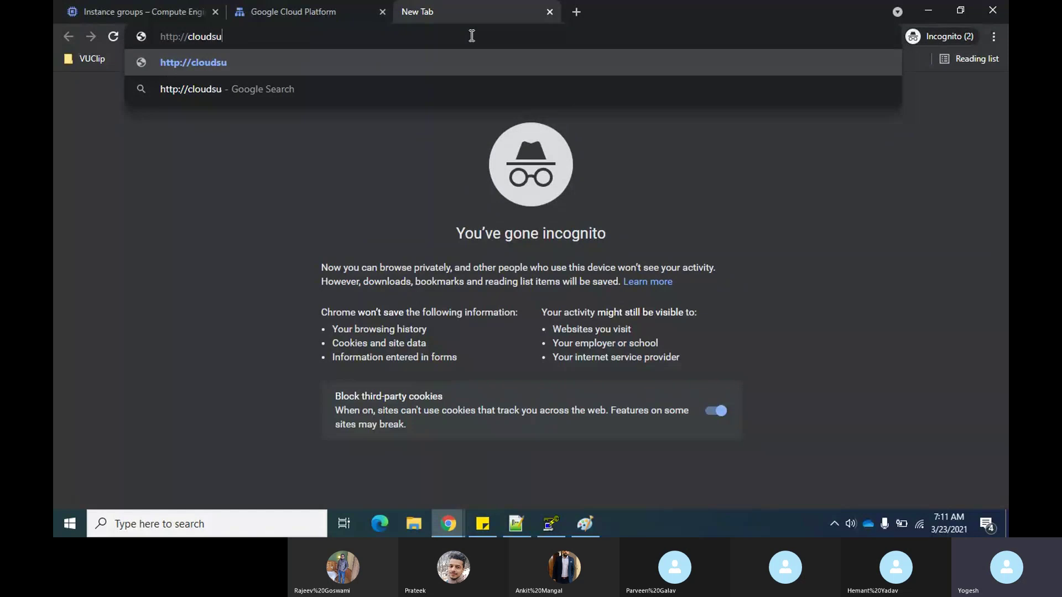
type("m.")
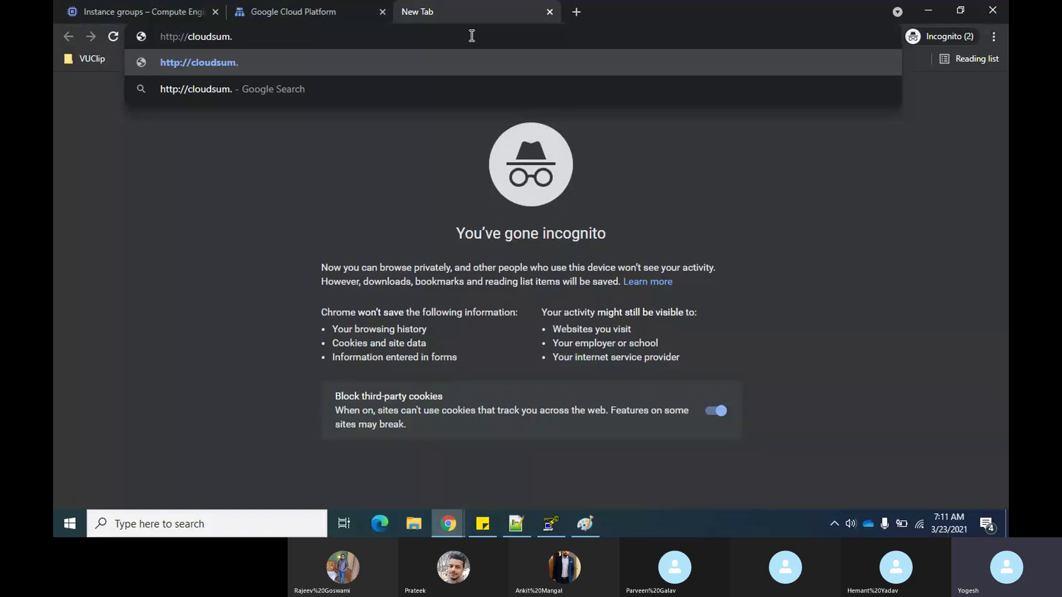
type("xyz")
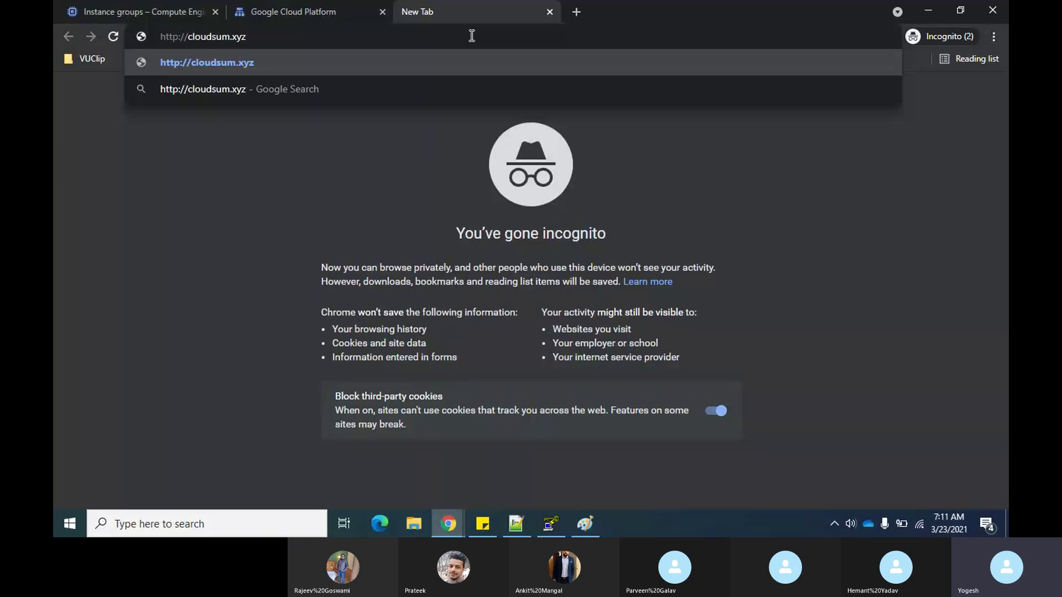
type("/")
type("fin")
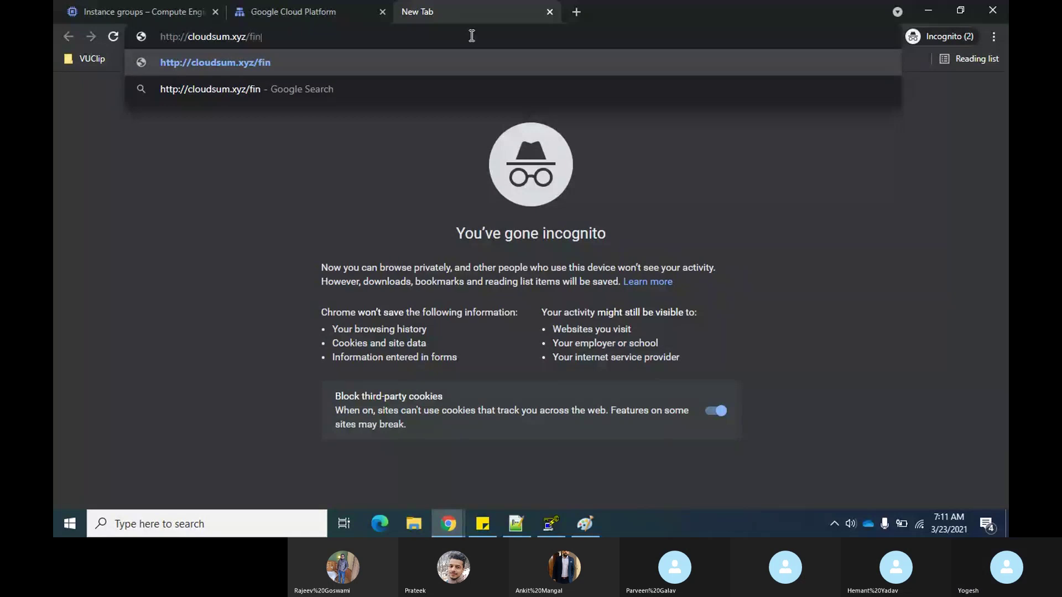
type("ace")
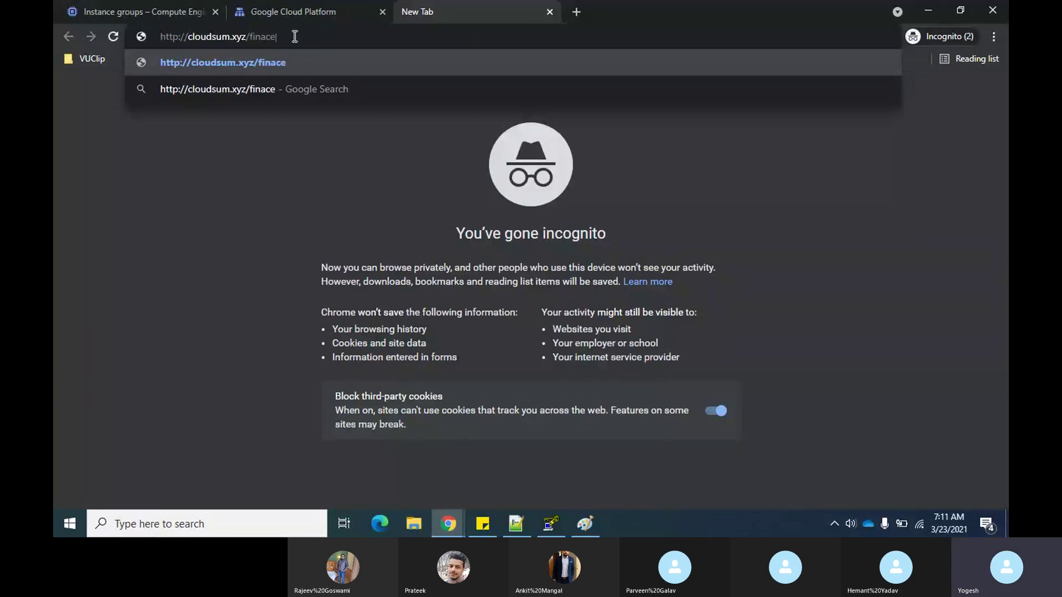
key("BackSpace")
key("BackSpace")
key("BackSpace")
key("BackSpace")
key("BackSpace")
key("BackSpace")
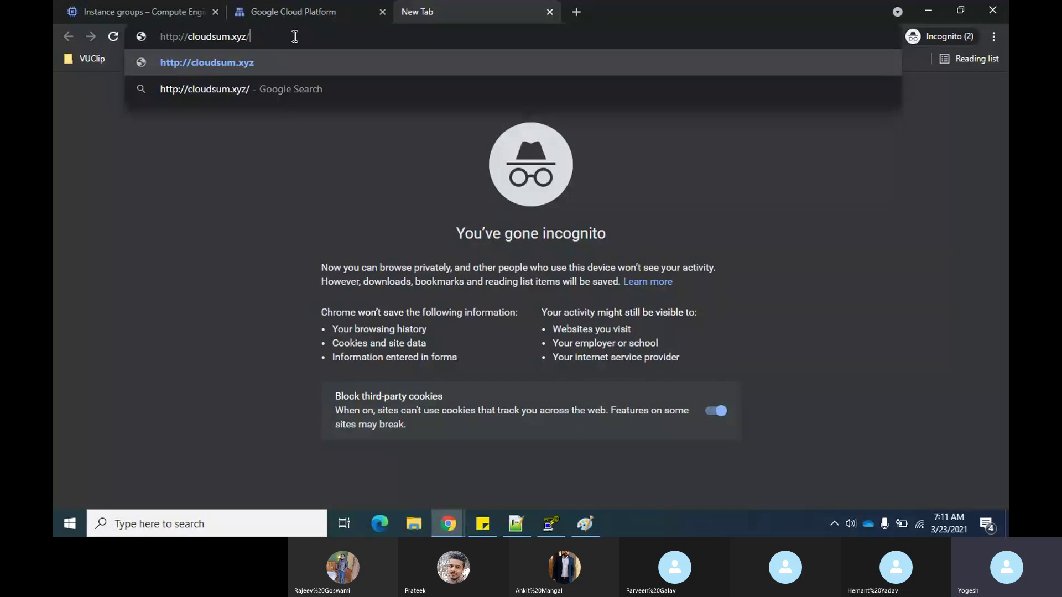
type("mob")
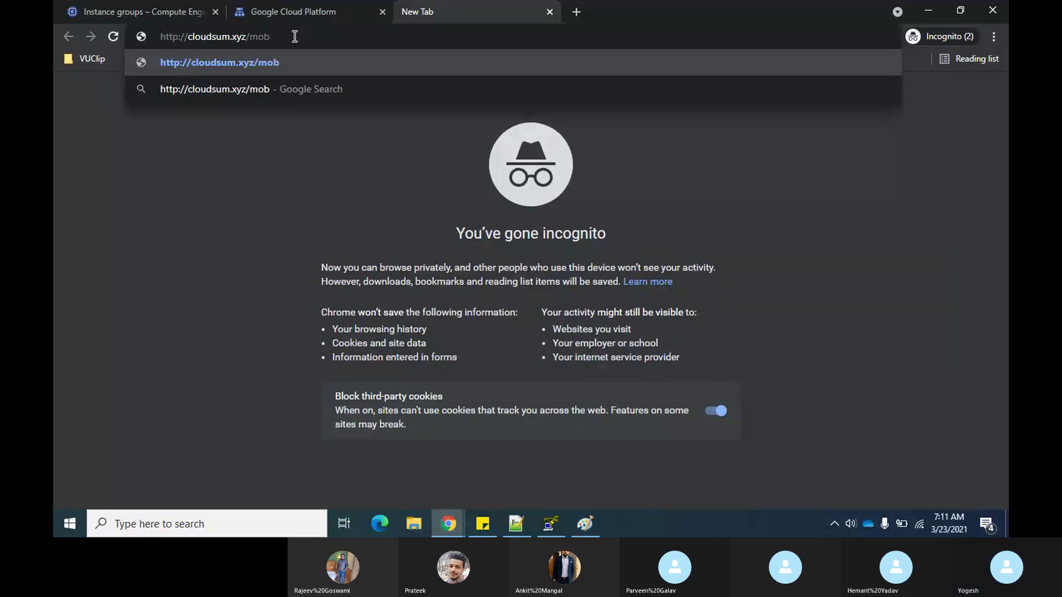
type("ile")
Switch to Paint to consult the VM groups in the architecture diagram, and return to Chrome.
key("alt+Tab")
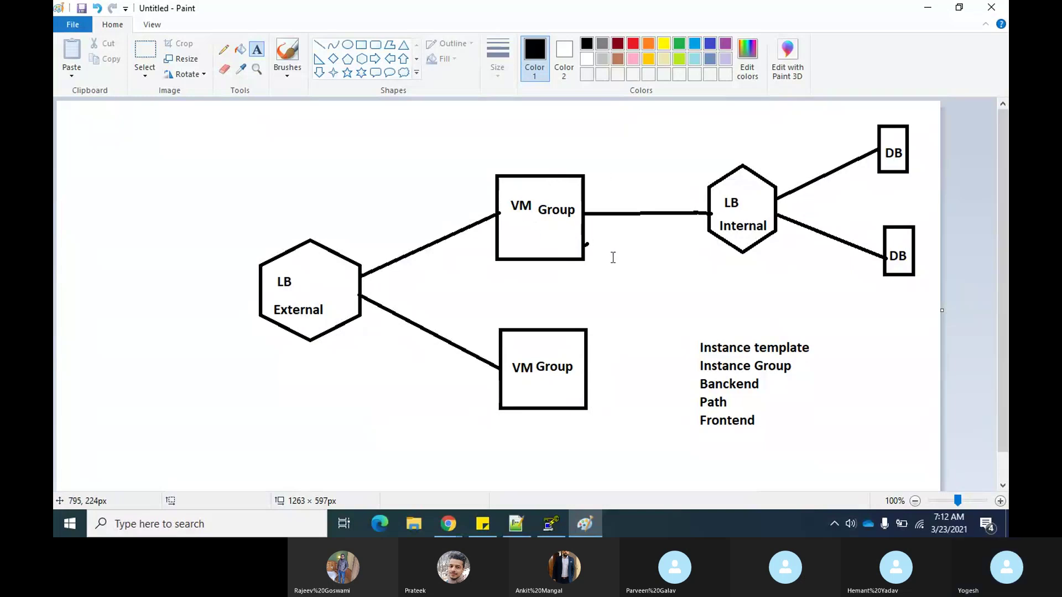
key("alt+Tab")
key("alt+Tab")
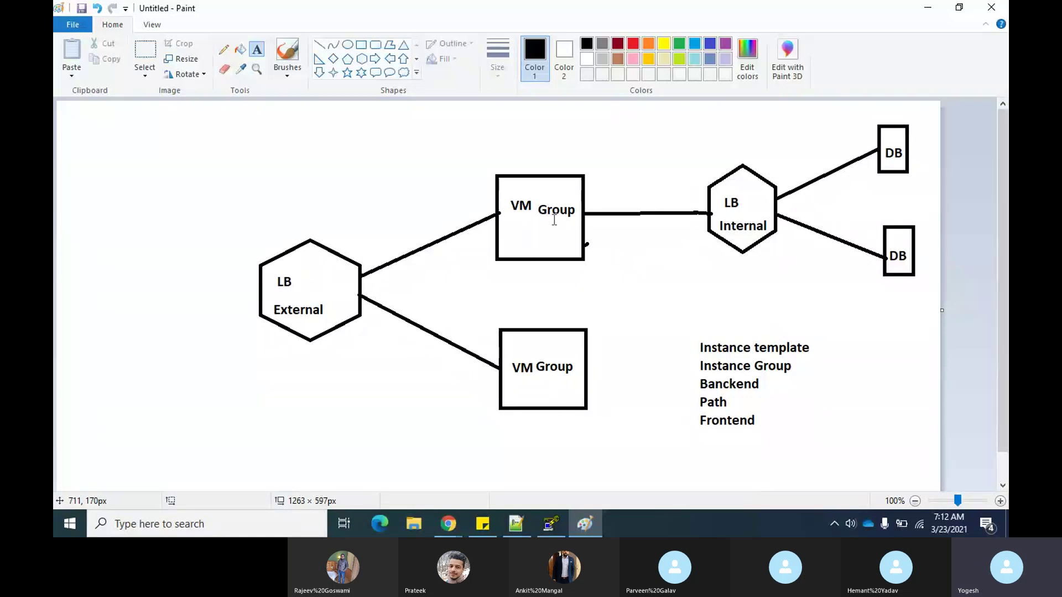
key("alt+Tab")
Back on the load balancer's host and path rules, select the test-backend service for the default rule.
left_click(303, 7)
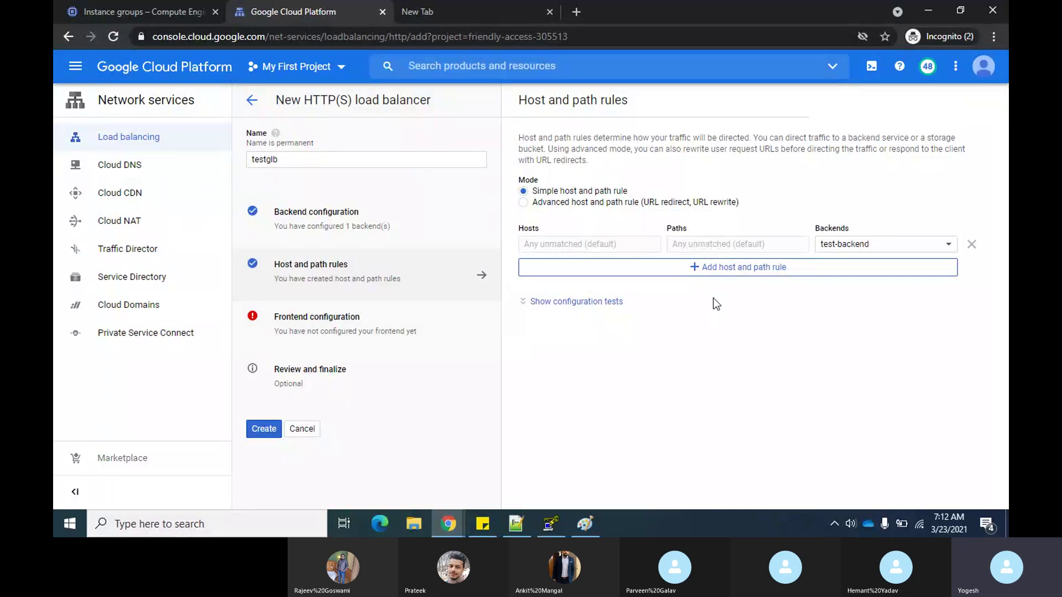
left_click(901, 249)
mouse_move(900, 247)
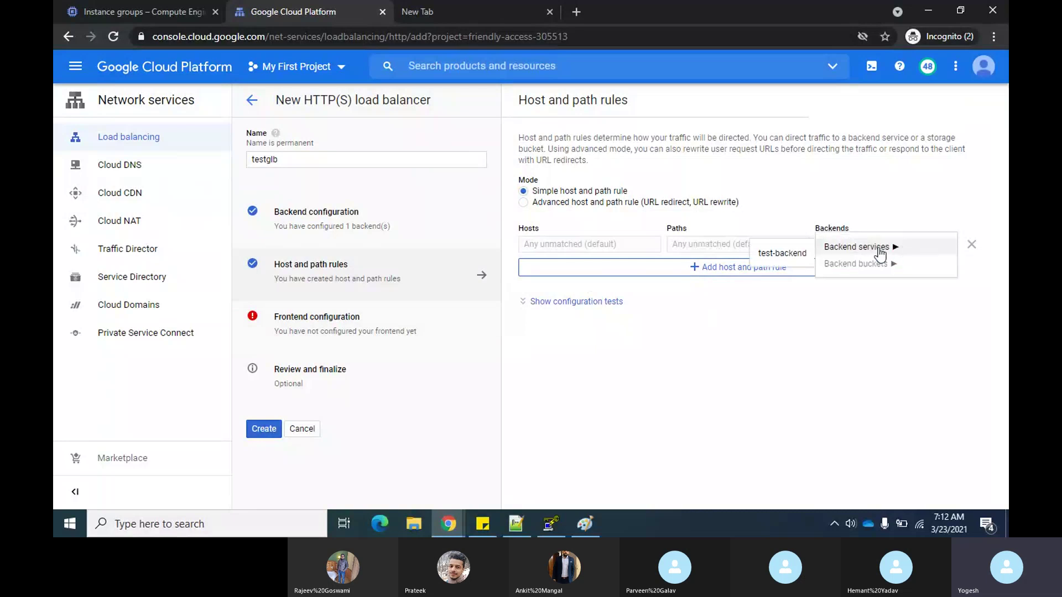
left_click(781, 253)
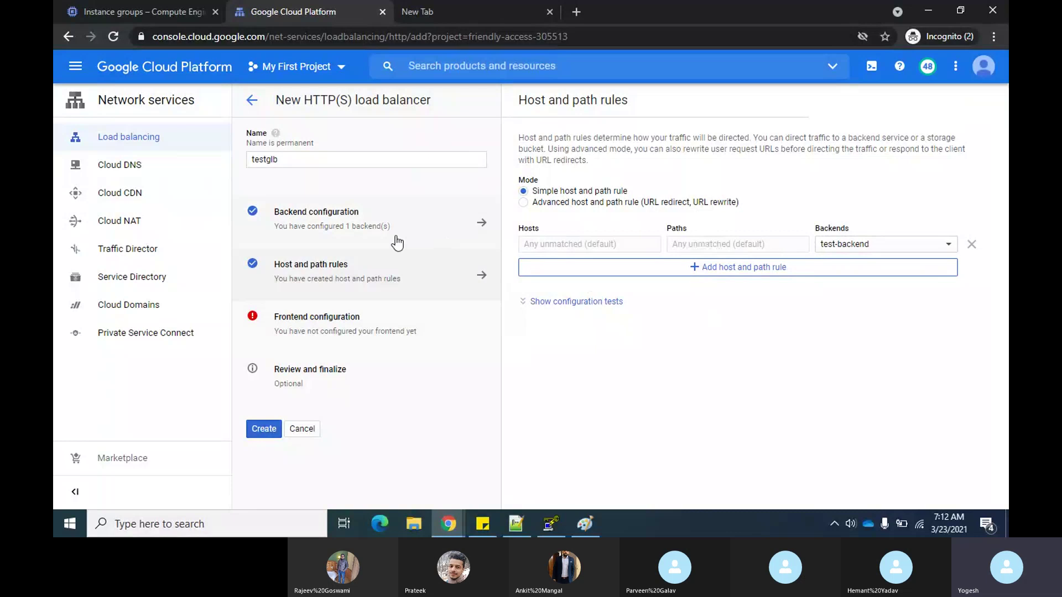
Open the frontend configuration and name the new frontend test-frontend.
left_click(351, 342)
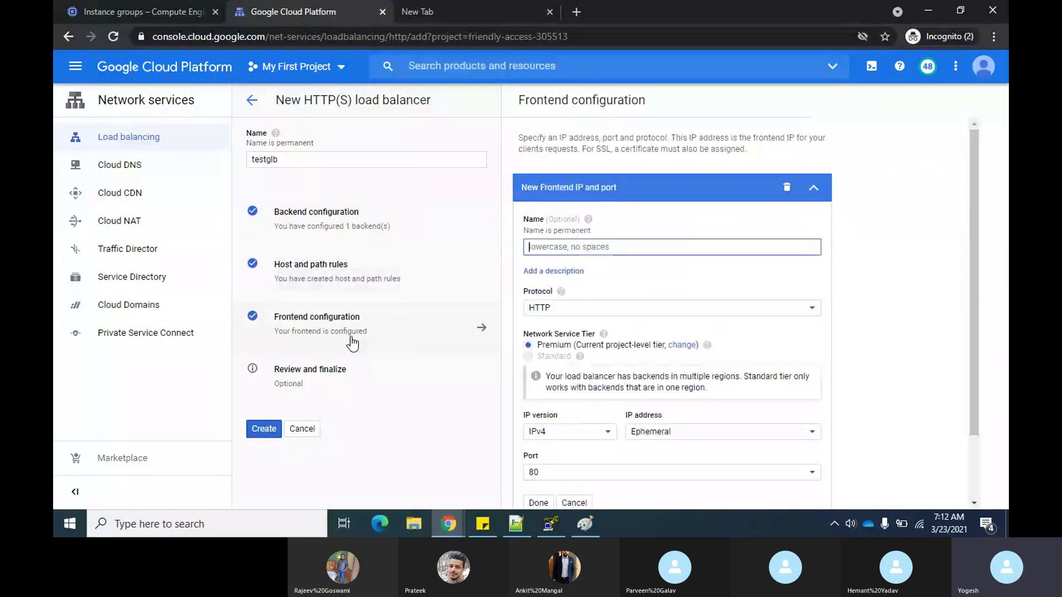
type("test")
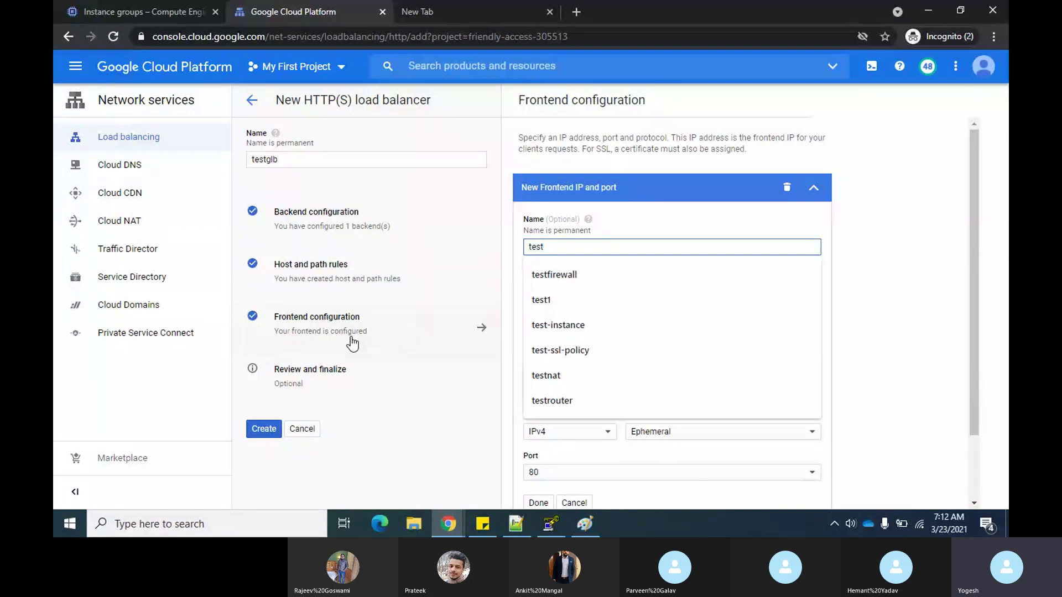
type("-front")
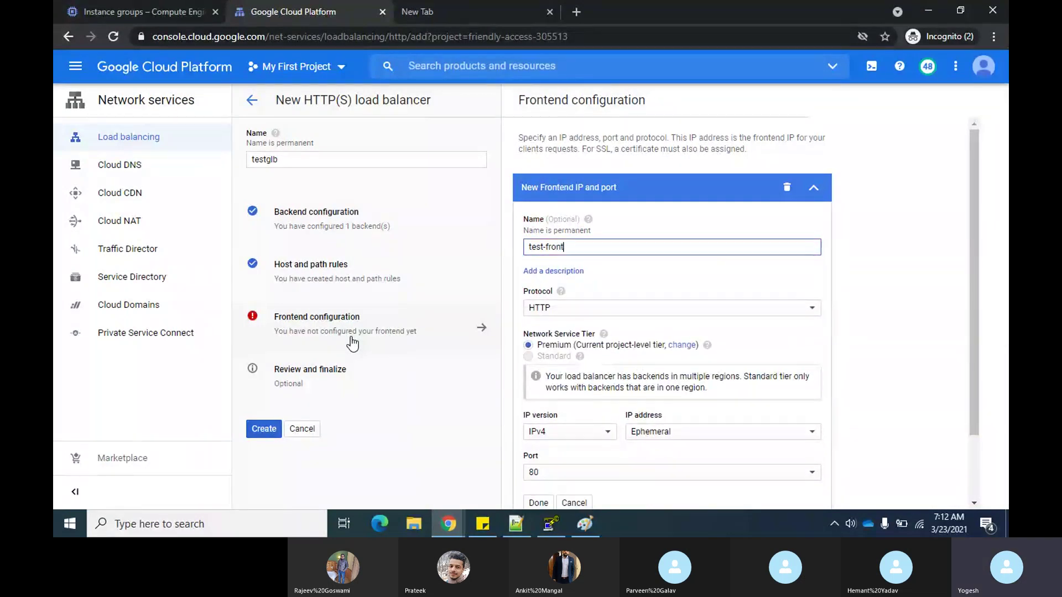
type("end")
left_click(748, 273)
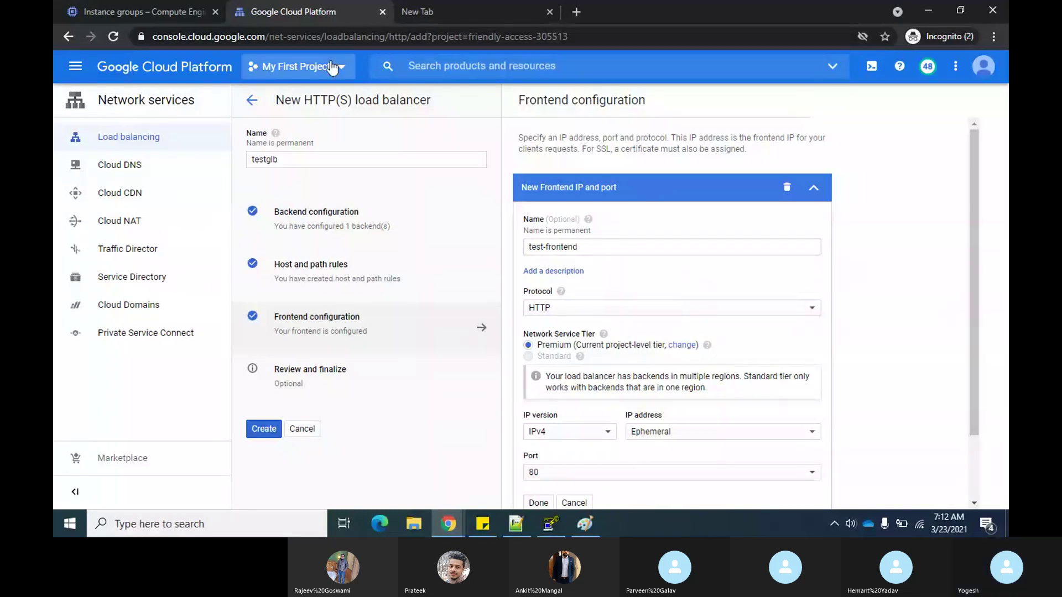
Try HTTPS (includes HTTP/2) as the test-frontend protocol and look at the available certificate choices without selecting one.
left_click(453, 16)
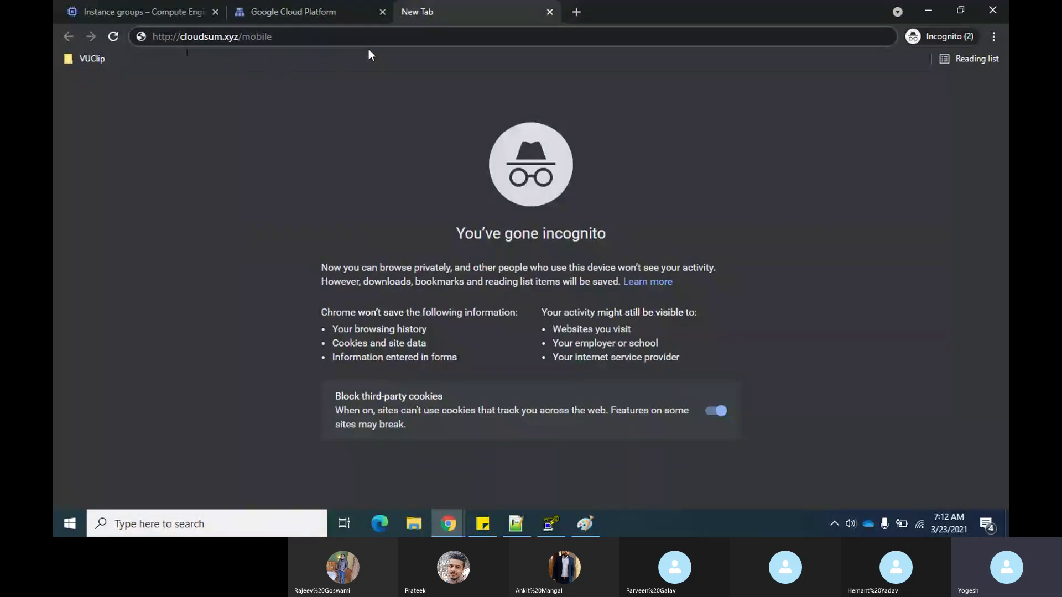
left_click(301, 11)
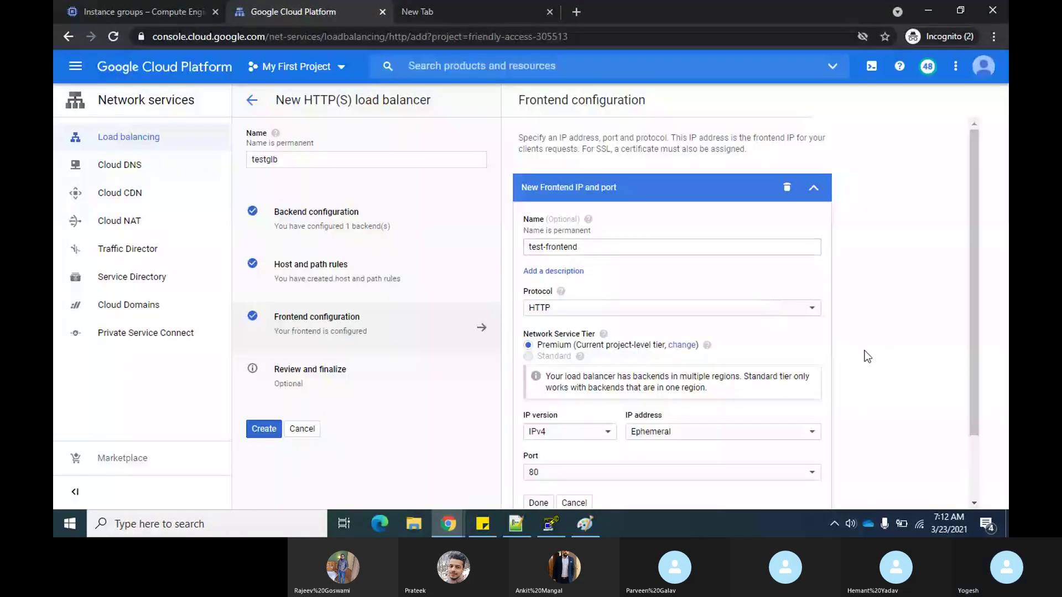
left_click(813, 313)
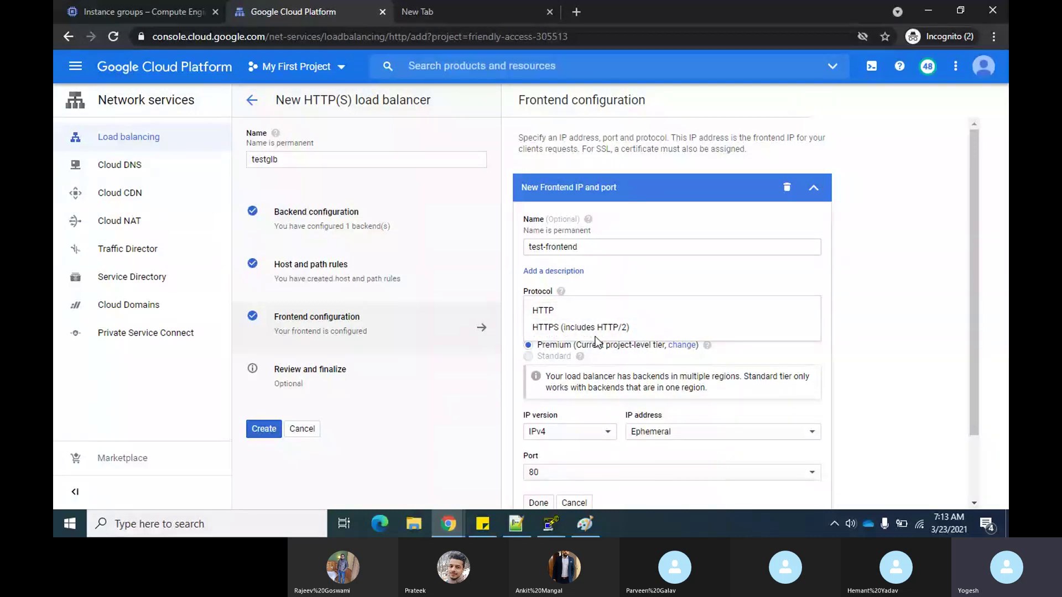
left_click(617, 327)
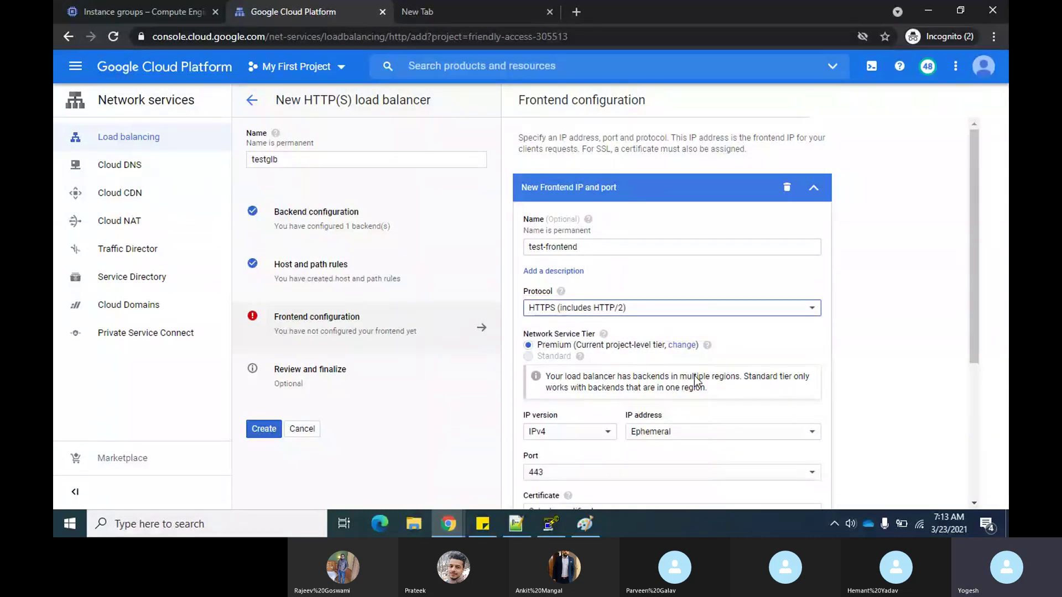
scroll(694, 381, "down", 3)
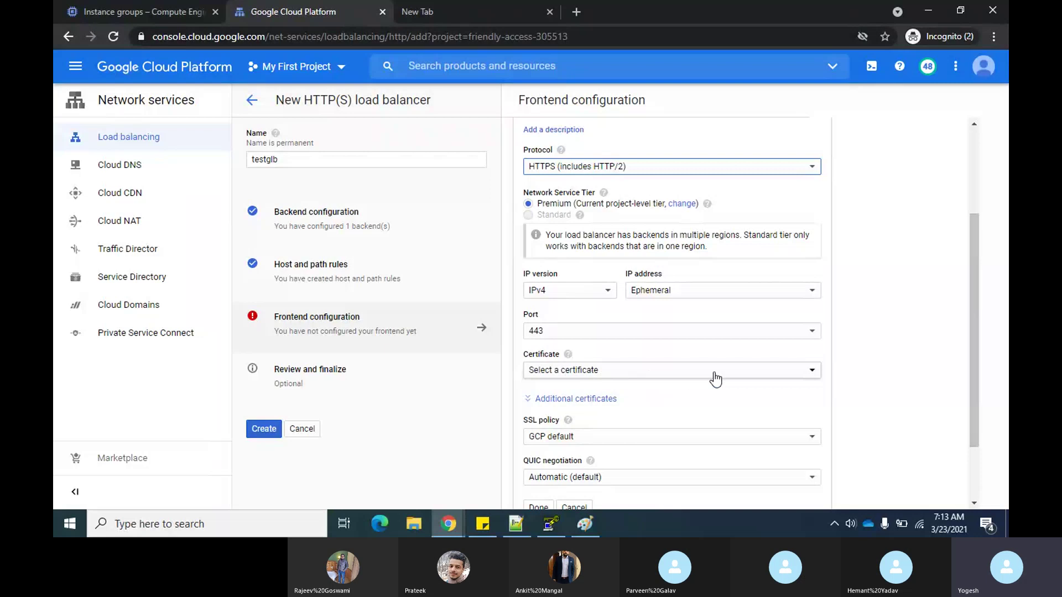
left_click(787, 377)
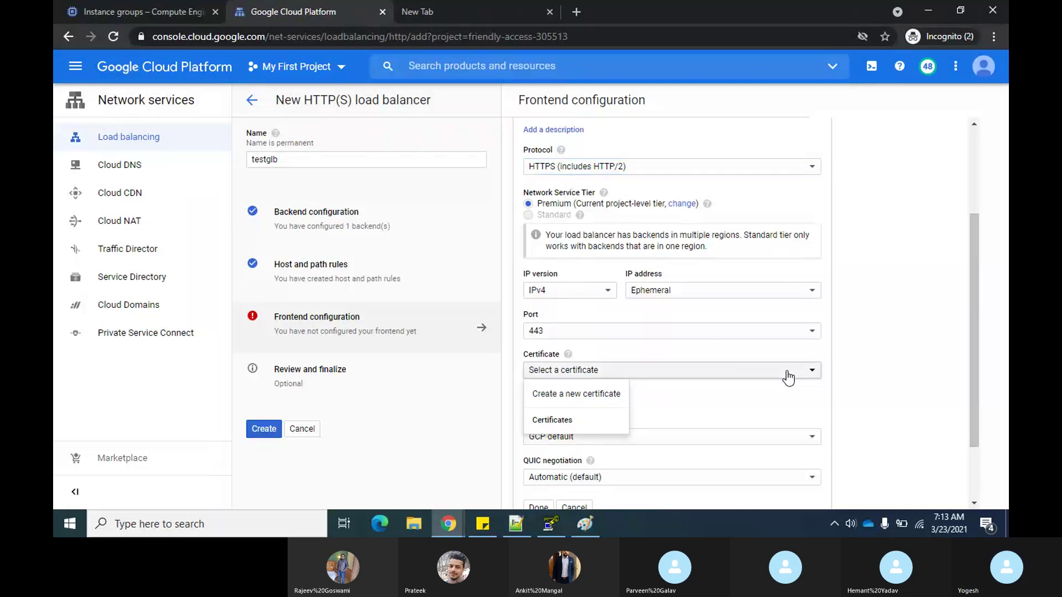
left_click(898, 355)
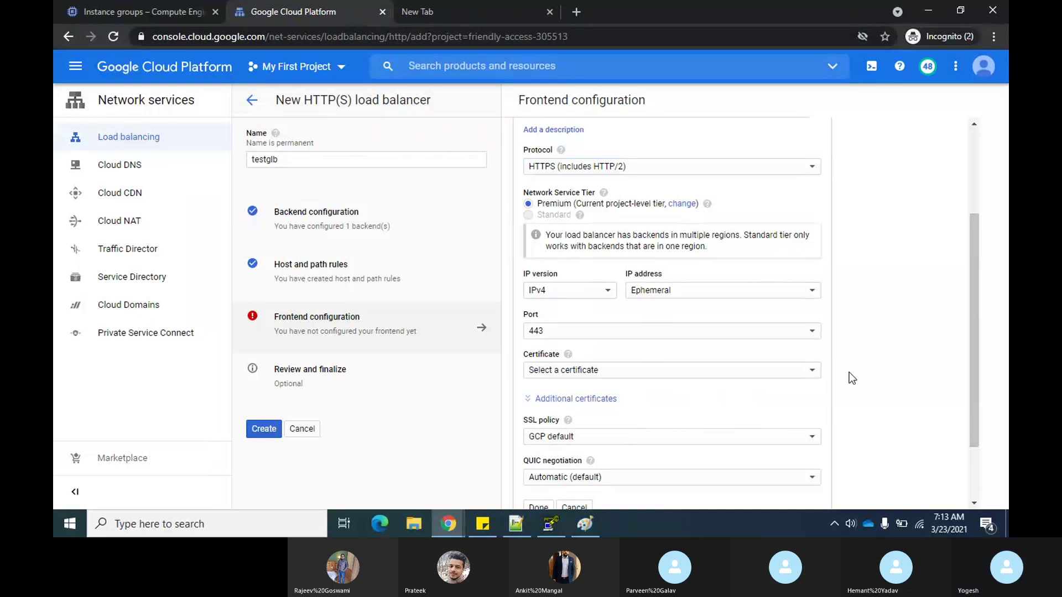
Set the test-frontend protocol to HTTP and keep Ephemeral as its IP address.
scroll(857, 373, "up", 2)
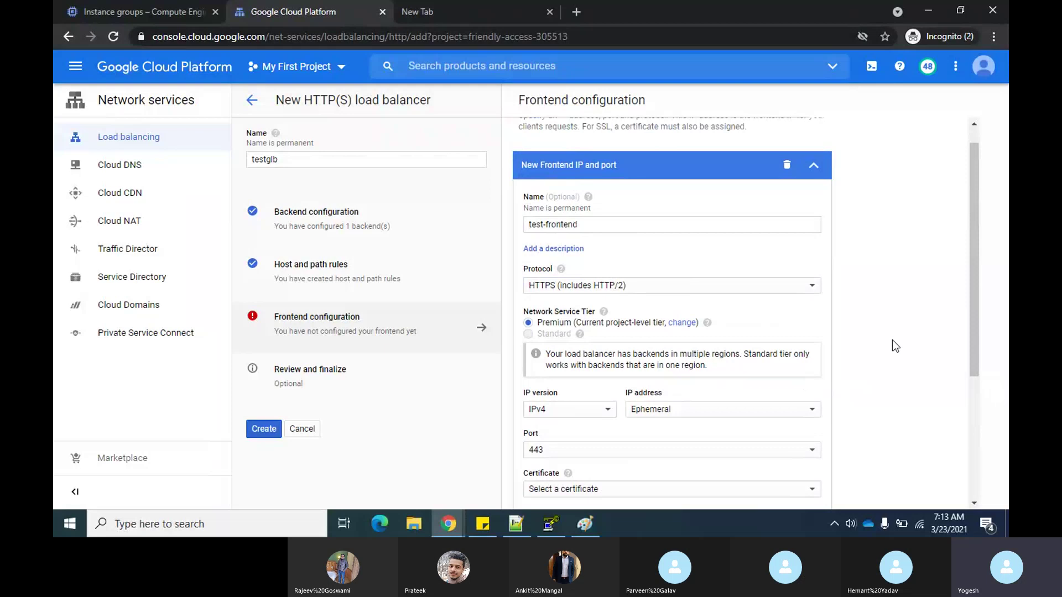
left_click(802, 286)
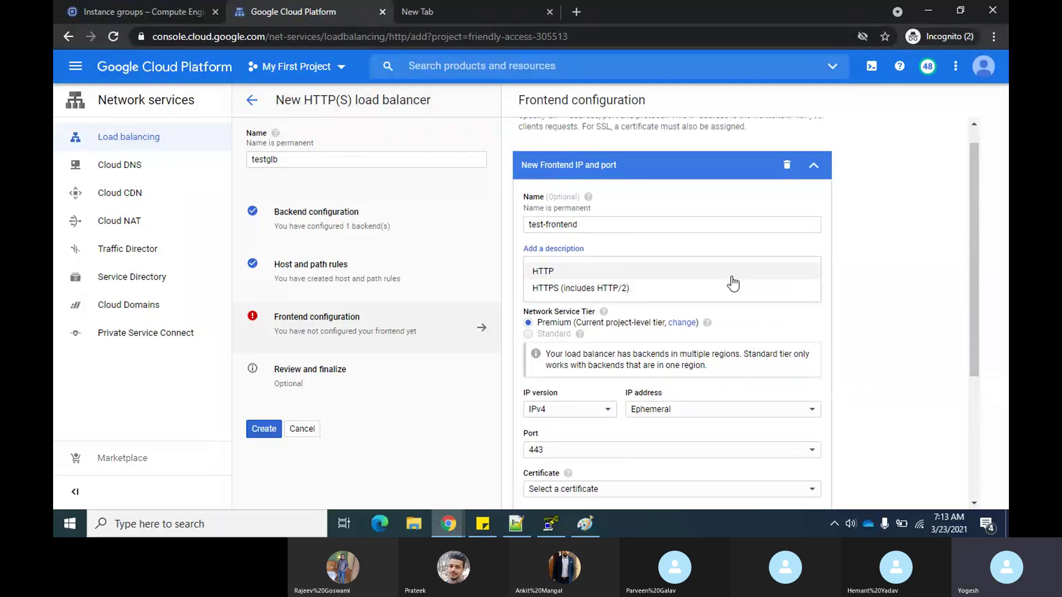
left_click(651, 271)
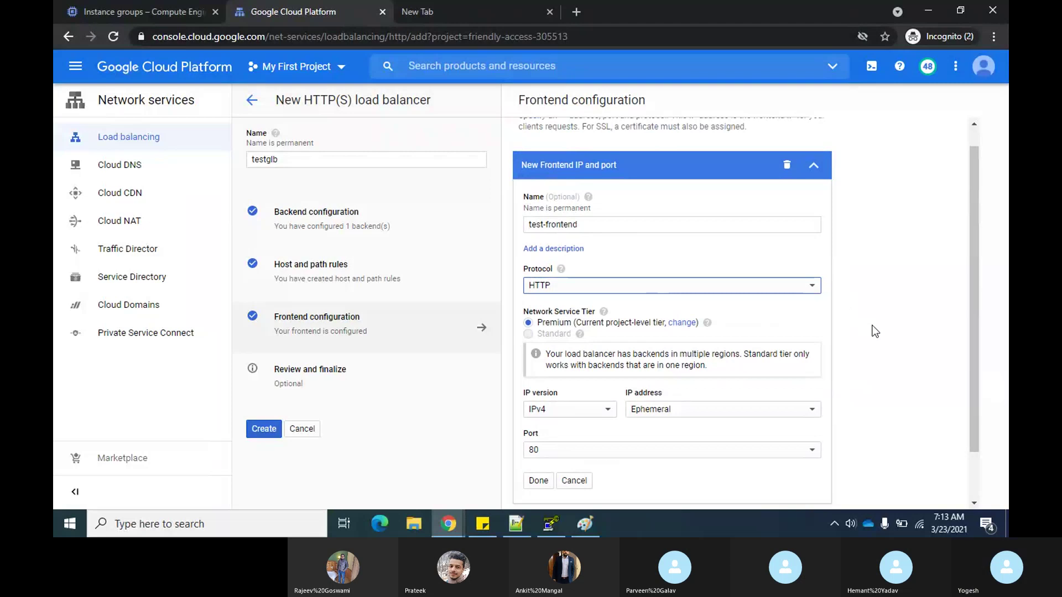
scroll(874, 331, "down", 1)
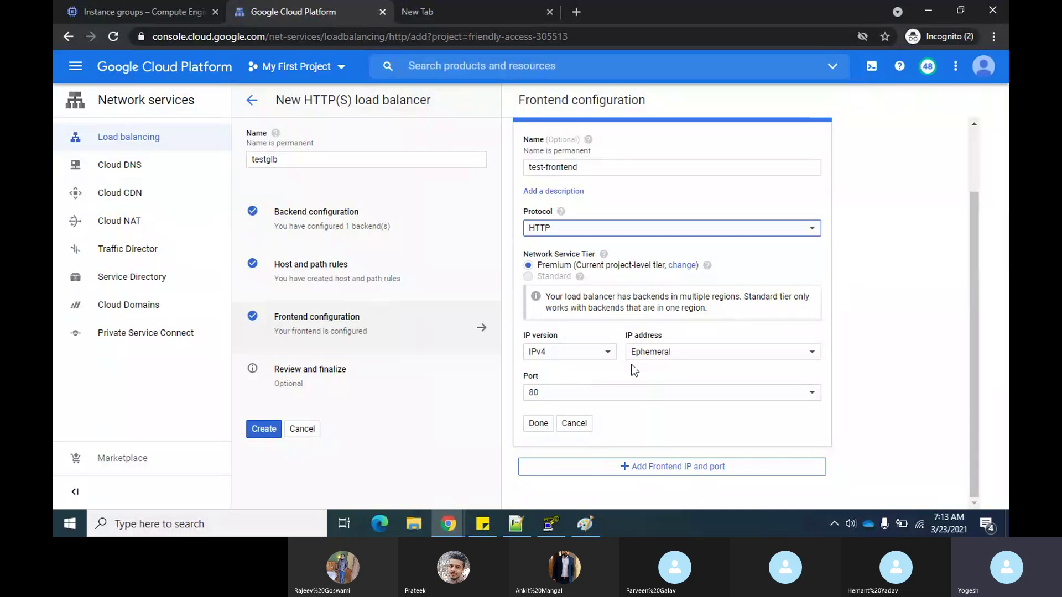
left_click(773, 361)
left_click(660, 357)
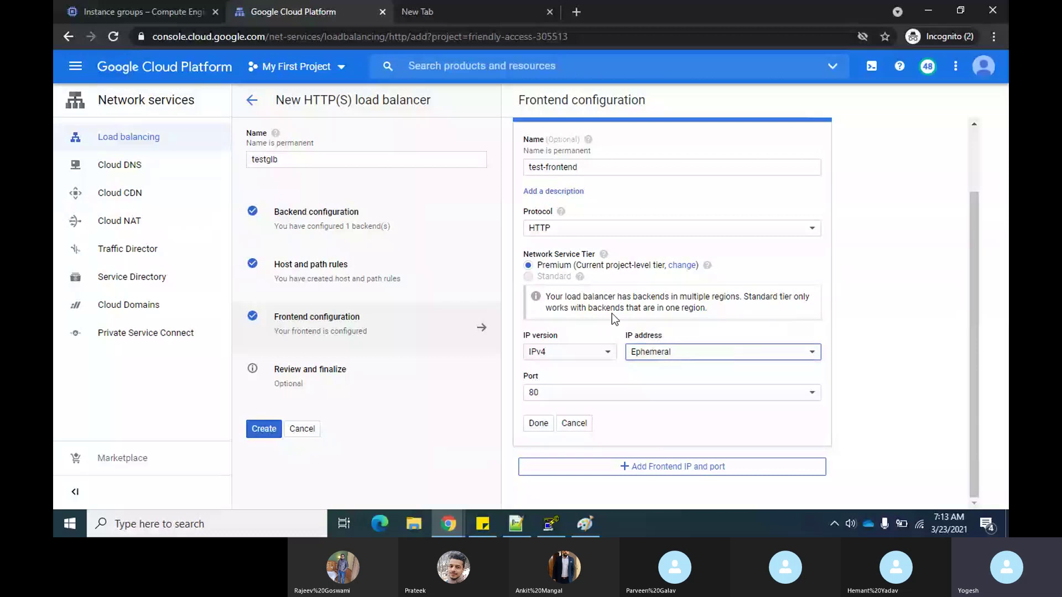
Review the testglb backend, host and path rules and frontend summary, and create the load balancer.
left_click(158, 12)
left_click(292, 7)
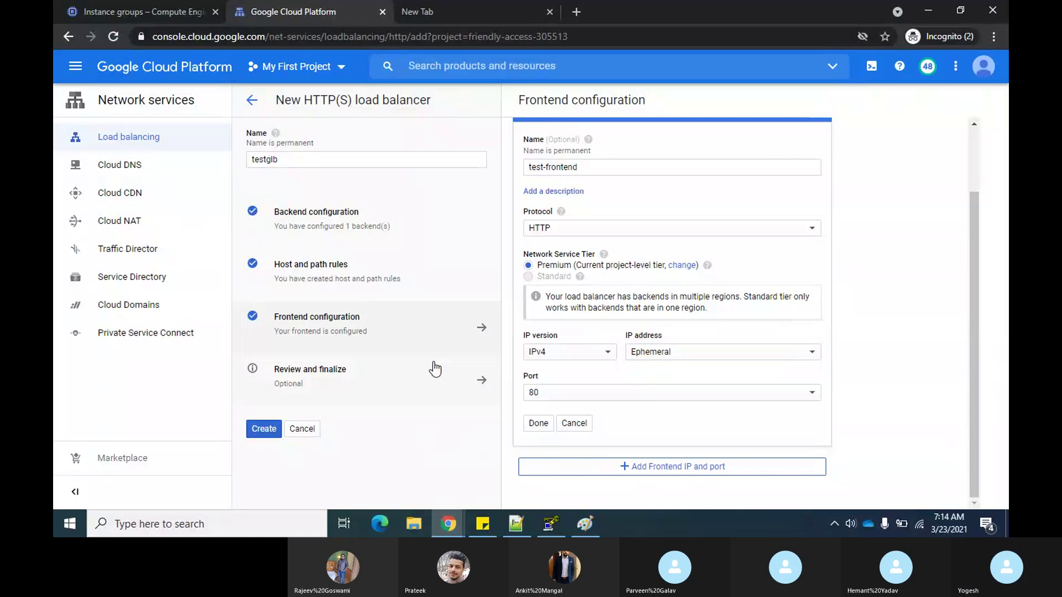
left_click(435, 369)
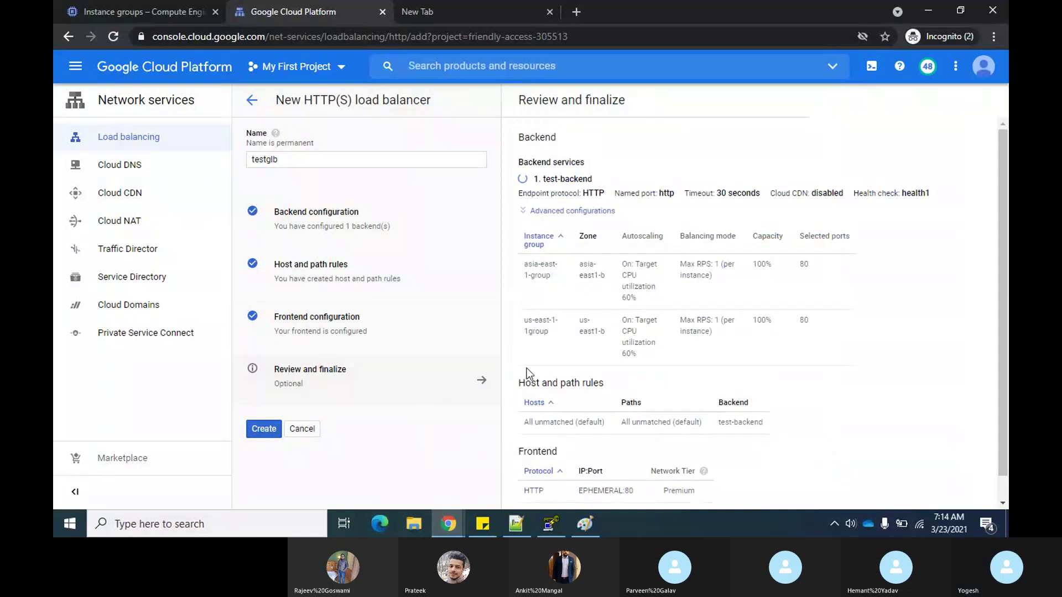
scroll(674, 353, "down", 1)
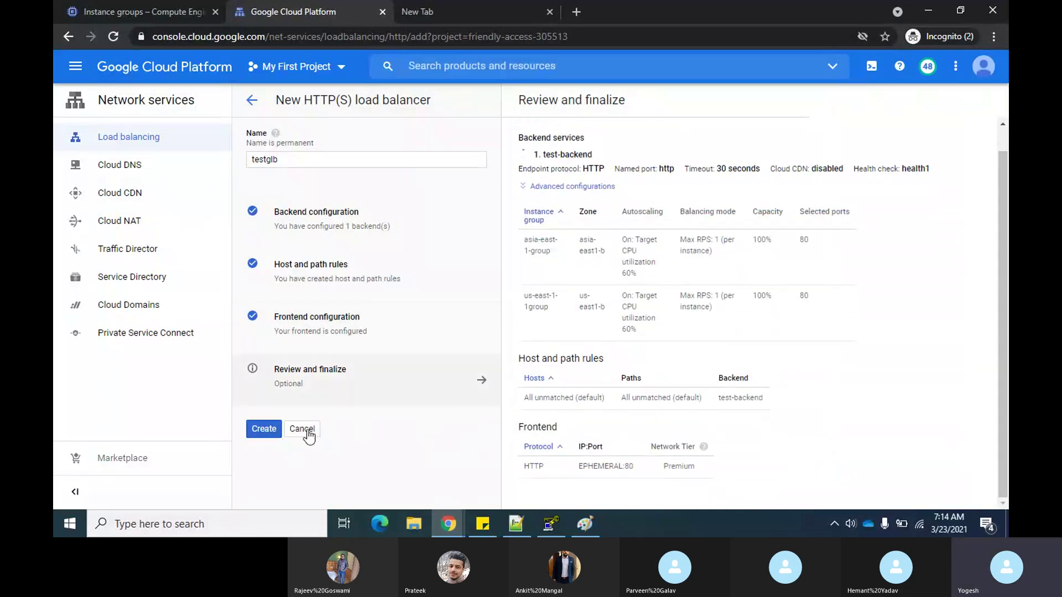
left_click(257, 430)
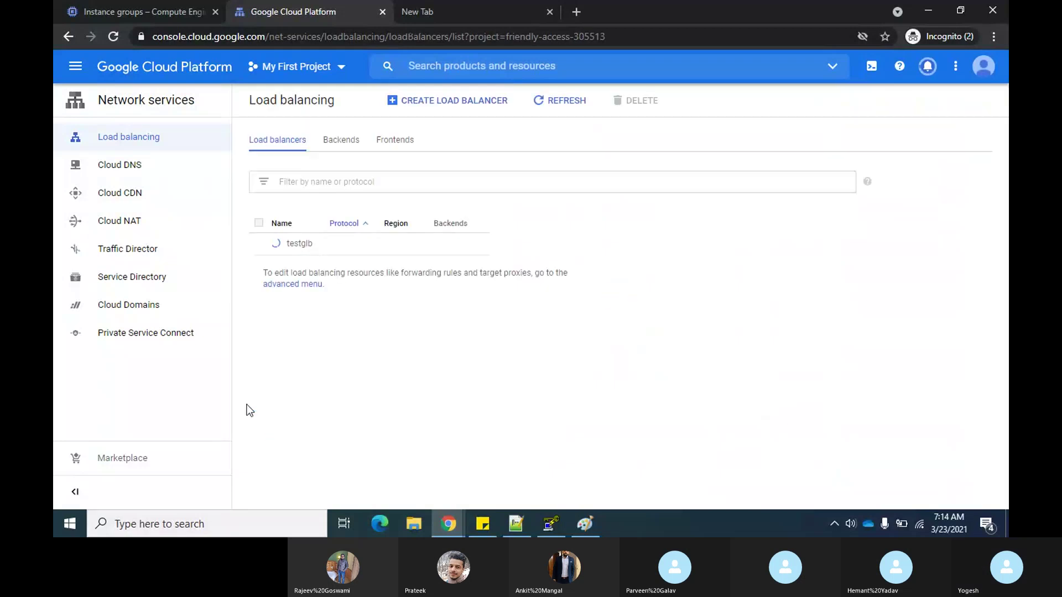
Show the Compute Engine VM instances and mark the asia-east-1-group instance in the list.
left_click(145, 1)
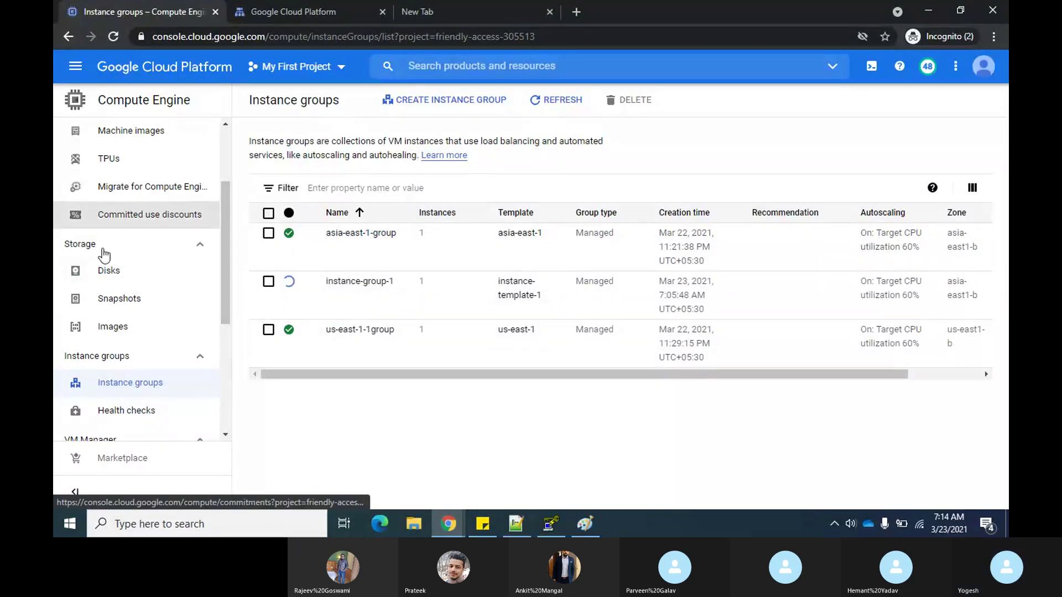
scroll(104, 255, "up", 2)
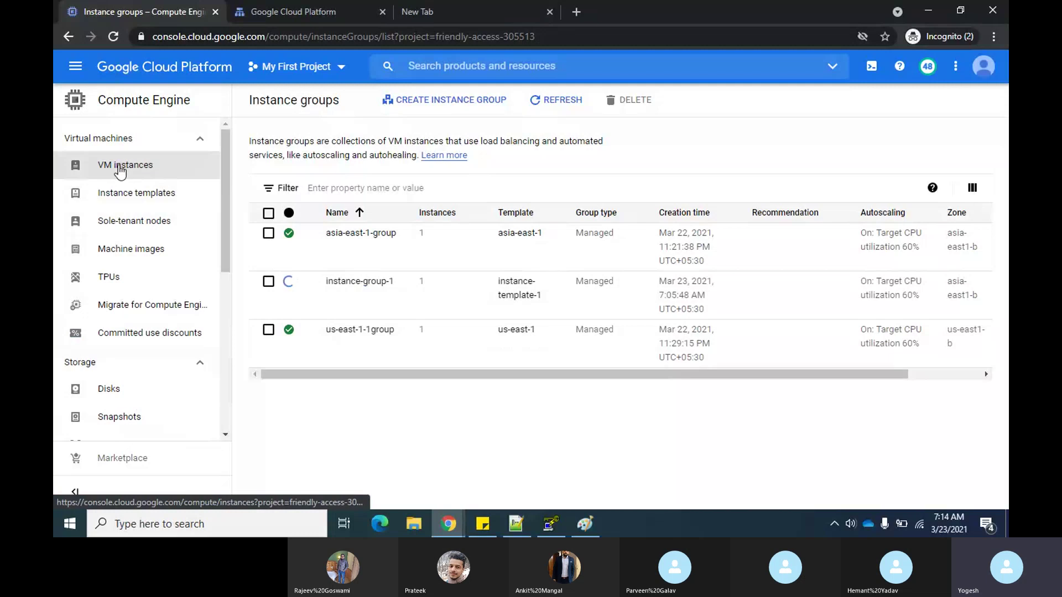
left_click(120, 171)
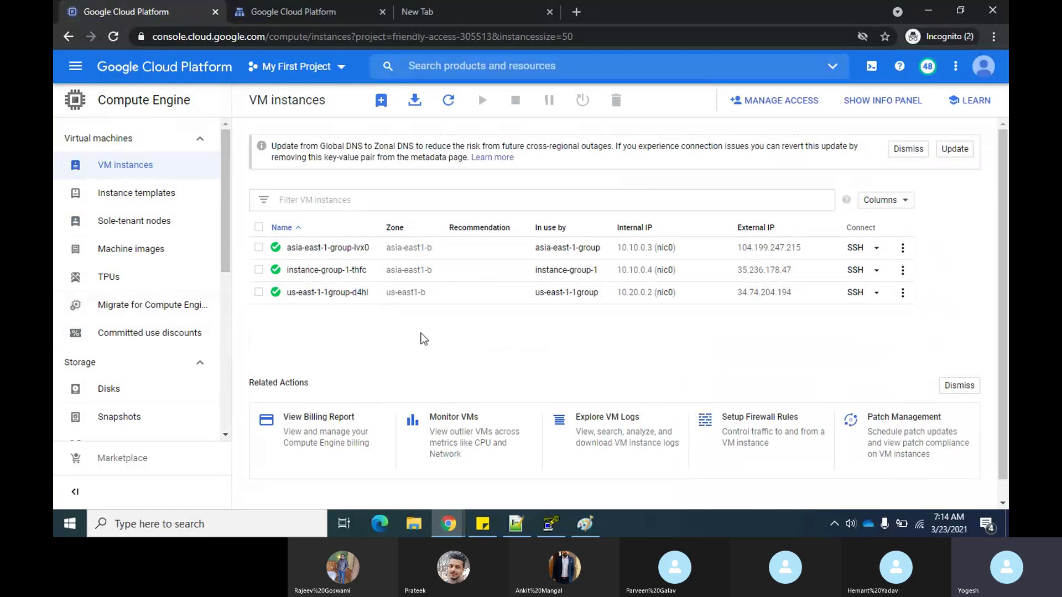
left_click(259, 248)
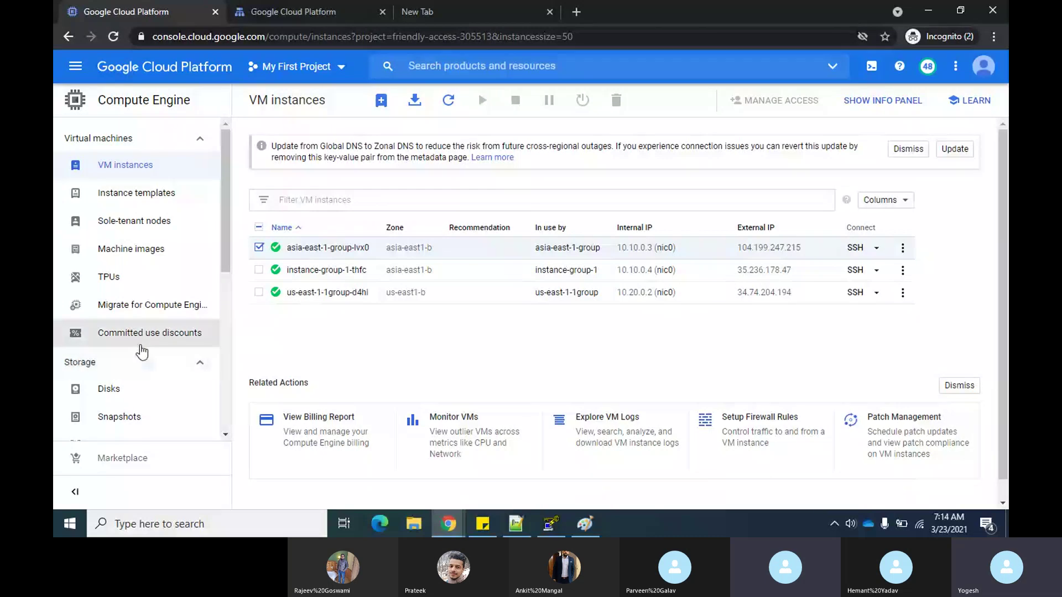
Check the status of the instance groups, and return to the VM instances list.
scroll(142, 350, "down", 6)
scroll(142, 348, "up", 3)
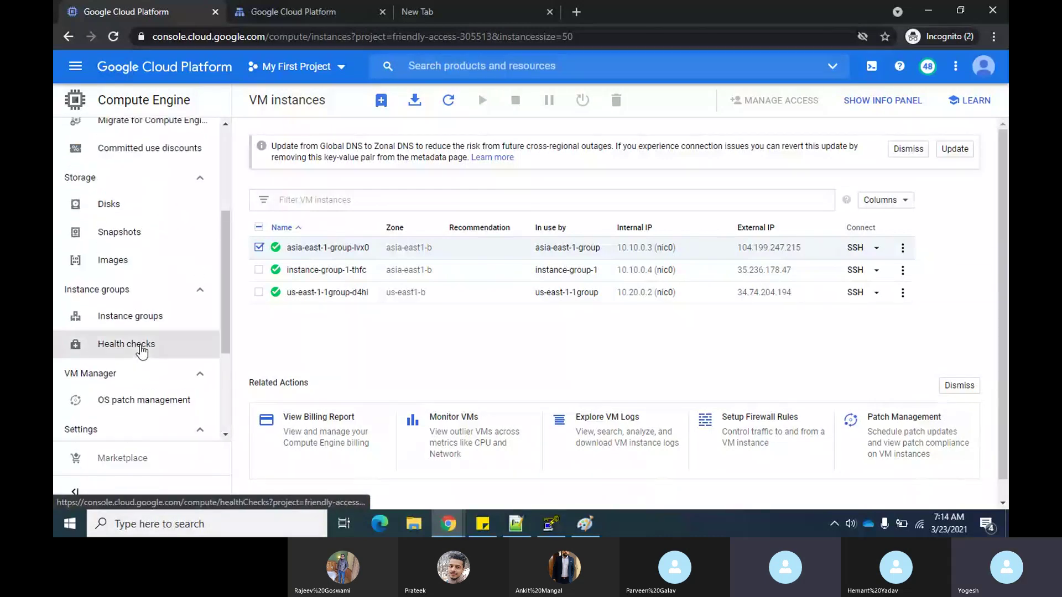
left_click(139, 330)
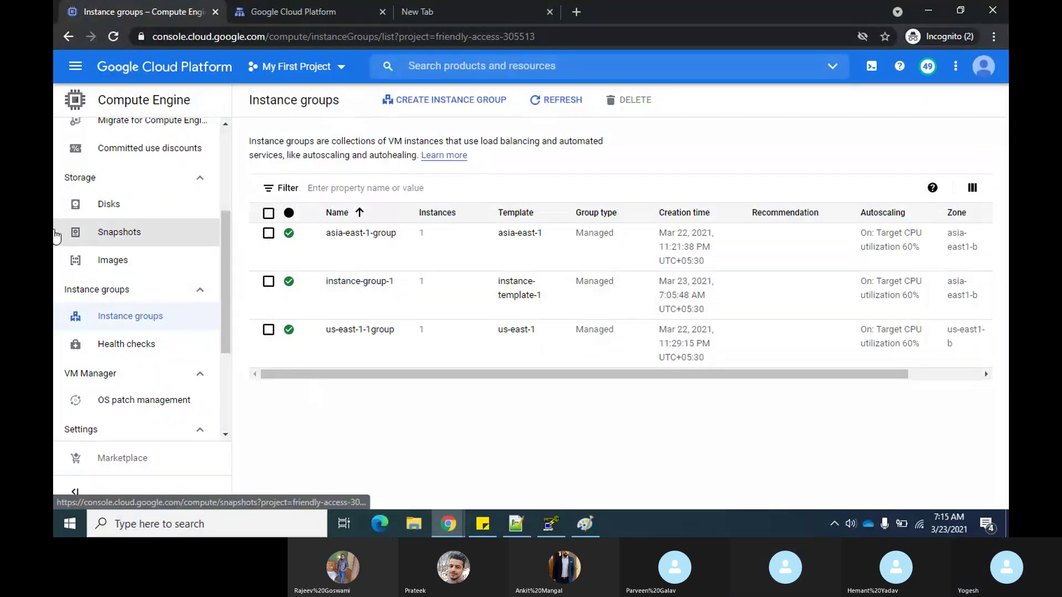
scroll(55, 237, "up", 3)
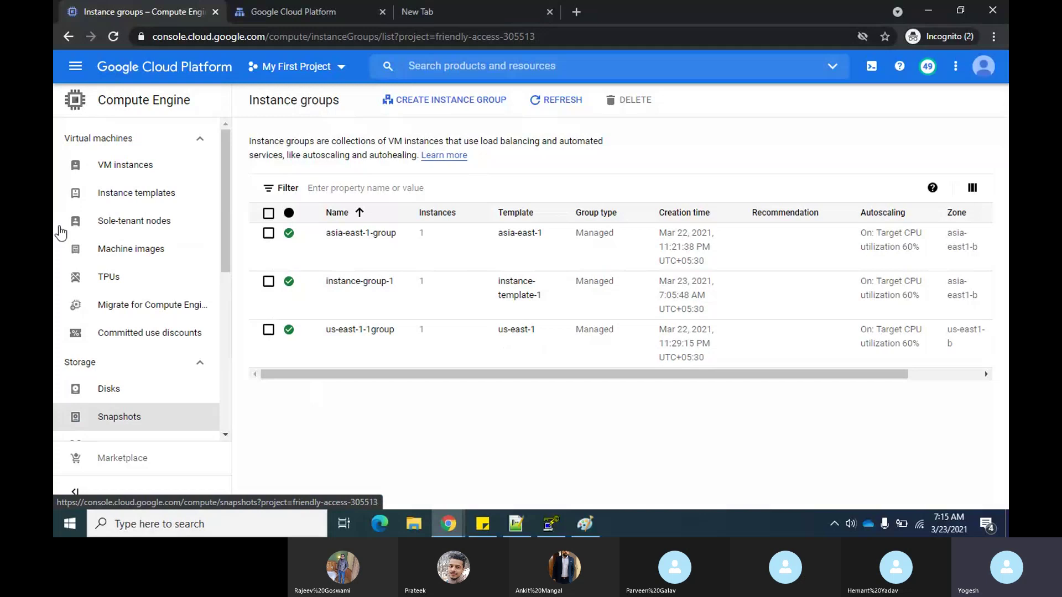
left_click(107, 170)
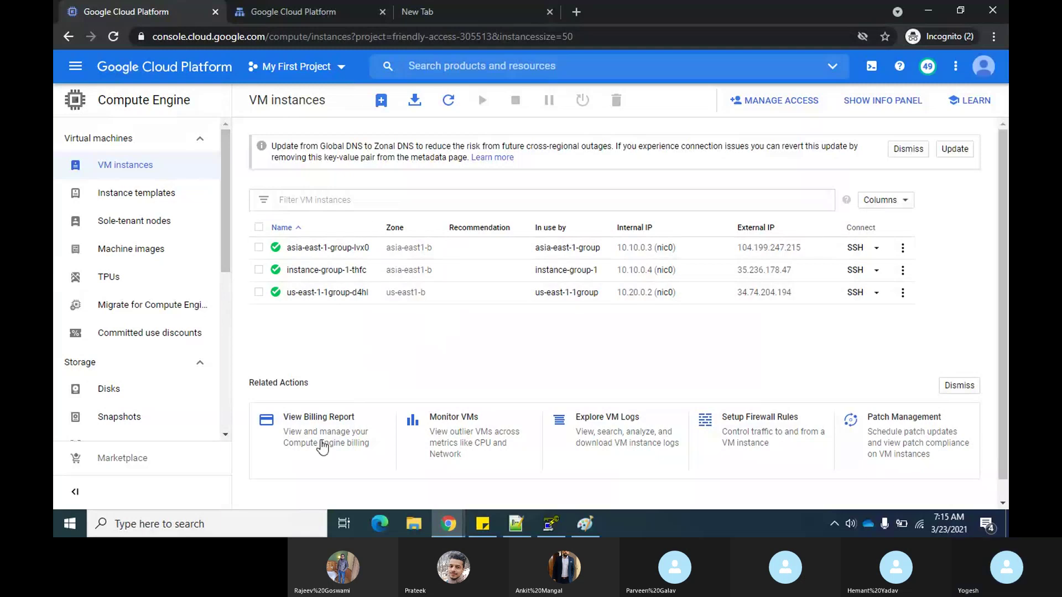
Open the testglb load balancer's details, examine its frontend, path rules and backend health, and select the frontend's IP and port.
left_click(326, 5)
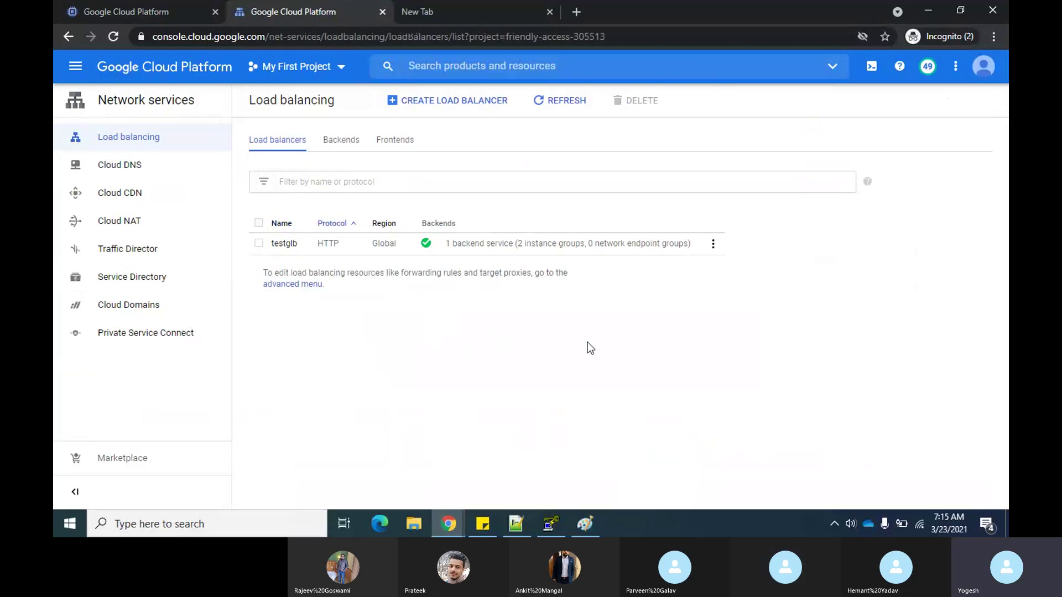
left_click(283, 243)
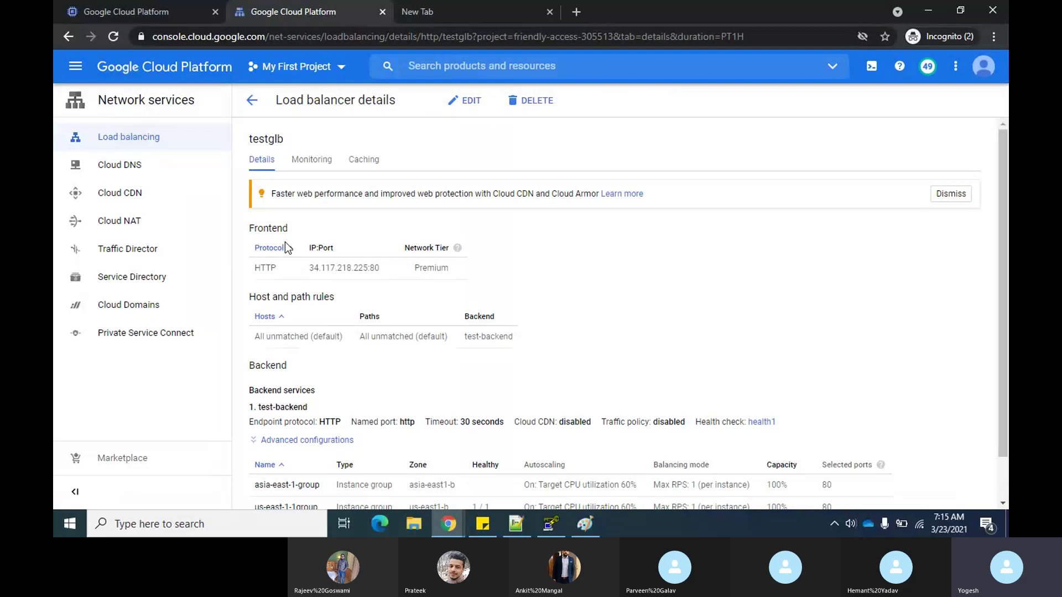
scroll(784, 365, "down", 1)
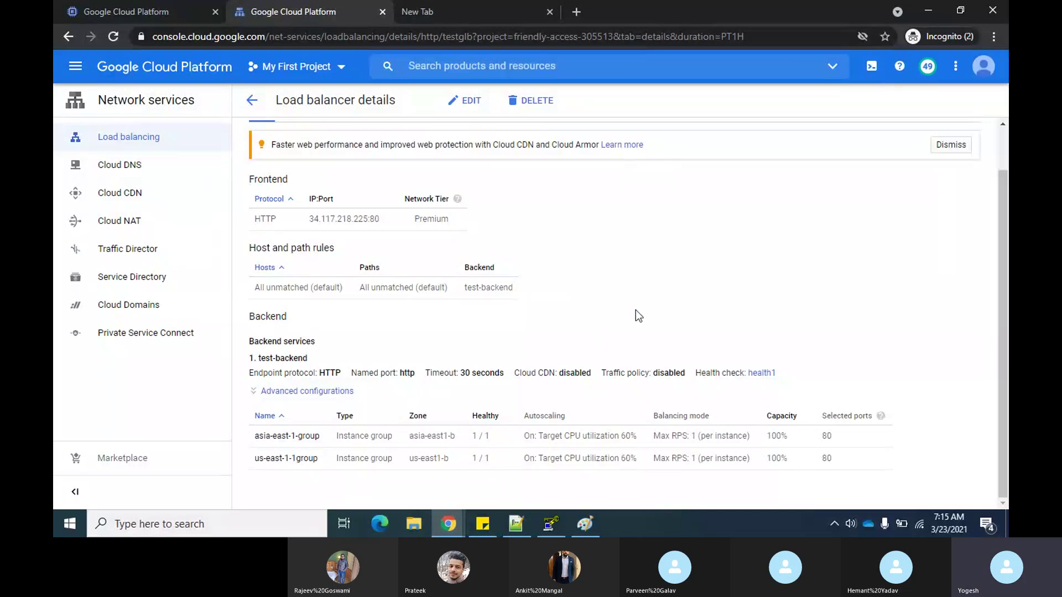
scroll(635, 309, "up", 1)
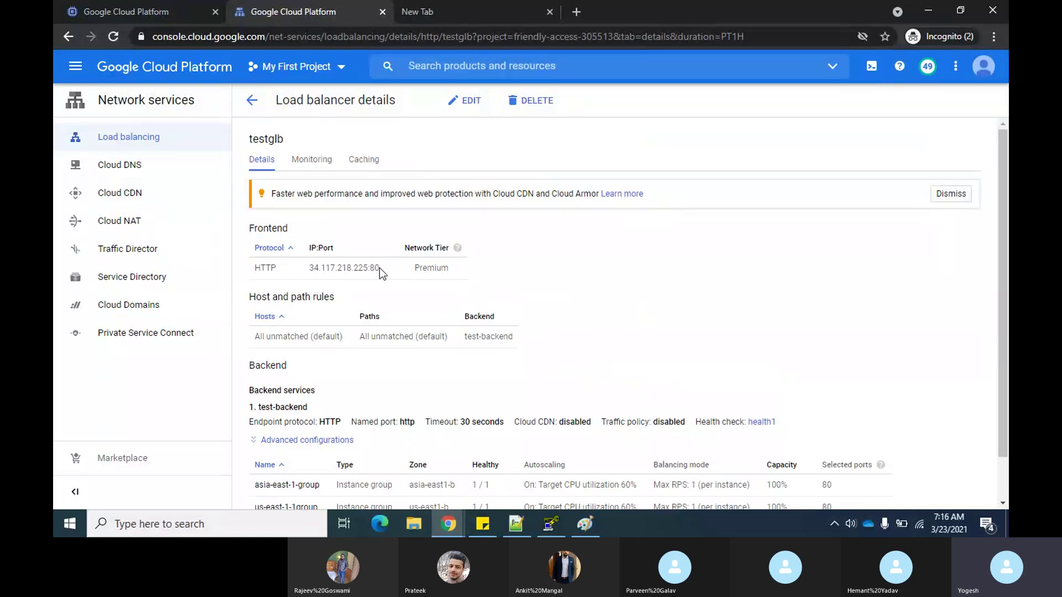
left_click_drag(379, 268, 307, 270)
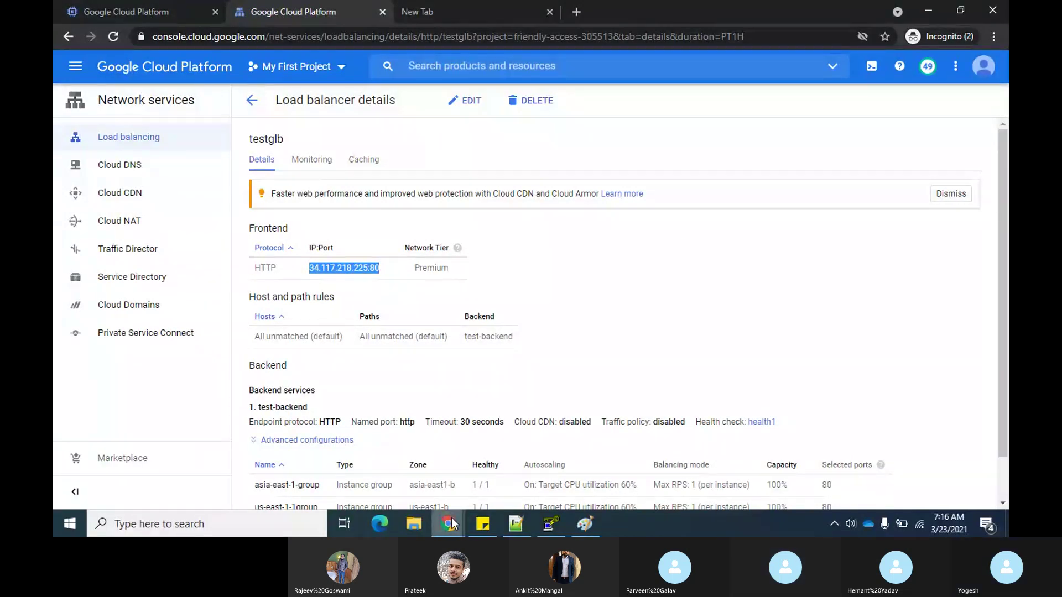
Switch to the Skype call window to check on the meeting, and return to the testglb details.
mouse_move(451, 523)
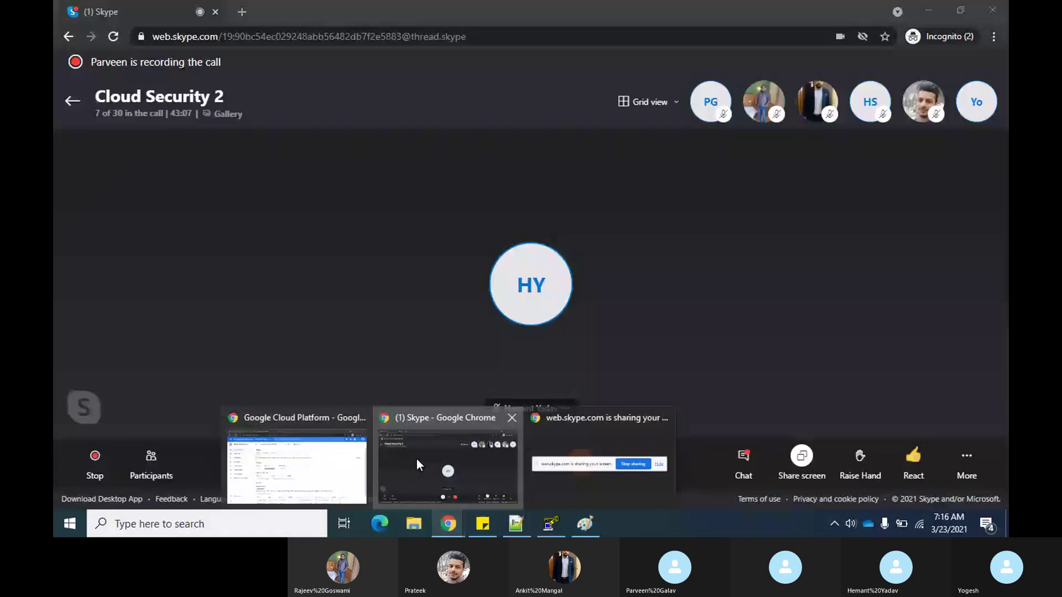
left_click(416, 459)
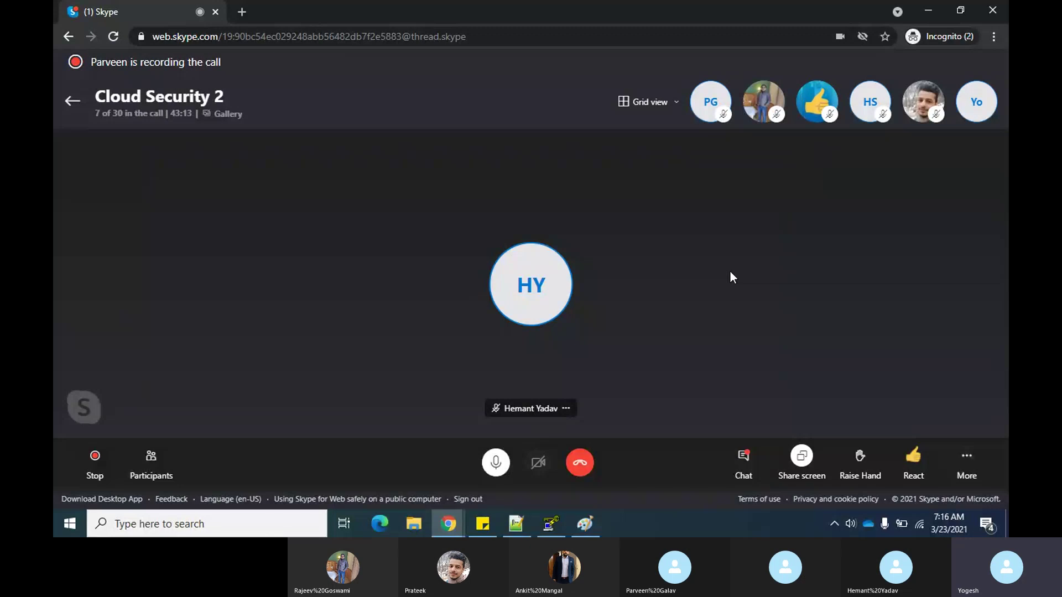
key("alt+Tab")
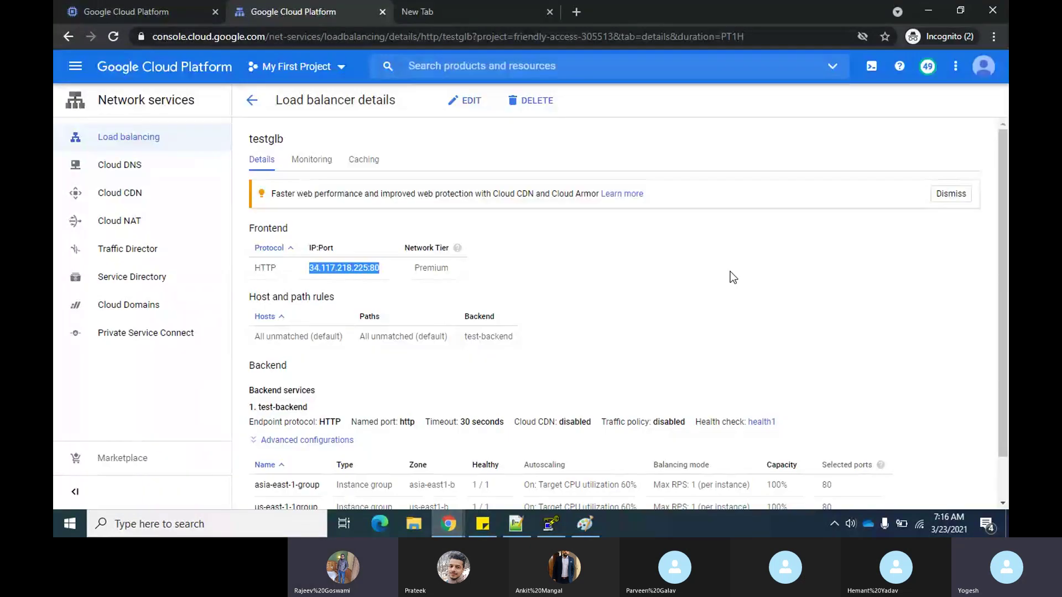
key("alt+Tab")
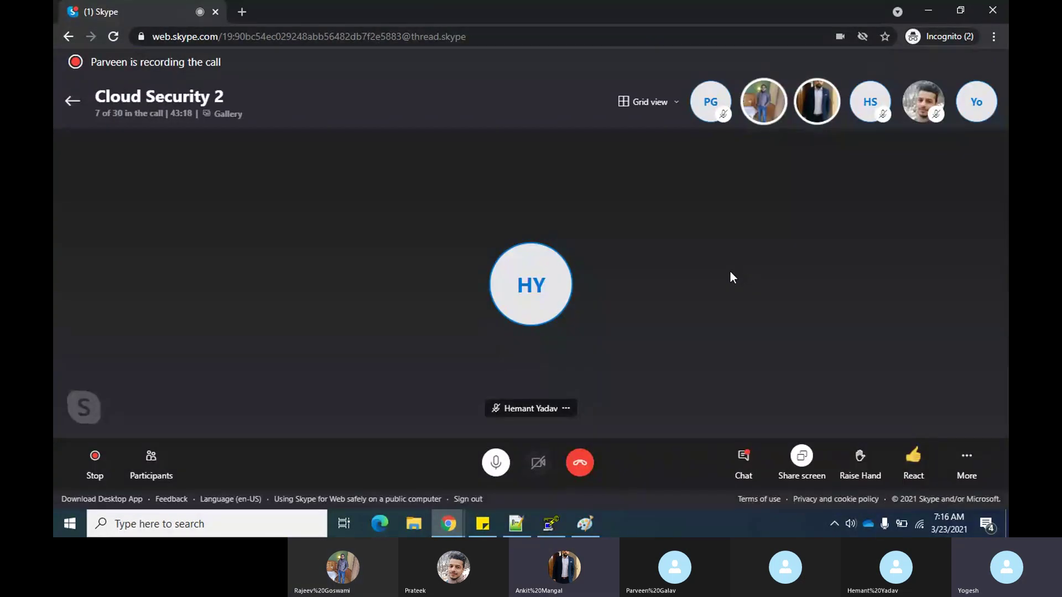
key("alt+Tab")
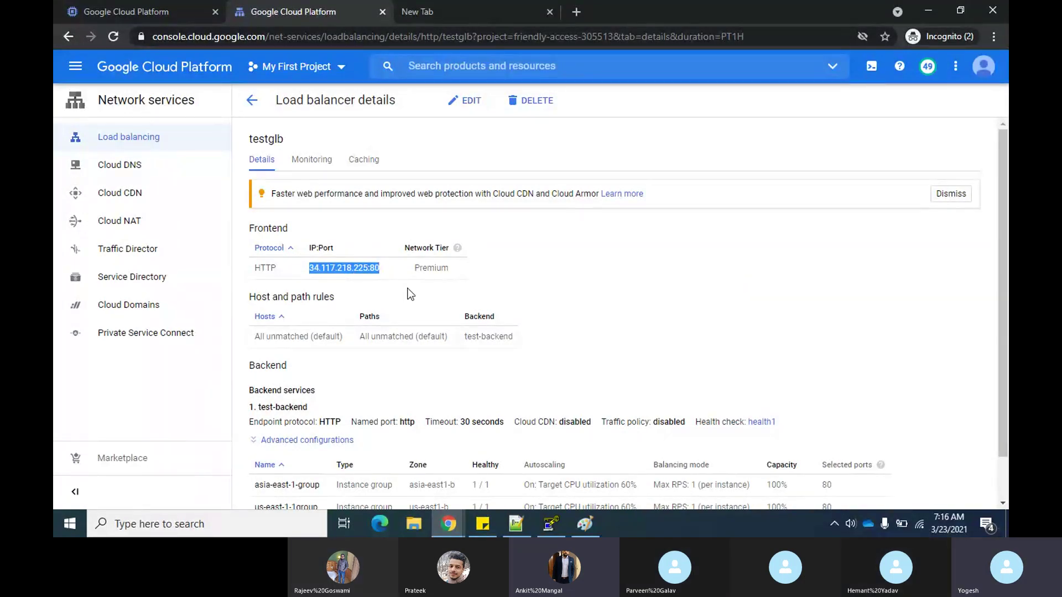
left_click(470, 1)
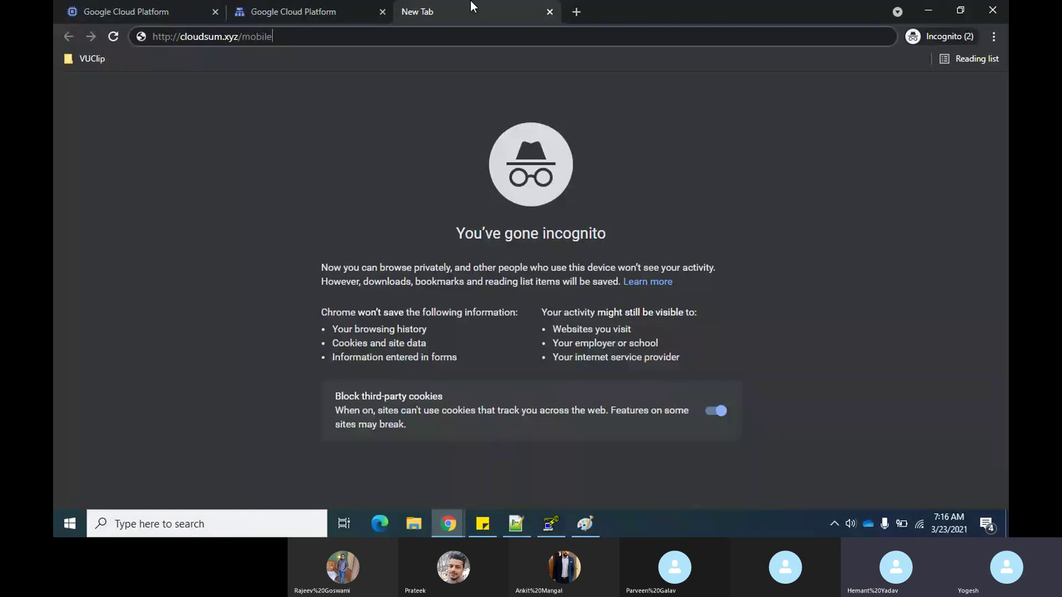
left_click(379, 37)
key("BackSpace")
key("BackSpace")
key("BackSpace")
key("BackSpace")
key("BackSpace")
key("BackSpace")
key("BackSpace")
key("BackSpace")
key("BackSpace")
key("BackSpace")
key("BackSpace")
key("BackSpace")
key("BackSpace")
key("BackSpace")
key("BackSpace")
key("BackSpace")
key("BackSpace")
key("BackSpace")
key("BackSpace")
key("BackSpace")
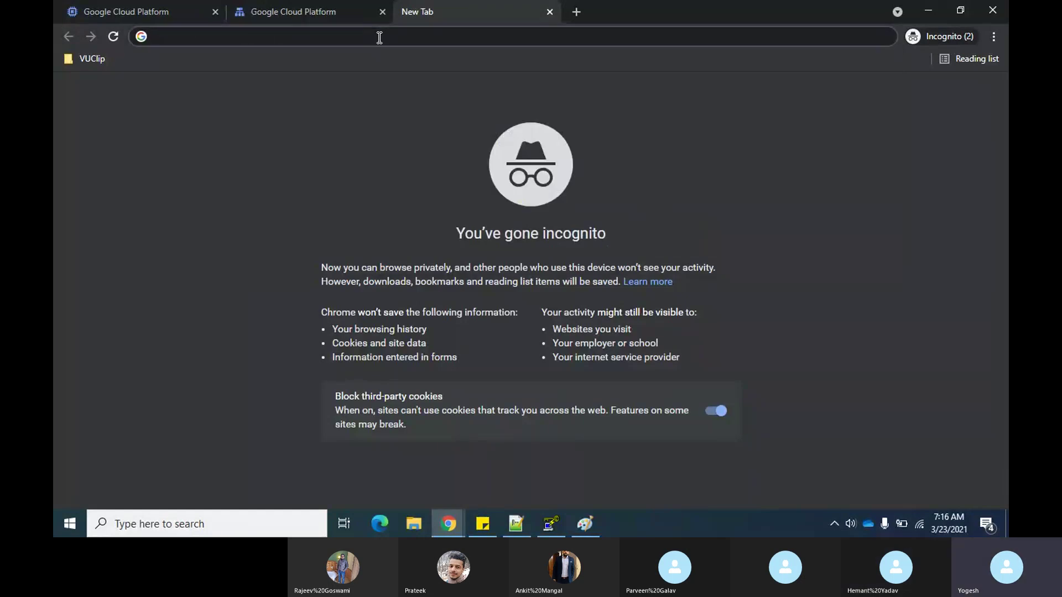
type("http://")
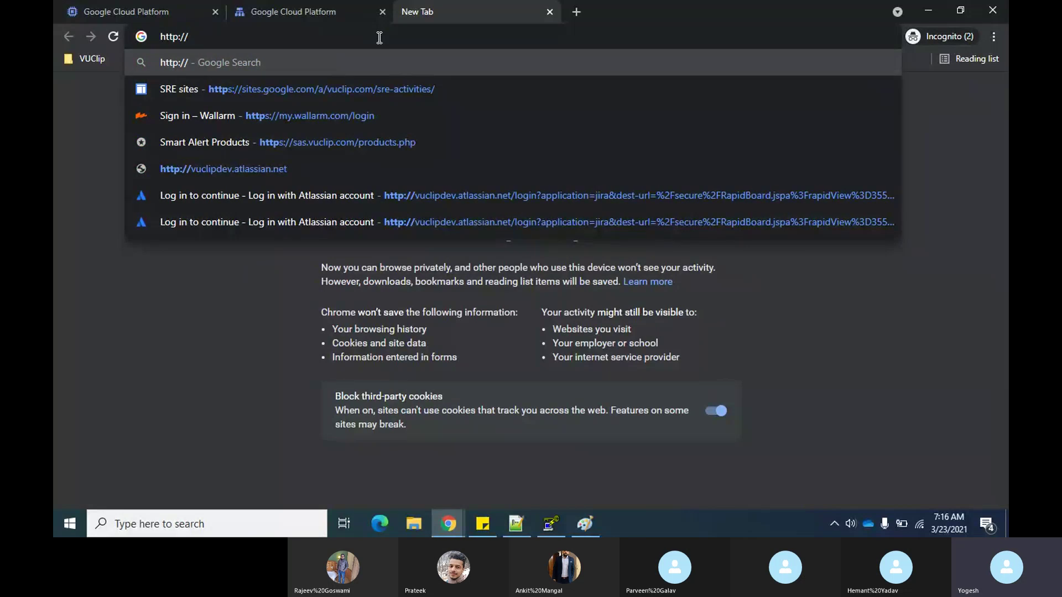
type("34.117.218.225:80")
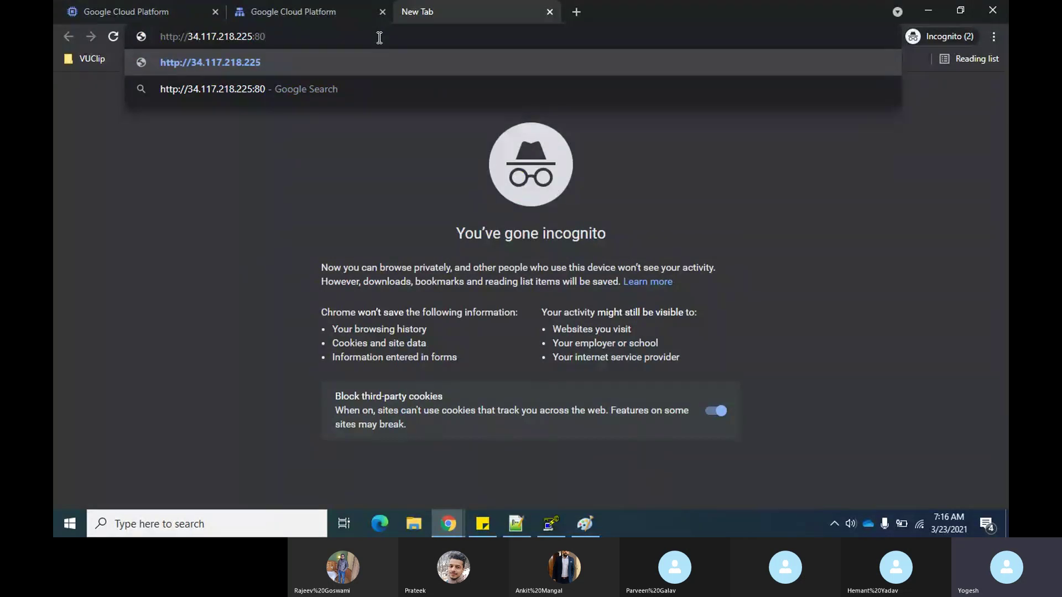
key("Return")
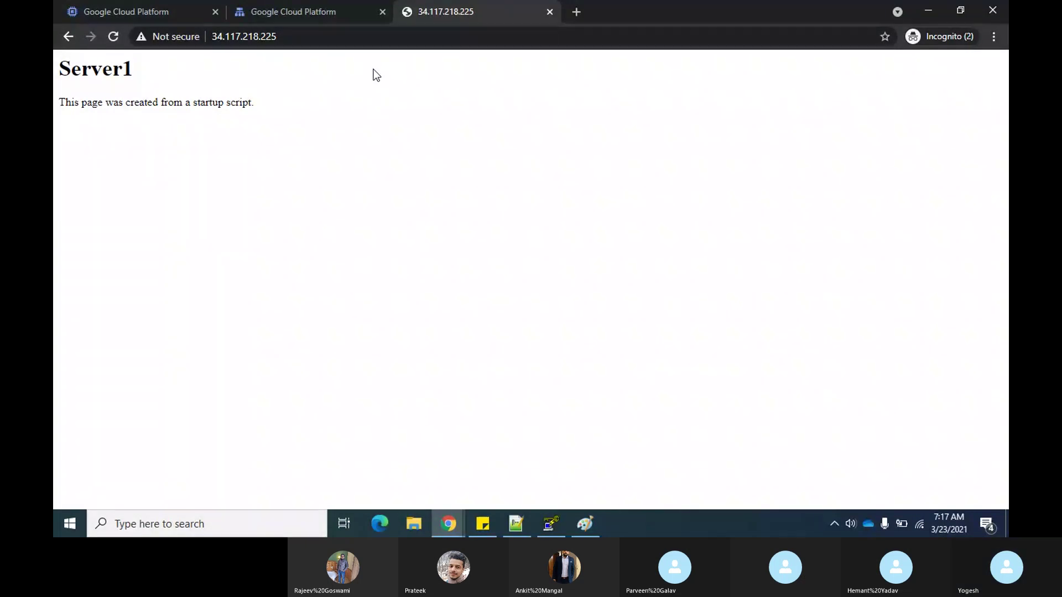
Switch to the Paint architecture diagram and add the label "Server1" inside the upper VM Group box.
left_click(585, 524)
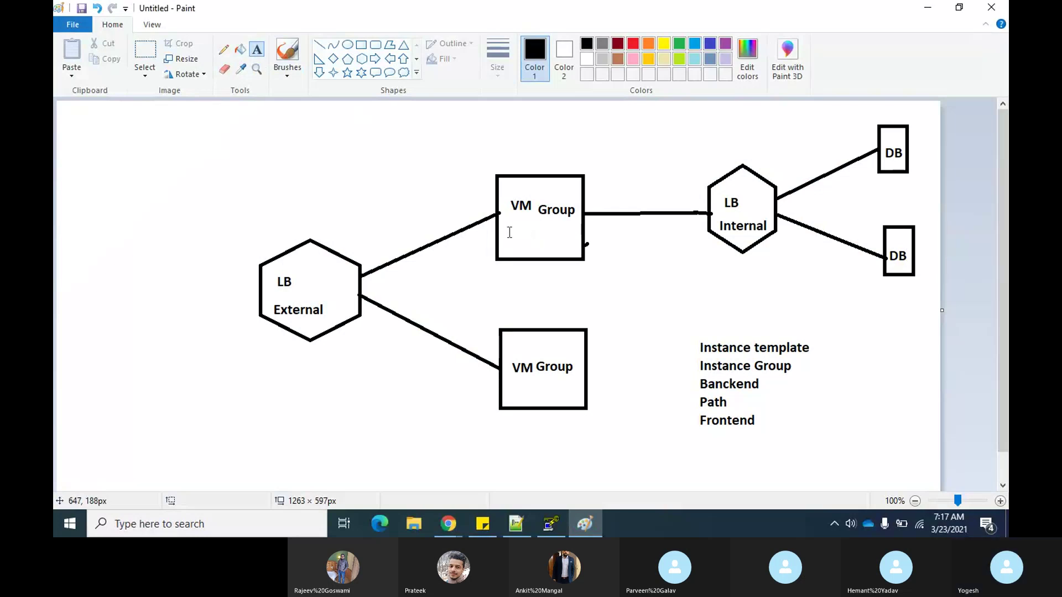
left_click_drag(508, 229, 545, 238)
type("SErv")
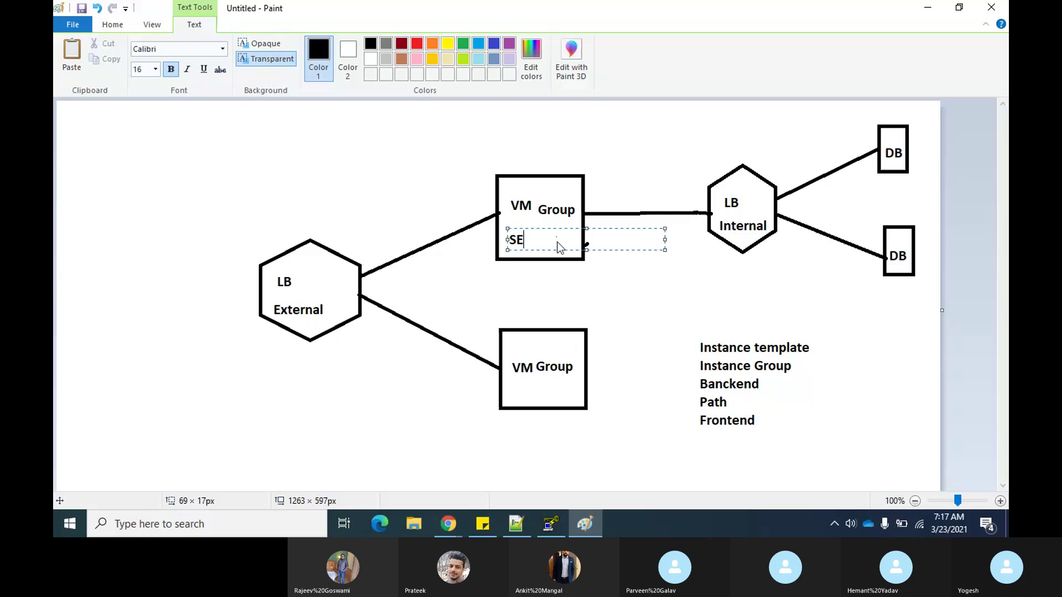
key("BackSpace")
key("BackSpace")
key("BackSpace")
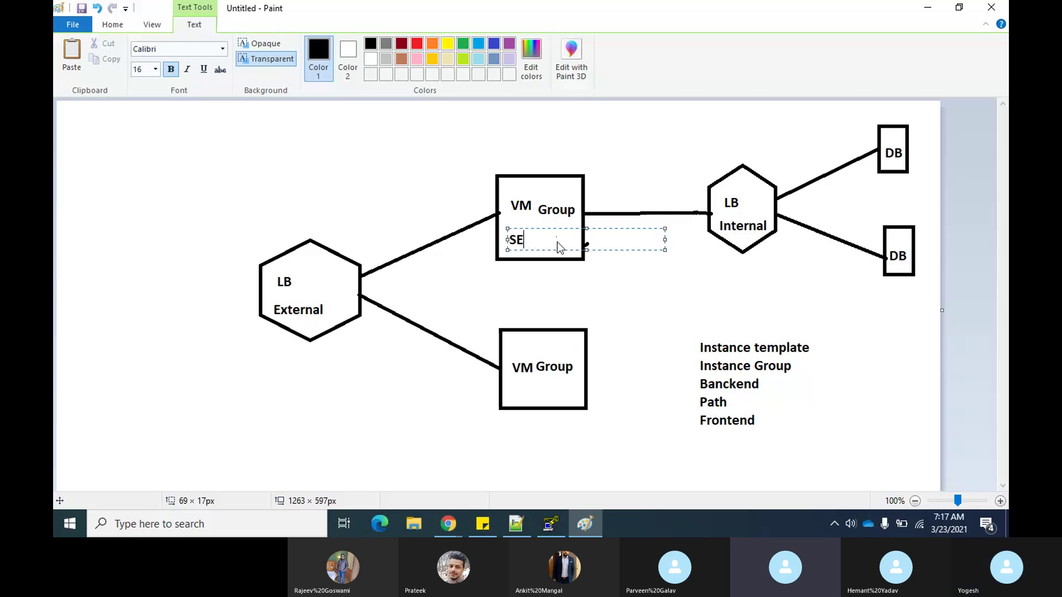
type("erver1")
Add the label "Server2" inside the lower VM Group box of the diagram.
left_click(521, 385)
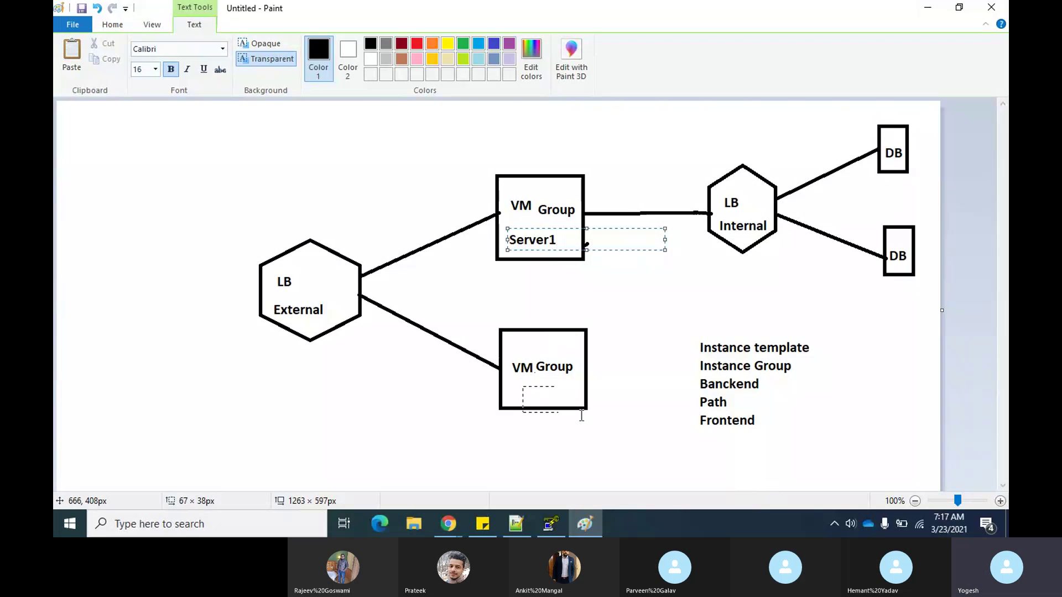
type("Server2")
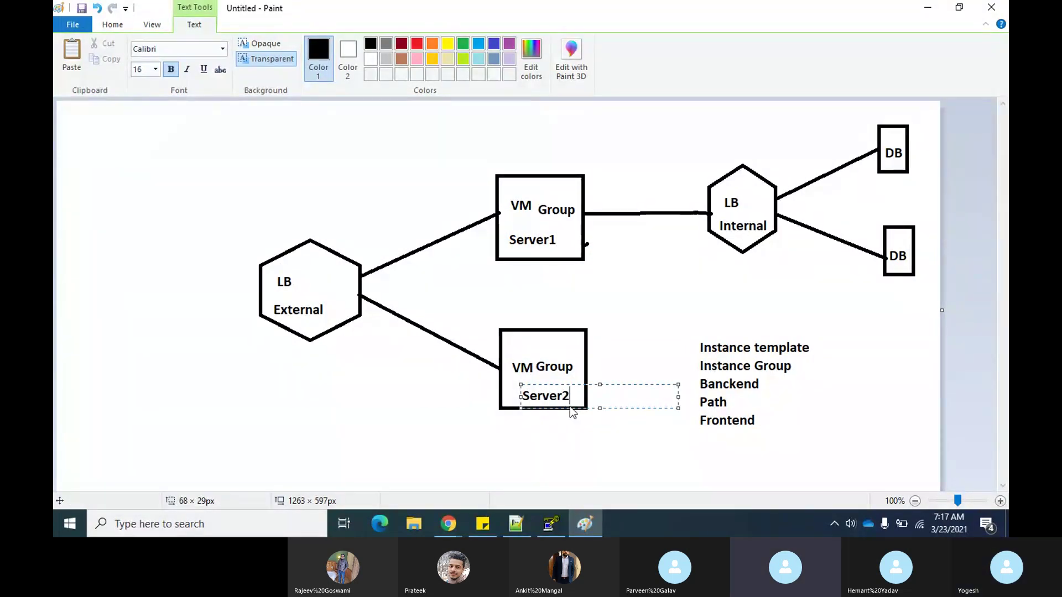
left_click(592, 457)
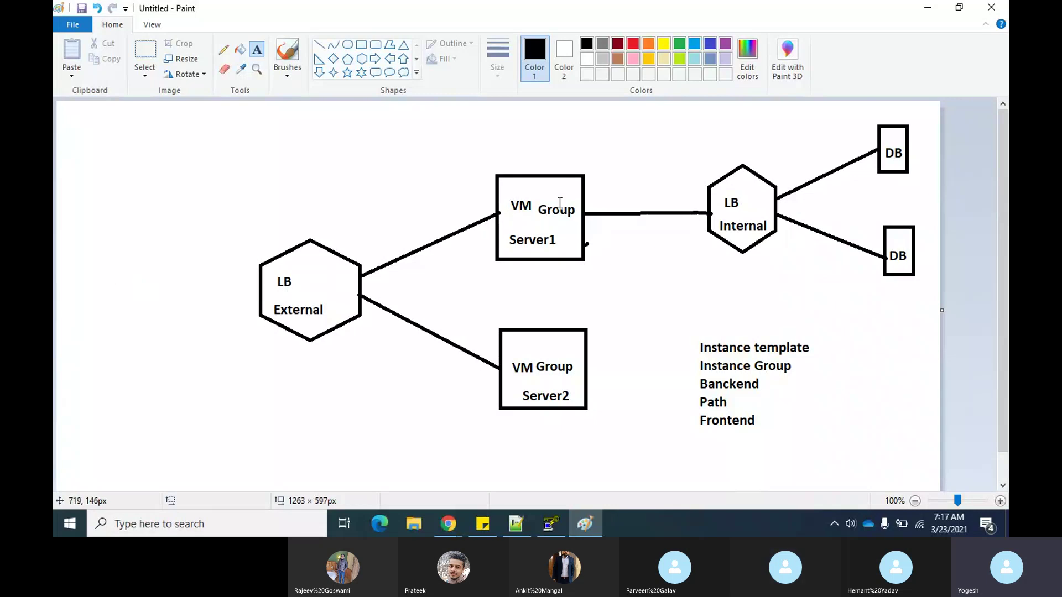
Return to the browser and reload the 34.117.218.225 page repeatedly to check which server answers.
key("alt+Tab")
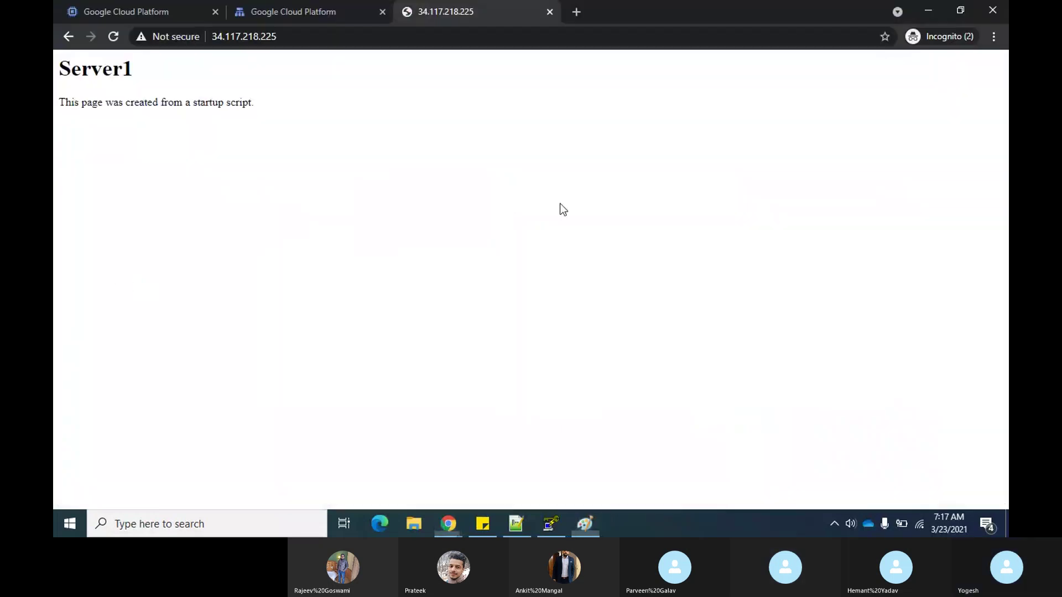
left_click(115, 38)
left_click(115, 38)
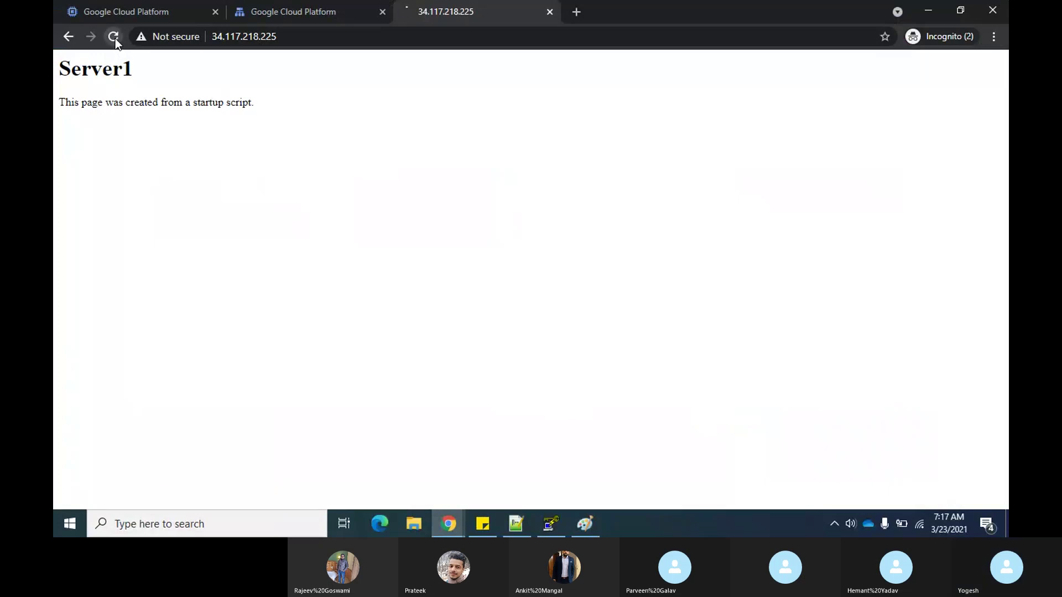
left_click(115, 38)
left_click(115, 38)
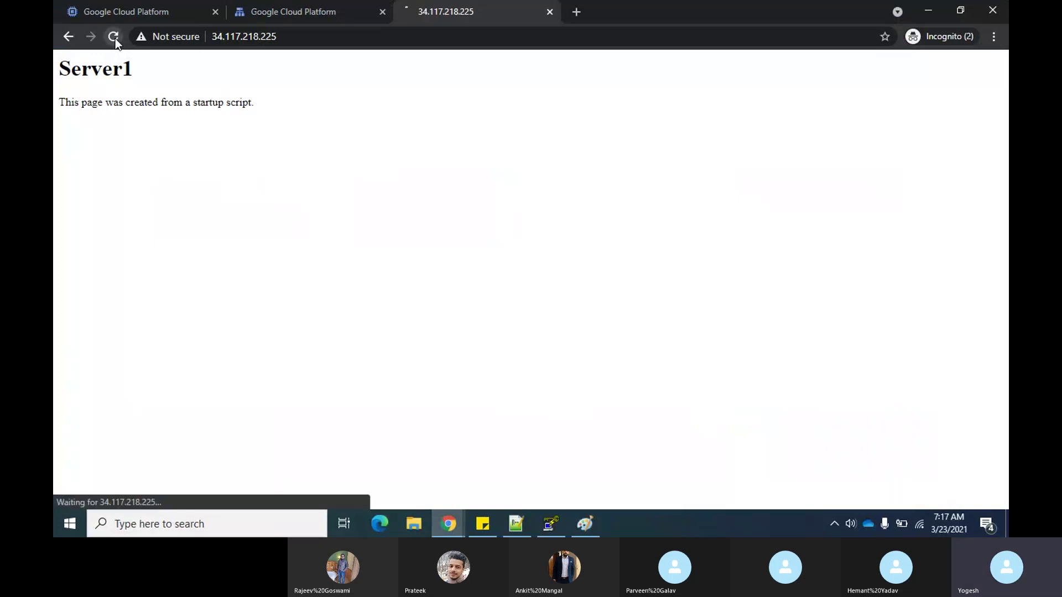
left_click(115, 38)
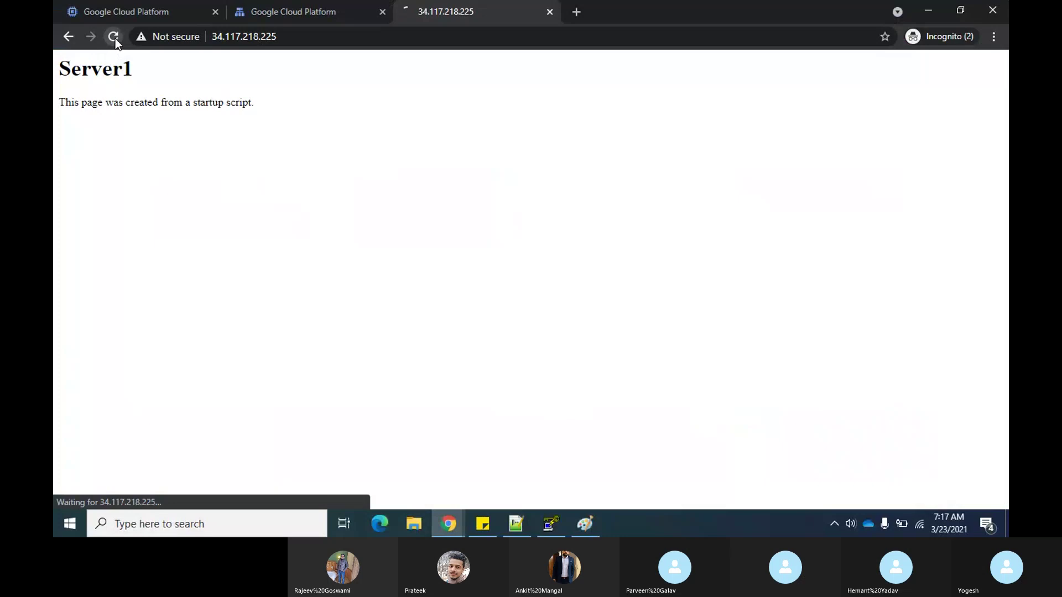
left_click(115, 38)
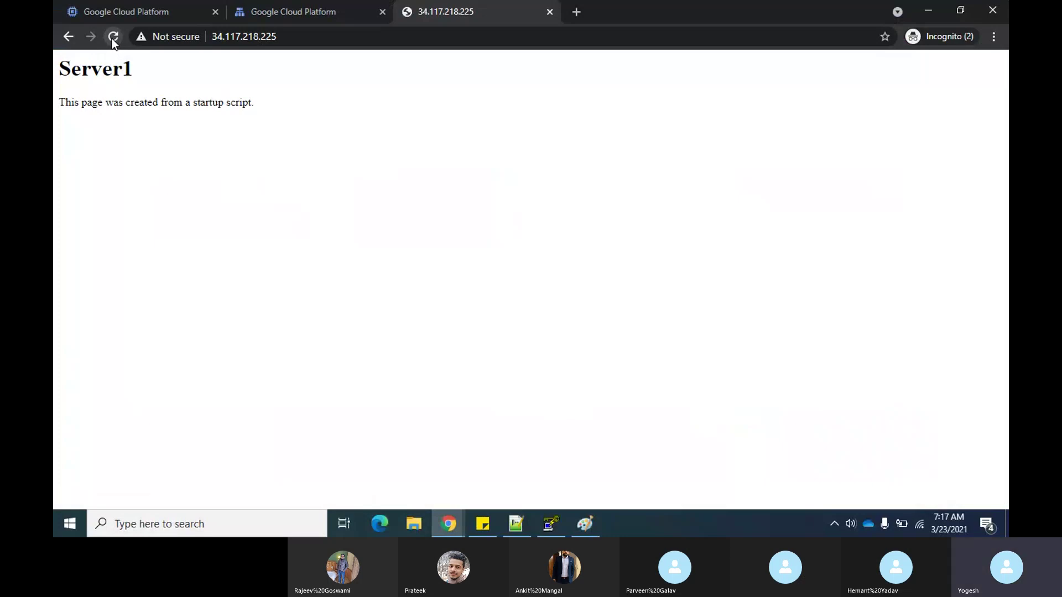
left_click(113, 38)
left_click(113, 39)
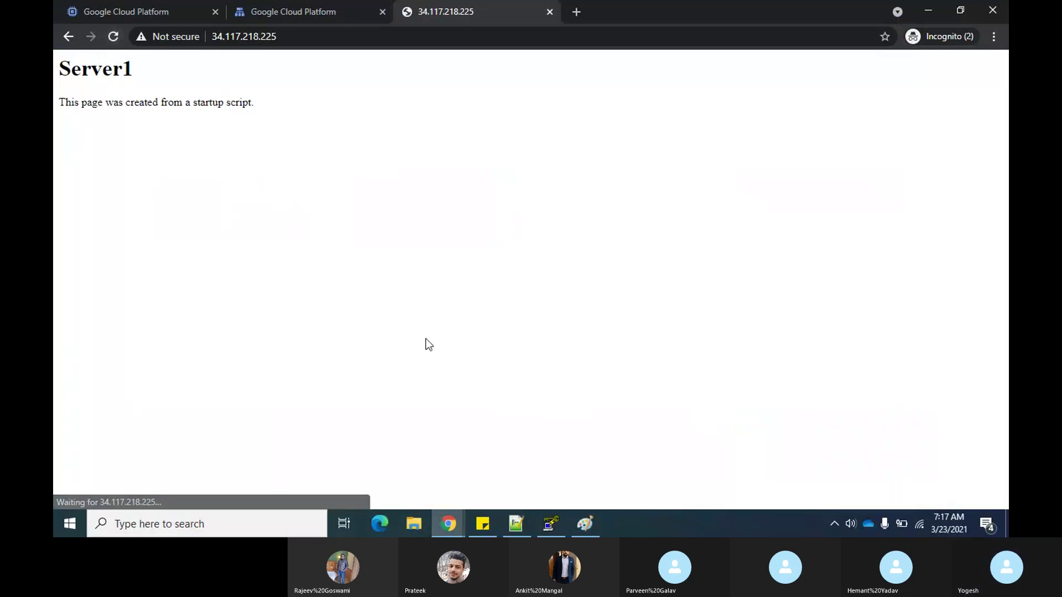
Load 34.117.218.225 in a new incognito window and reload the page once.
right_click(452, 534)
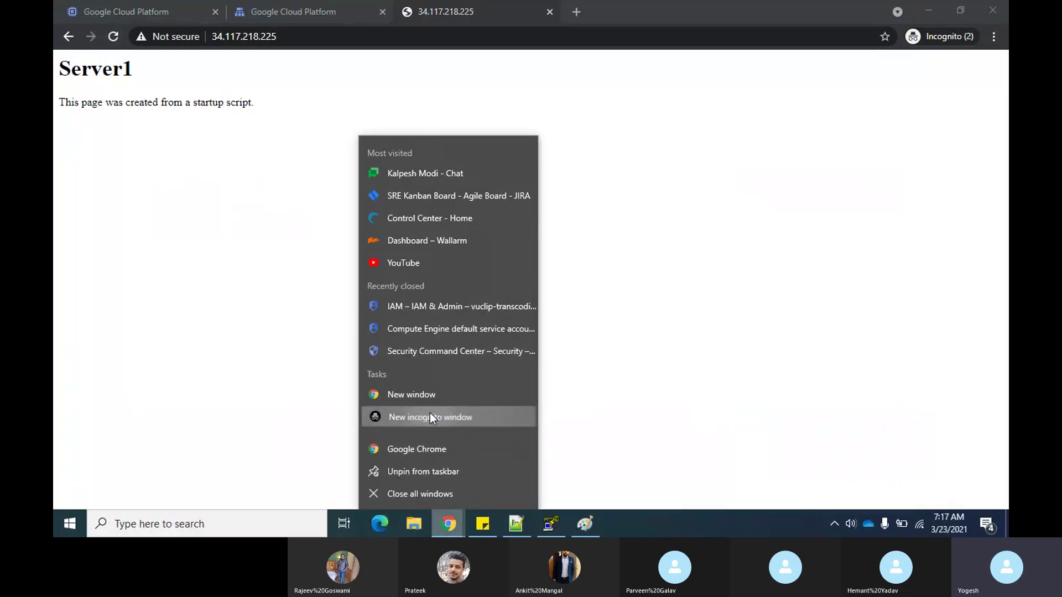
left_click(429, 414)
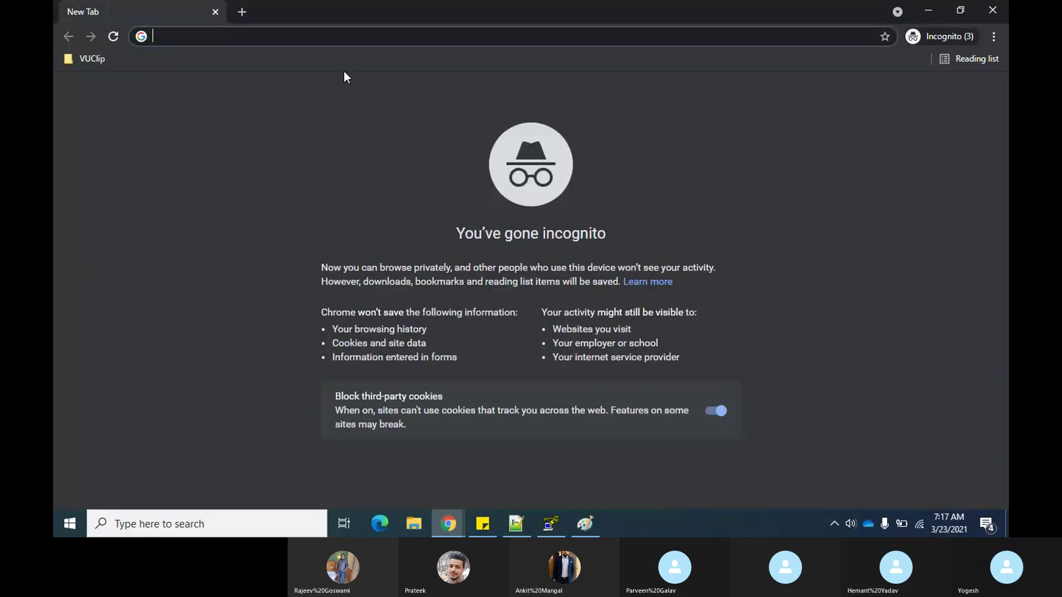
type("34.117.218.225")
key("Return")
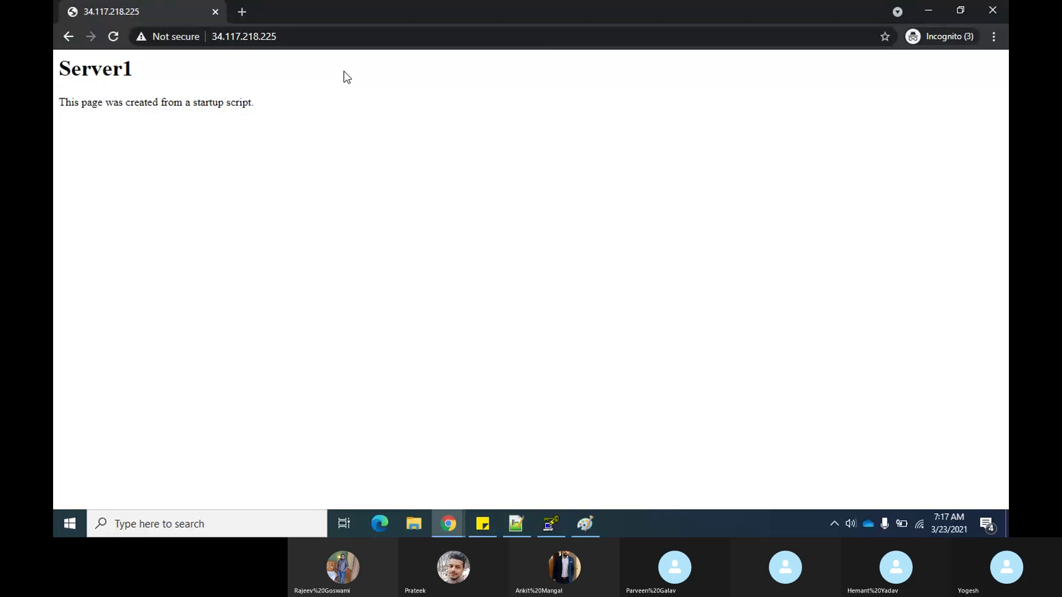
left_click(113, 38)
Request the load balancer address again with the port stated explicitly, as 34.117.218.225:80.
left_click(290, 37)
left_click(291, 37)
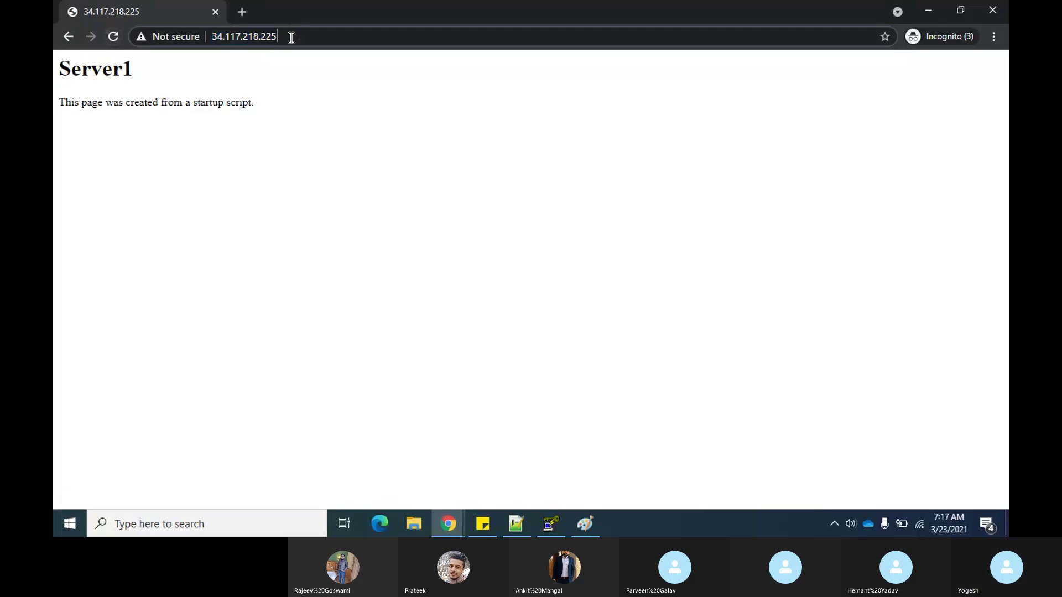
type(":80")
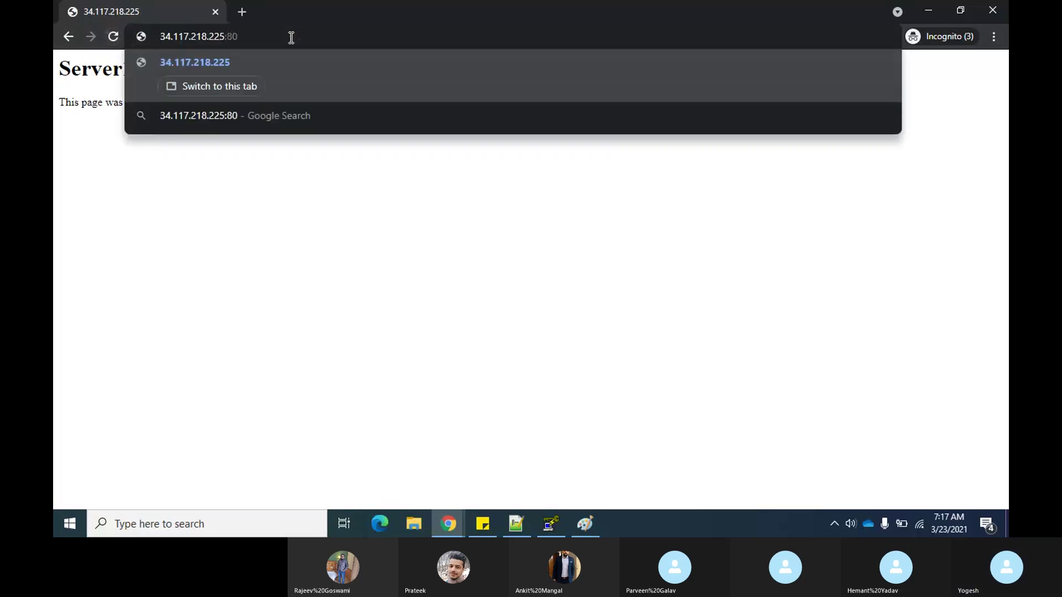
key("Return")
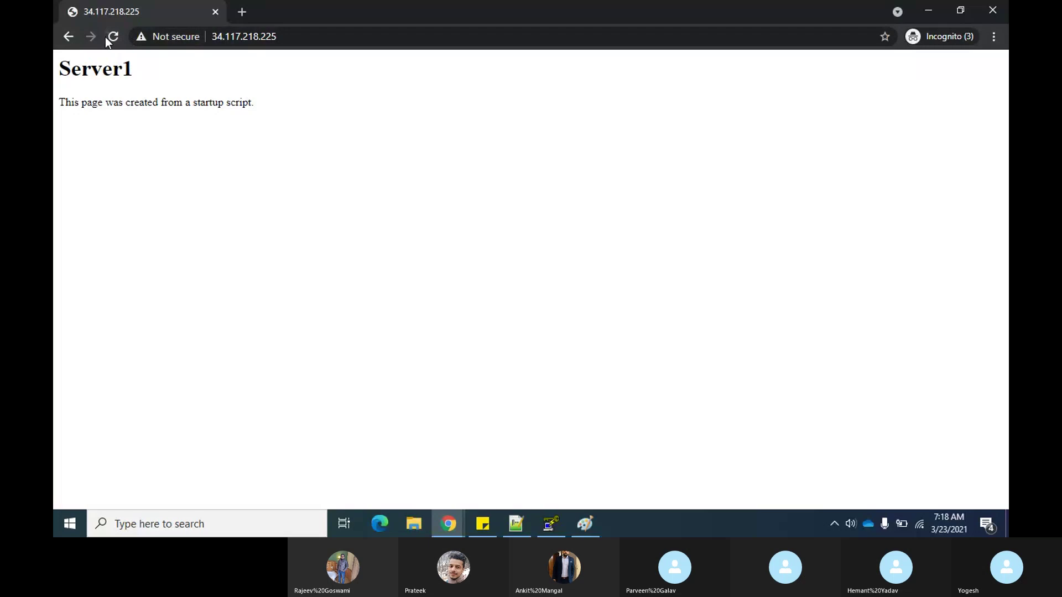
Keep reloading the page in the new incognito window to test whether responses alternate between the two servers.
left_click(113, 37)
left_click(113, 38)
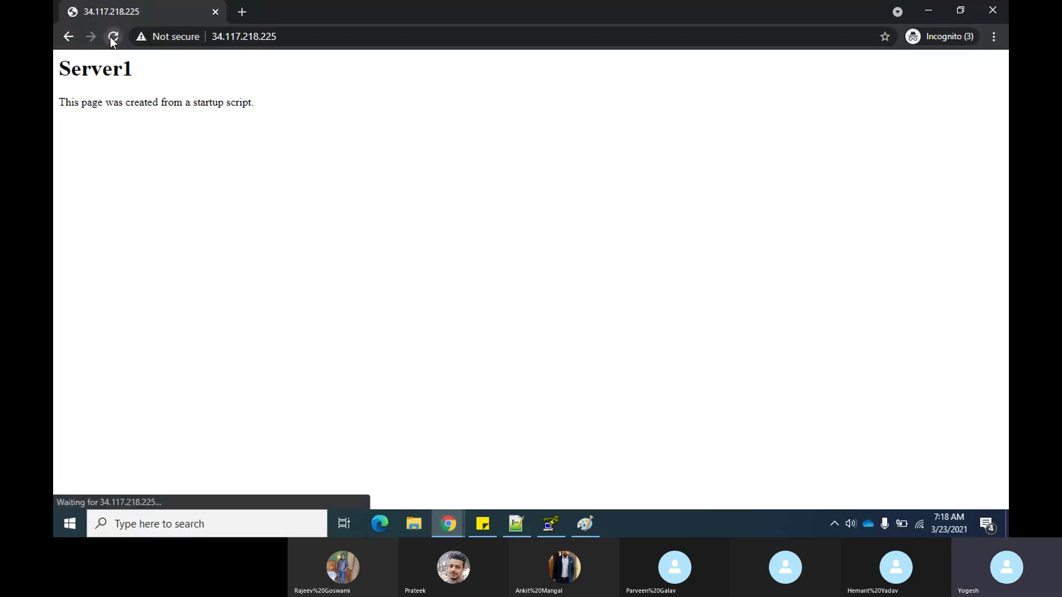
left_click(113, 37)
left_click(113, 37)
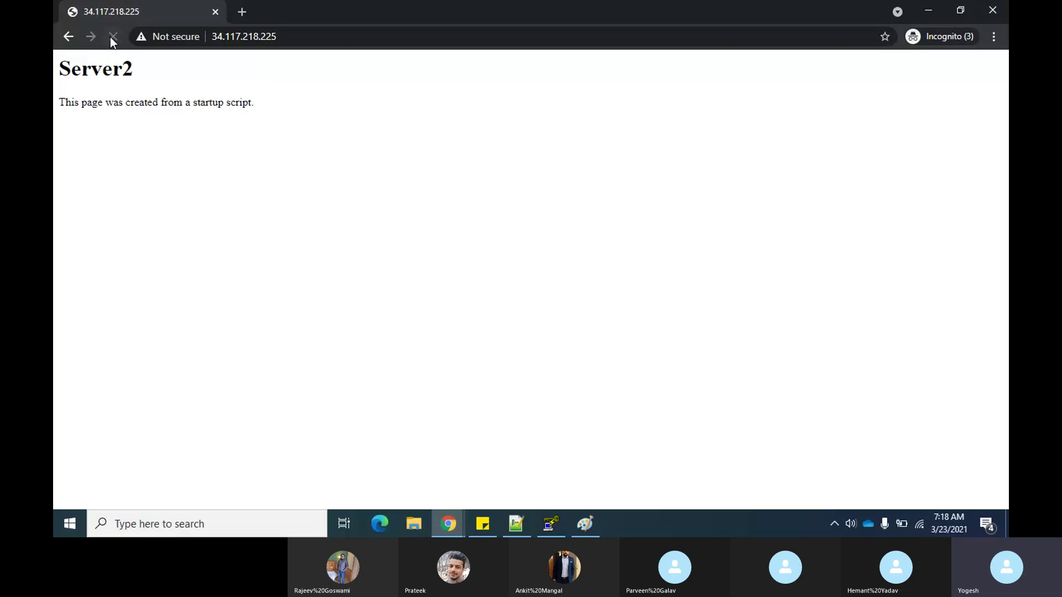
left_click(112, 37)
left_click(113, 37)
left_click(112, 37)
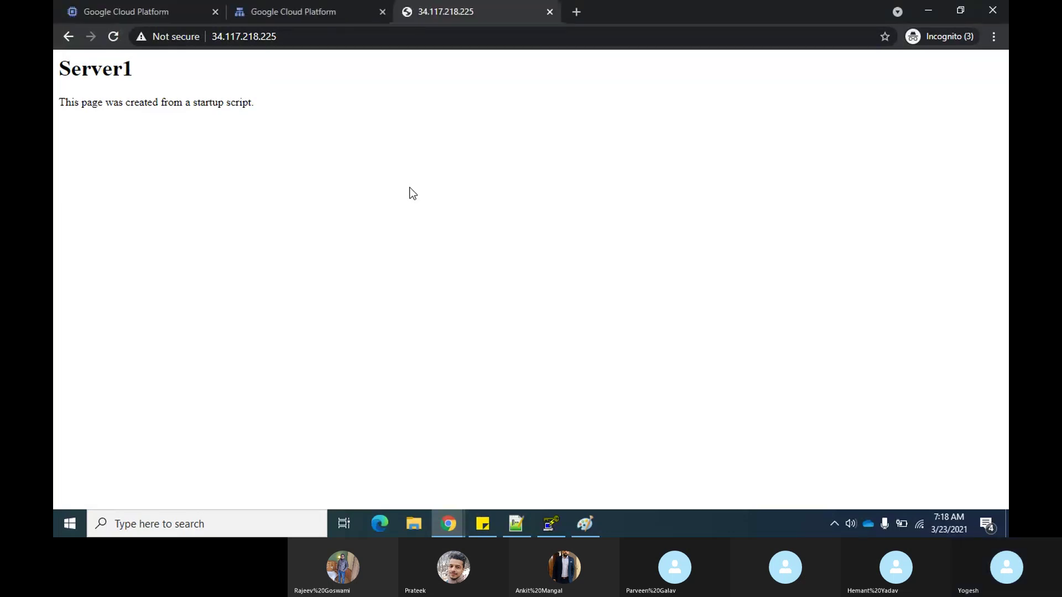
Return to the testglb load balancer details and review its frontend and backend instance groups.
left_click(308, 10)
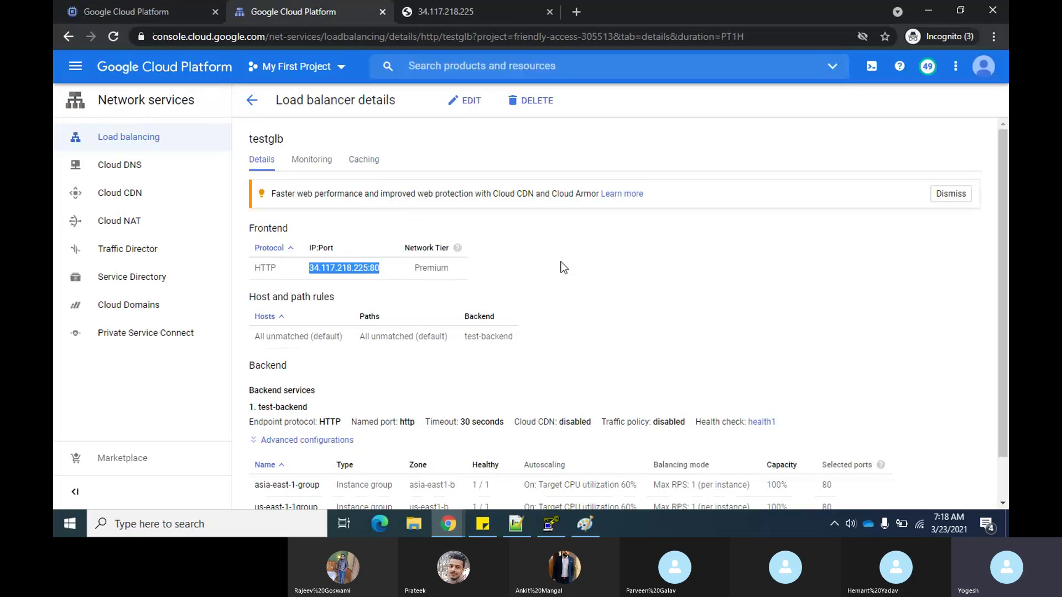
scroll(570, 317, "down", 1)
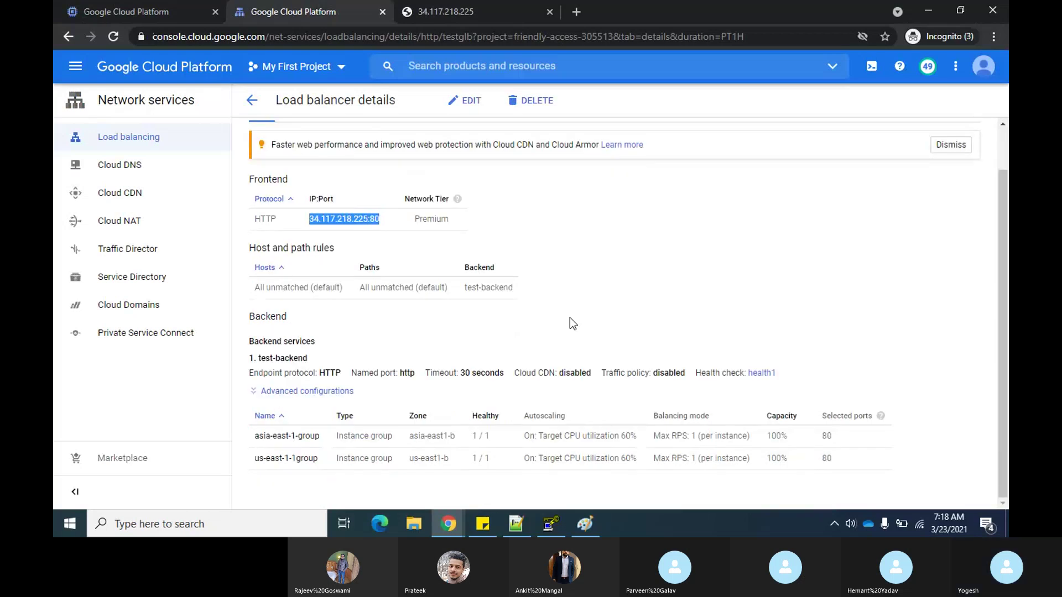
scroll(570, 318, "up", 1)
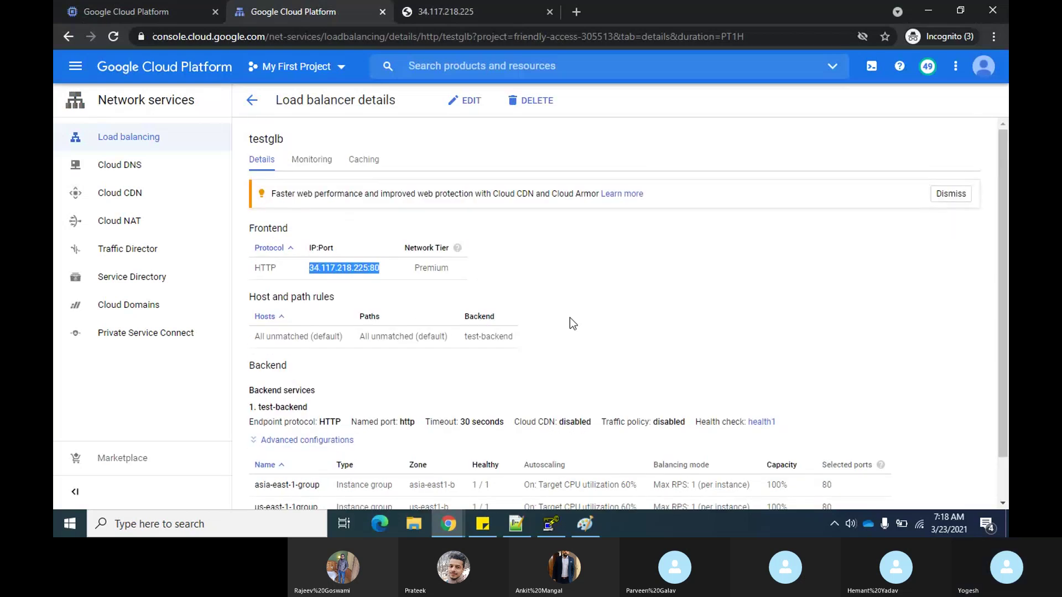
Show the testglb monitoring data for test-backend and examine the traffic flow and rate of each instance group.
left_click(315, 161)
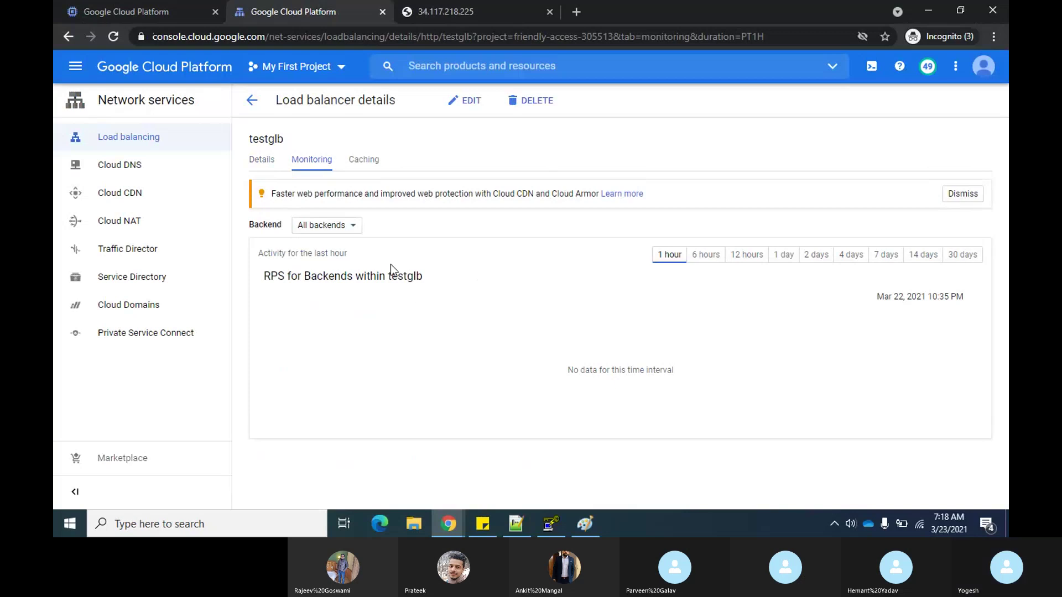
left_click(353, 225)
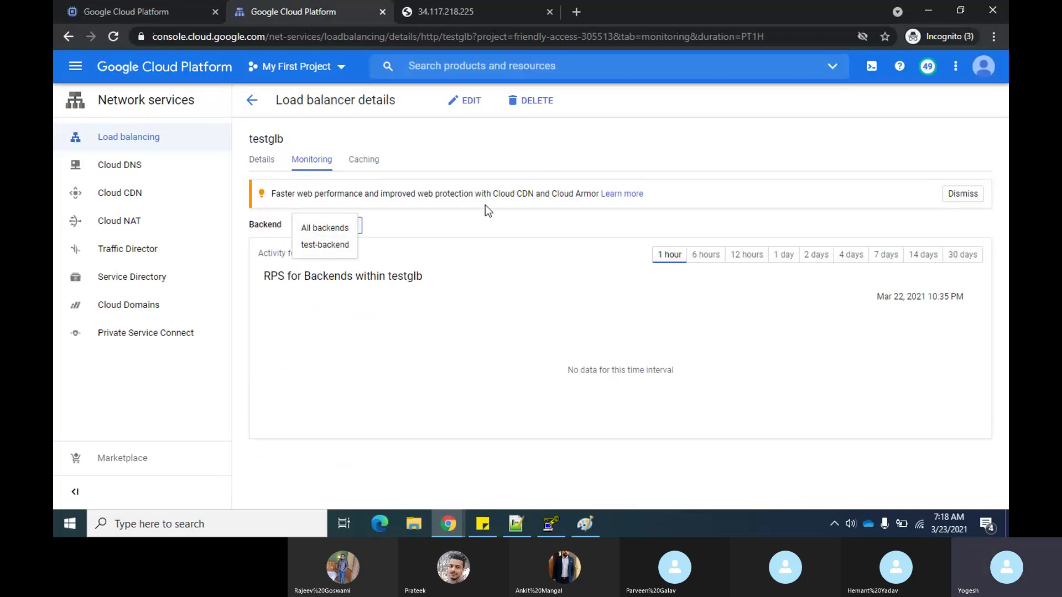
left_click_drag(490, 225, 237, 162)
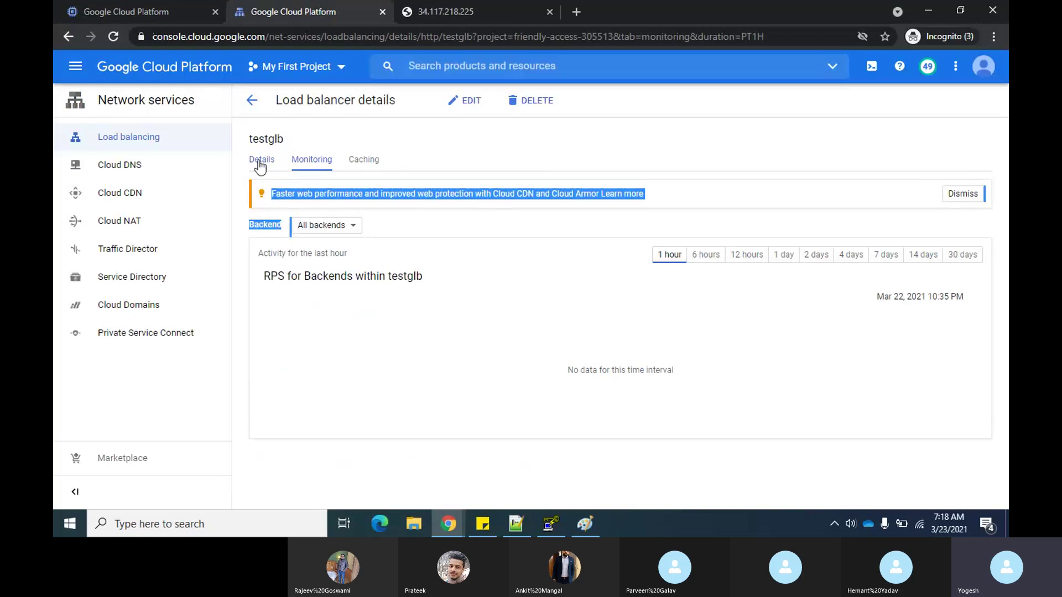
left_click(260, 165)
left_click(320, 161)
left_click(357, 226)
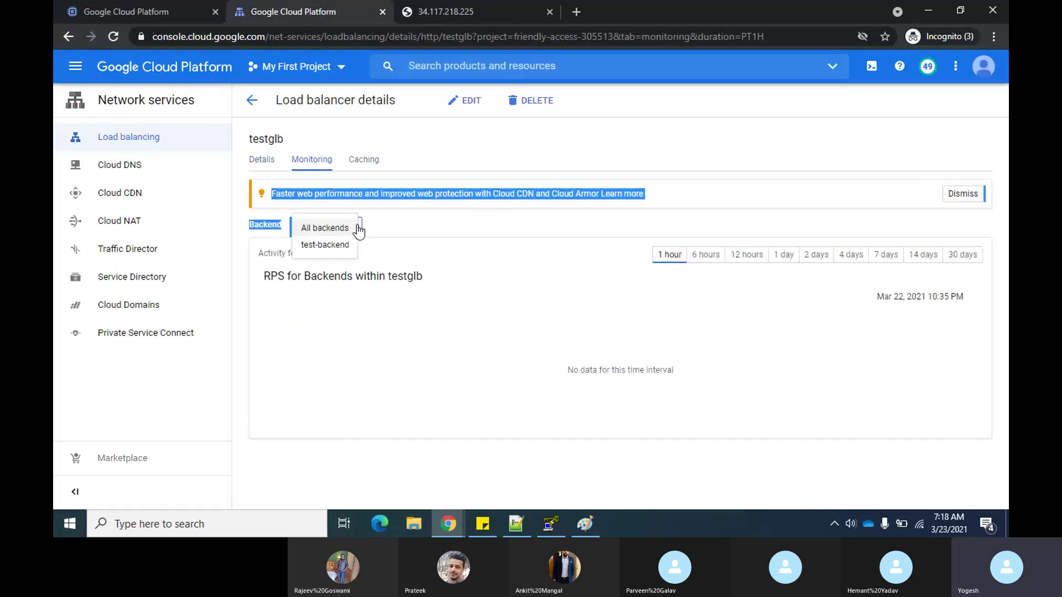
left_click(325, 245)
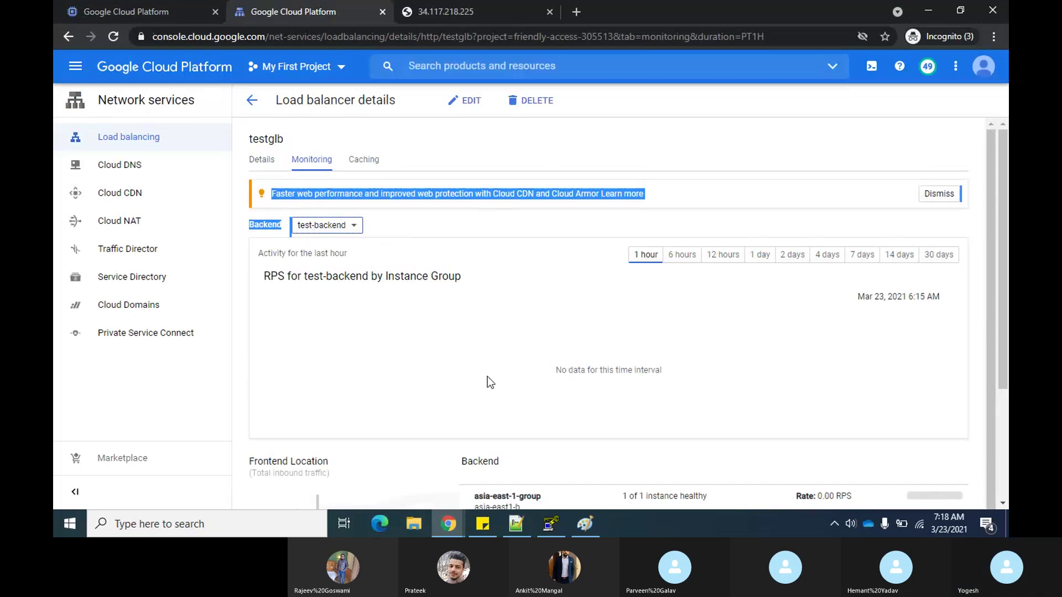
scroll(481, 351, "down", 2)
scroll(482, 351, "down", 1)
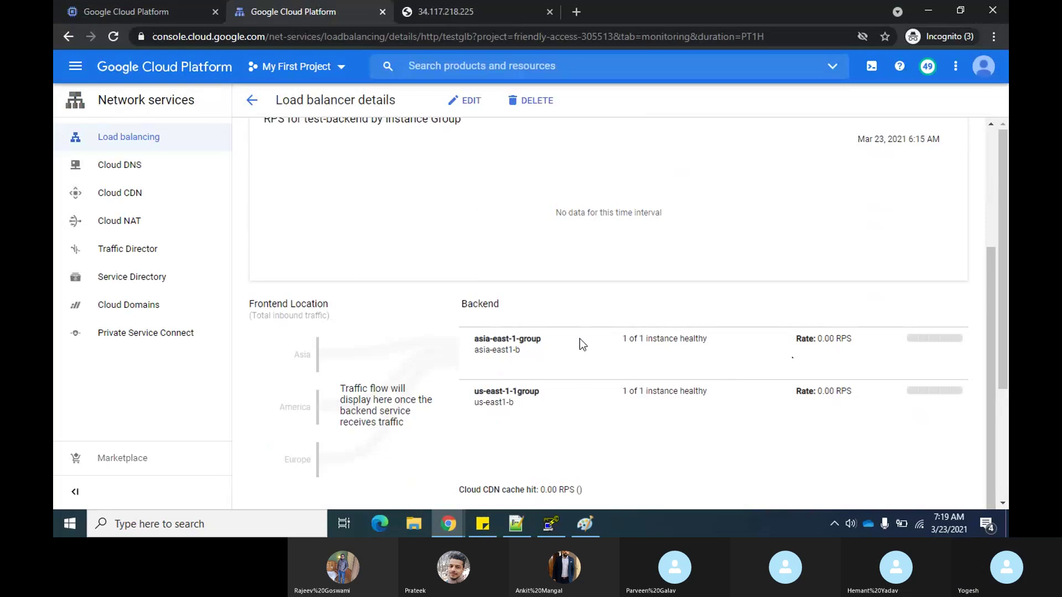
Return to the 34.117.218.225 page beside the console and reload it repeatedly to send fresh requests to the load balancer.
left_click(446, 4)
left_click(113, 38)
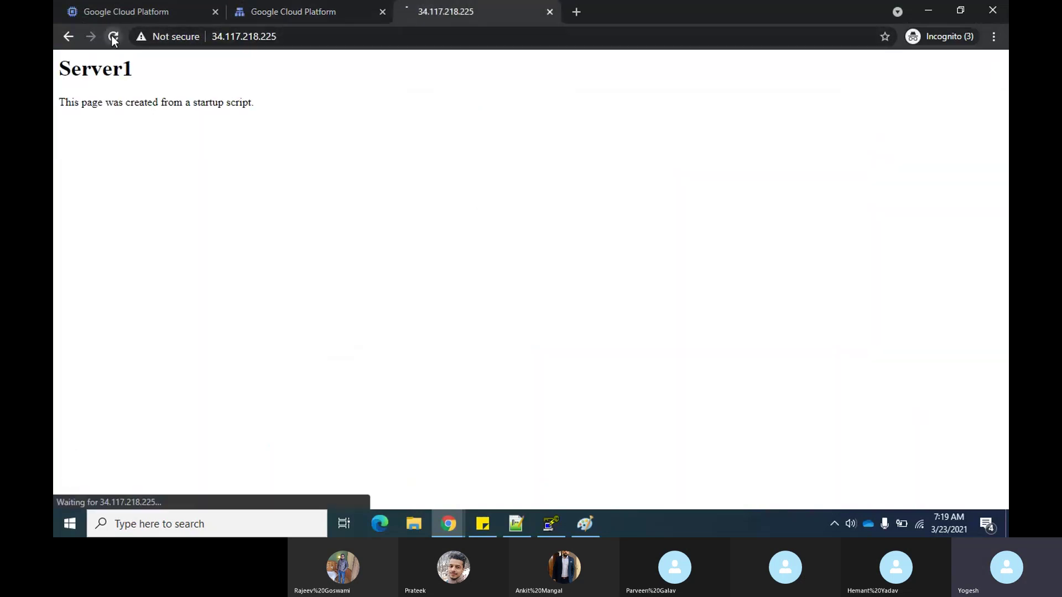
left_click(113, 38)
left_click(113, 38)
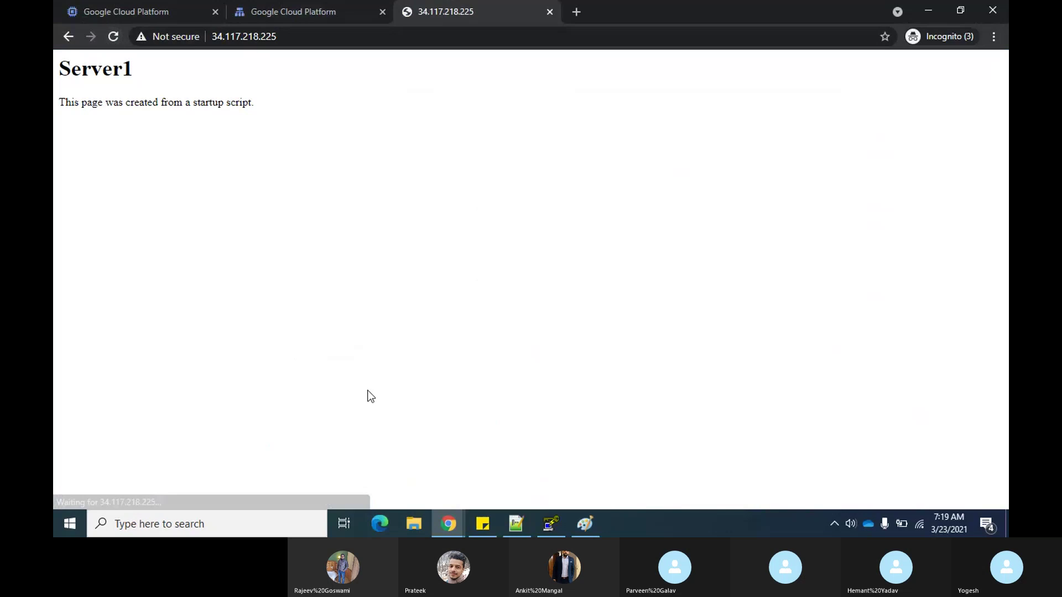
Switch to the separate browser window with the load balancer page and reload it repeatedly to test which server responds.
mouse_move(448, 523)
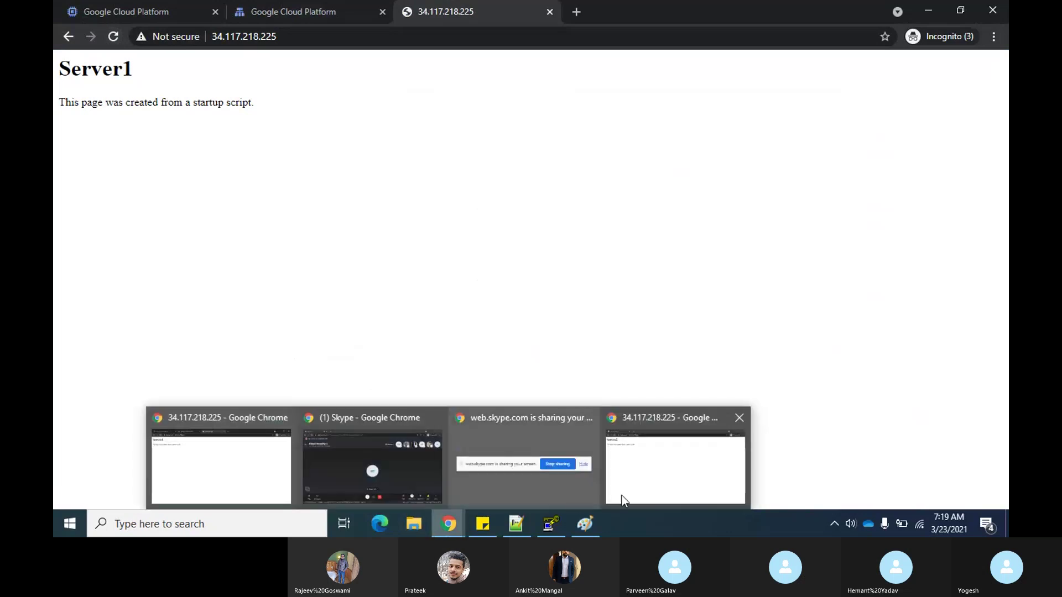
left_click(641, 490)
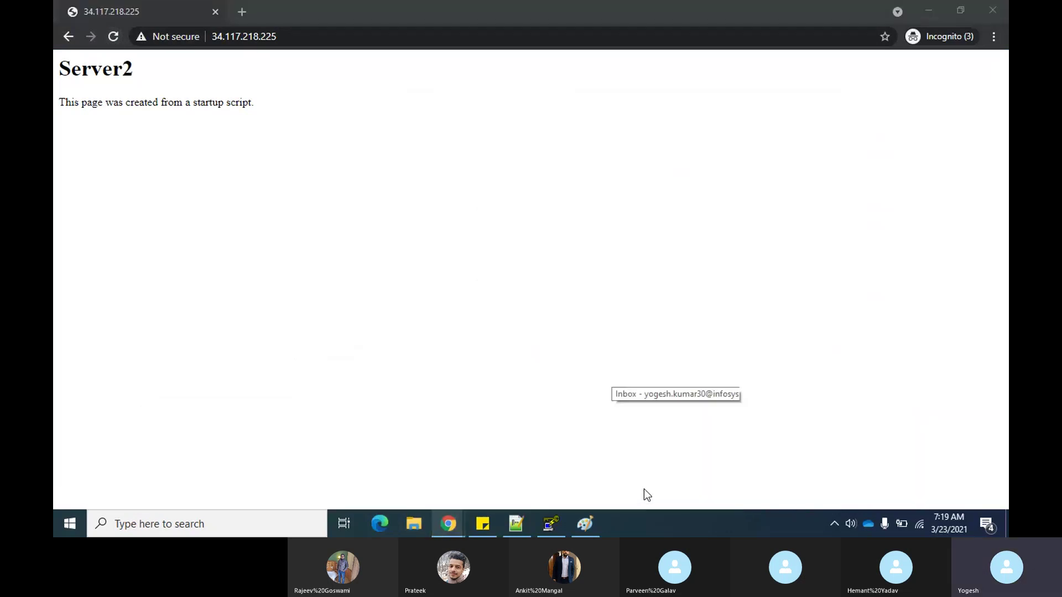
left_click(114, 36)
left_click(114, 35)
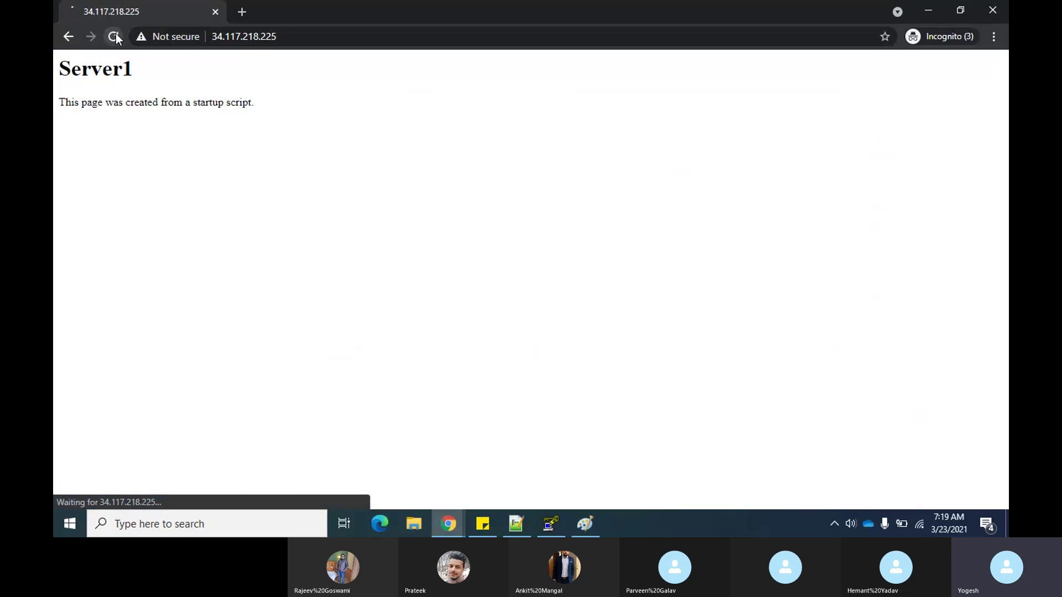
left_click(115, 35)
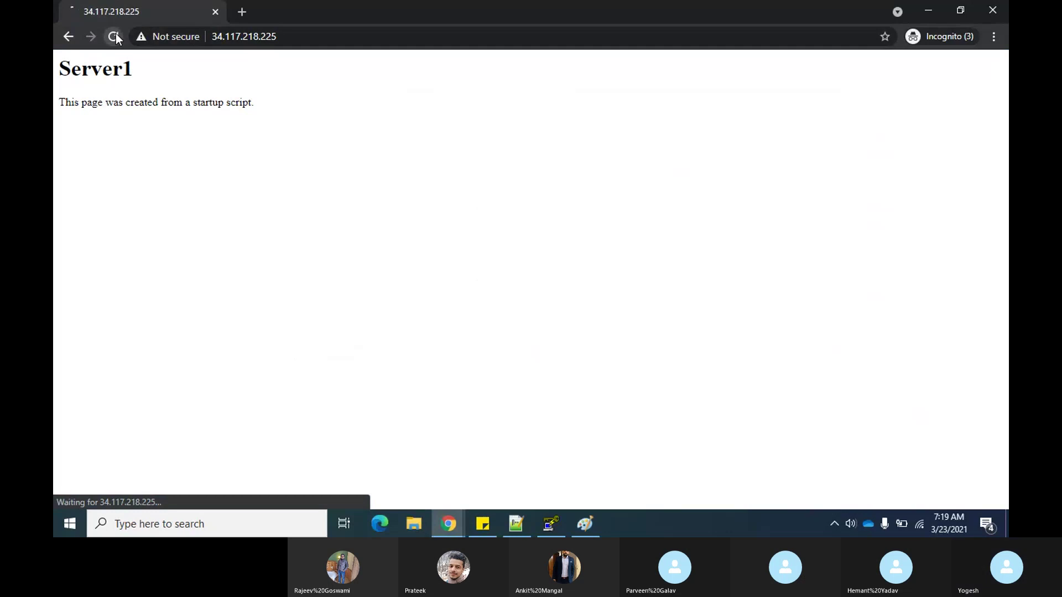
Go back to the console's browser window, reload the load balancer page, and request it with the explicit port as 34.117.218.225:80.
key("alt+Tab")
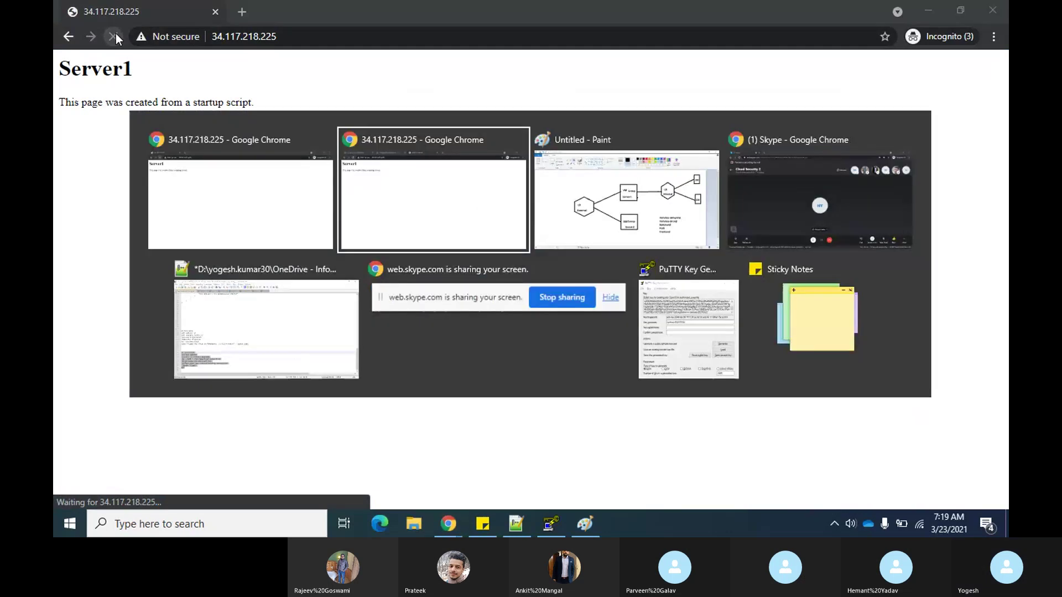
left_click(113, 36)
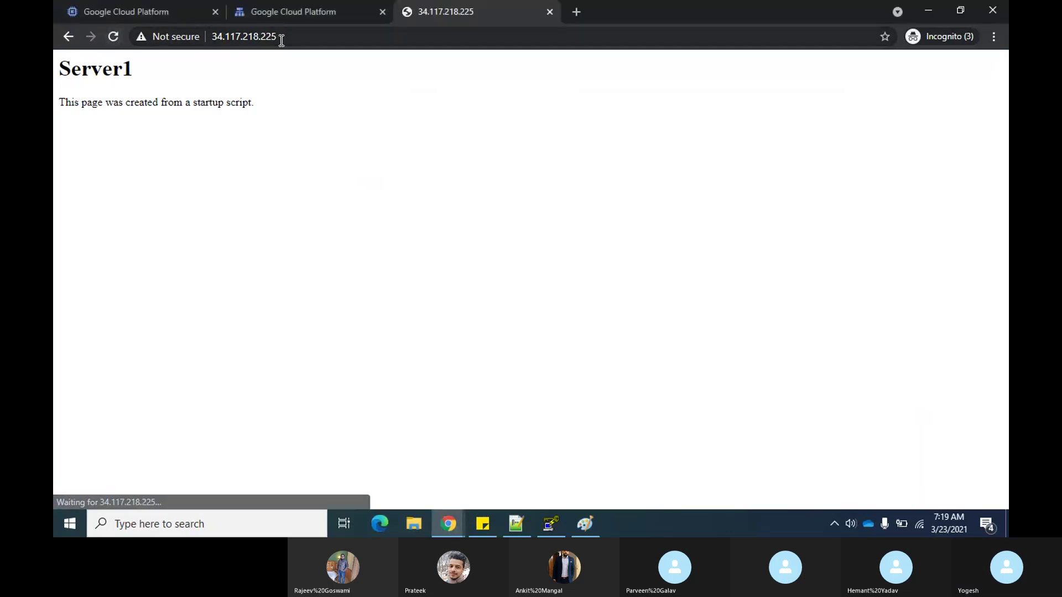
left_click(287, 36)
left_click(287, 36)
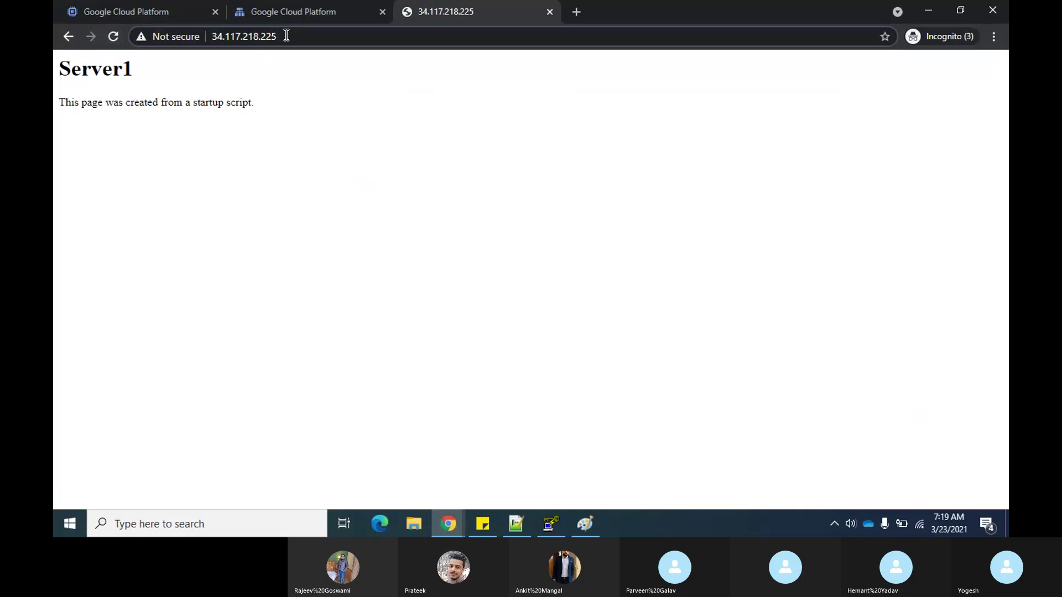
type(":80")
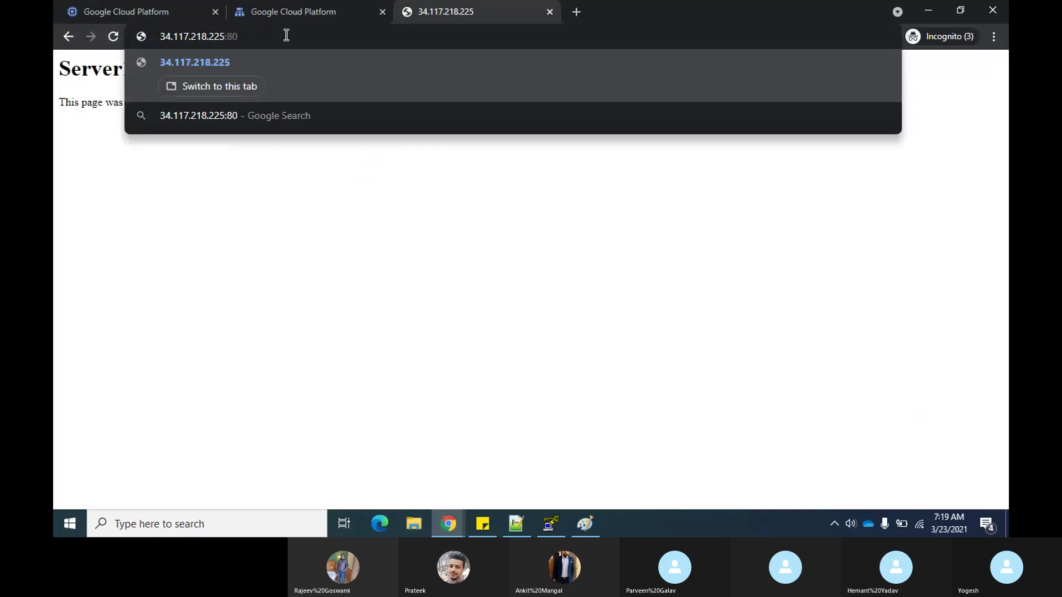
key("Return")
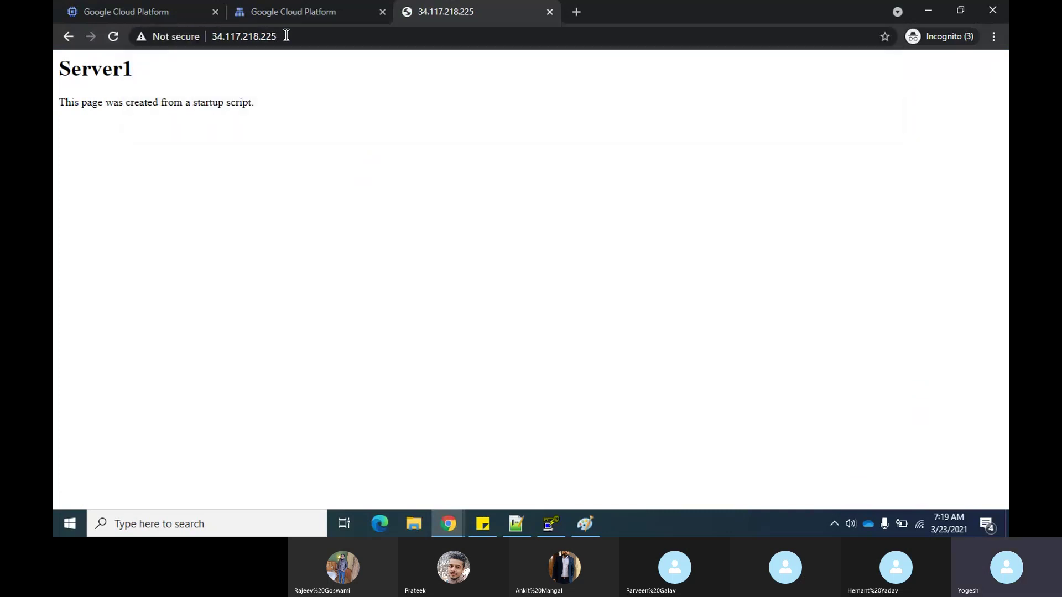
Keep reloading the load balancer page in both browser windows to generate more traffic and compare the responding servers.
left_click(114, 36)
left_click(113, 36)
left_click(113, 37)
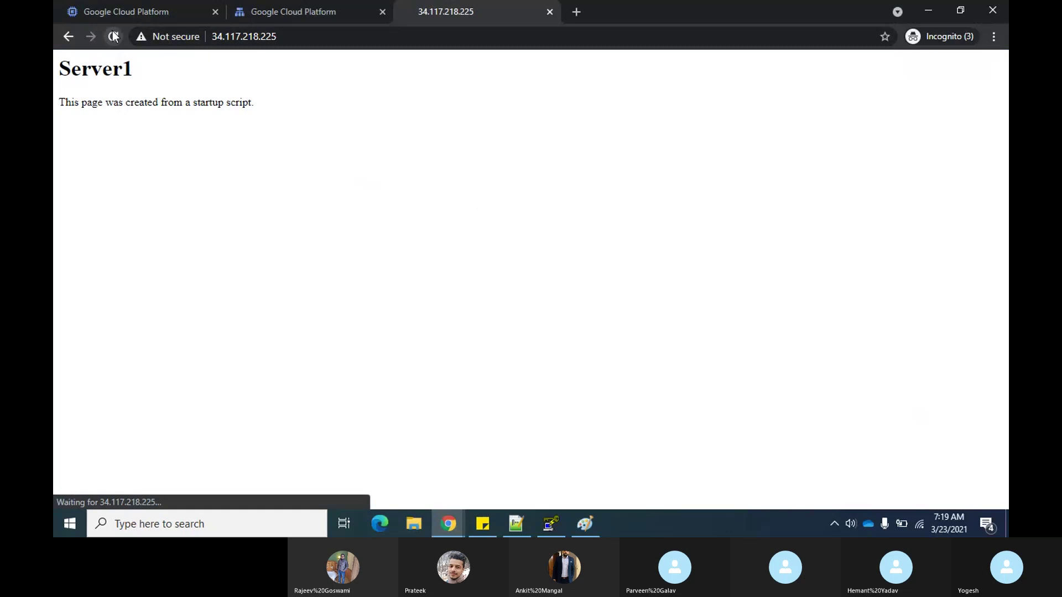
left_click(113, 37)
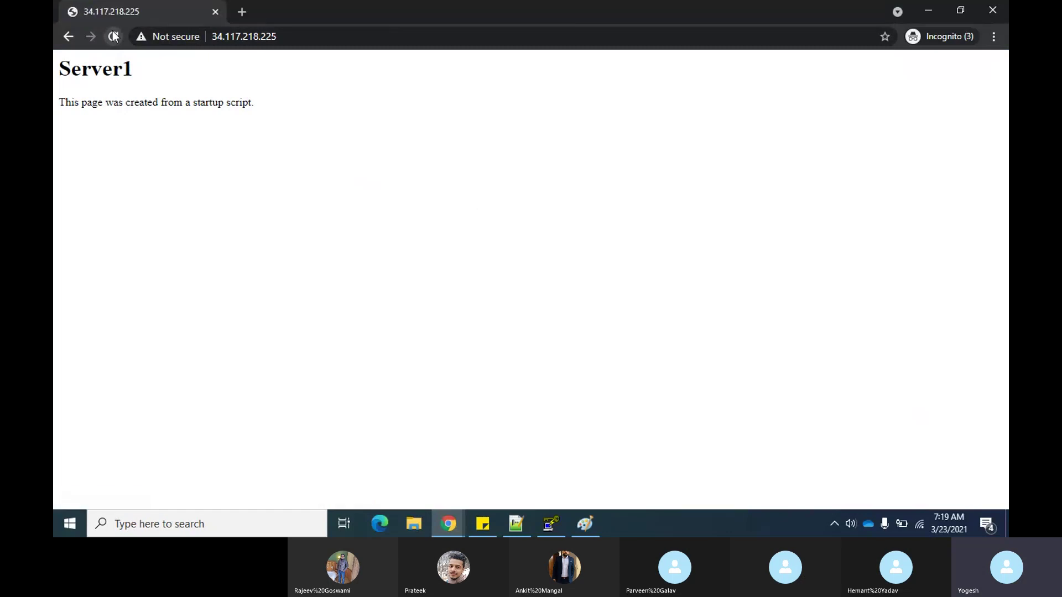
left_click(113, 37)
left_click(113, 37)
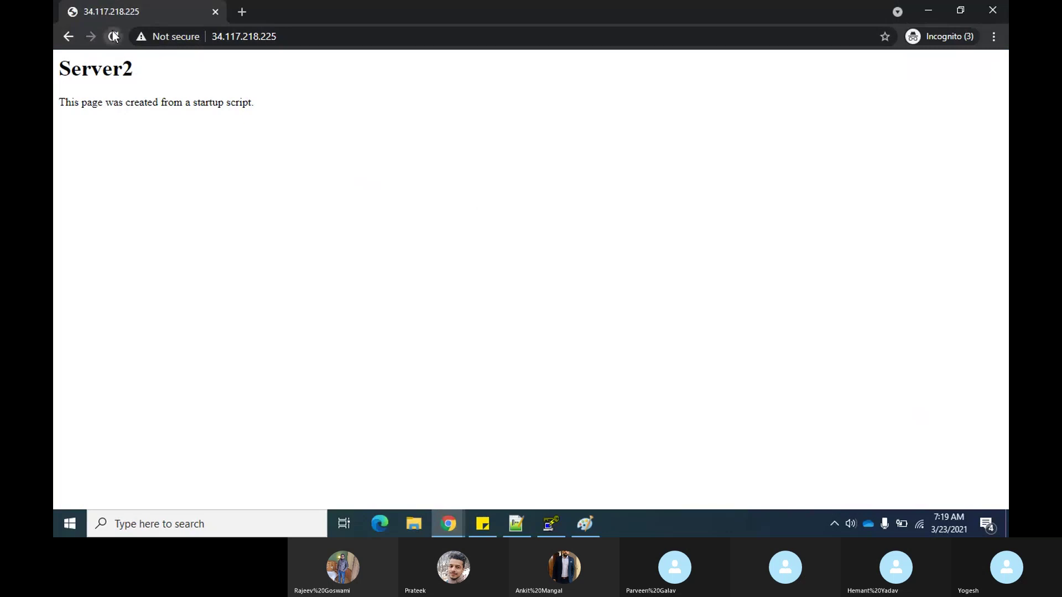
left_click(113, 37)
left_click(114, 37)
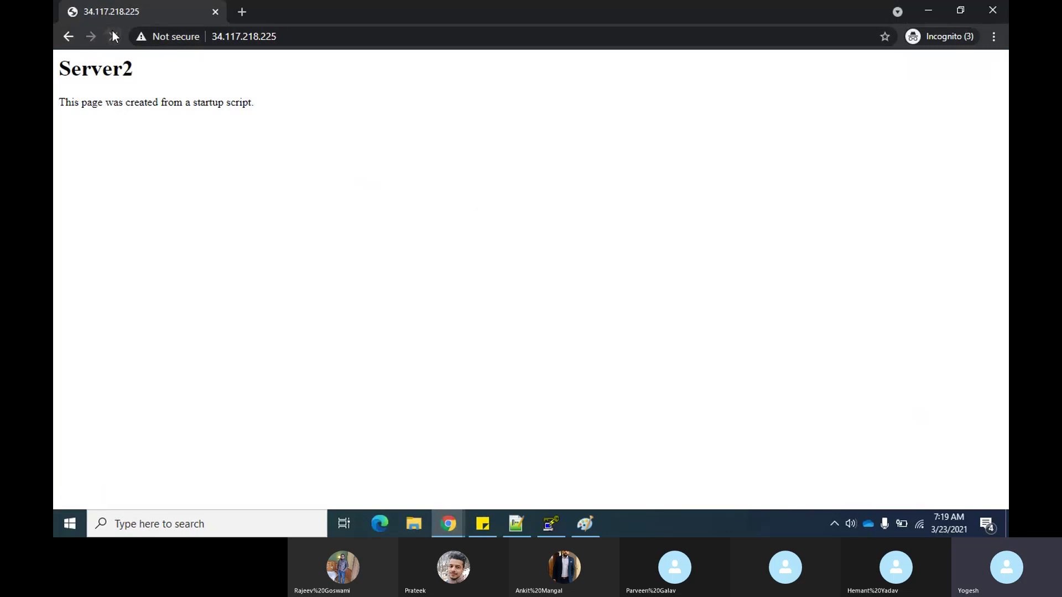
Refresh the testglb monitoring page, filter it to test-backend, and examine the inbound traffic by frontend location and instance group.
key("alt+Tab")
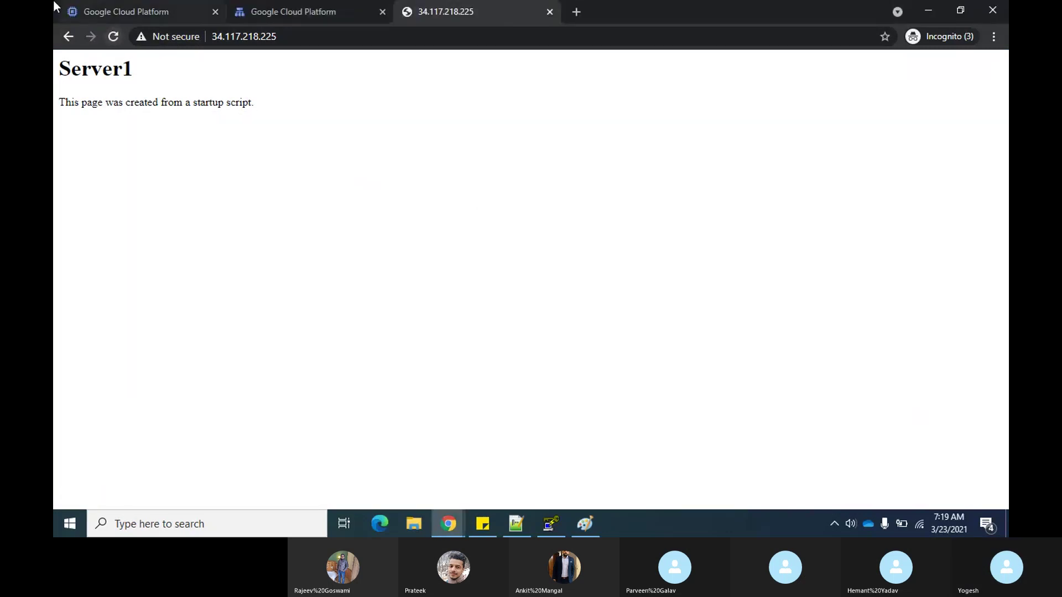
left_click(247, 11)
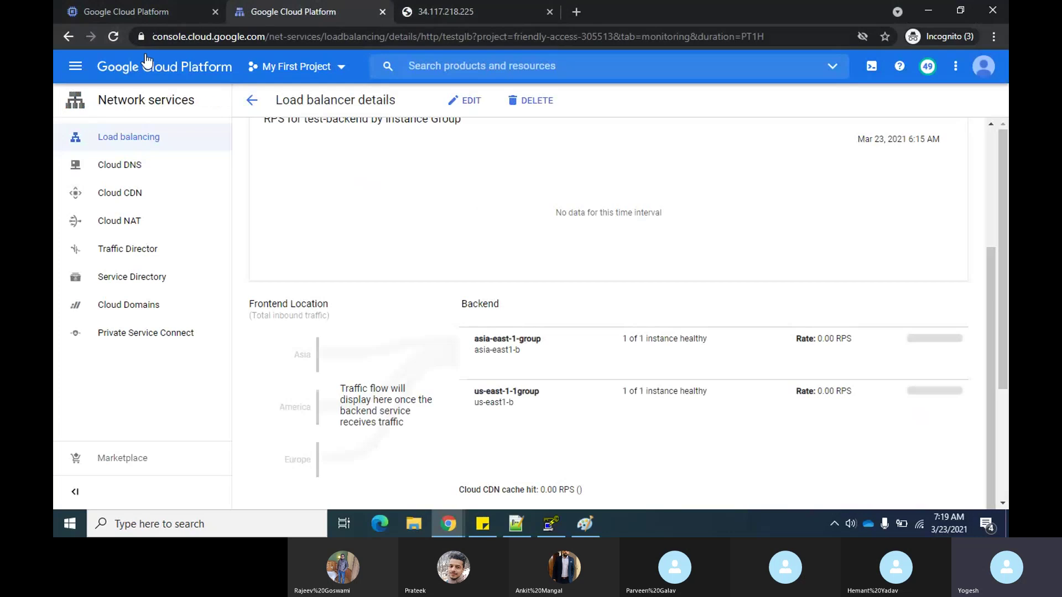
left_click(114, 36)
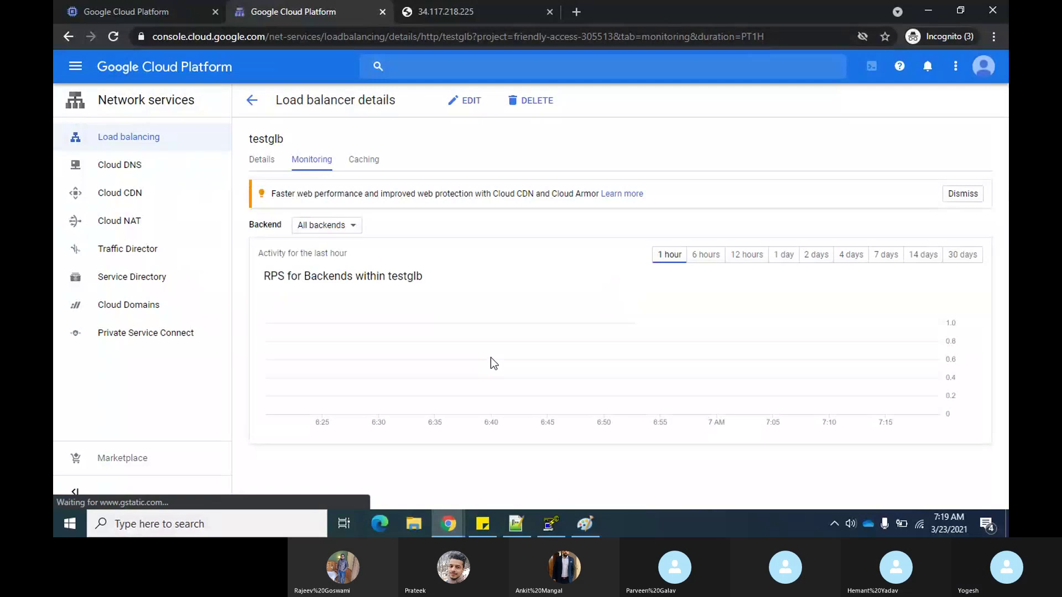
left_click(349, 226)
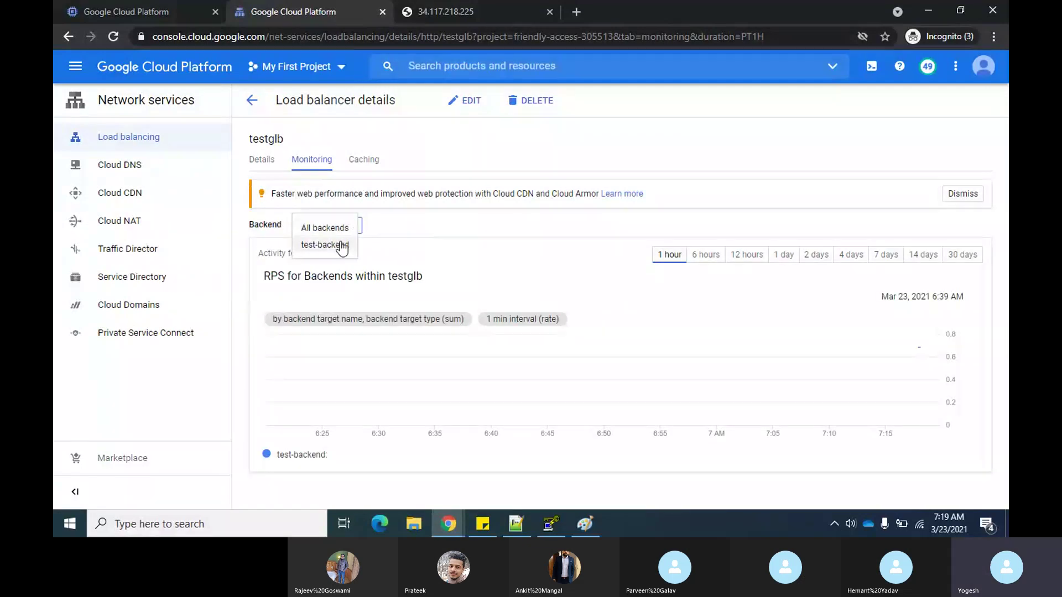
left_click(341, 244)
scroll(567, 365, "down", 2)
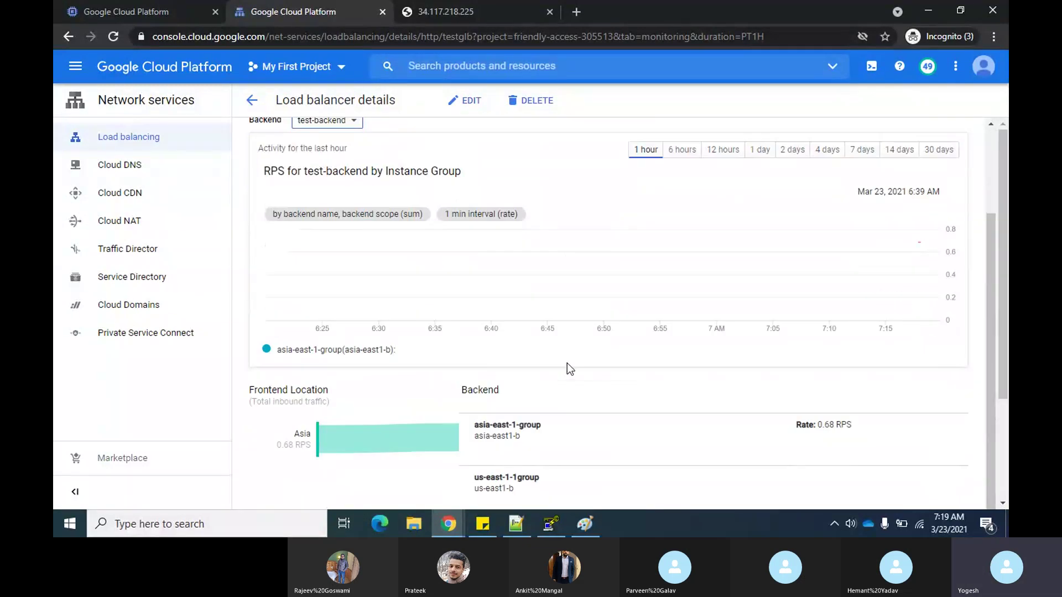
scroll(625, 354, "down", 3)
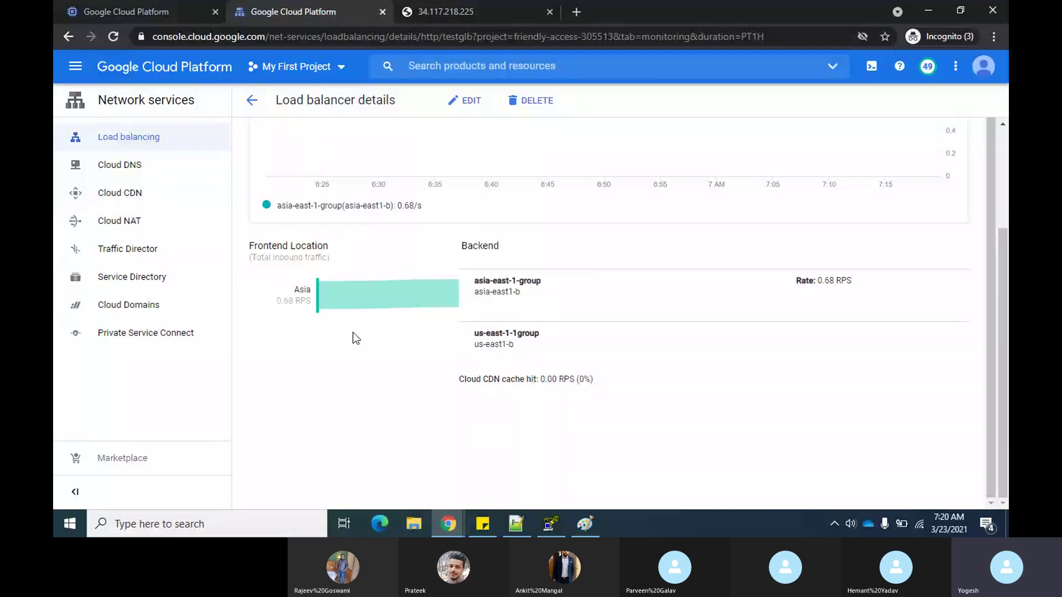
Reload the testglb monitoring data, select test-backend again, and check the updated health and request rate of each instance group.
left_click(114, 34)
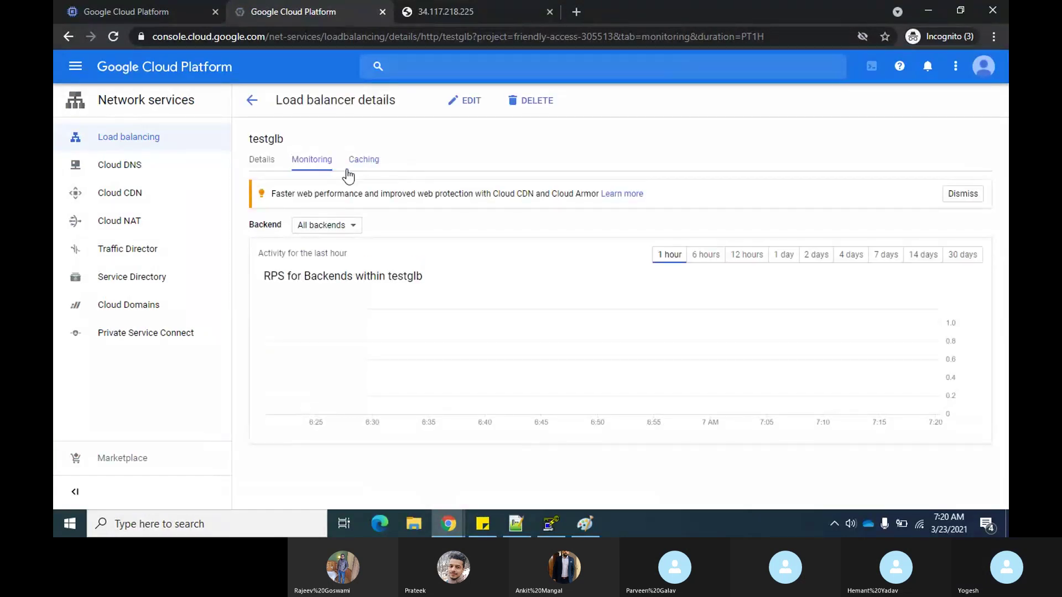
left_click(351, 225)
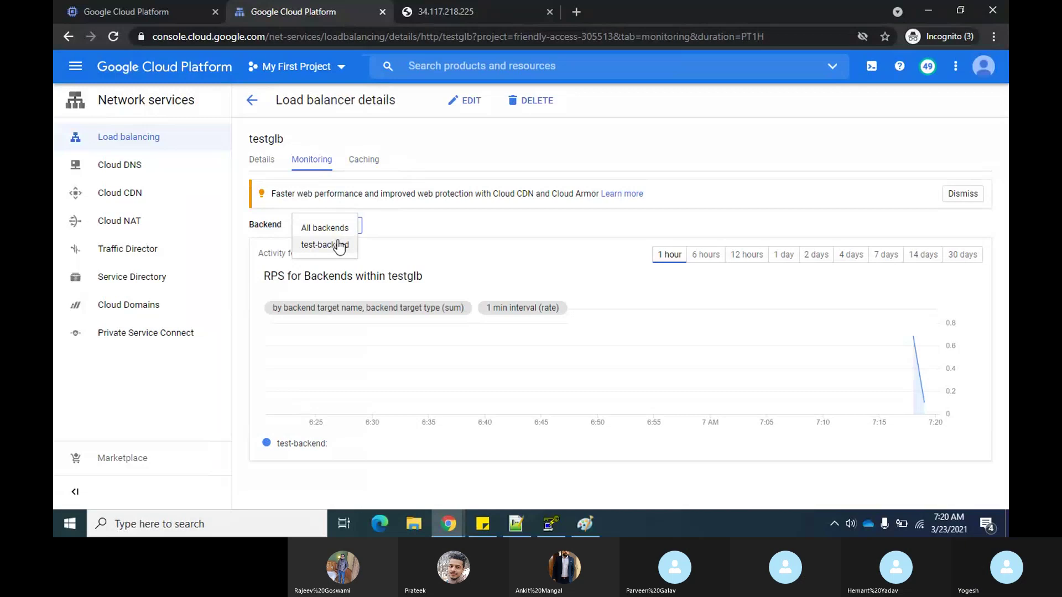
left_click(339, 245)
scroll(557, 353, "down", 2)
scroll(556, 353, "down", 3)
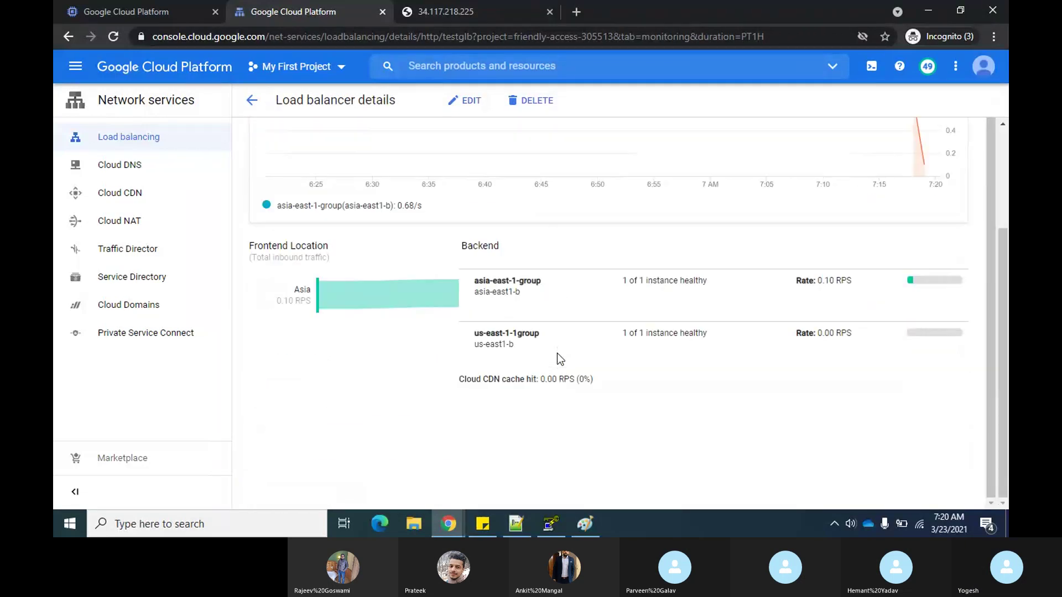
Reload the 34.117.218.225 page once more, and refresh the testglb monitoring page in its own separate window.
left_click(472, 8)
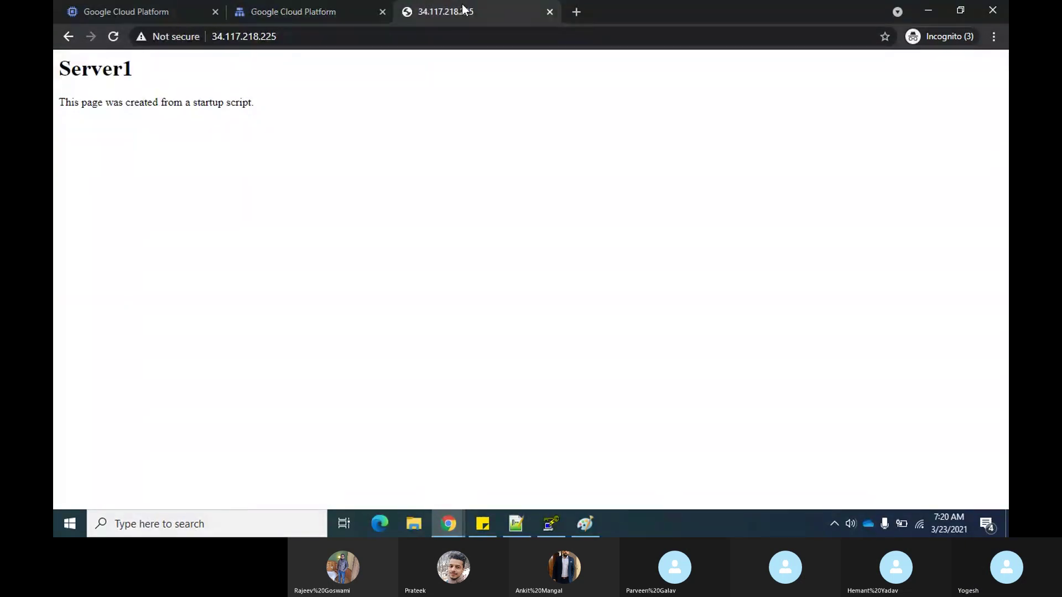
left_click(114, 36)
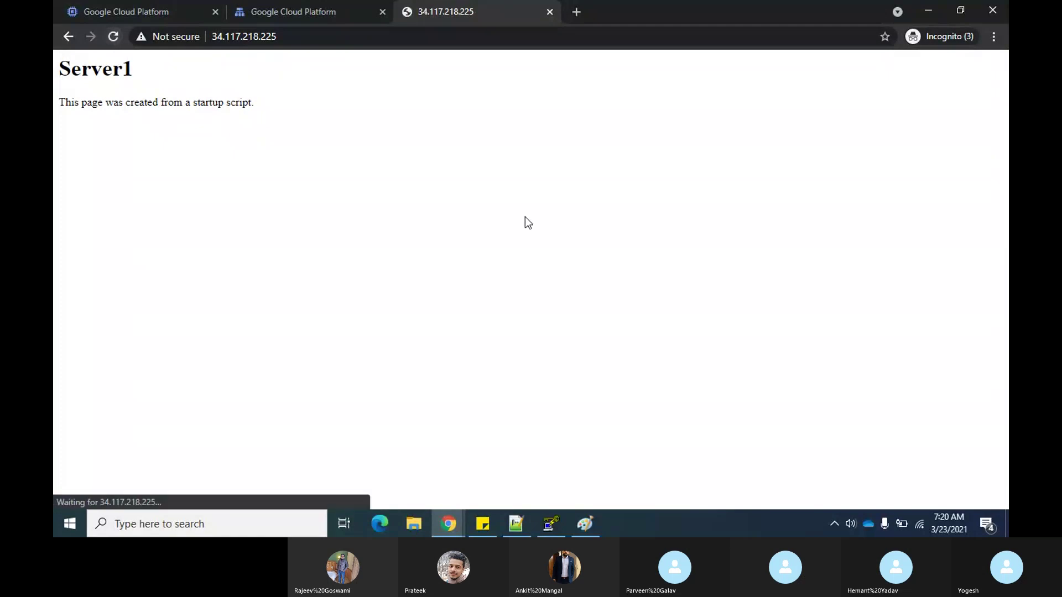
left_click(303, 12)
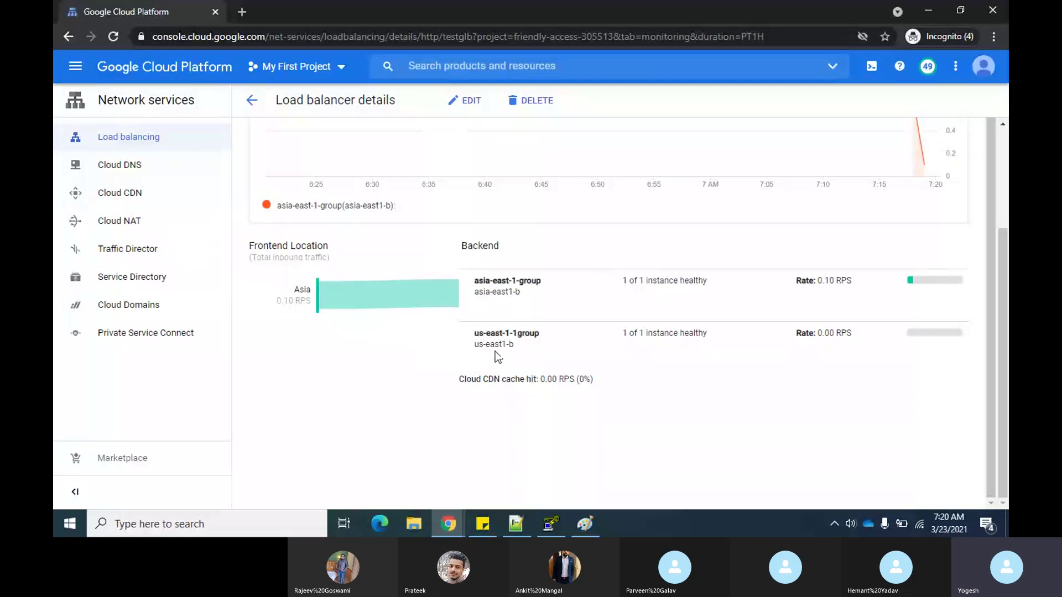
left_click(113, 37)
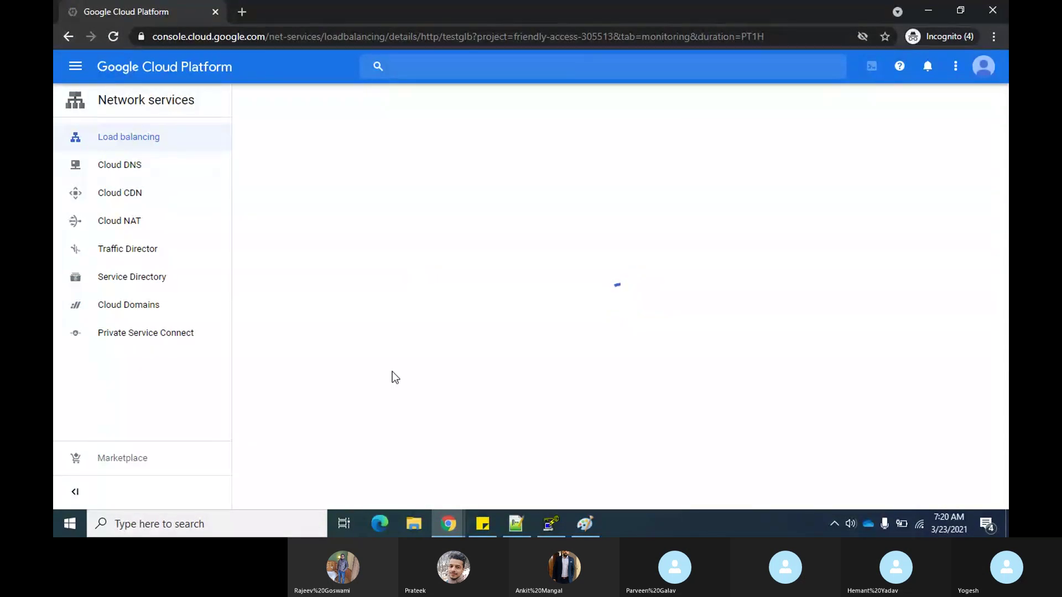
Switch to the Skype window with the Cloud Security 2 call.
mouse_move(449, 524)
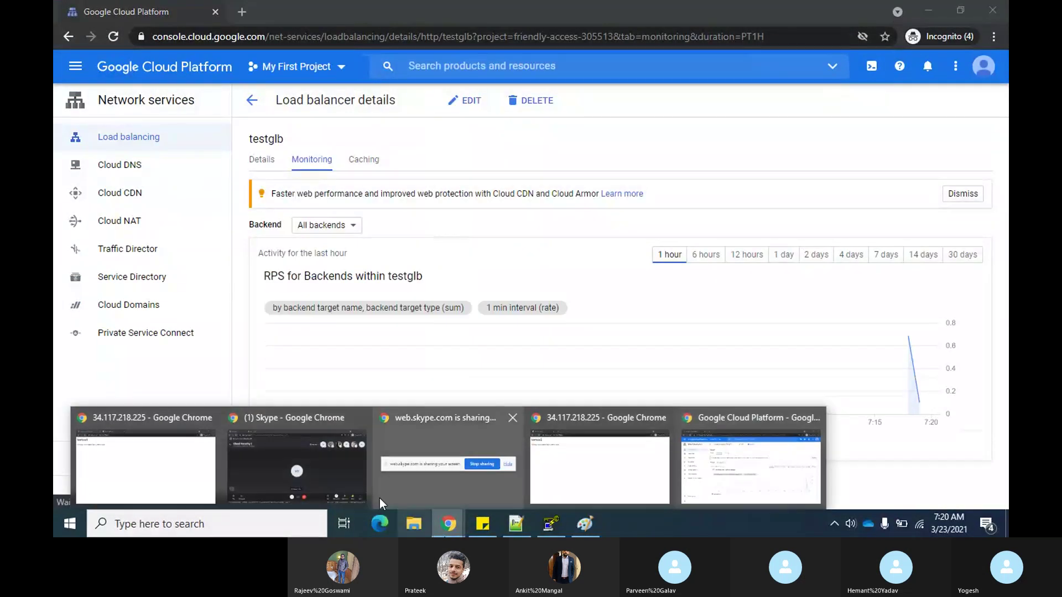
left_click(314, 463)
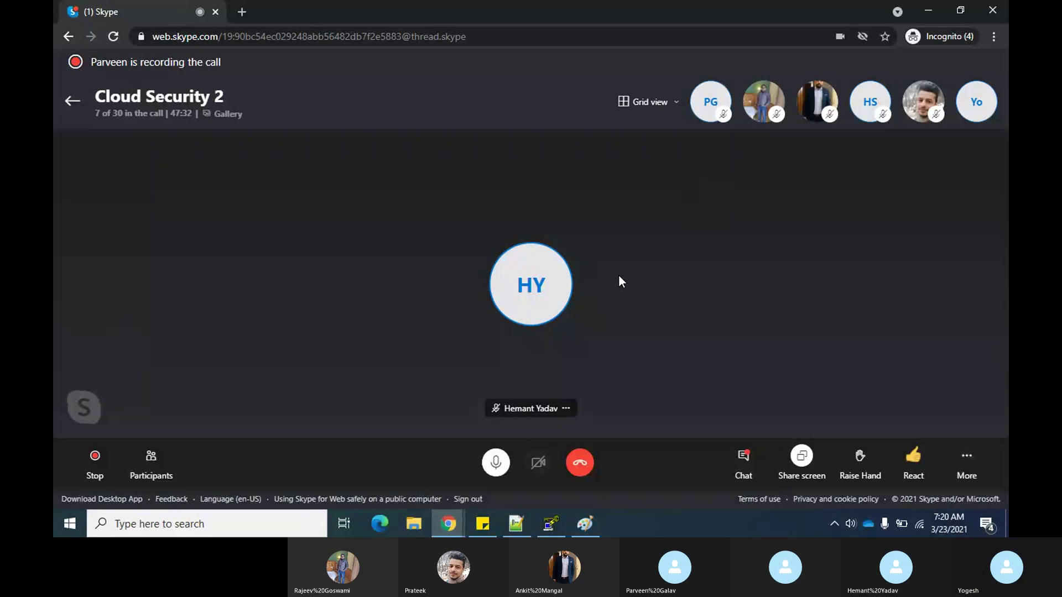